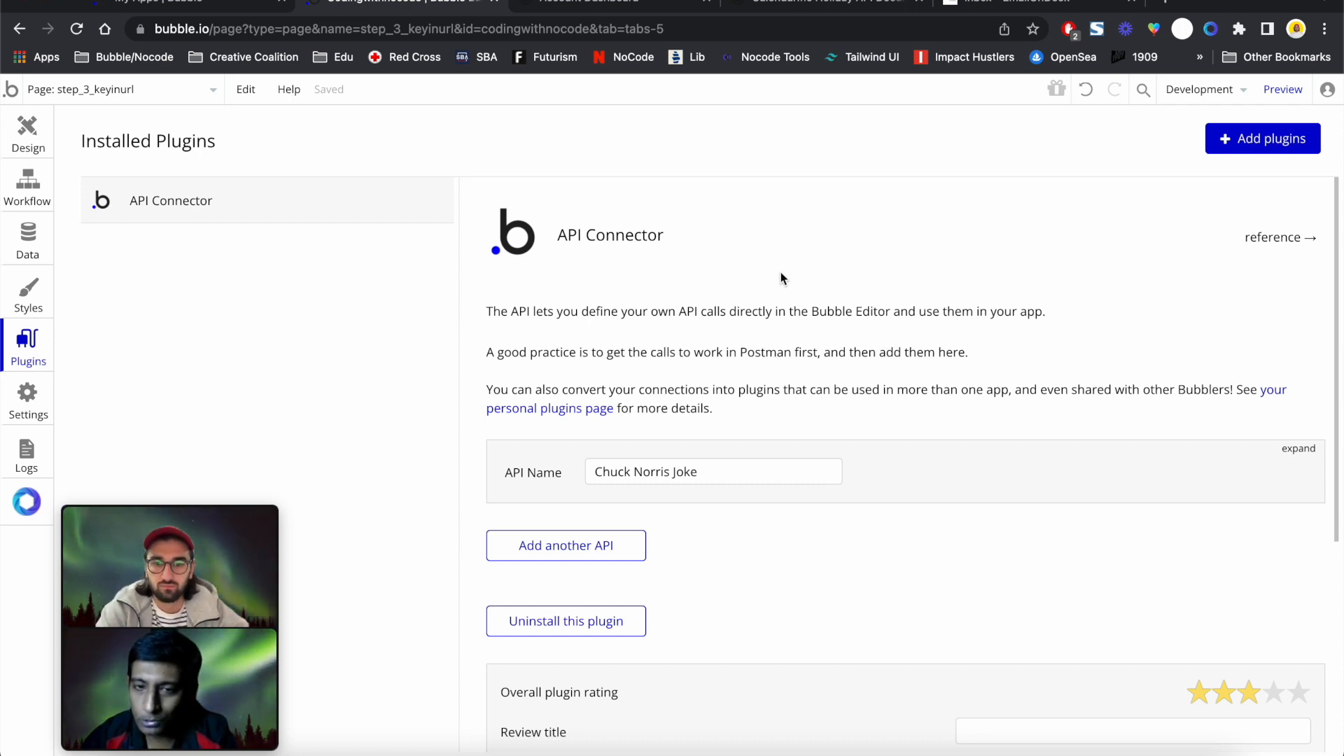
# Add a second 'New API' entry to the API Connector and bring up the Calendarific API docs
pyautogui.scroll(-2, 780, 279)
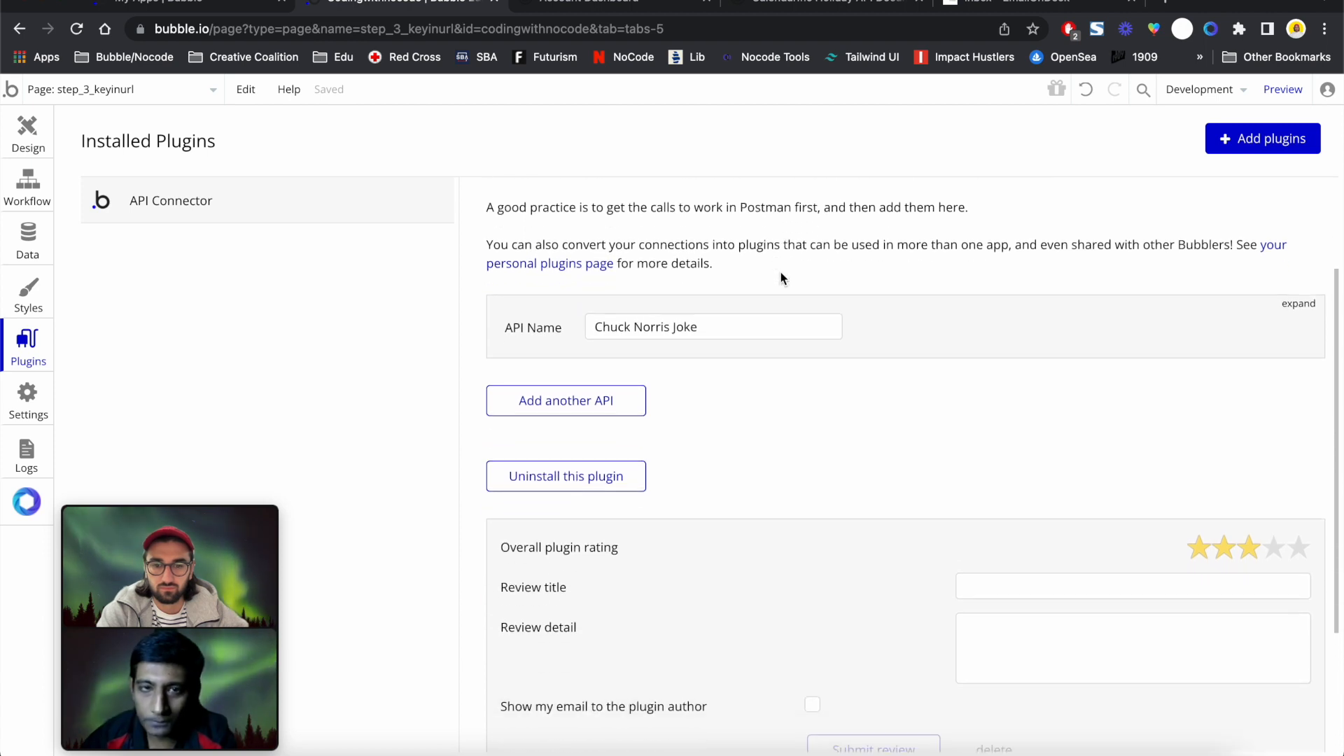
pyautogui.click(602, 413)
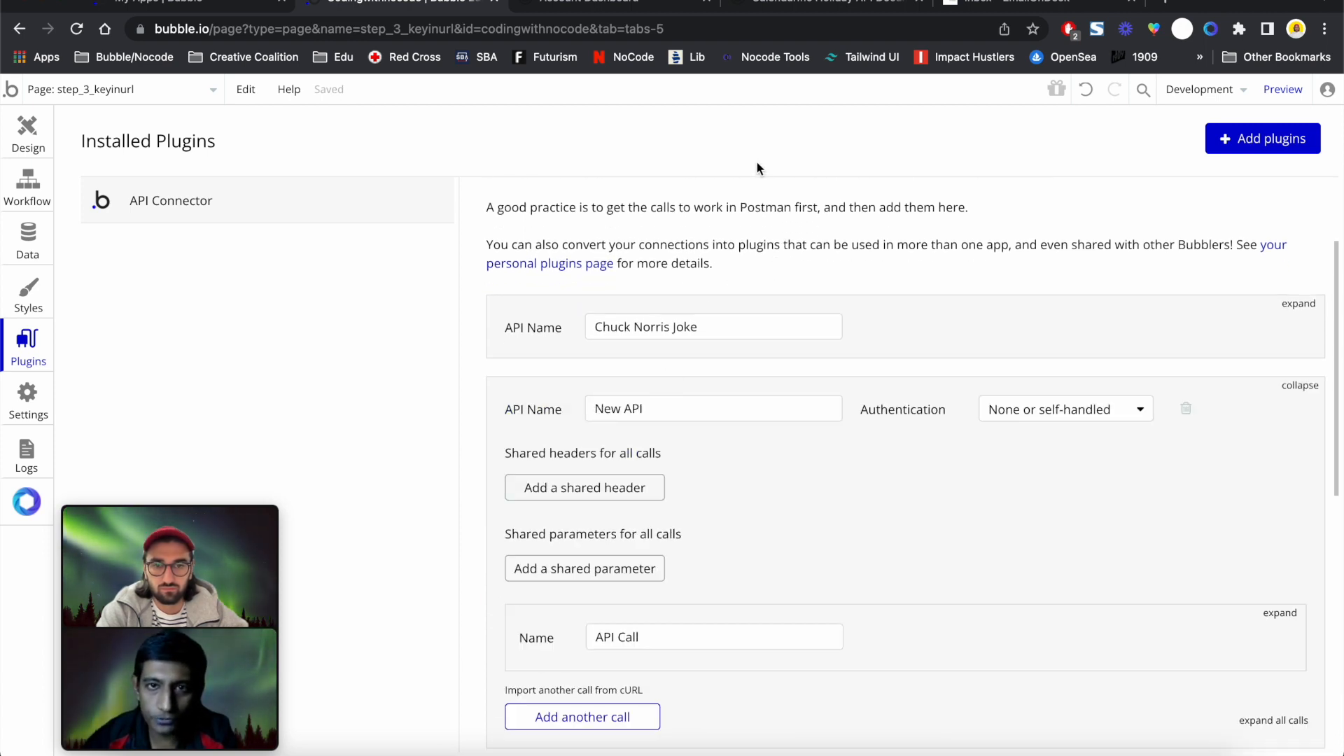
pyautogui.click(778, 9)
pyautogui.scroll(15, 544, 187)
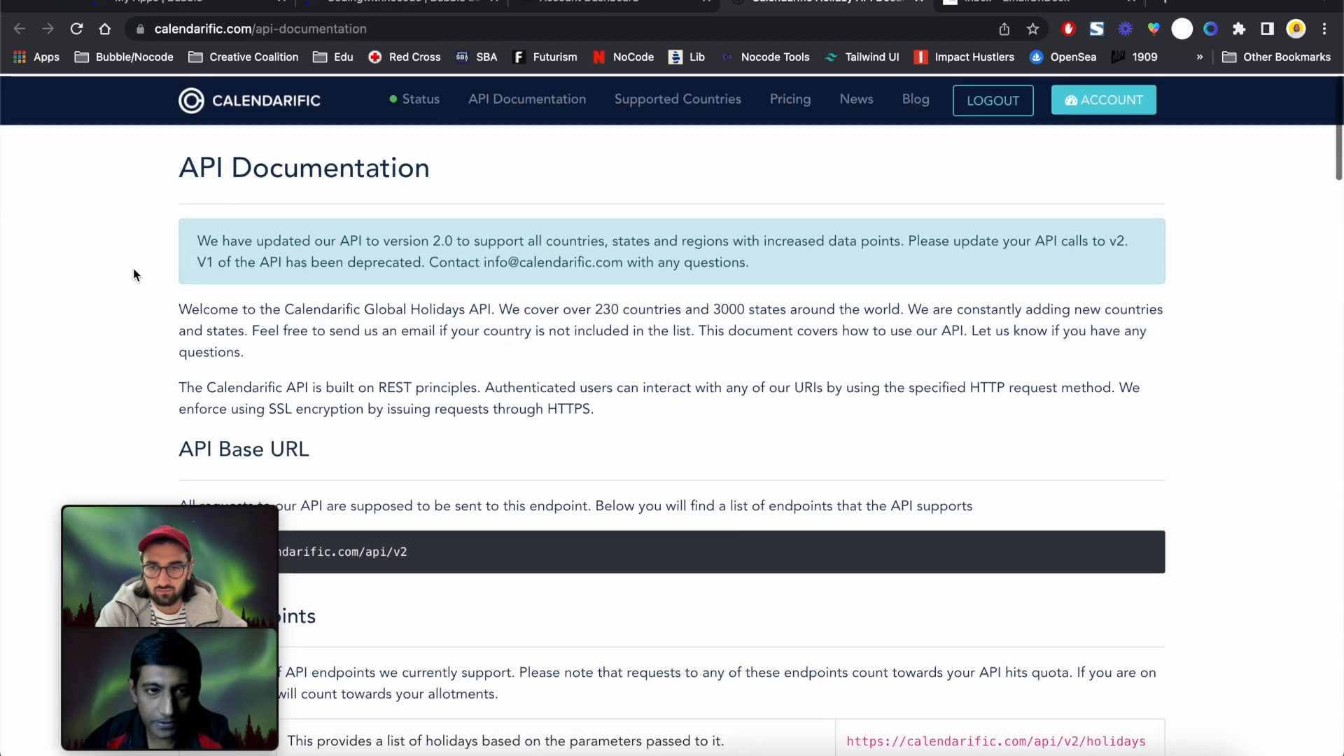
pyautogui.moveTo(217, 504); pyautogui.dragTo(1252, 501)
pyautogui.scroll(-5, 1116, 436)
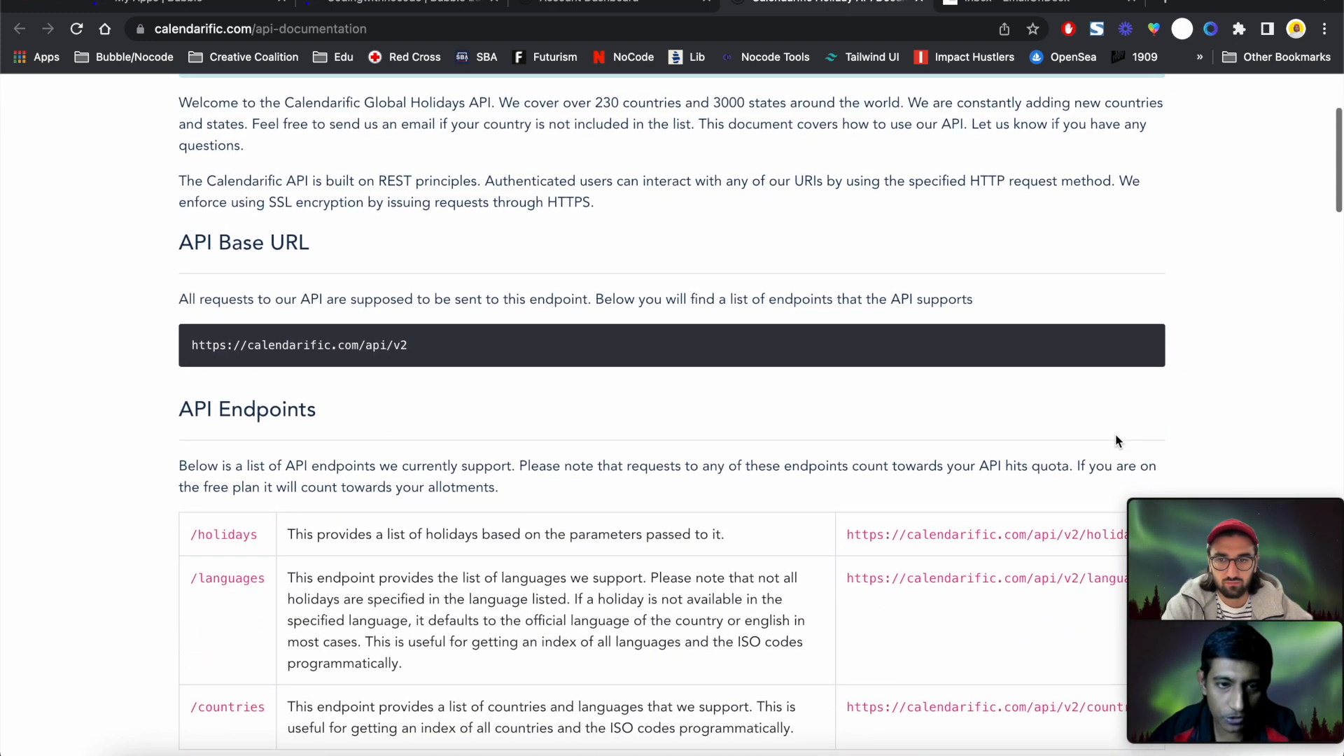
pyautogui.scroll(-5, 1194, 407)
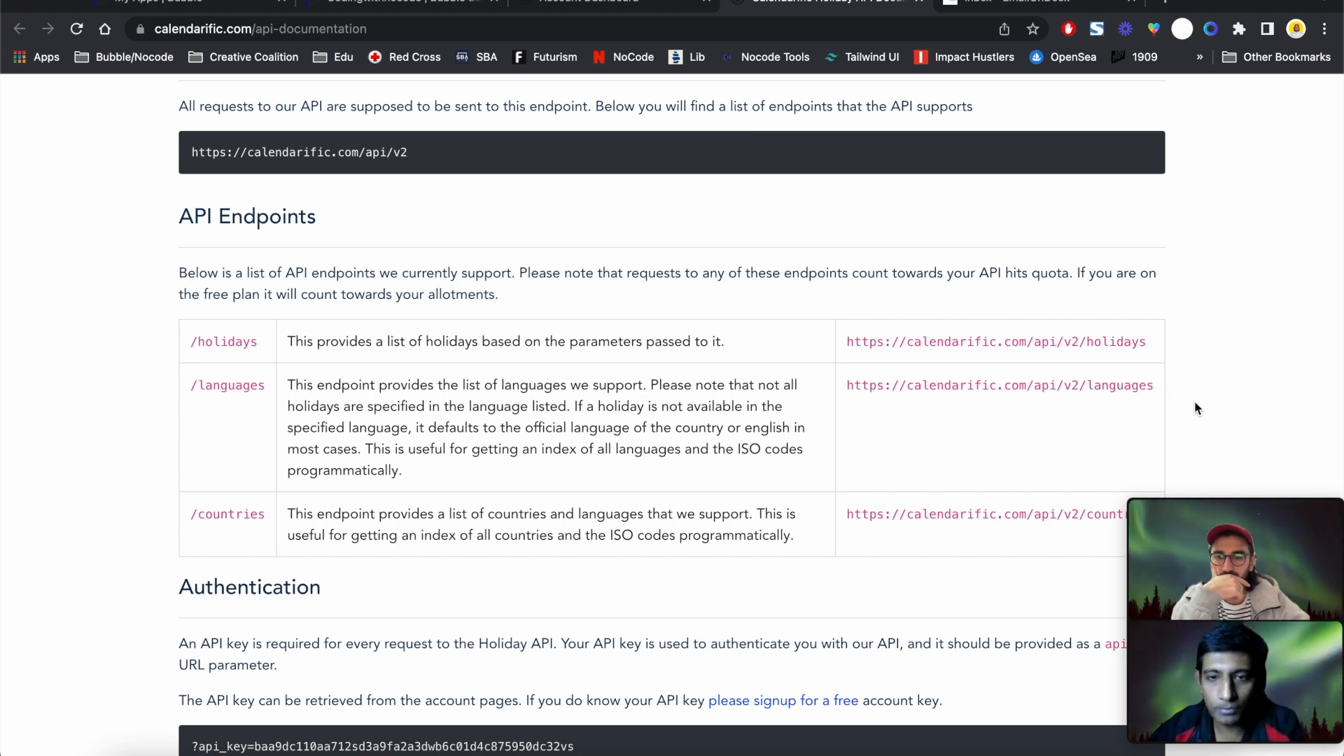
pyautogui.scroll(-4, 1196, 408)
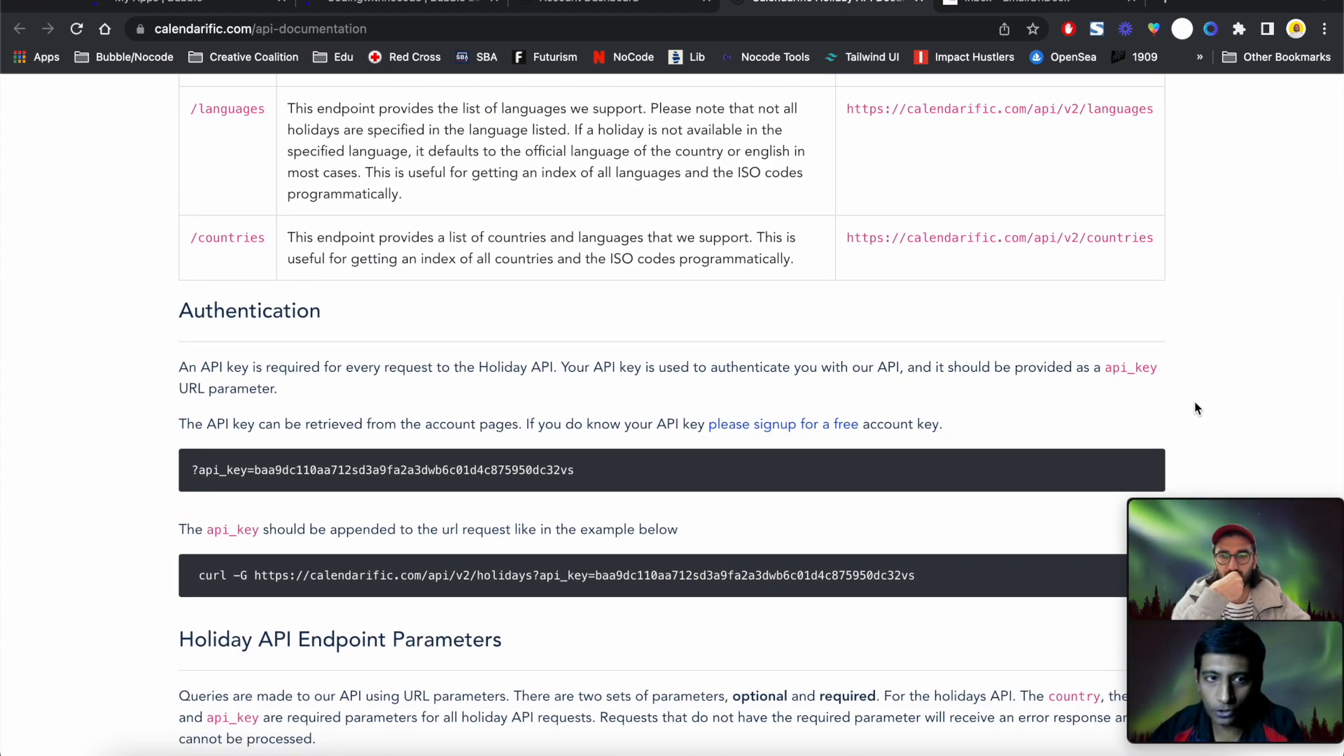
pyautogui.scroll(-1, 1196, 408)
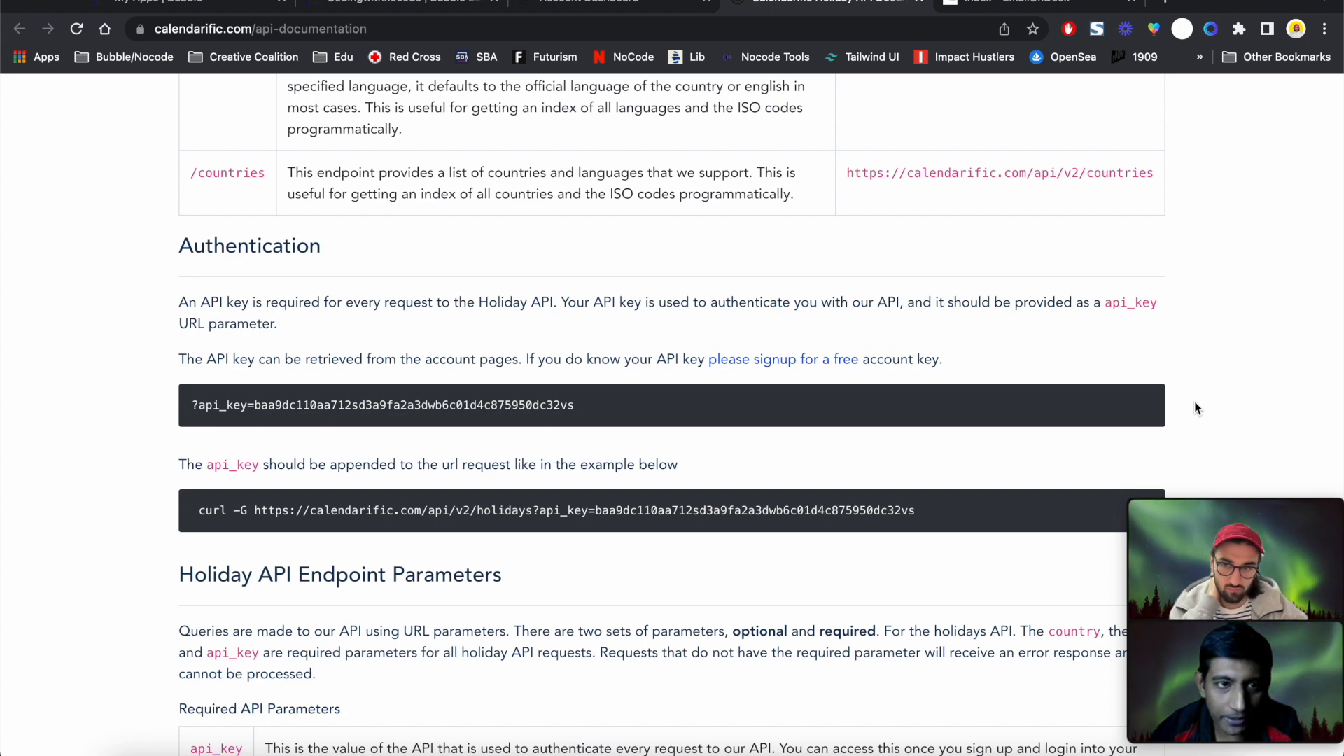
pyautogui.scroll(1, 1195, 408)
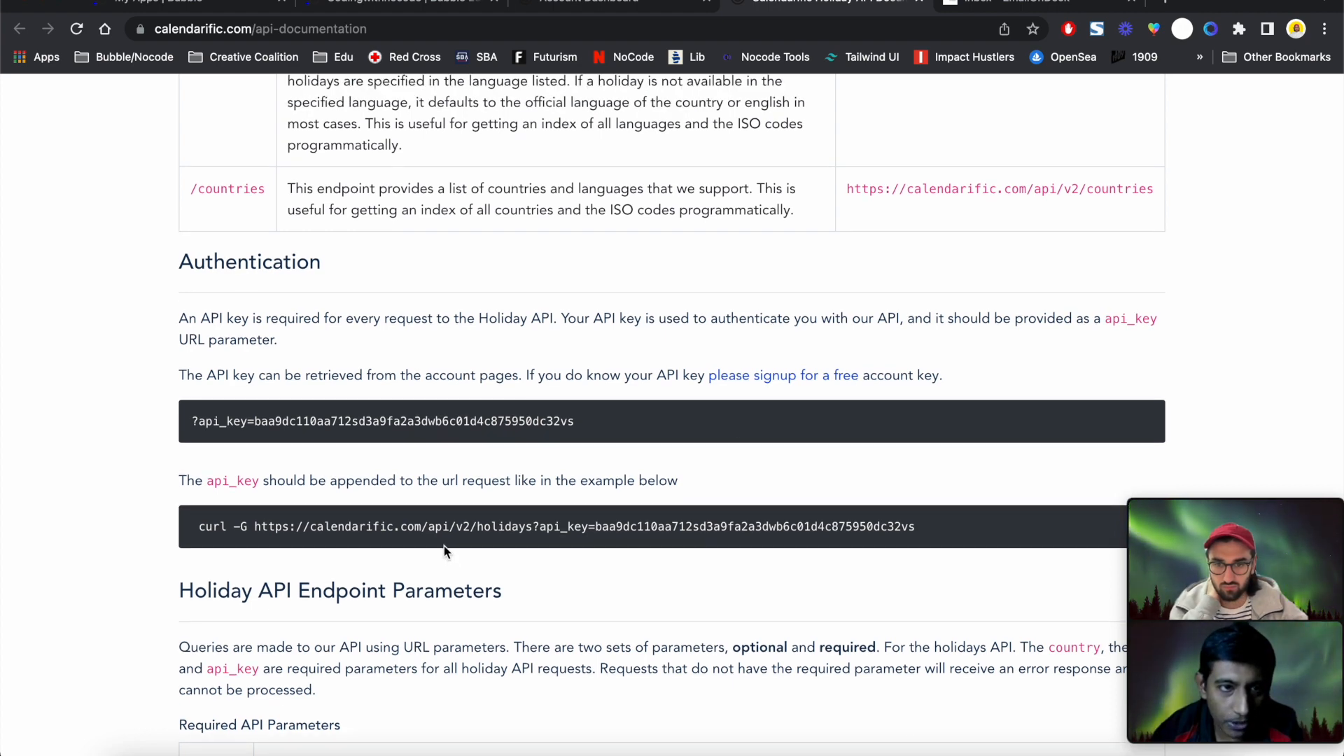
pyautogui.scroll(5, 443, 539)
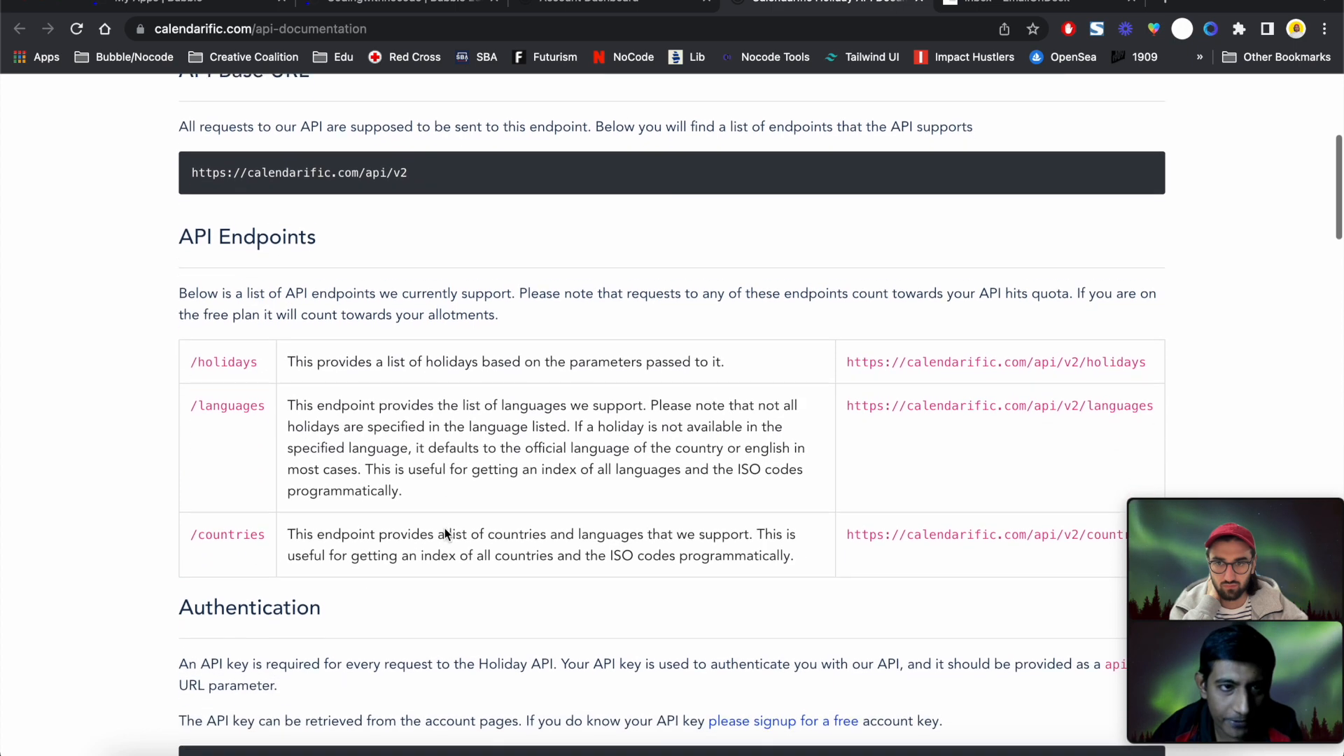
pyautogui.scroll(-1, 444, 533)
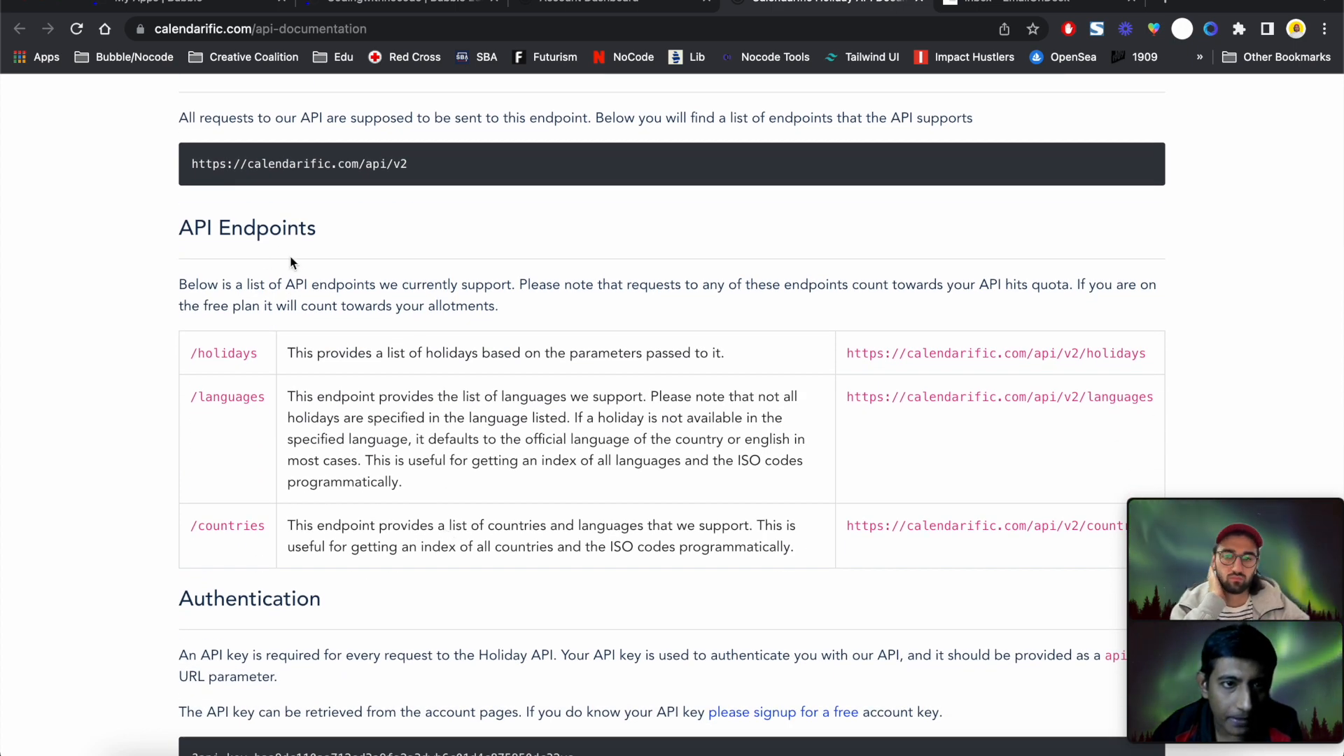
pyautogui.doubleClick(188, 227)
pyautogui.tripleClick(188, 227)
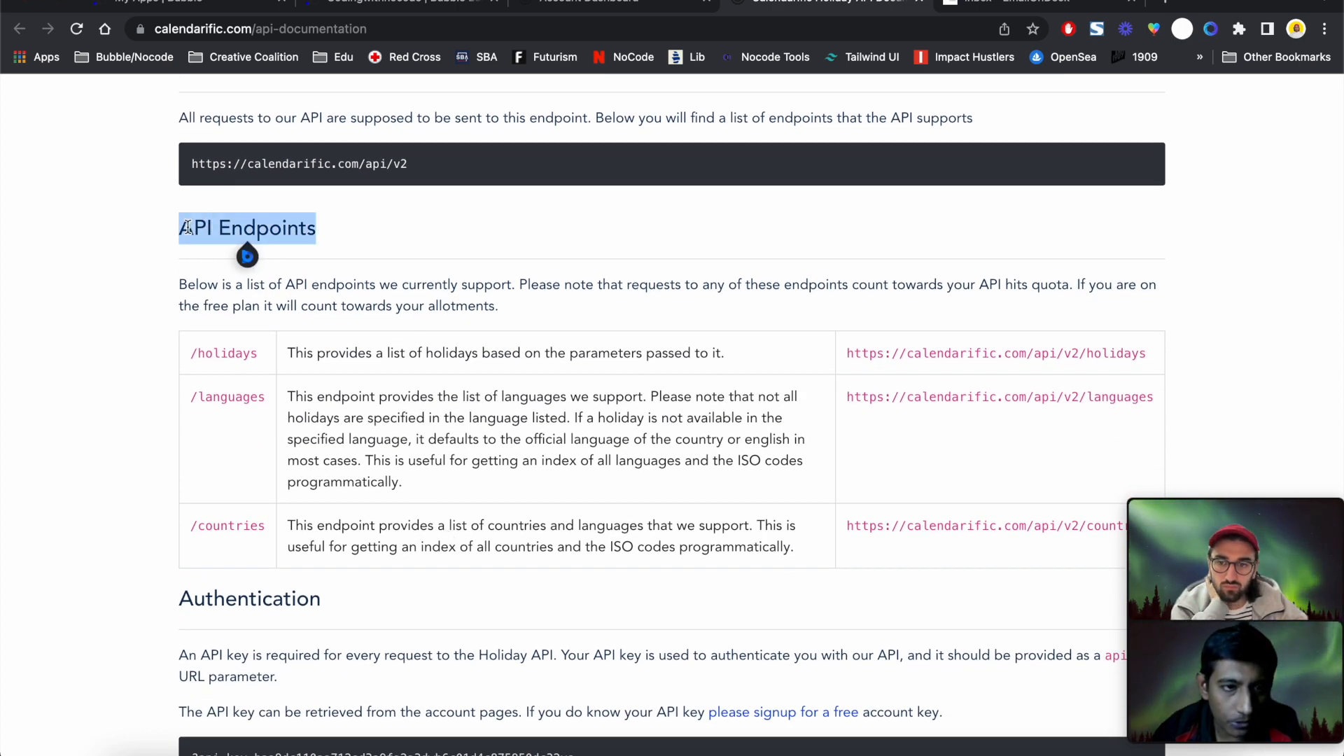
pyautogui.scroll(6, 187, 227)
pyautogui.scroll(-1, 187, 227)
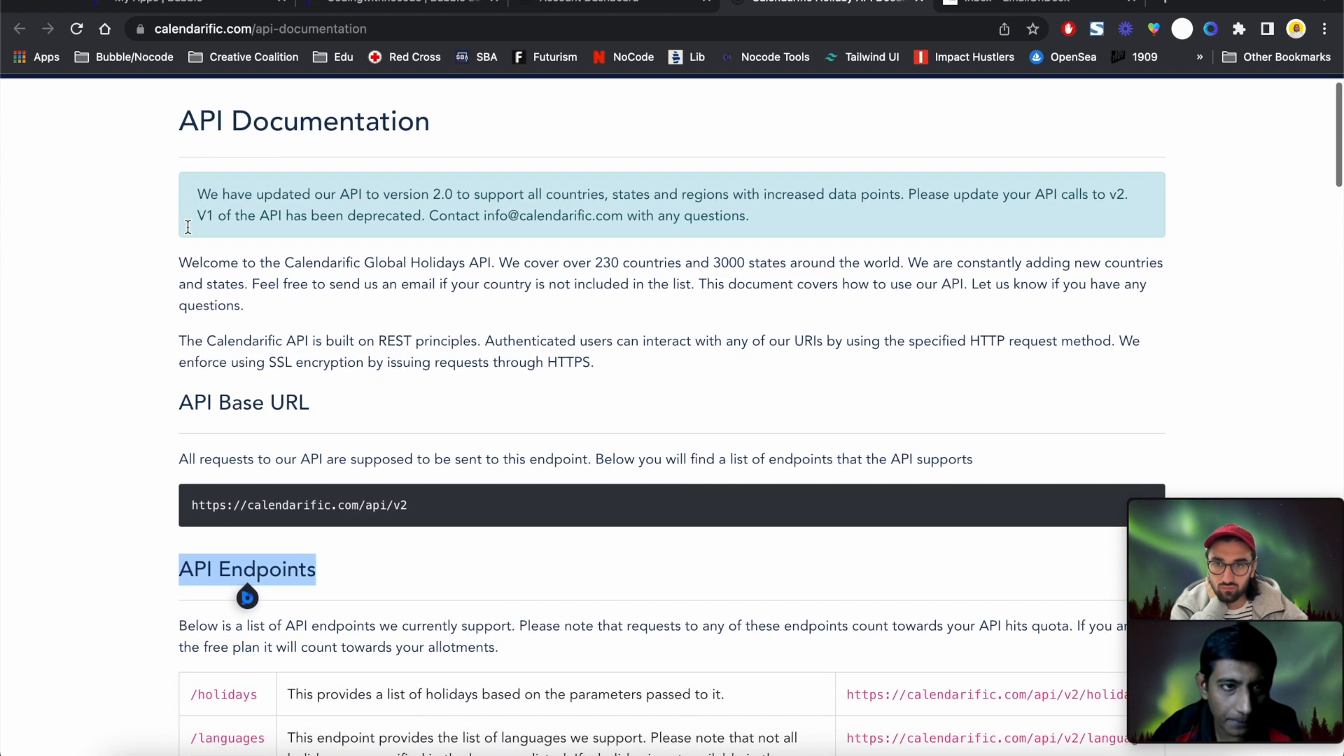
pyautogui.click(64, 362)
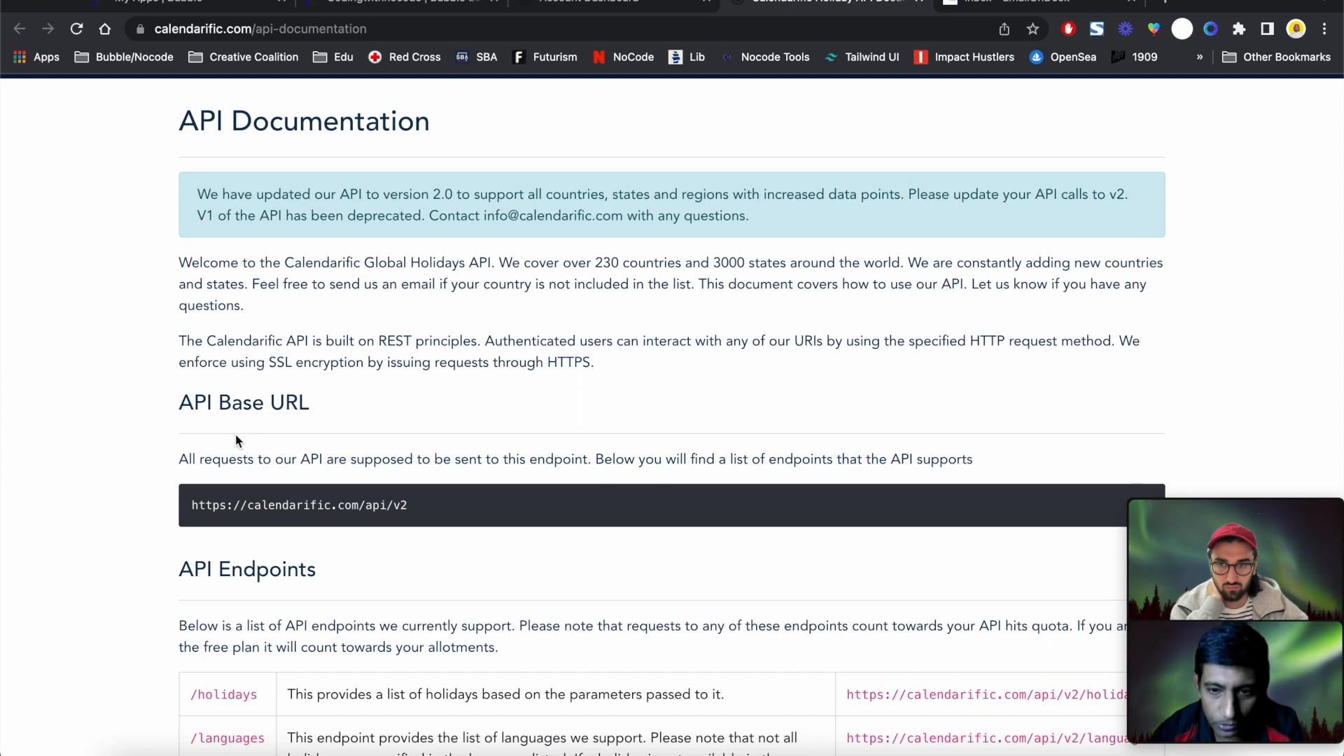
pyautogui.tripleClick(274, 507)
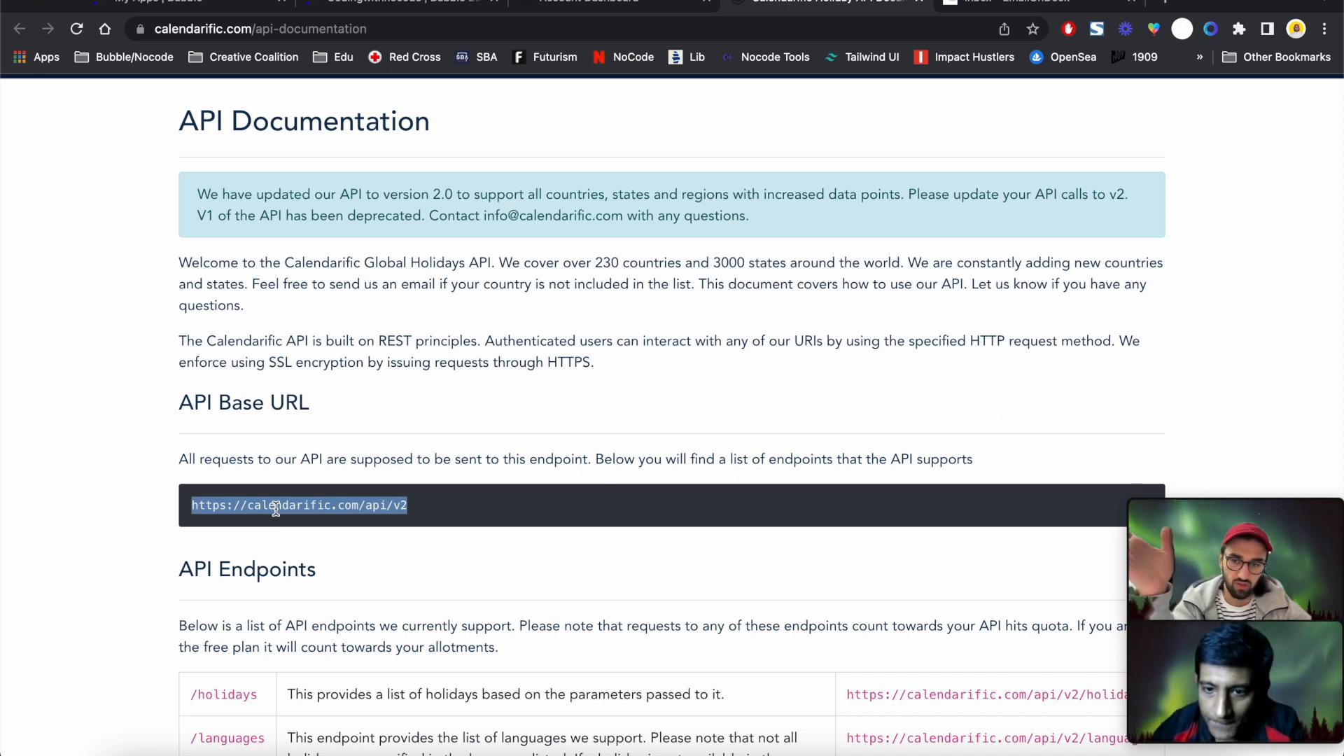
pyautogui.tripleClick(281, 504)
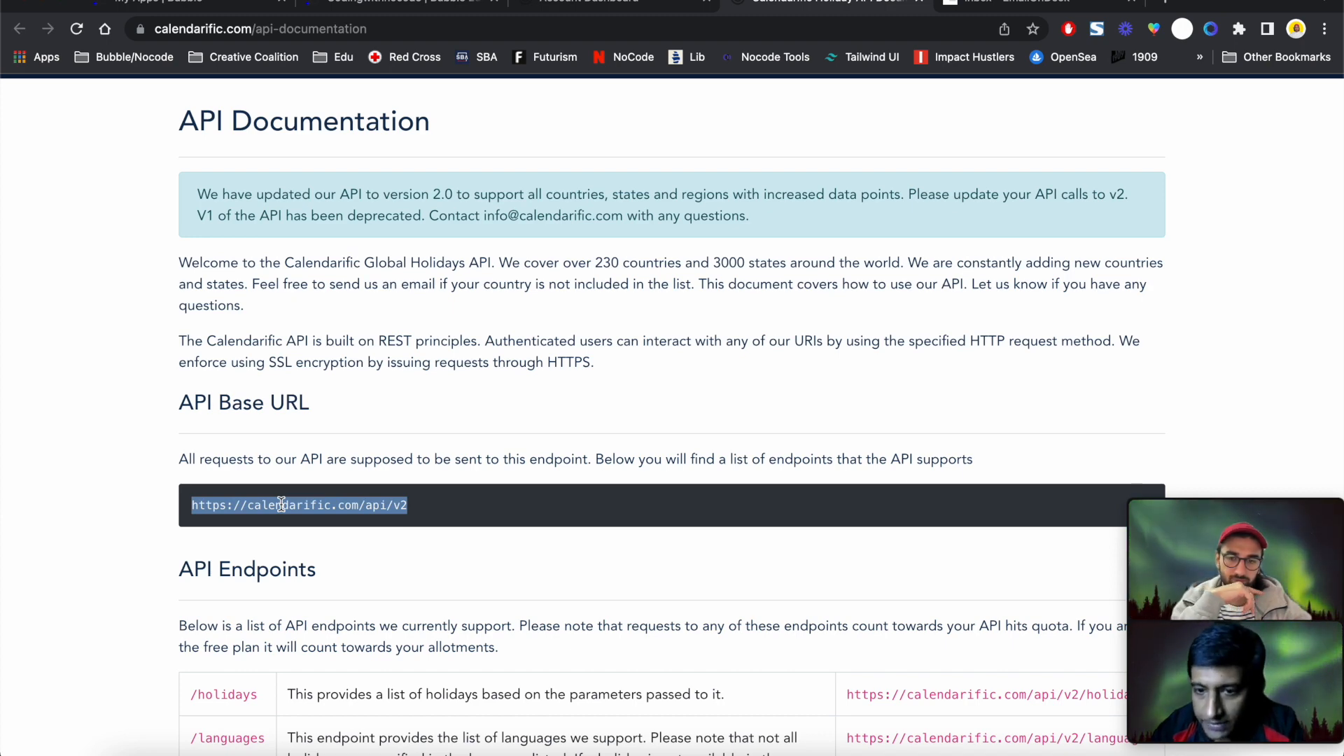
pyautogui.scroll(-1, 281, 504)
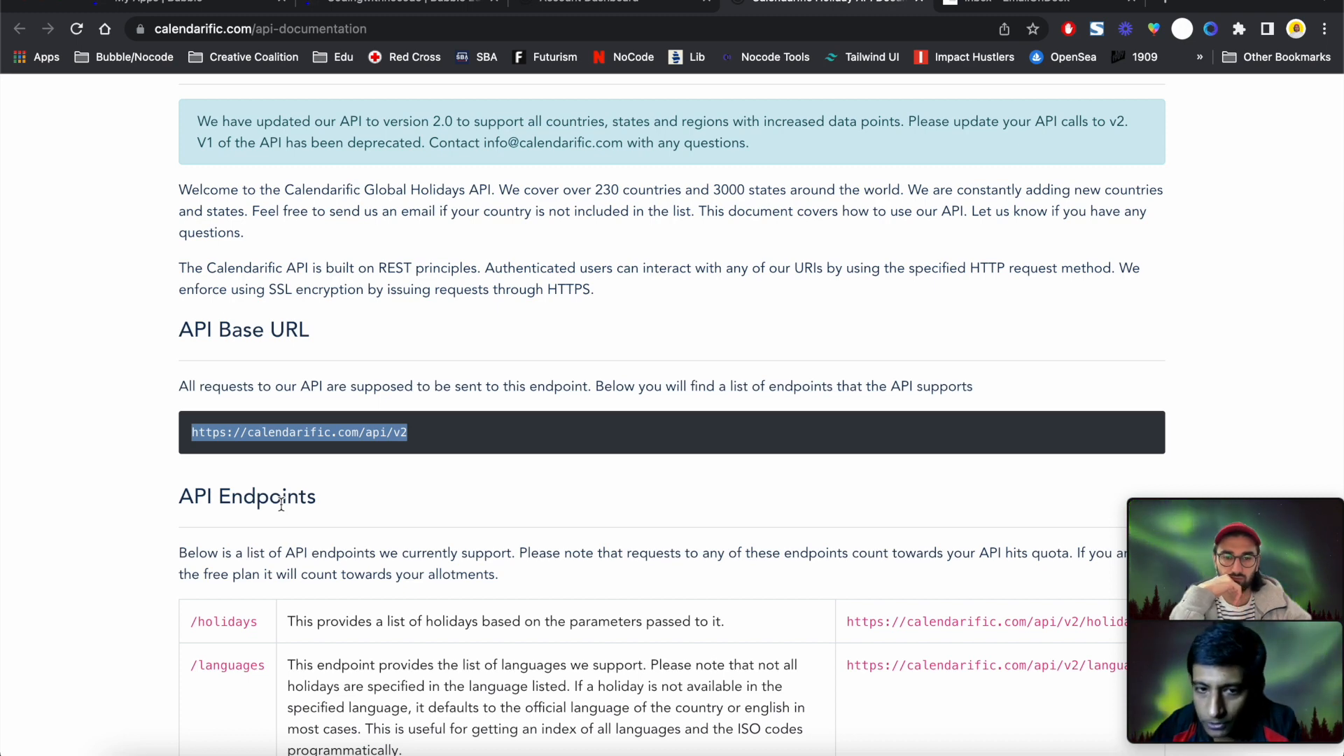
pyautogui.scroll(-3, 282, 504)
pyautogui.scroll(-1, 281, 504)
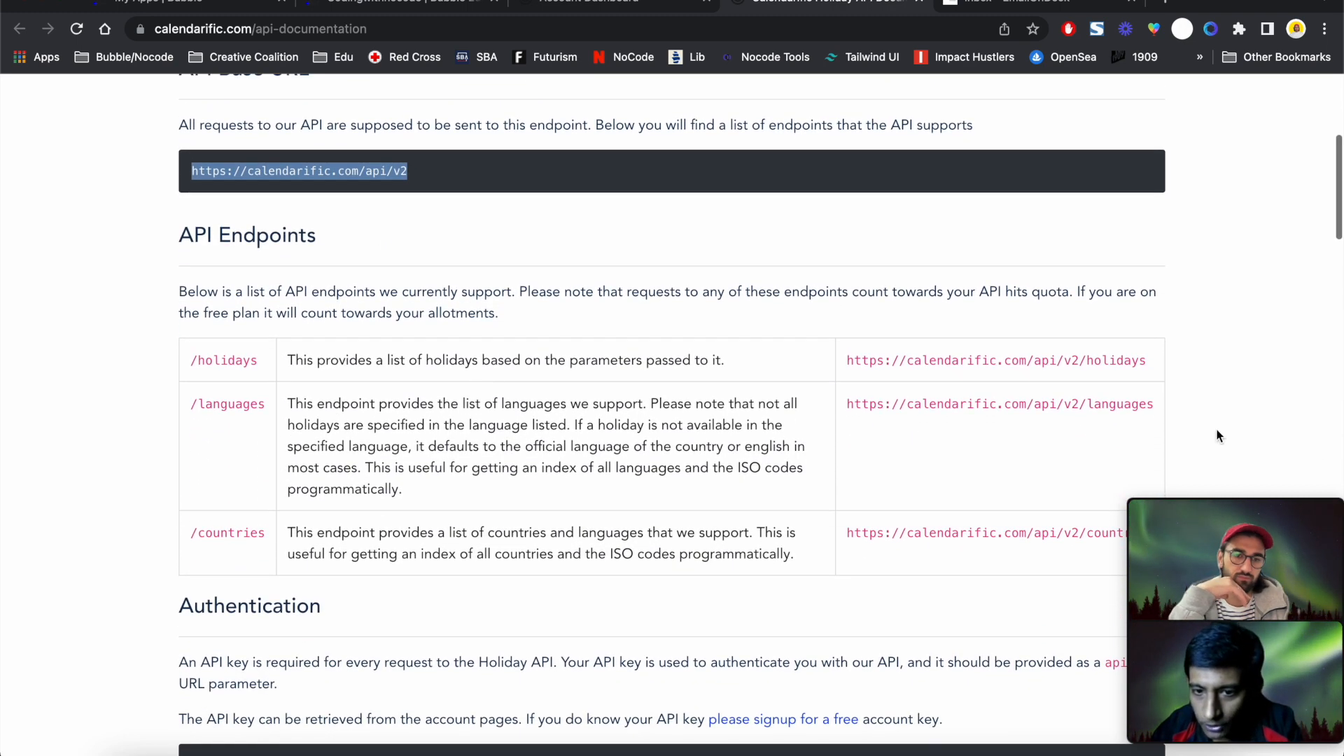
pyautogui.moveTo(1086, 404); pyautogui.dragTo(855, 402)
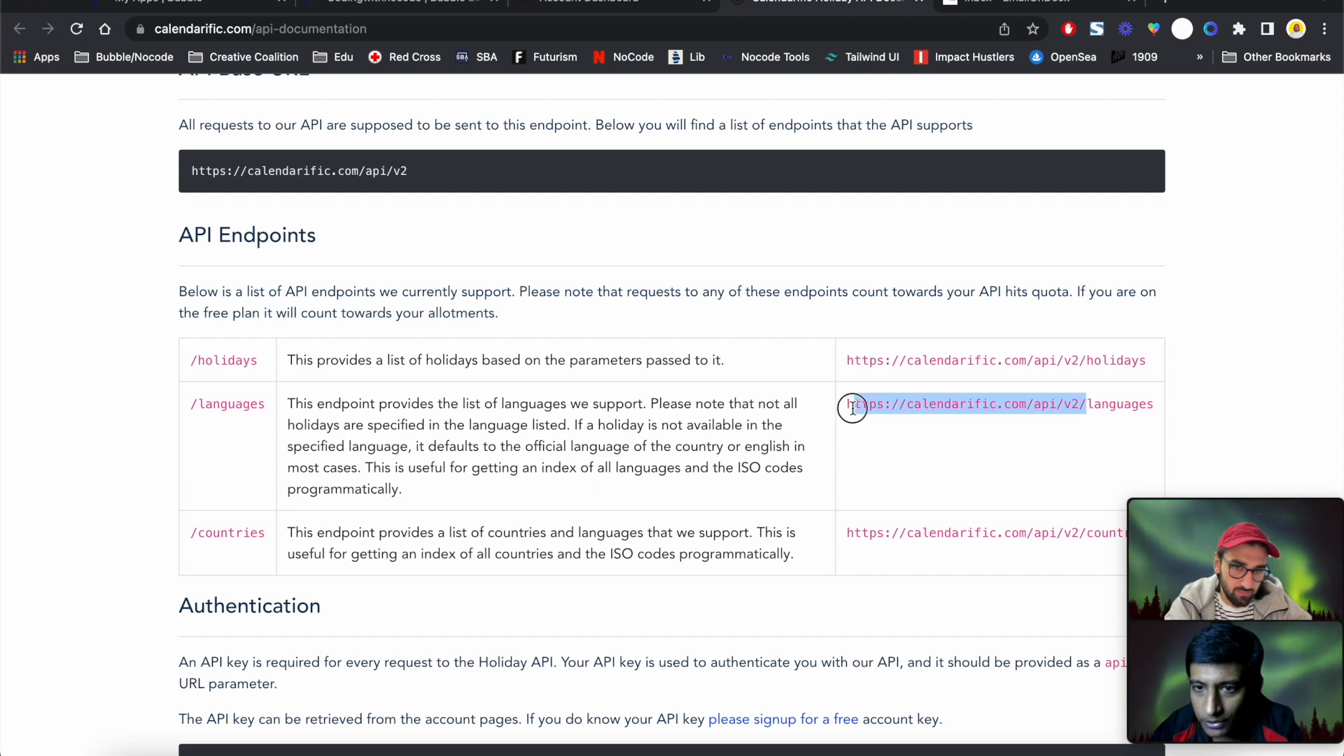
pyautogui.click(1084, 358)
pyautogui.moveTo(1085, 358); pyautogui.dragTo(843, 365)
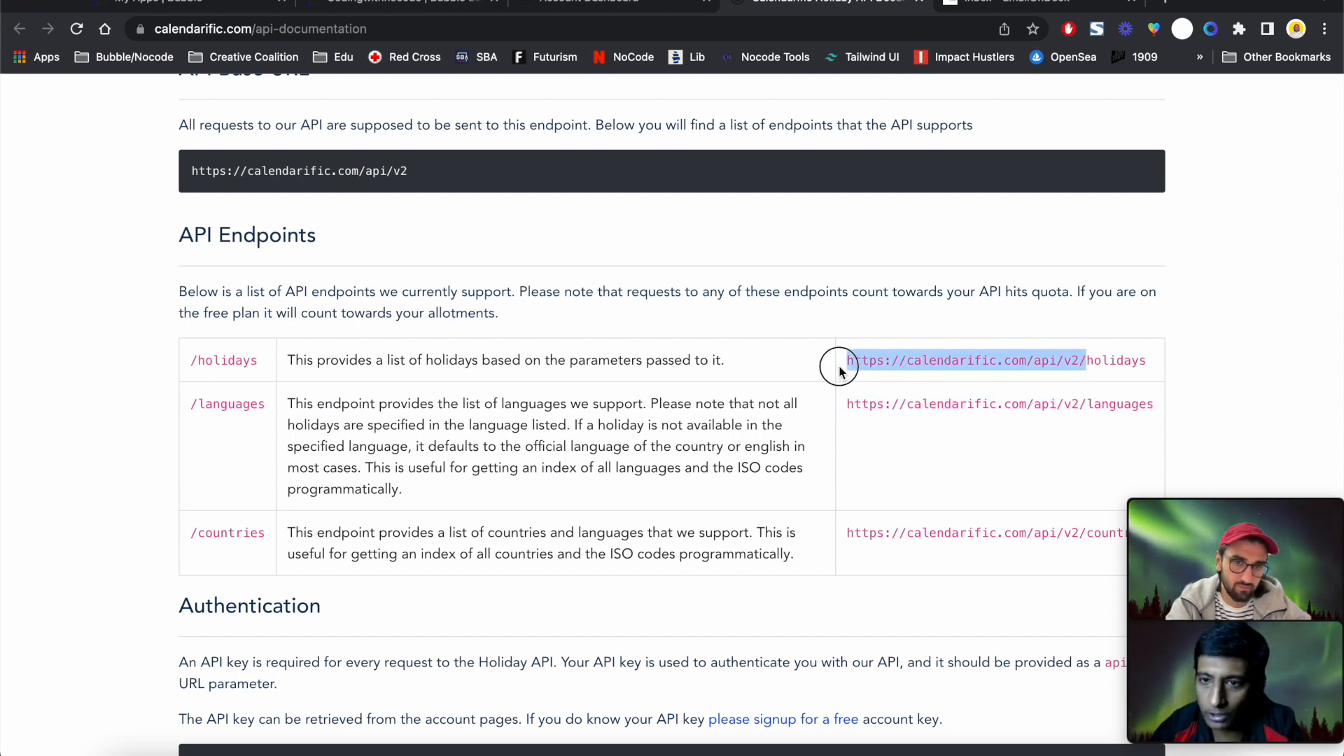
pyautogui.click(491, 185)
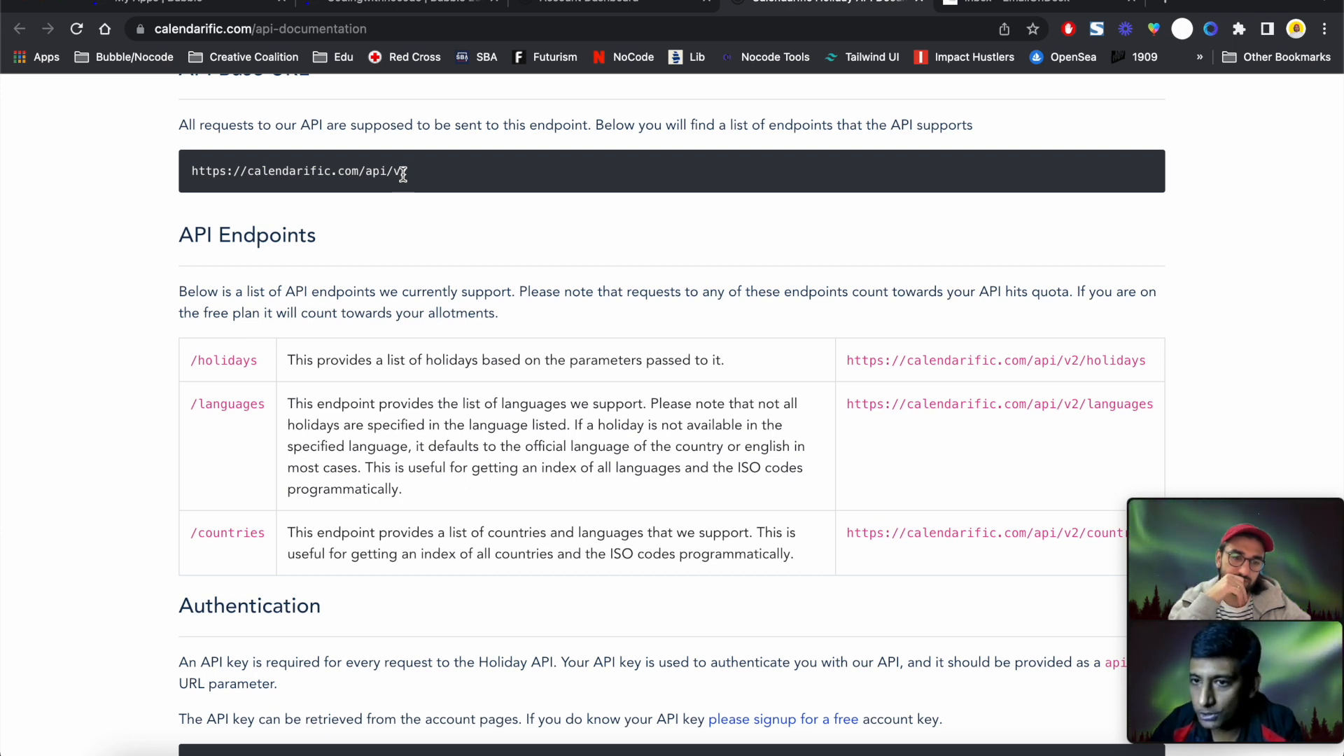
pyautogui.scroll(-1, 403, 174)
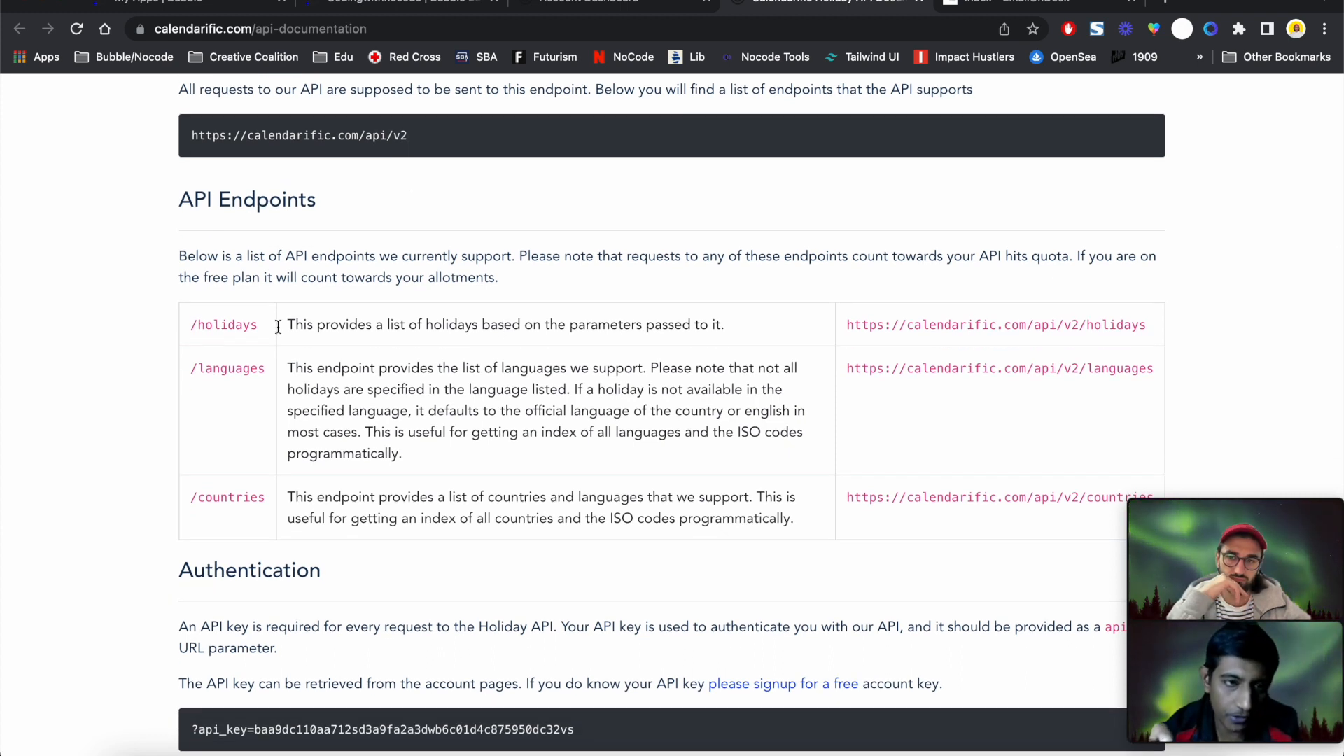
pyautogui.moveTo(221, 328); pyautogui.dragTo(534, 523)
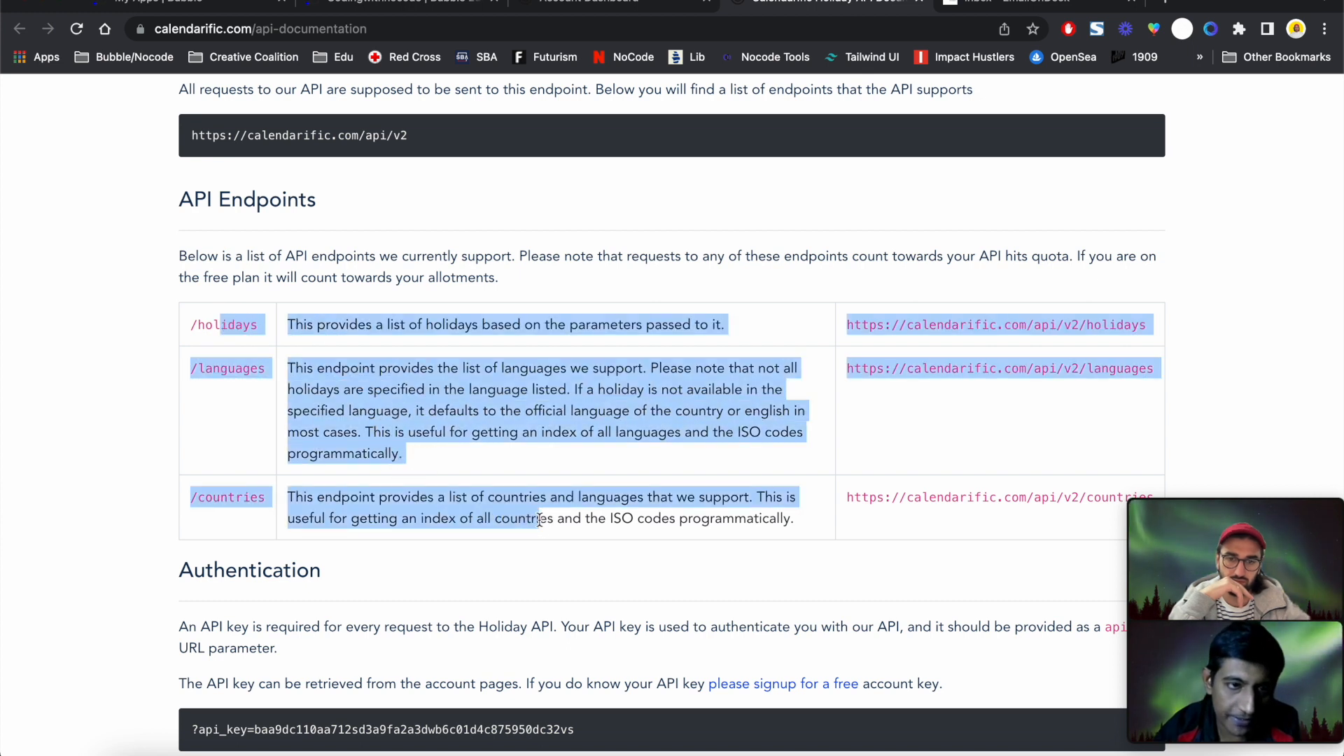
pyautogui.click(680, 470)
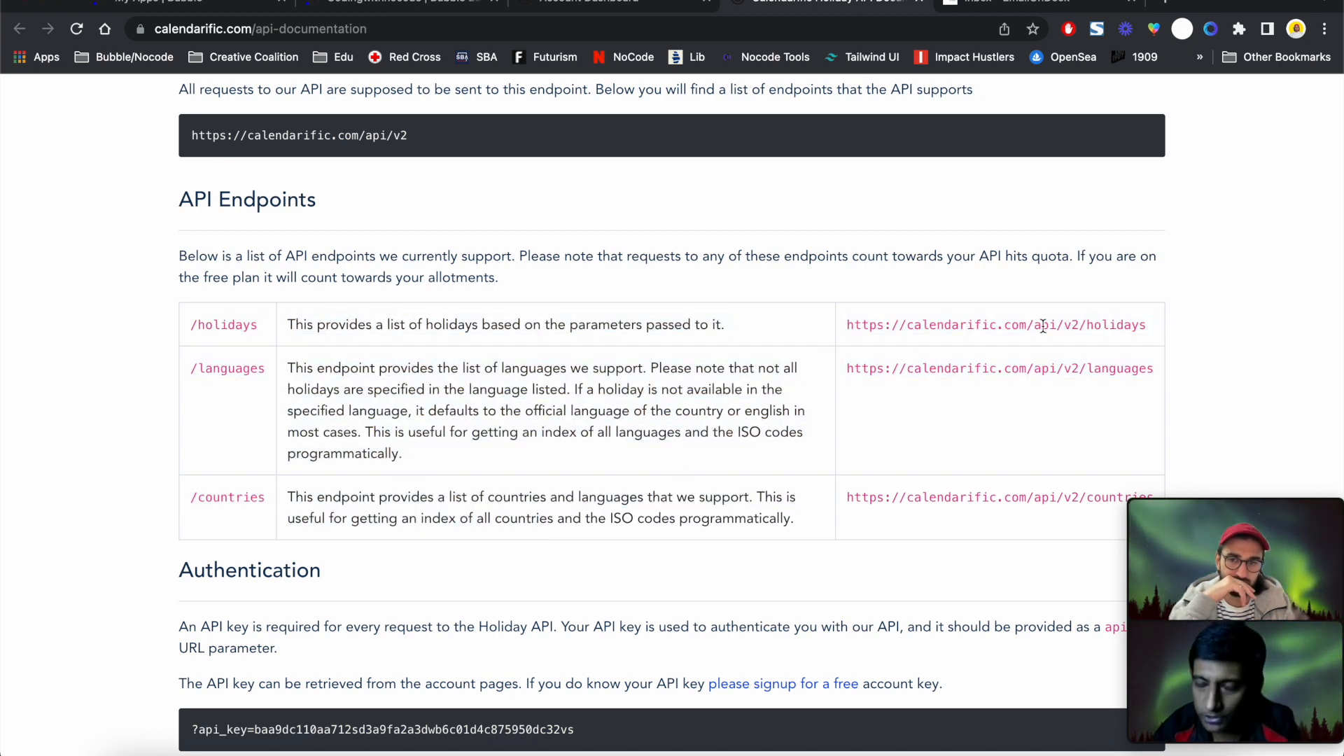
pyautogui.doubleClick(203, 368)
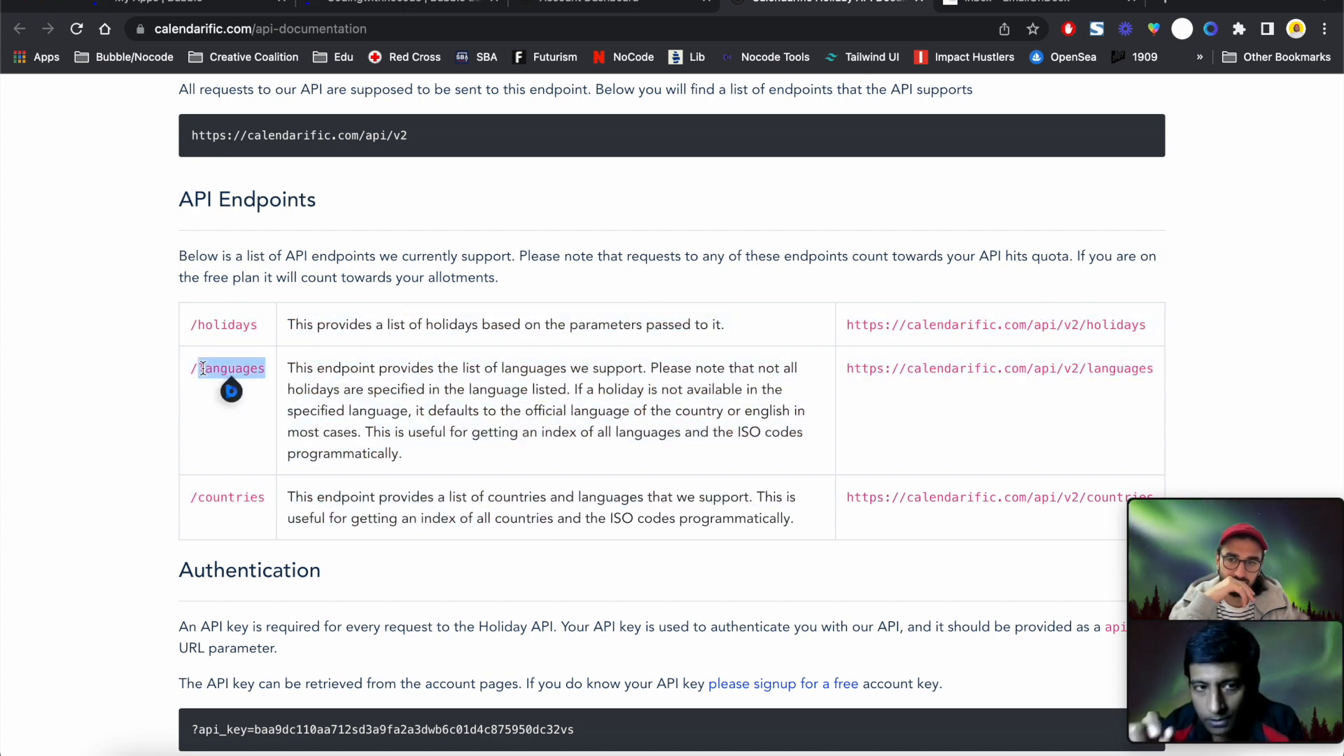
pyautogui.doubleClick(231, 326)
pyautogui.doubleClick(239, 496)
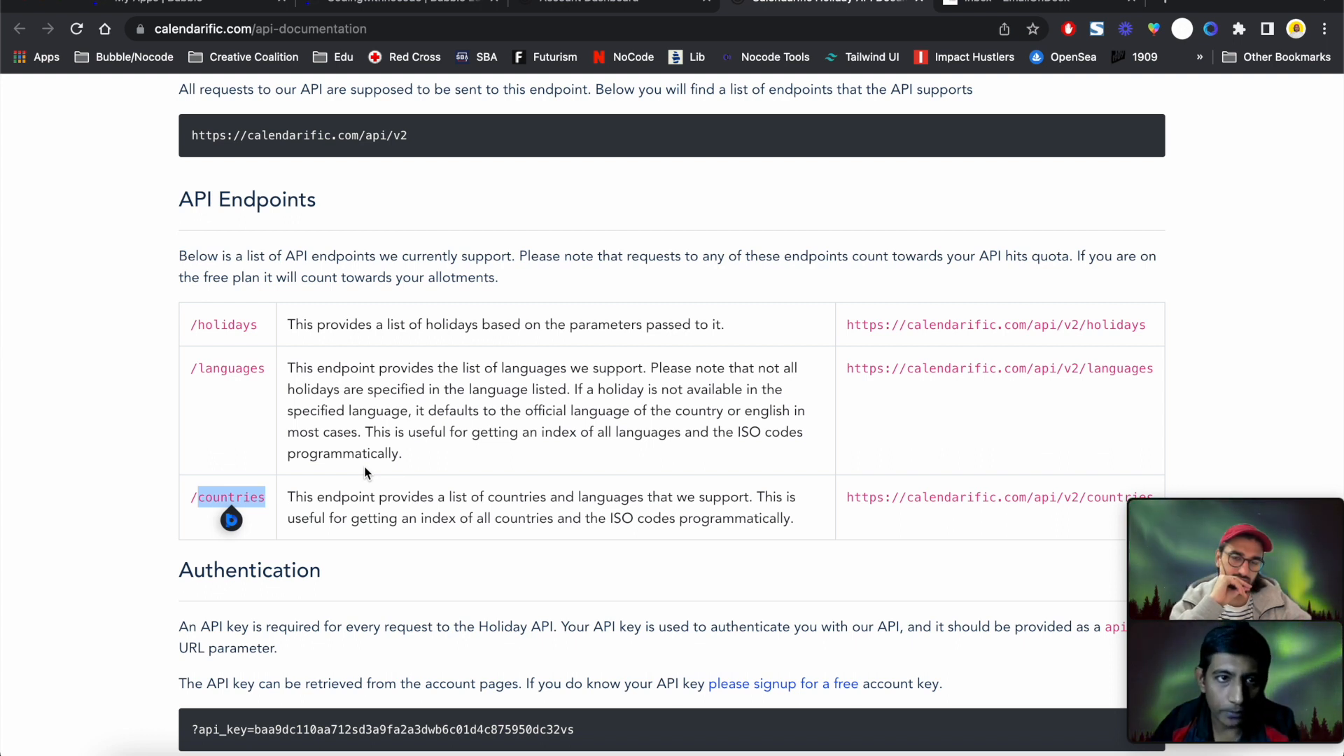
pyautogui.scroll(2, 365, 473)
pyautogui.tripleClick(311, 218)
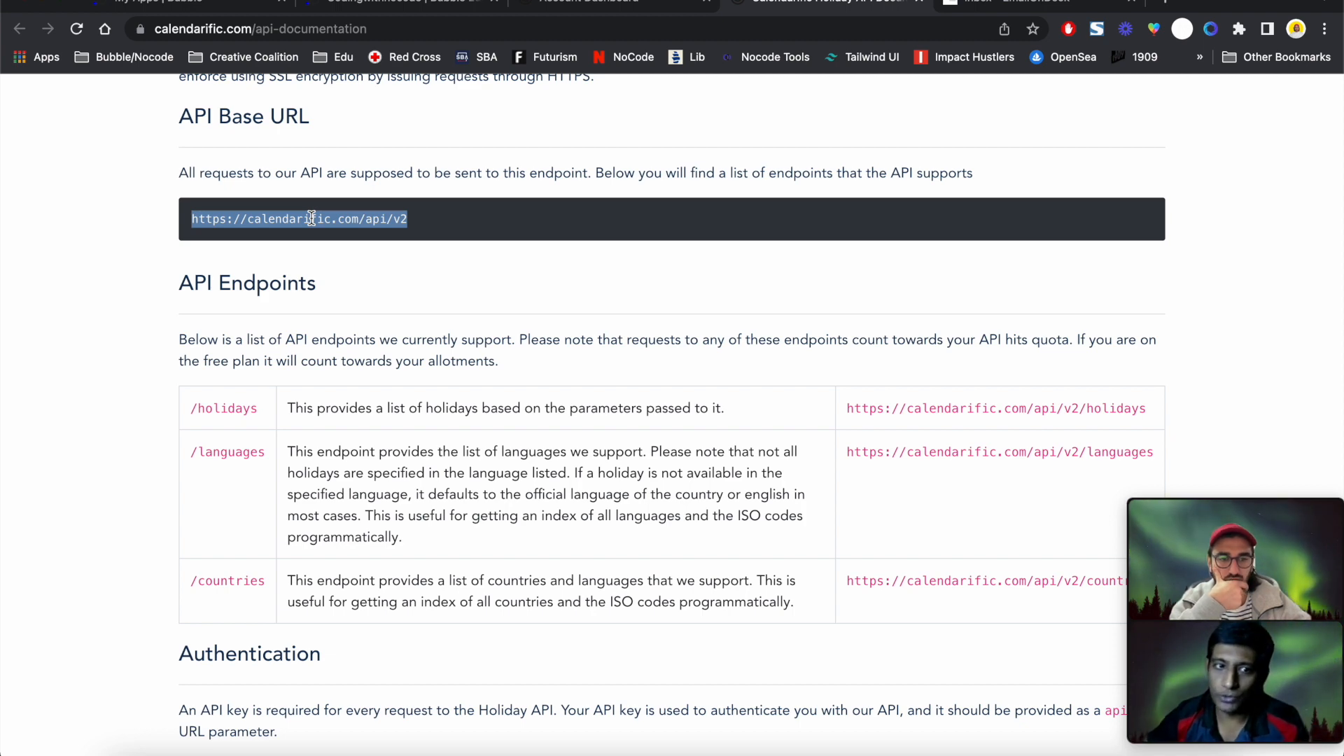
pyautogui.scroll(-4, 311, 218)
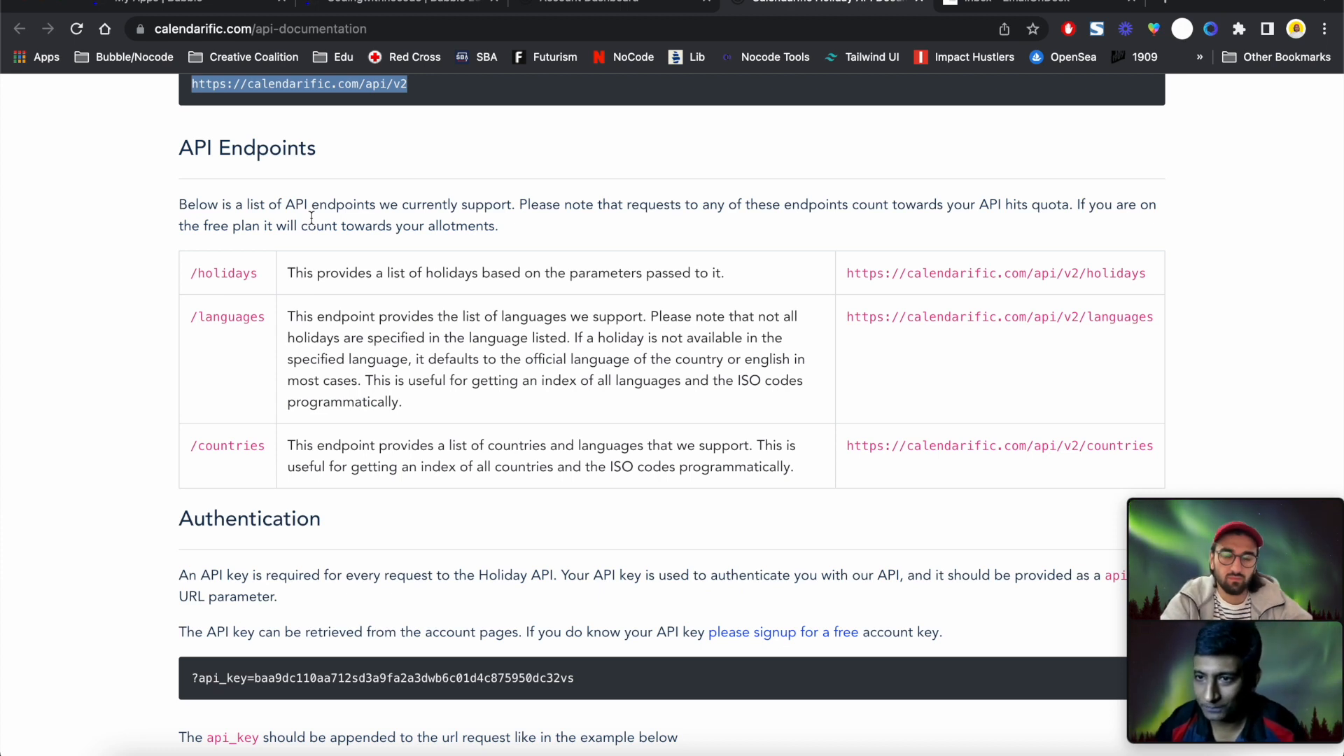
pyautogui.scroll(-1, 312, 219)
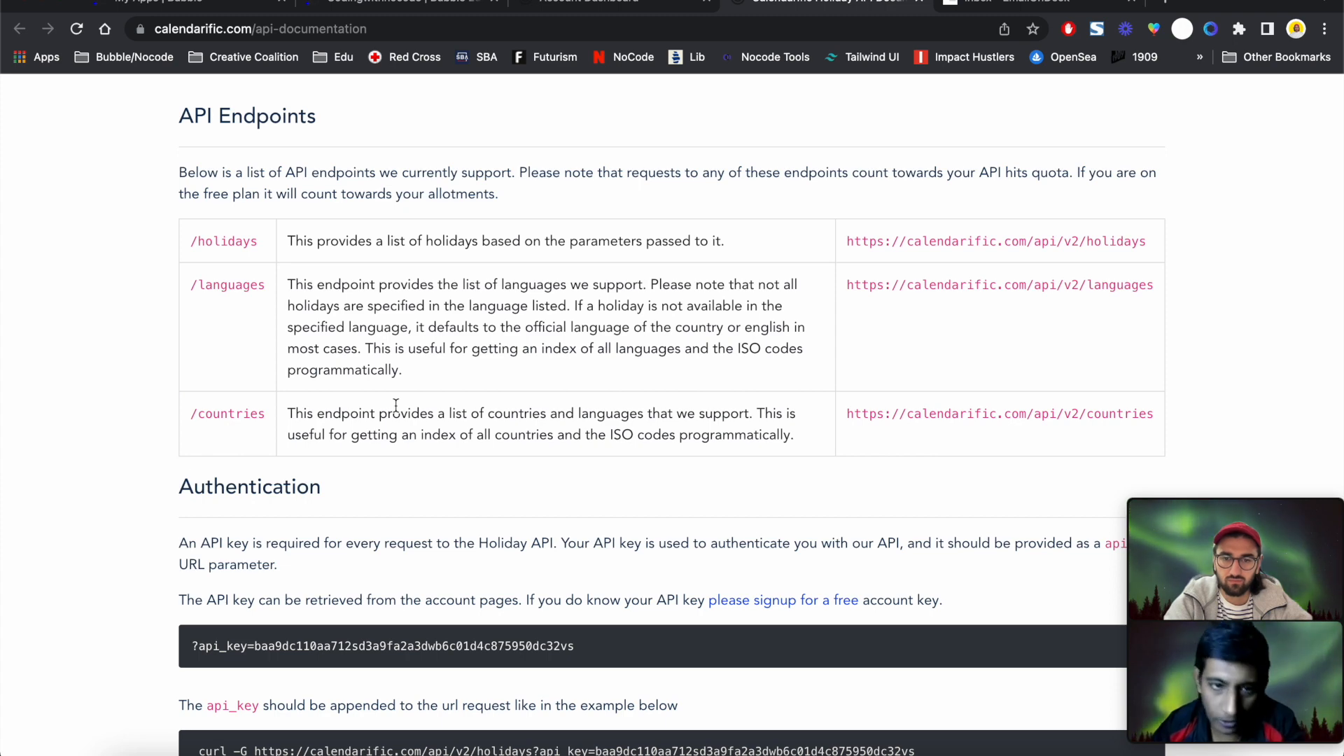
pyautogui.scroll(-4, 396, 405)
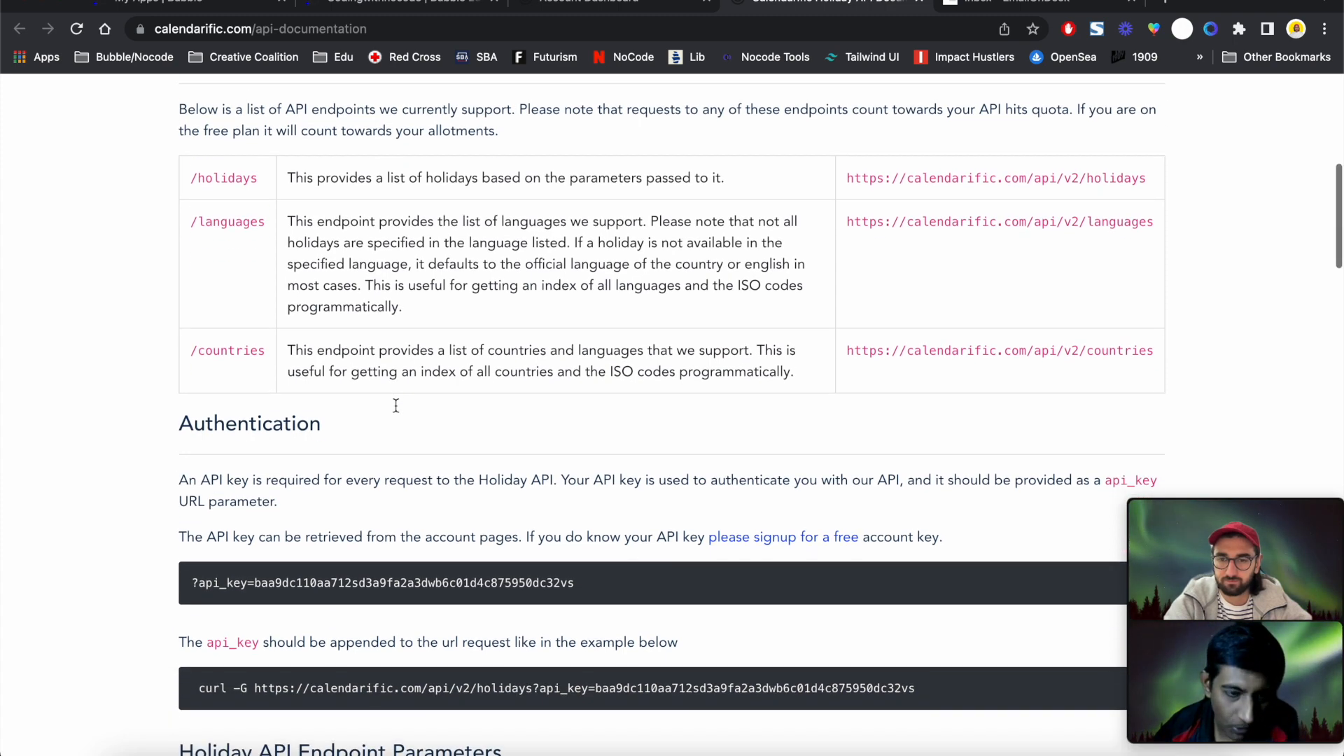
pyautogui.scroll(-1, 396, 405)
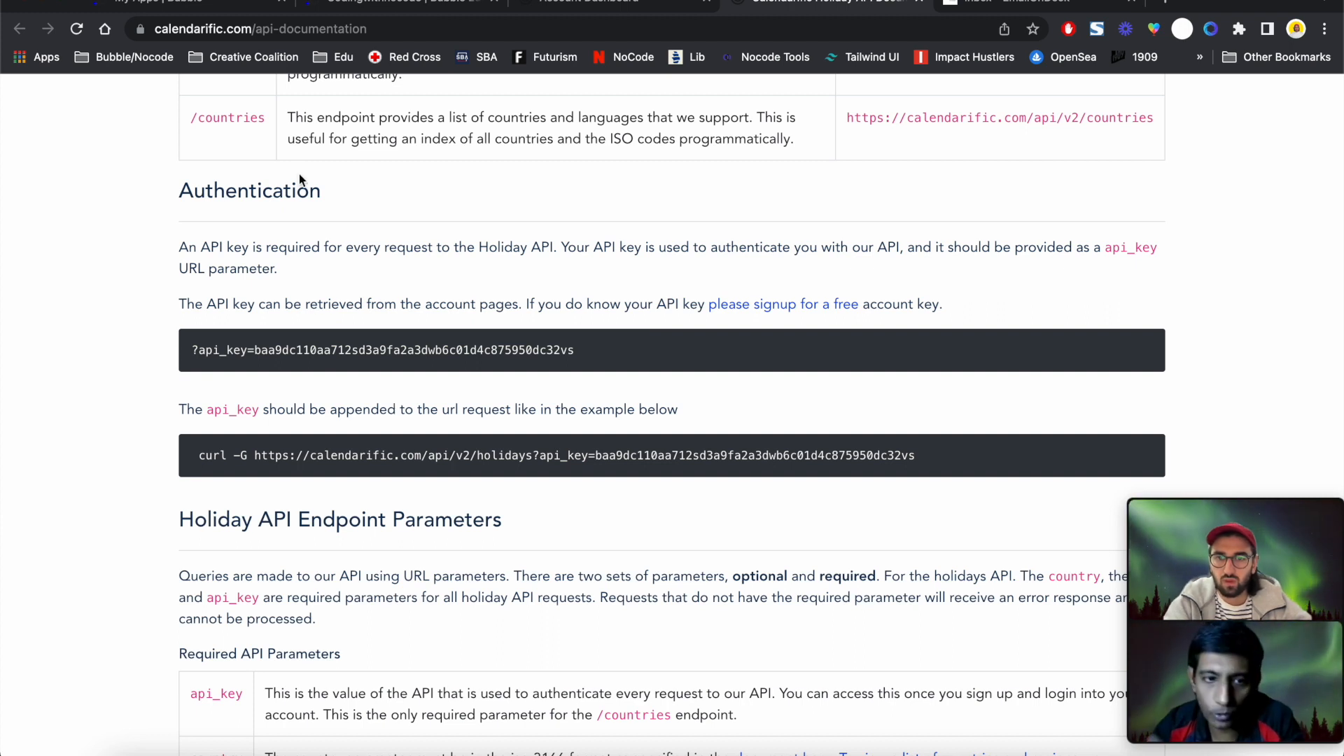
pyautogui.click(548, 4)
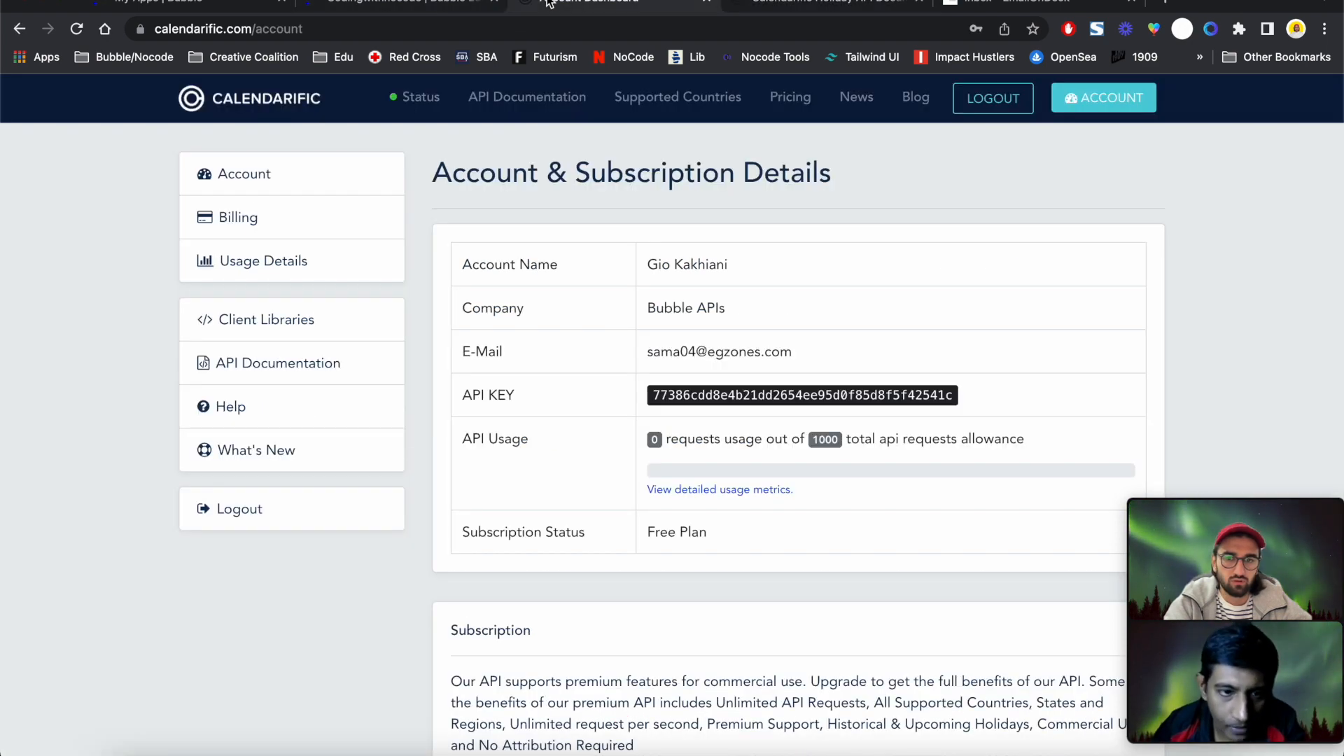
pyautogui.doubleClick(711, 396)
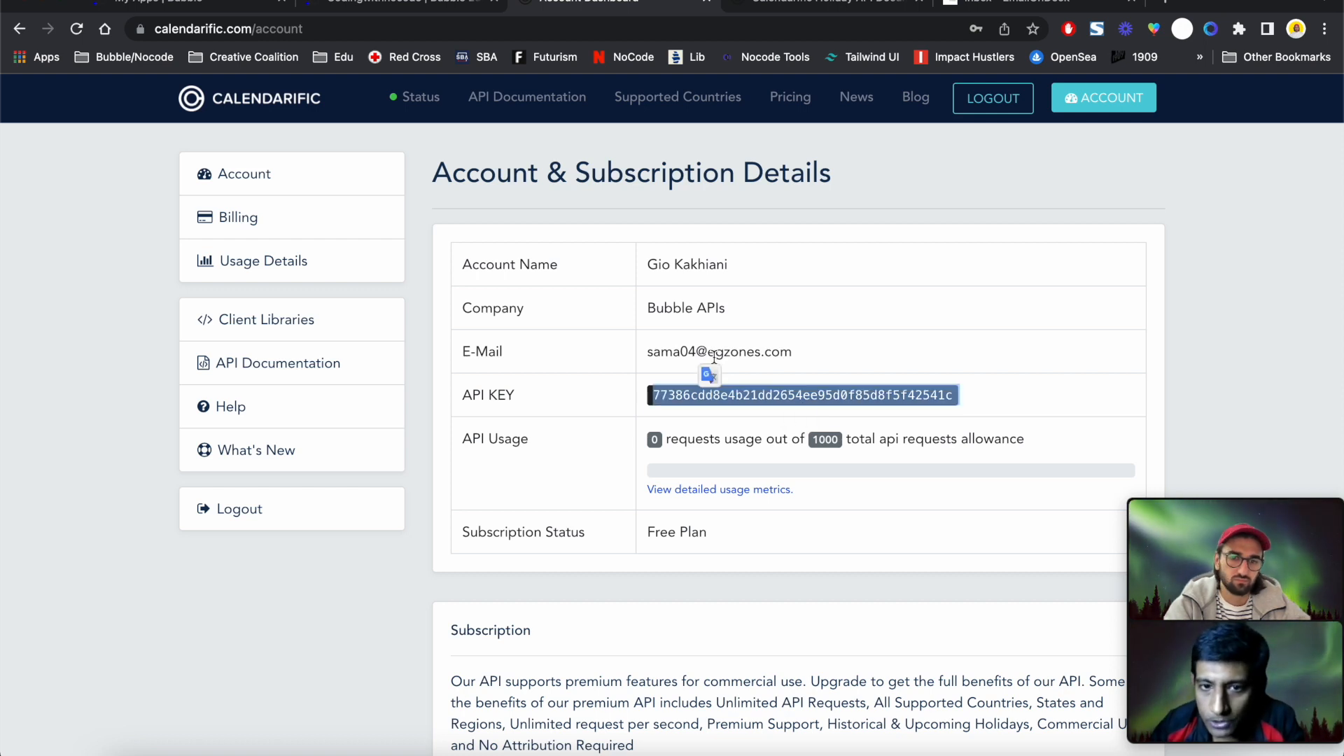
pyautogui.click(795, 208)
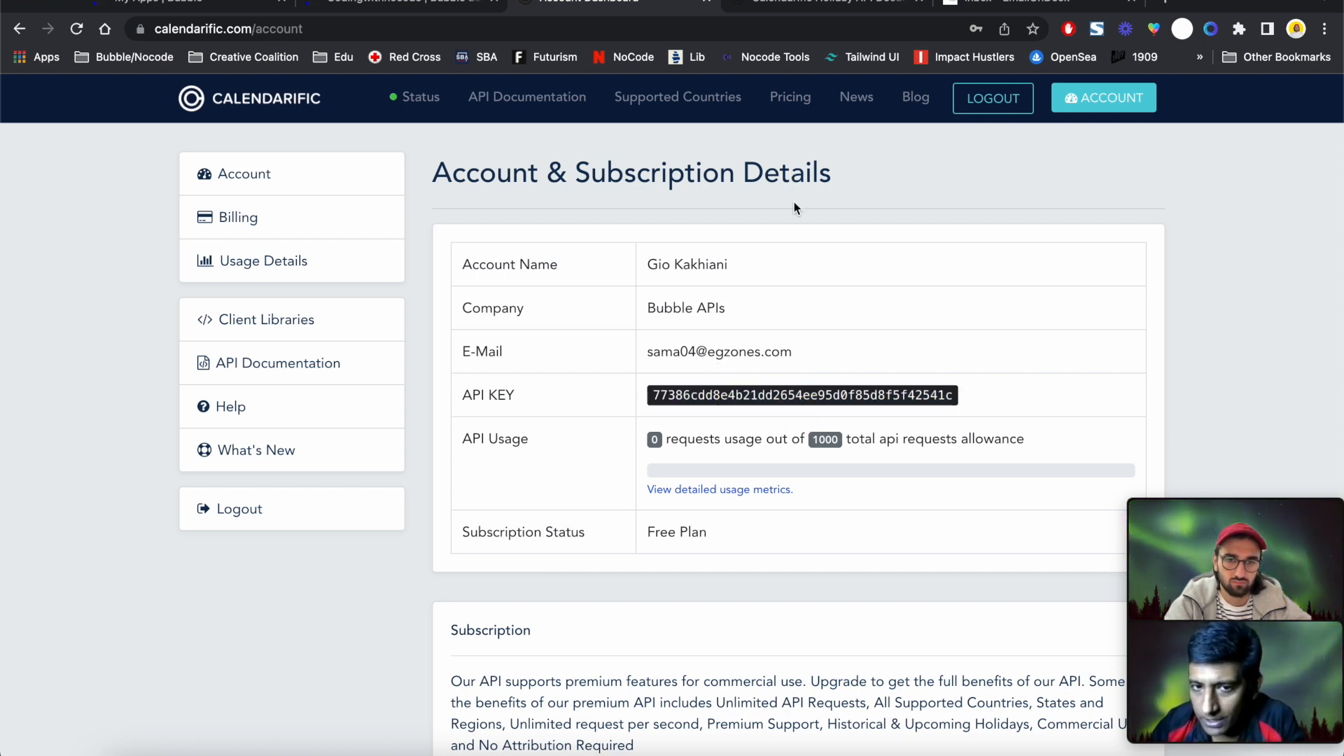
pyautogui.click(757, 8)
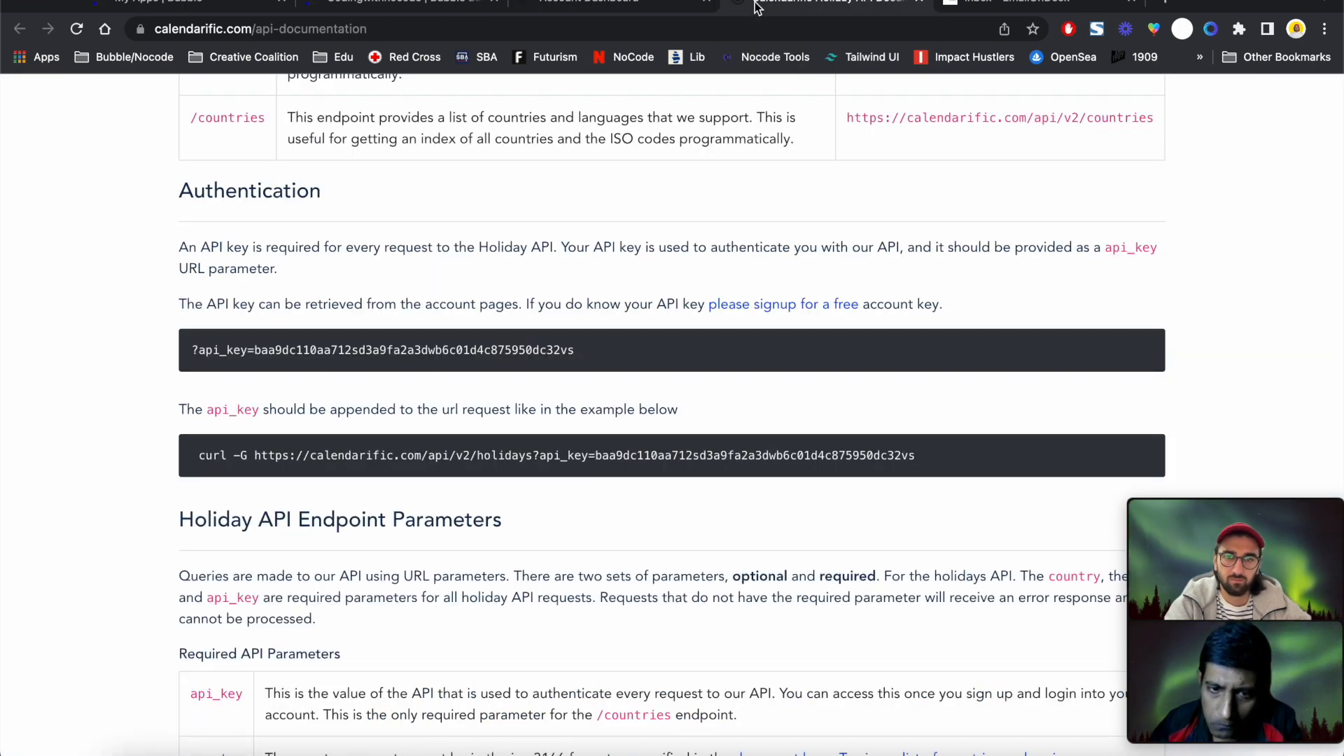
pyautogui.scroll(-1, 207, 371)
pyautogui.scroll(-1, 207, 373)
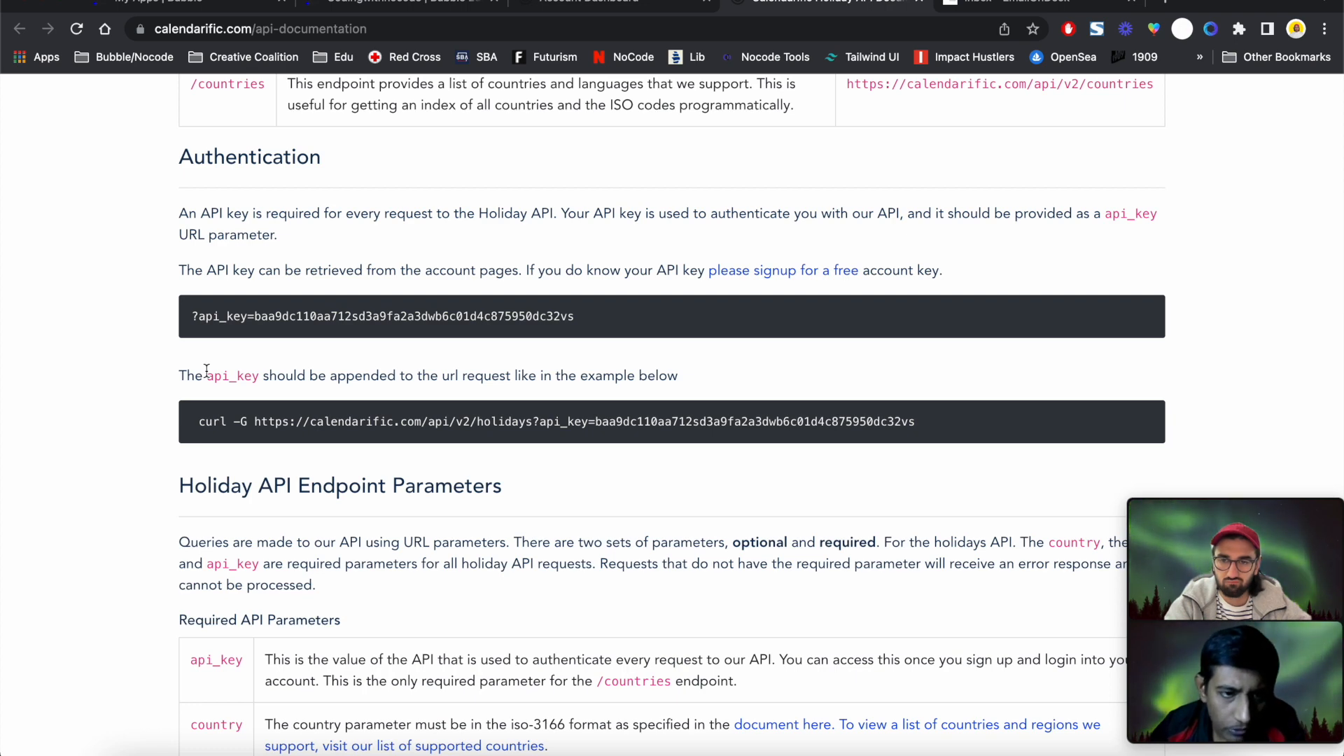
pyautogui.scroll(-1, 207, 373)
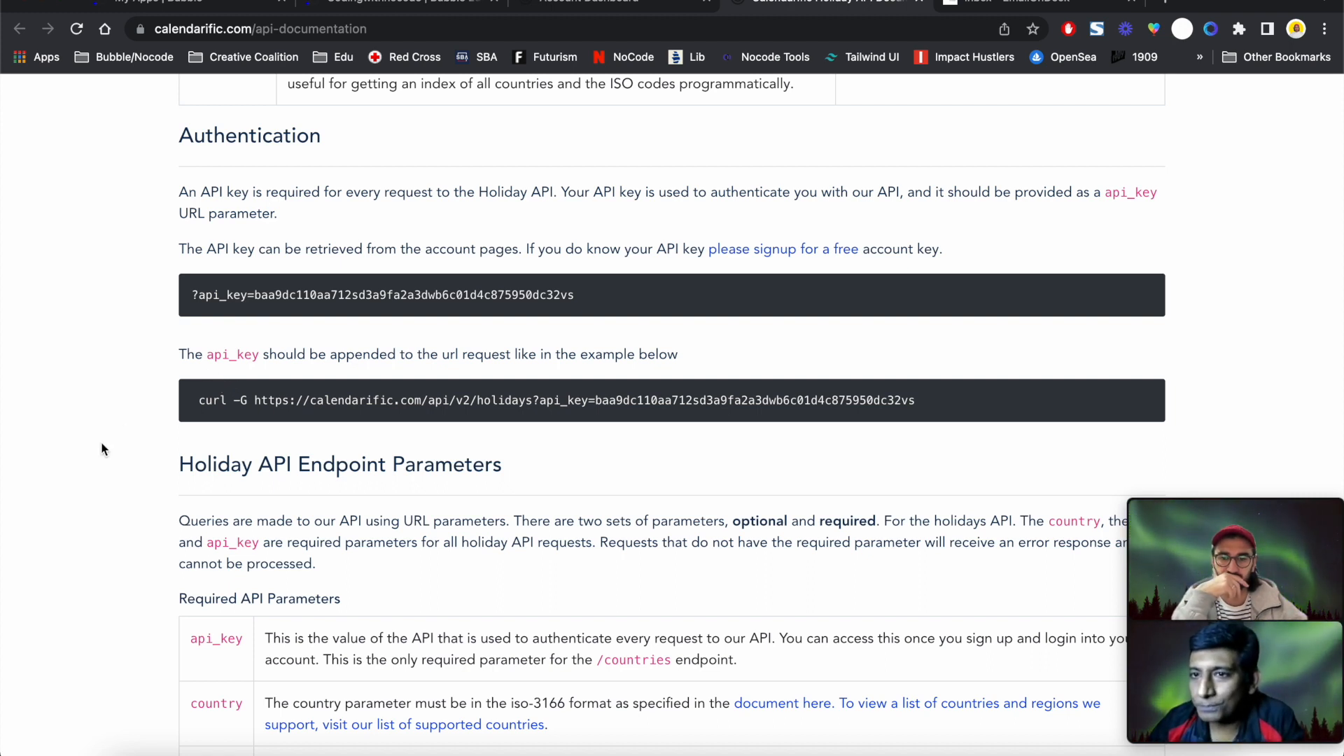
pyautogui.scroll(-2, 101, 444)
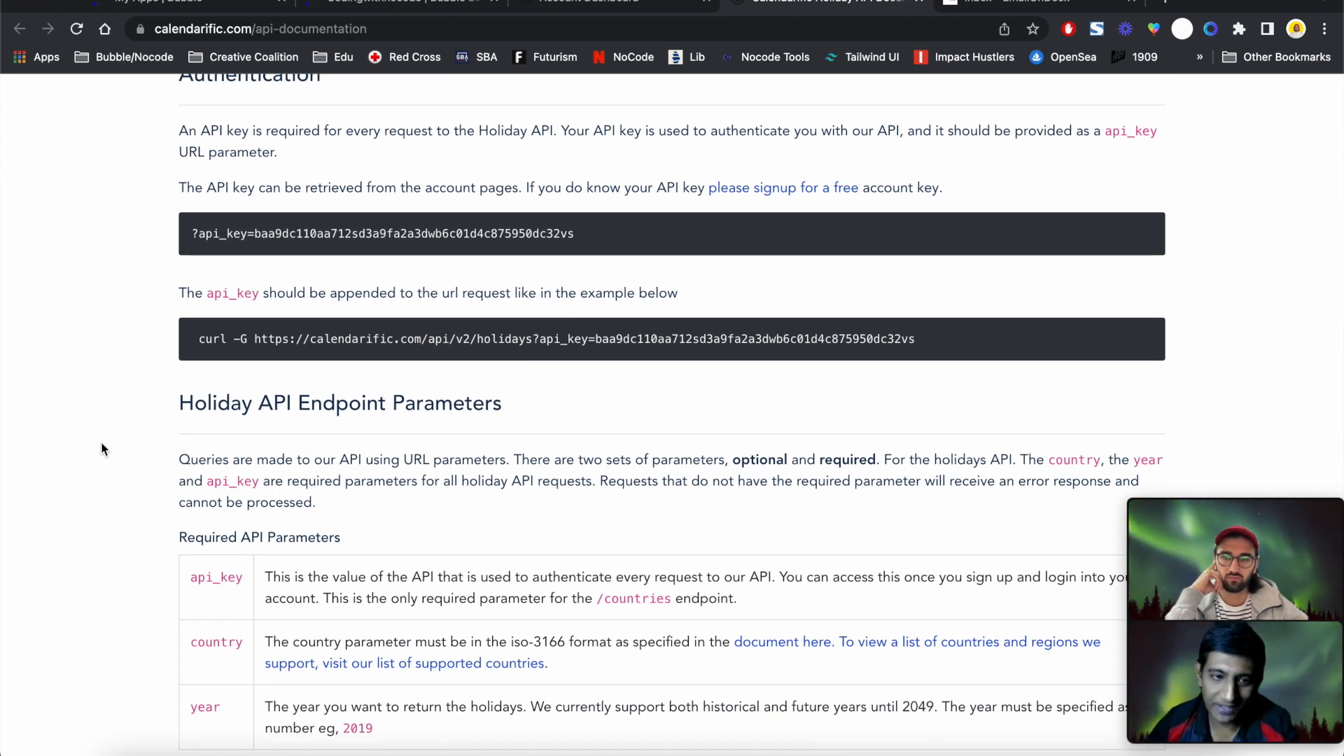
pyautogui.scroll(-4, 102, 448)
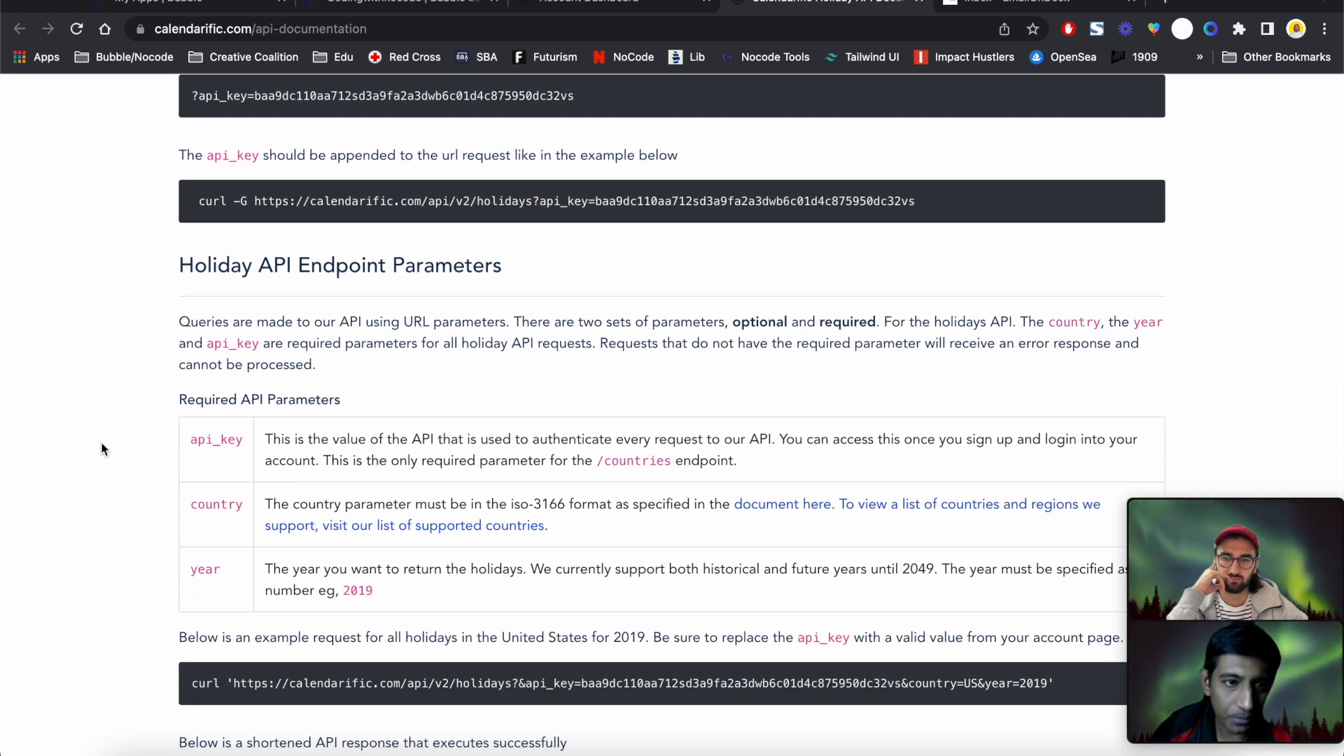
pyautogui.tripleClick(322, 266)
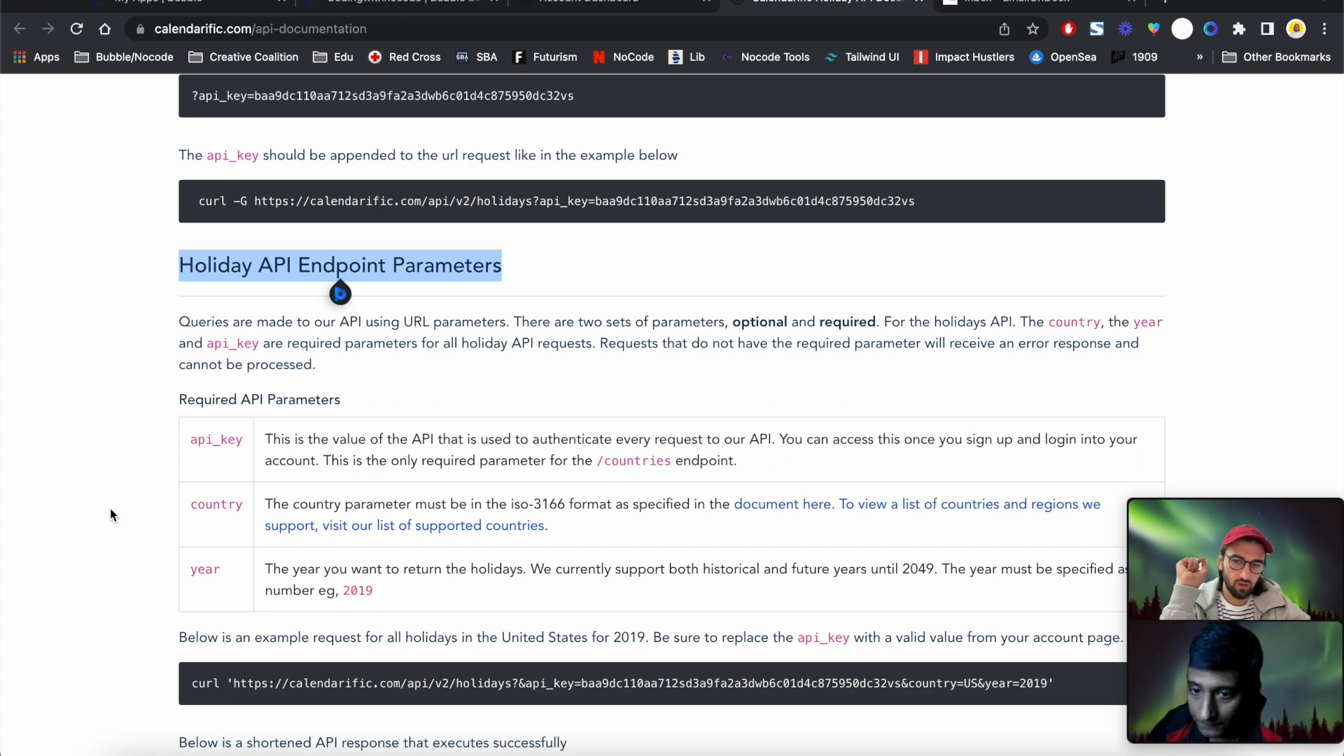
pyautogui.scroll(3, 111, 511)
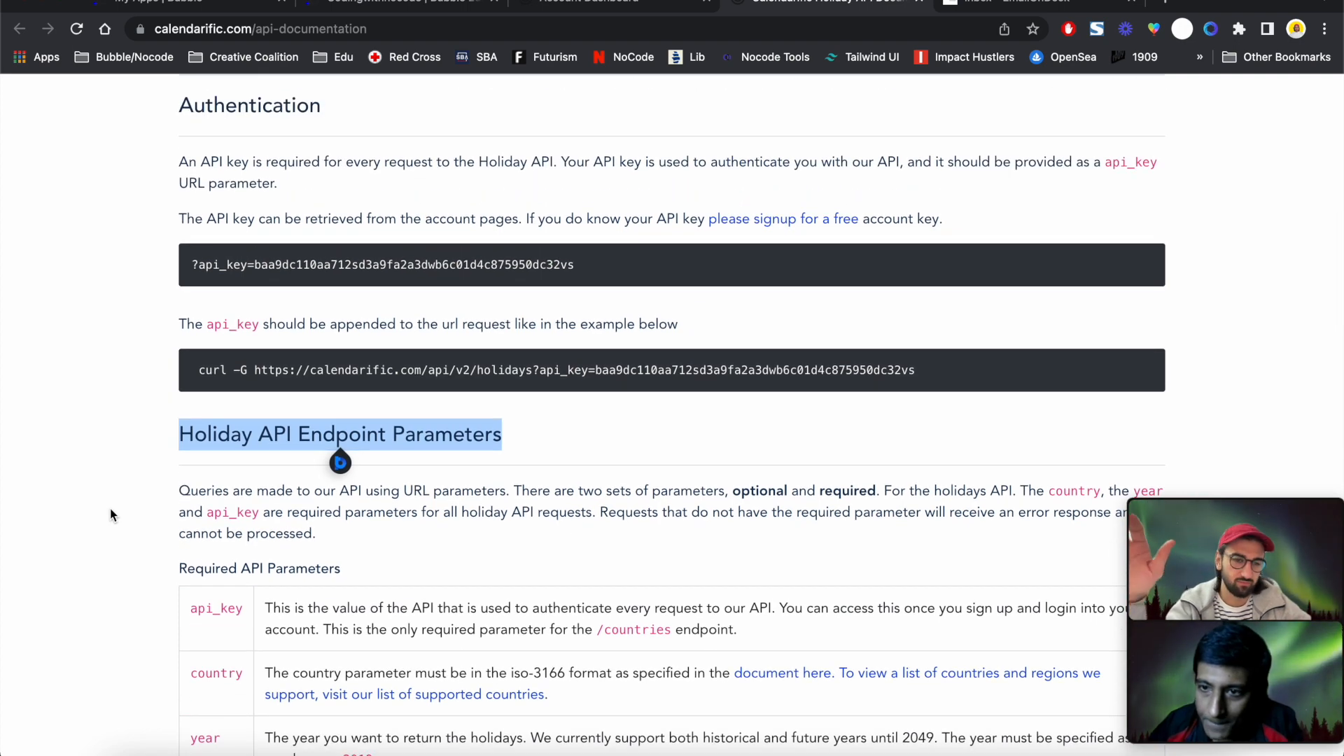
pyautogui.scroll(5, 111, 508)
pyautogui.scroll(1, 110, 509)
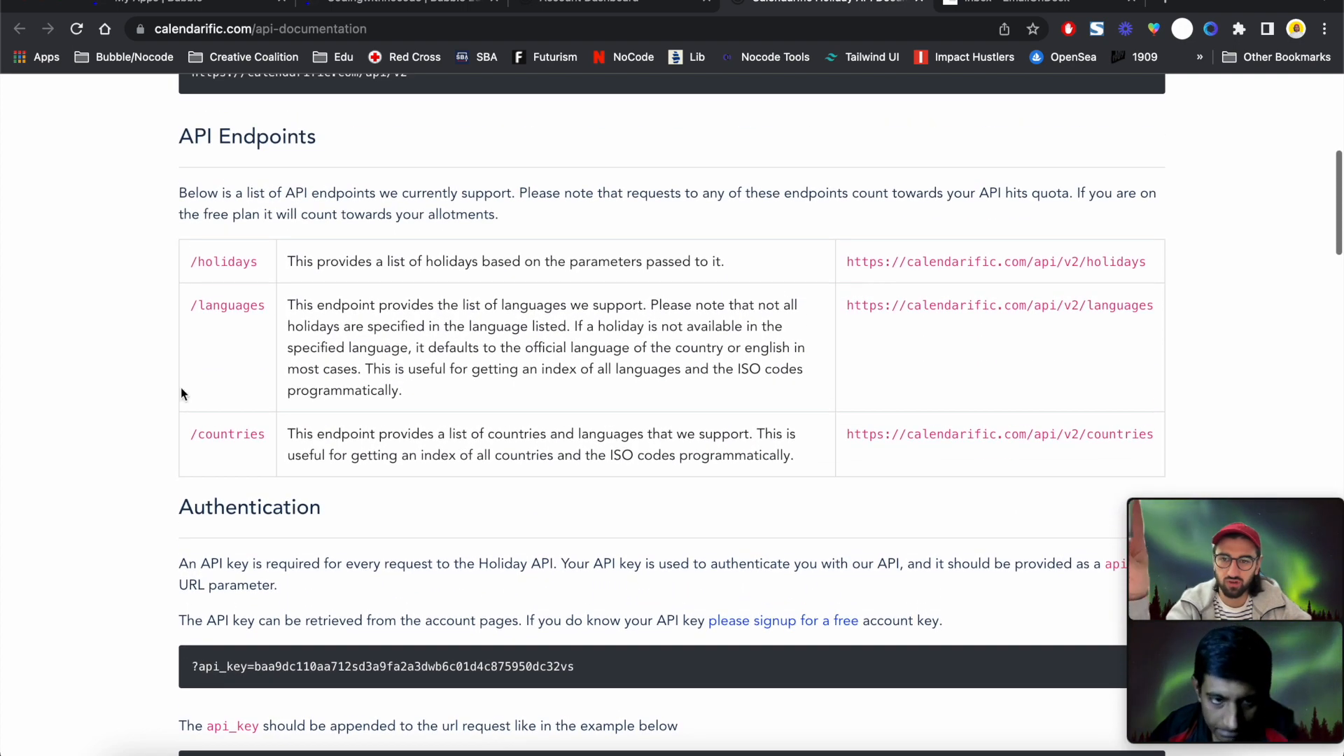
pyautogui.tripleClick(214, 139)
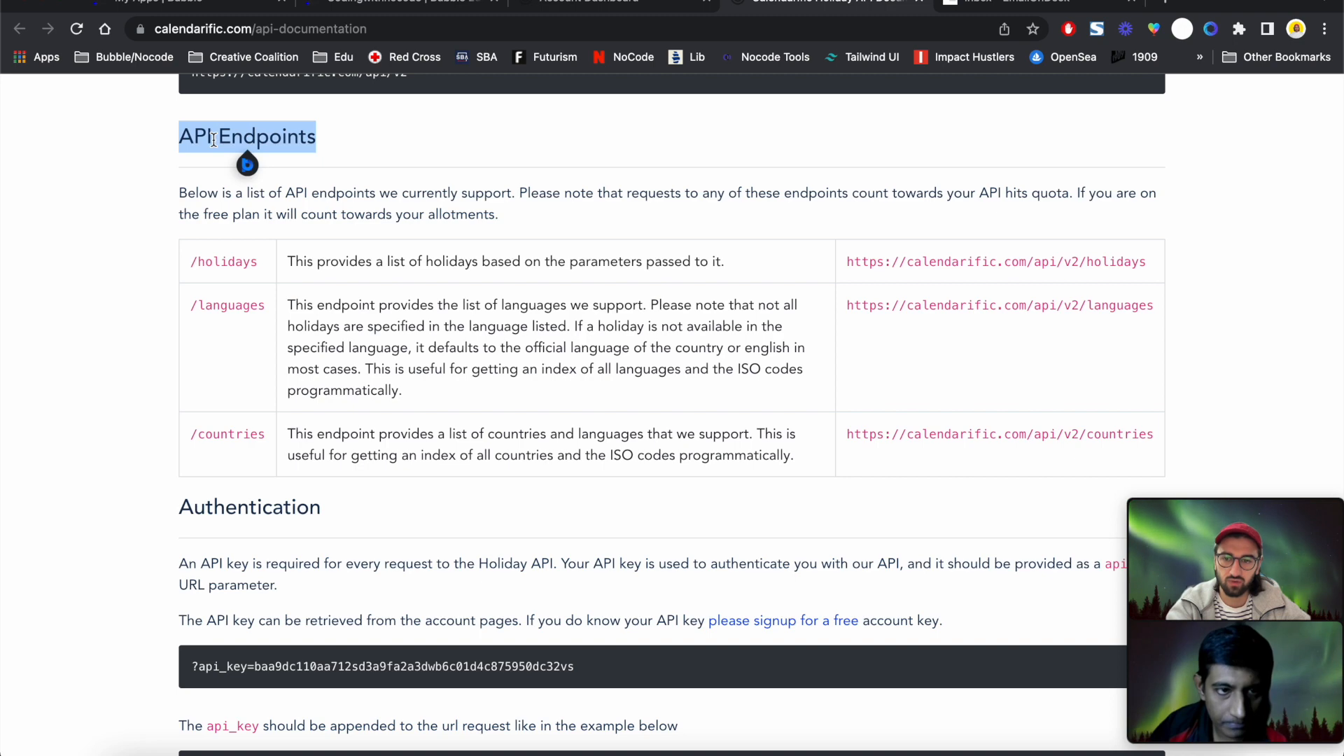
pyautogui.scroll(-9, 237, 461)
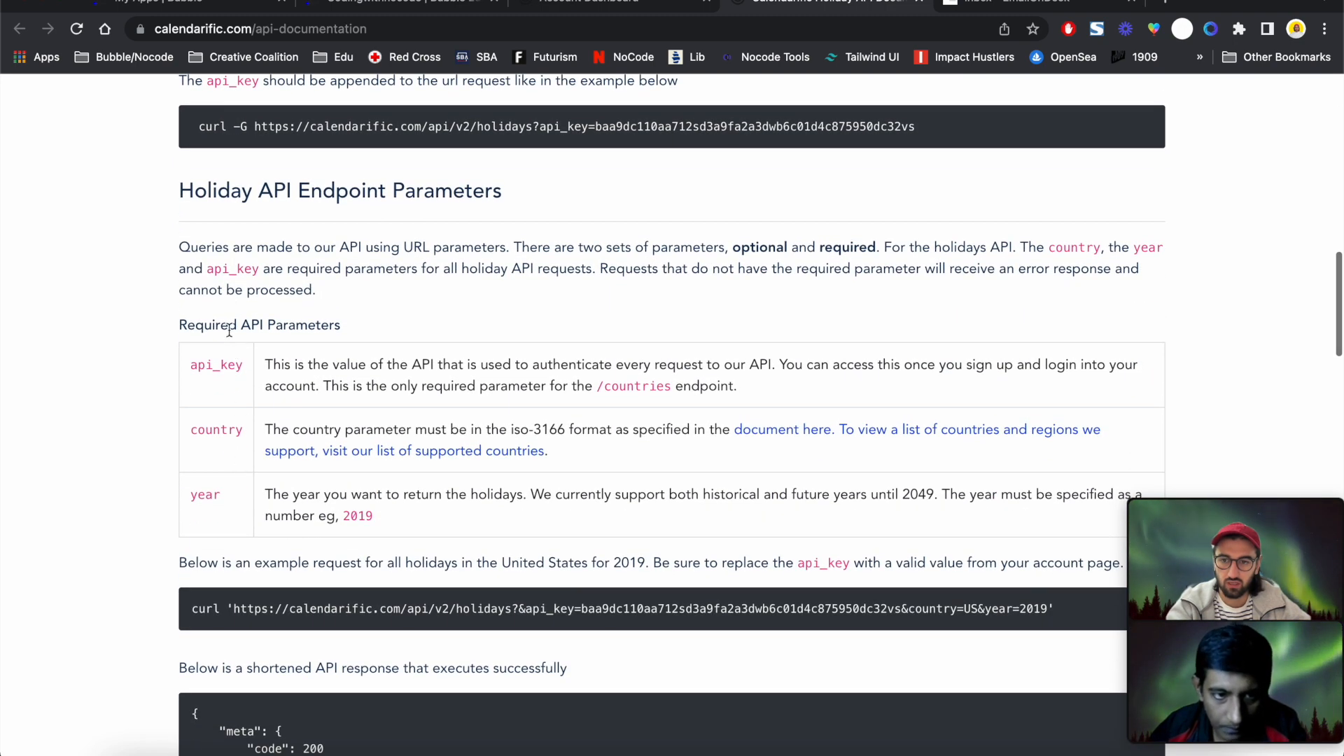
pyautogui.moveTo(215, 325); pyautogui.dragTo(348, 329)
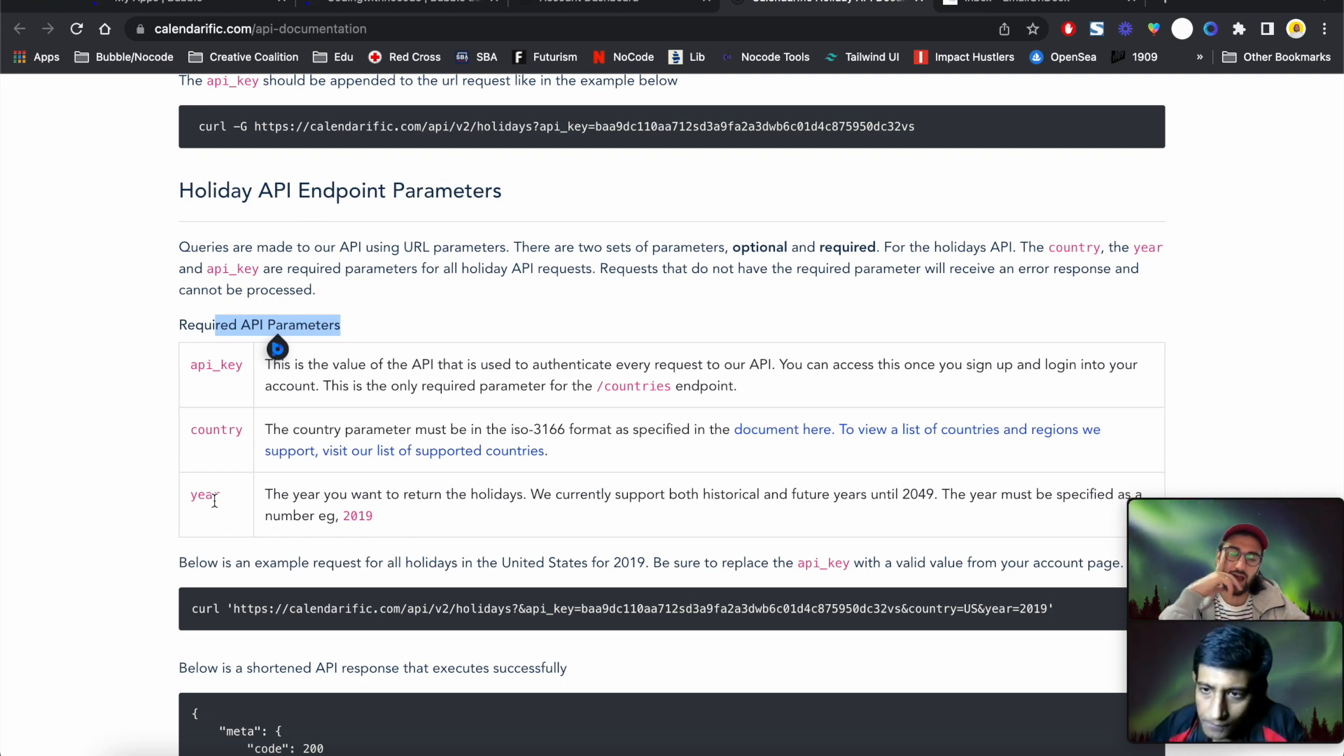
pyautogui.scroll(2, 215, 499)
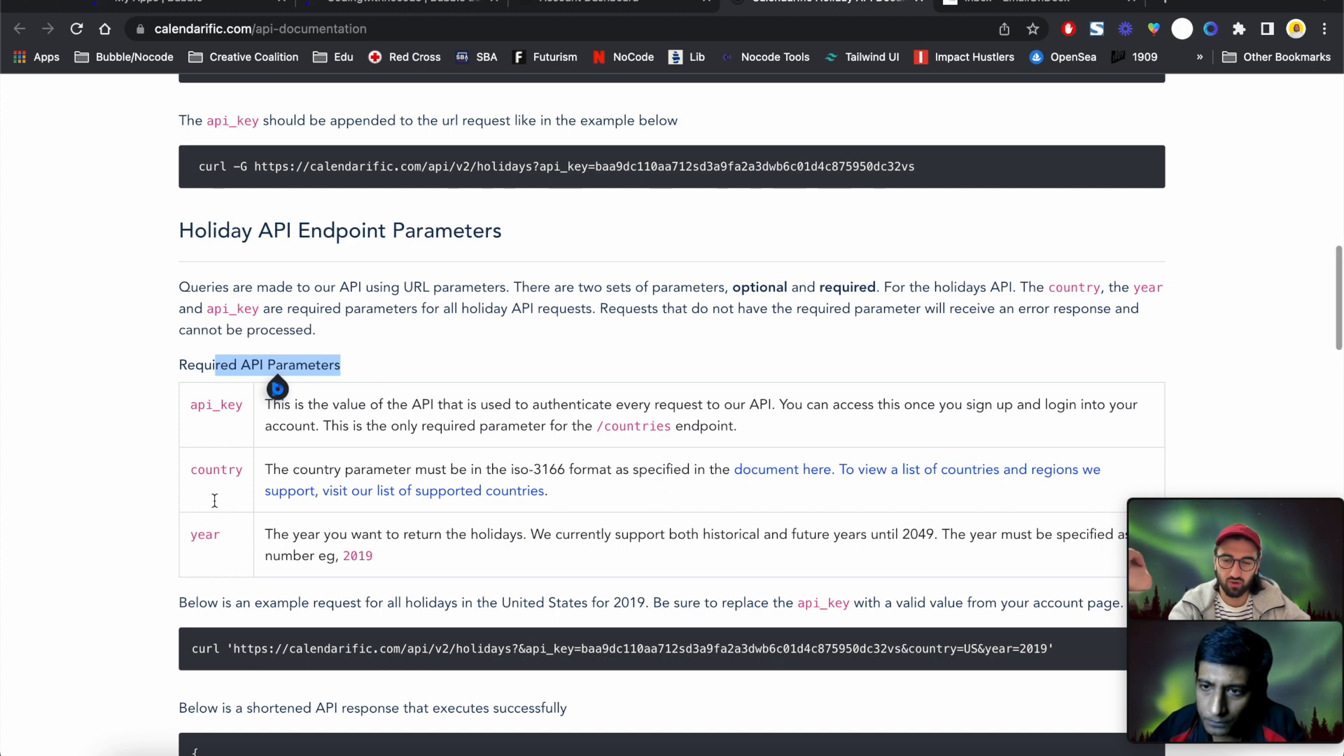
pyautogui.doubleClick(217, 468)
pyautogui.click(208, 525)
pyautogui.doubleClick(217, 404)
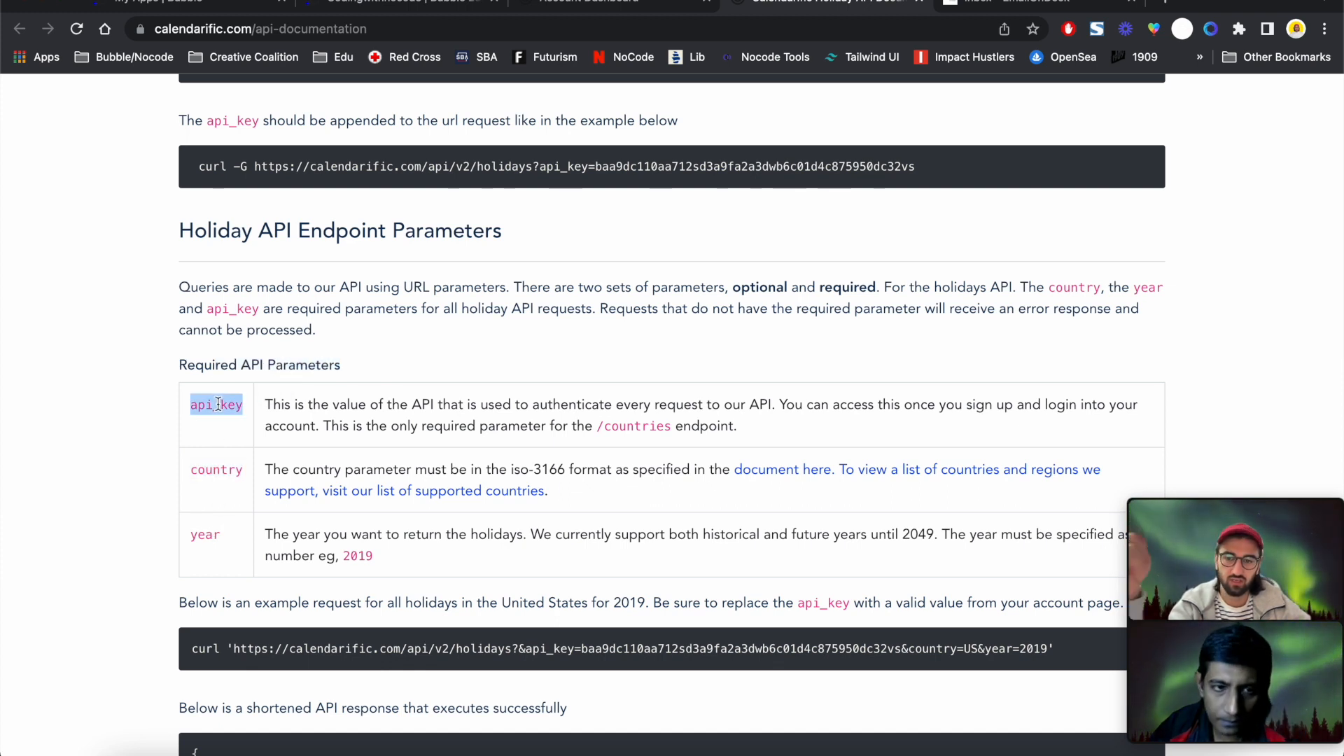
pyautogui.scroll(8, 218, 404)
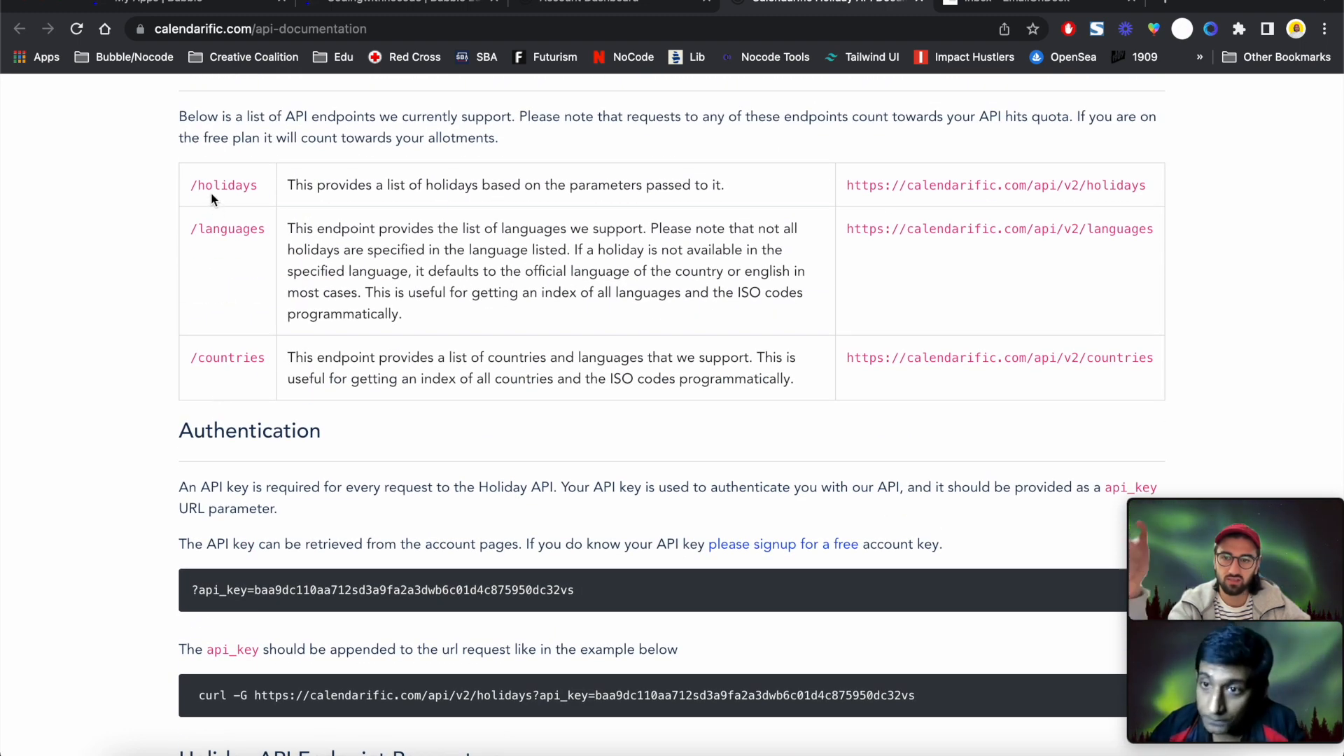
pyautogui.doubleClick(227, 207)
pyautogui.doubleClick(213, 229)
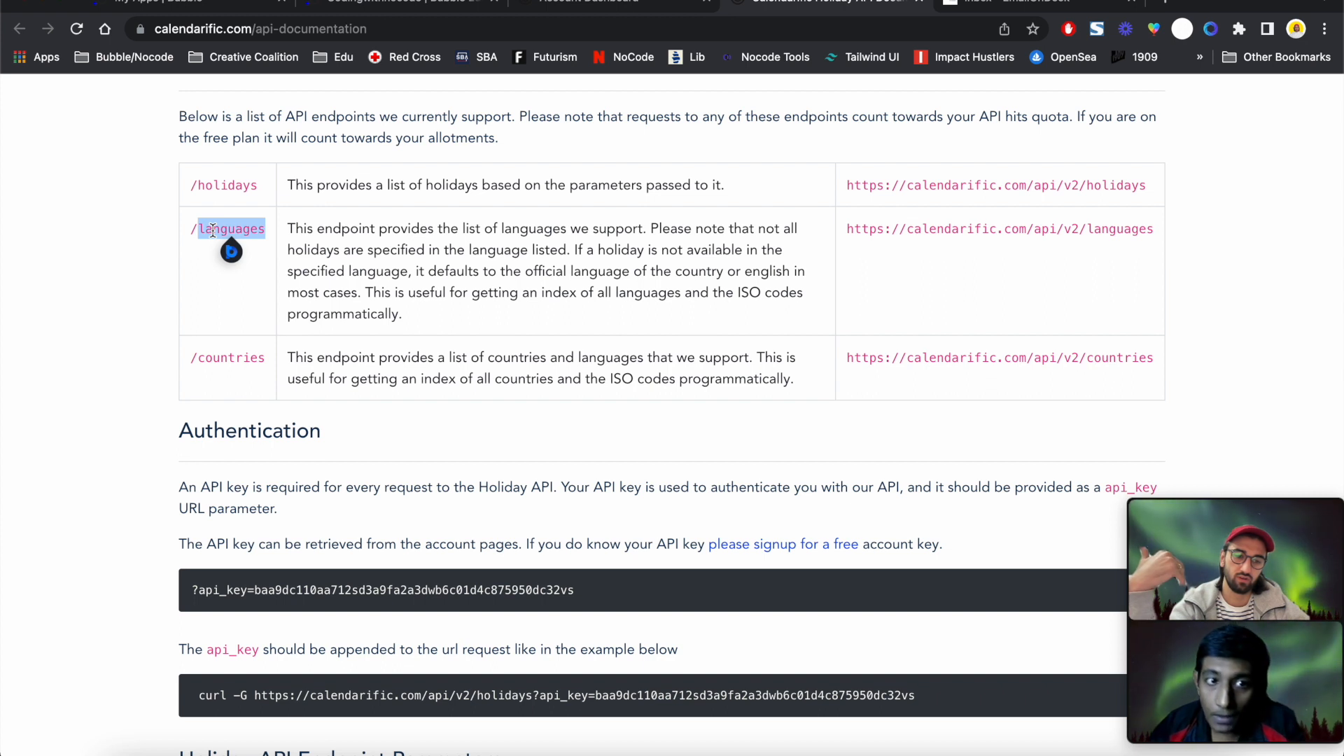
pyautogui.click(231, 357)
pyautogui.doubleClick(231, 358)
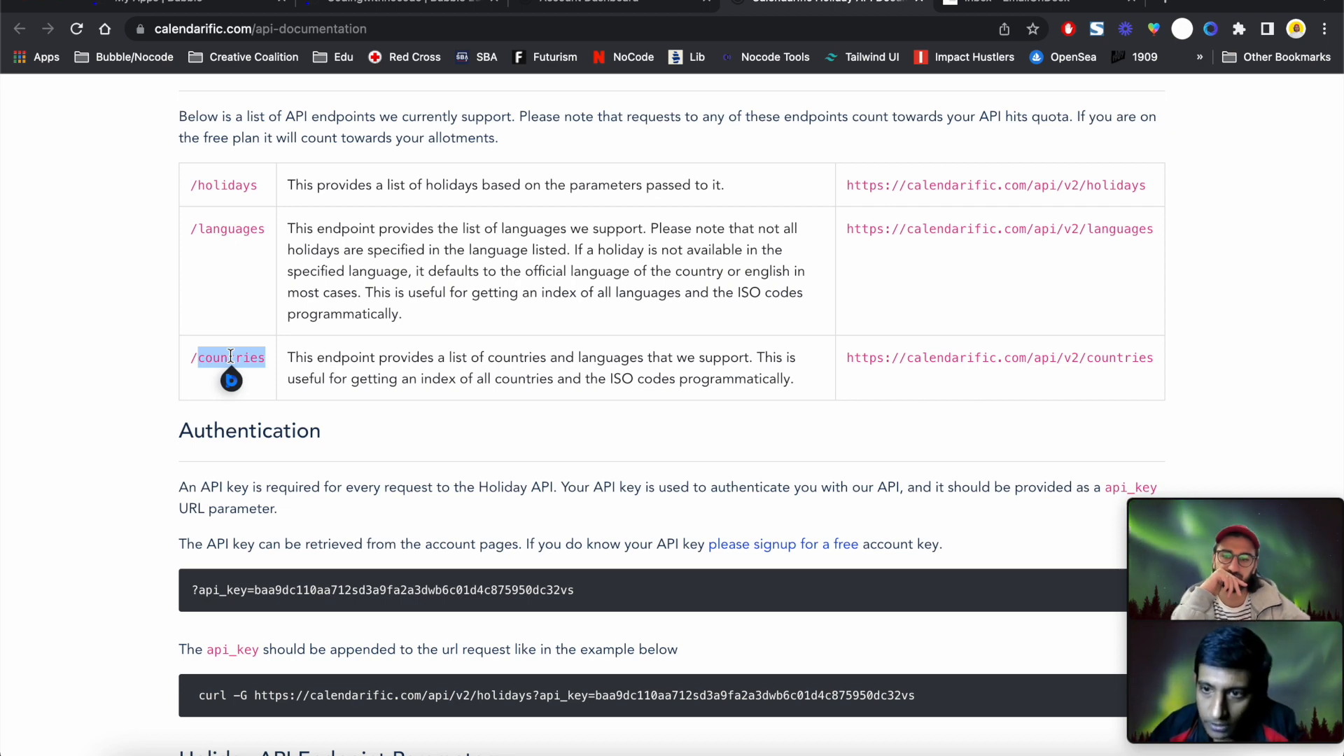
pyautogui.scroll(-8, 230, 357)
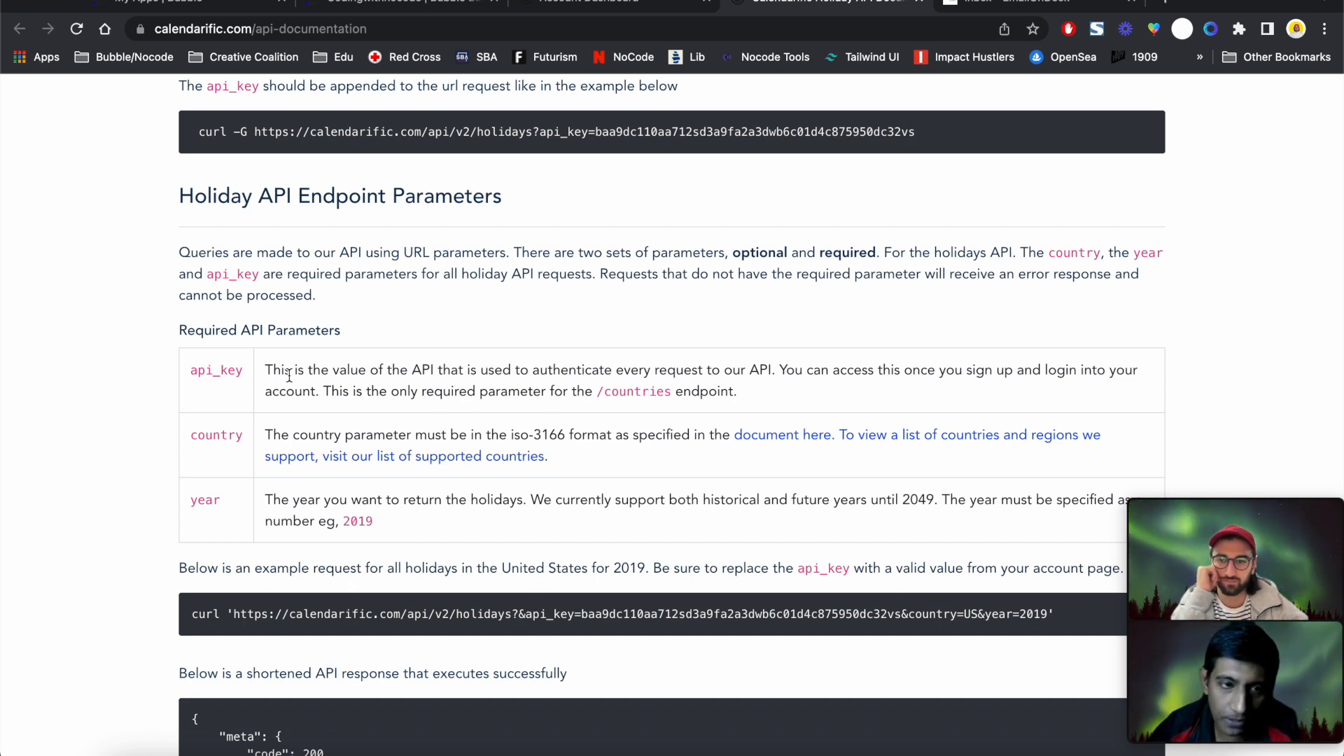
pyautogui.scroll(-1, 289, 376)
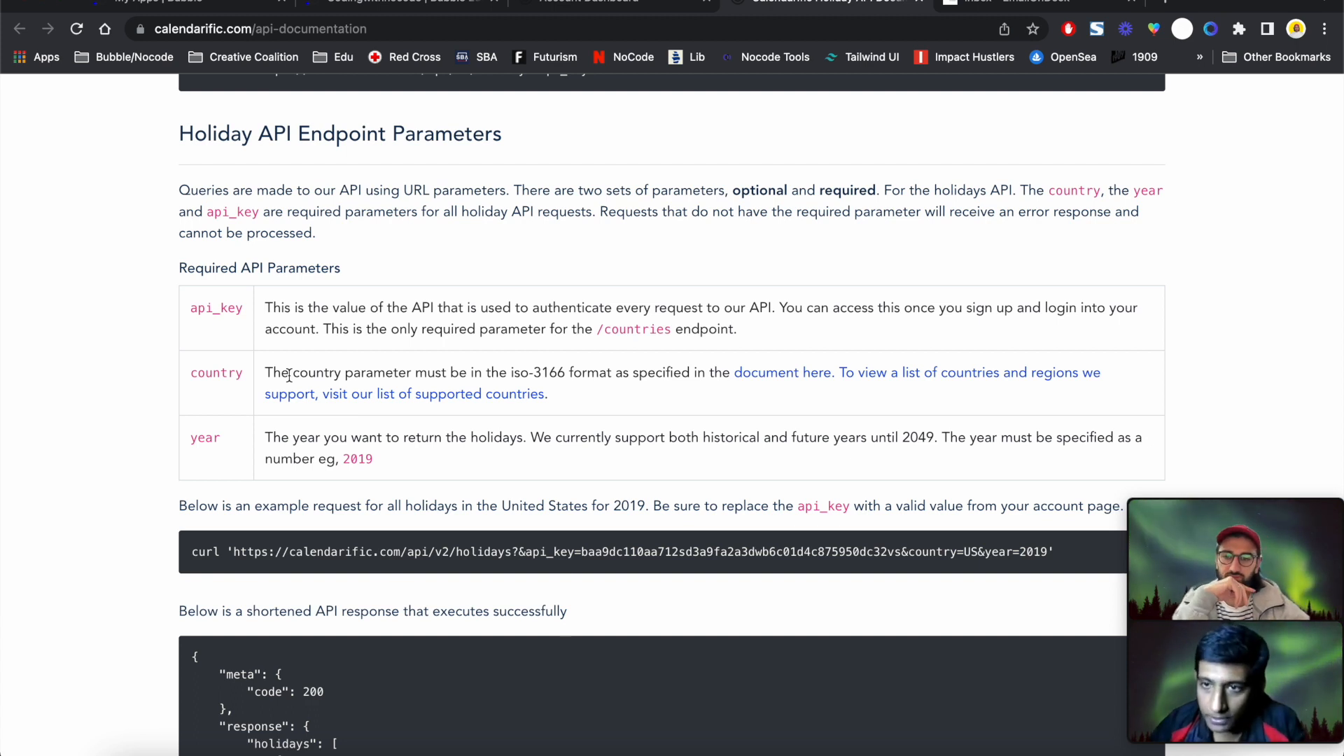
pyautogui.scroll(-2, 289, 376)
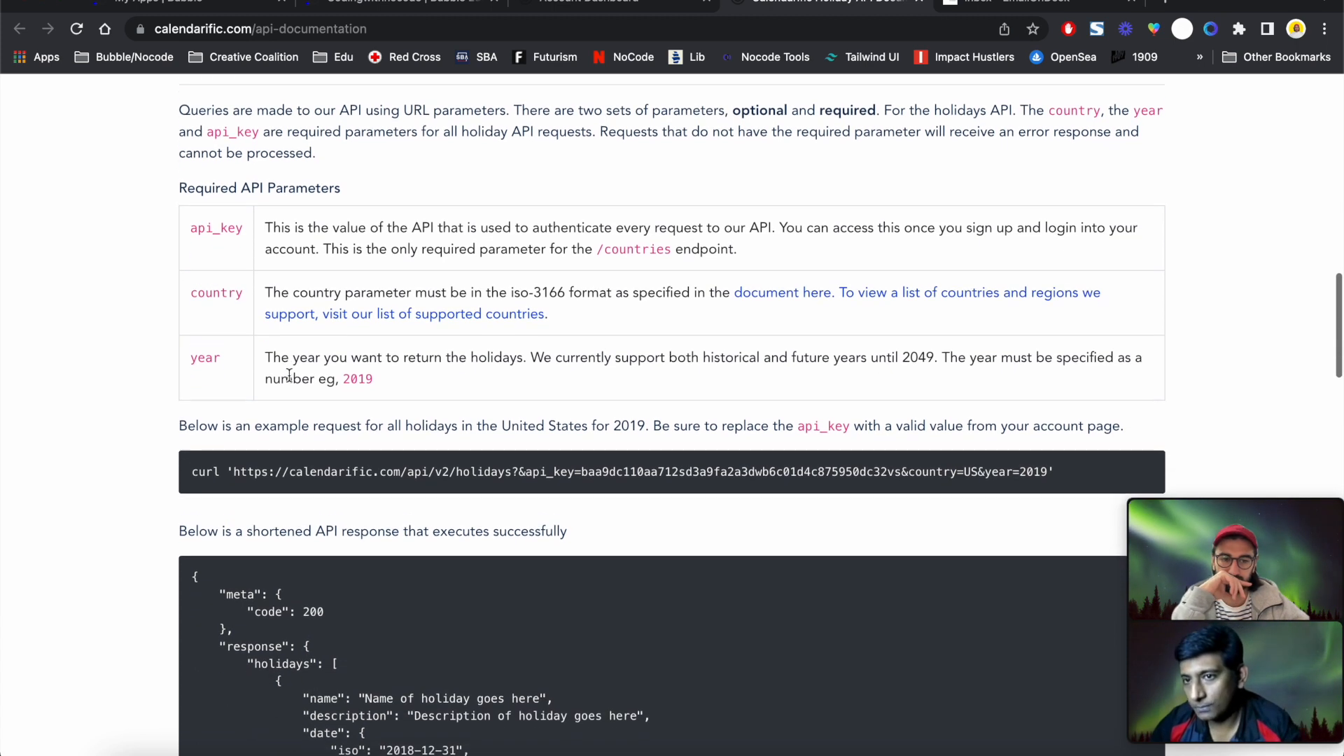
pyautogui.scroll(-1, 289, 376)
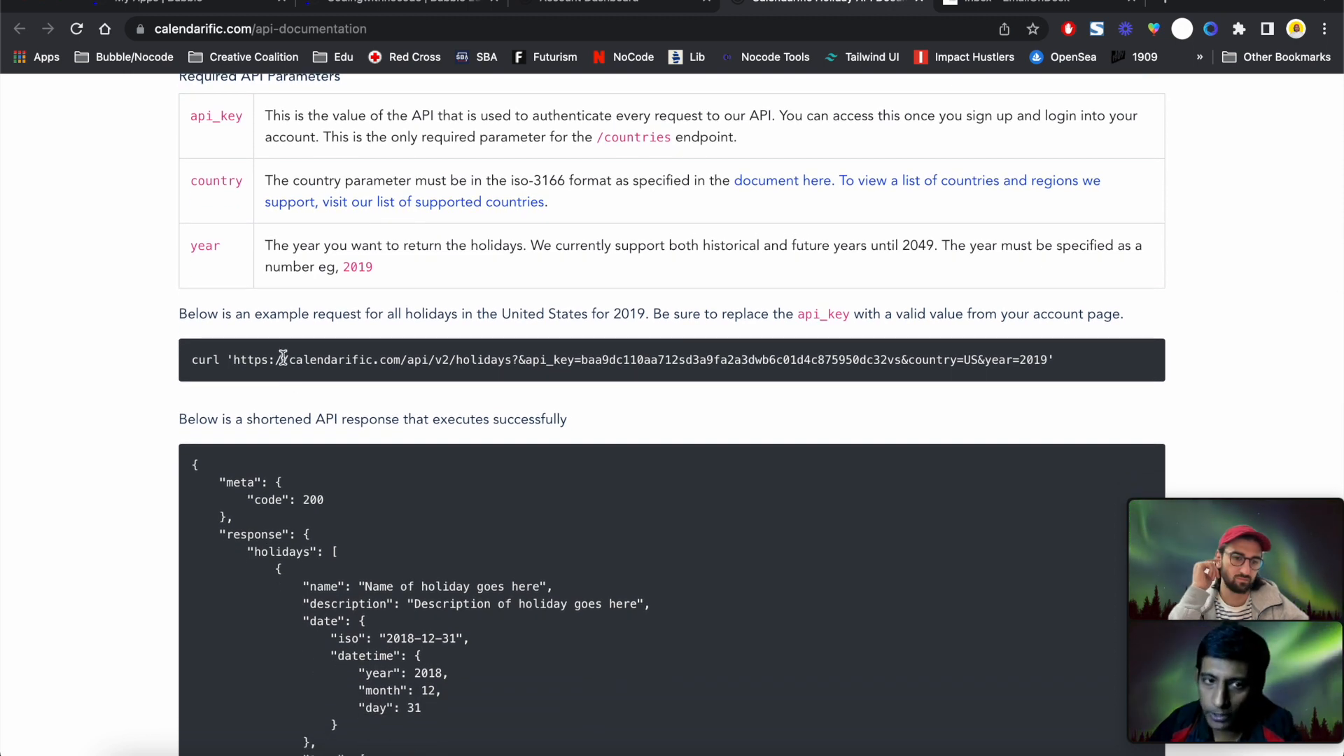
pyautogui.tripleClick(330, 359)
pyautogui.click(405, 354)
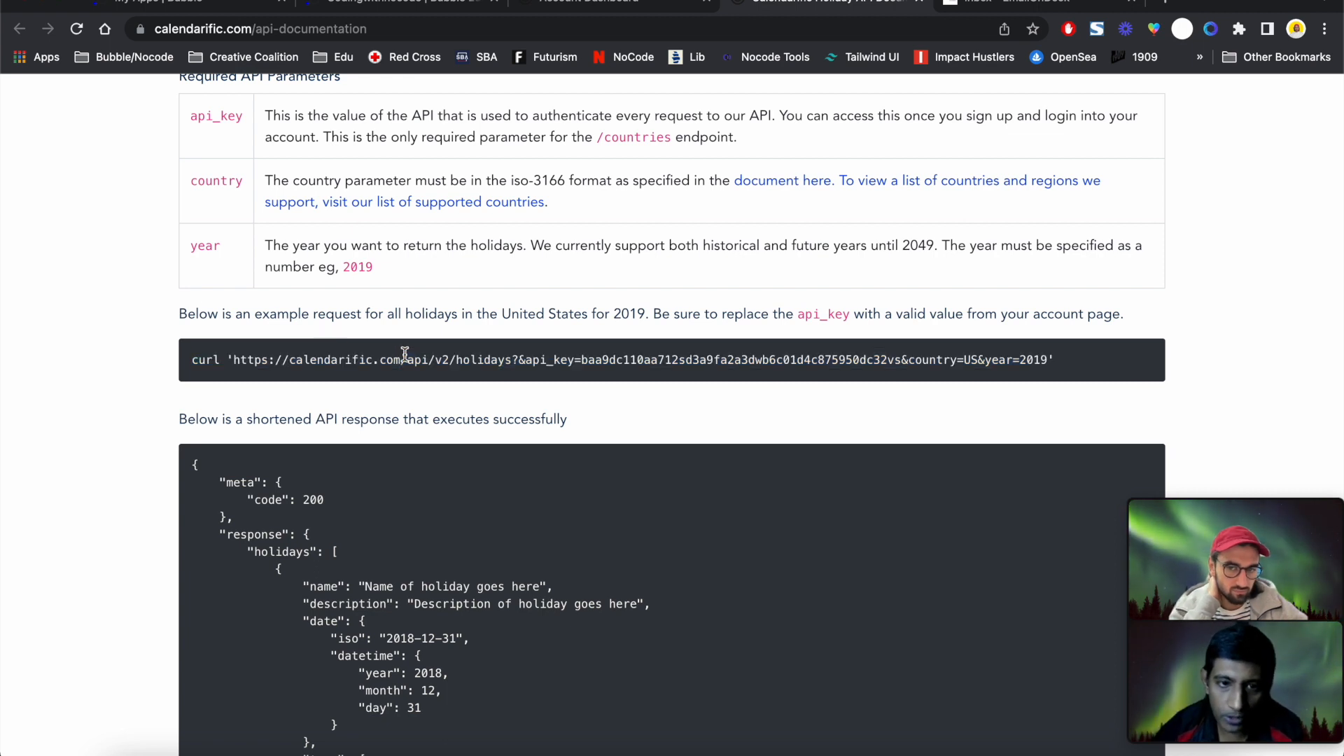
pyautogui.click(520, 359)
pyautogui.moveTo(520, 359); pyautogui.dragTo(512, 359)
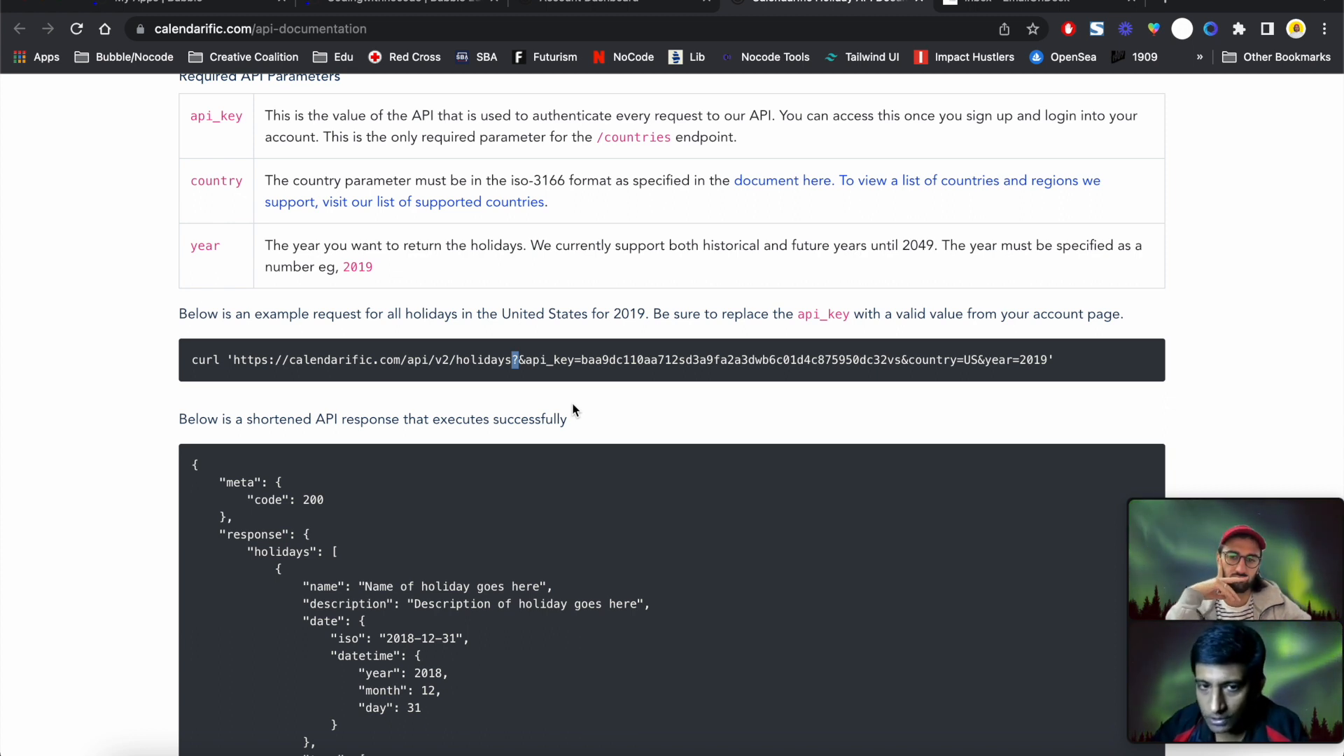
pyautogui.click(522, 361)
pyautogui.moveTo(519, 361); pyautogui.dragTo(524, 361)
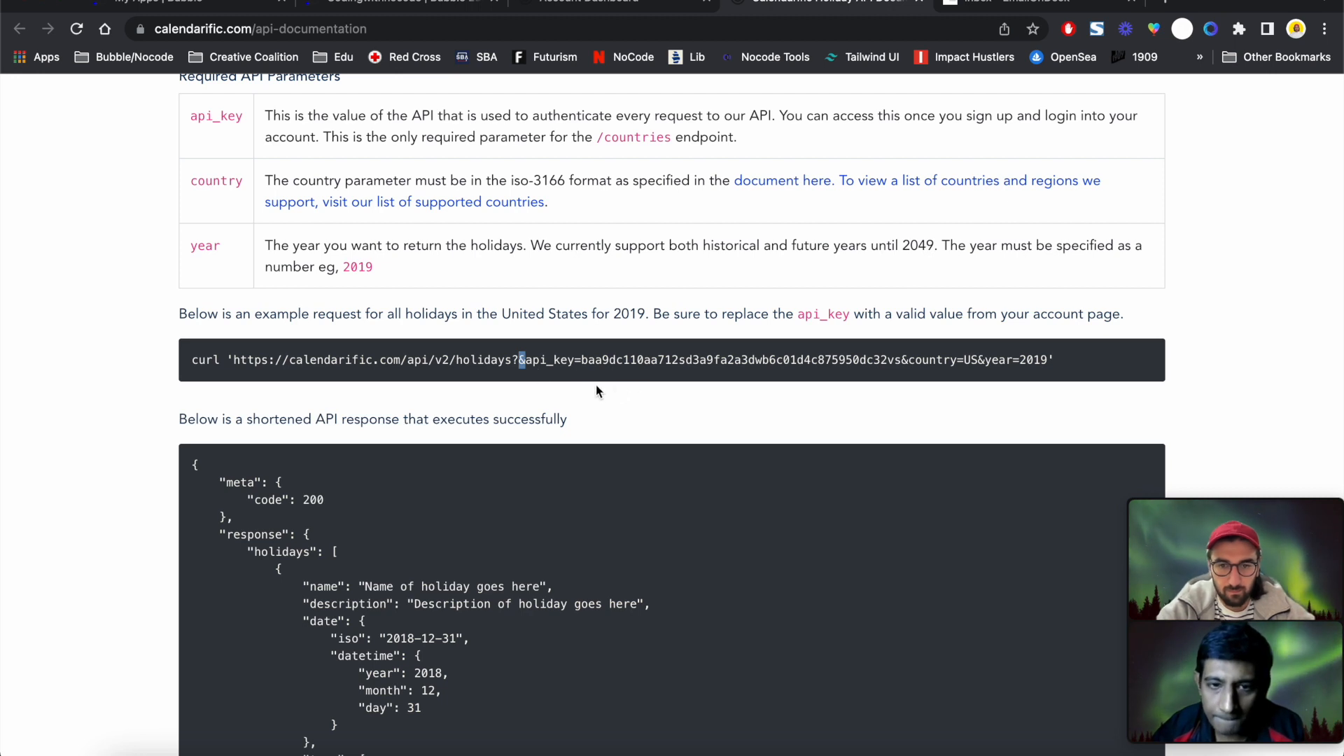
pyautogui.doubleClick(521, 360)
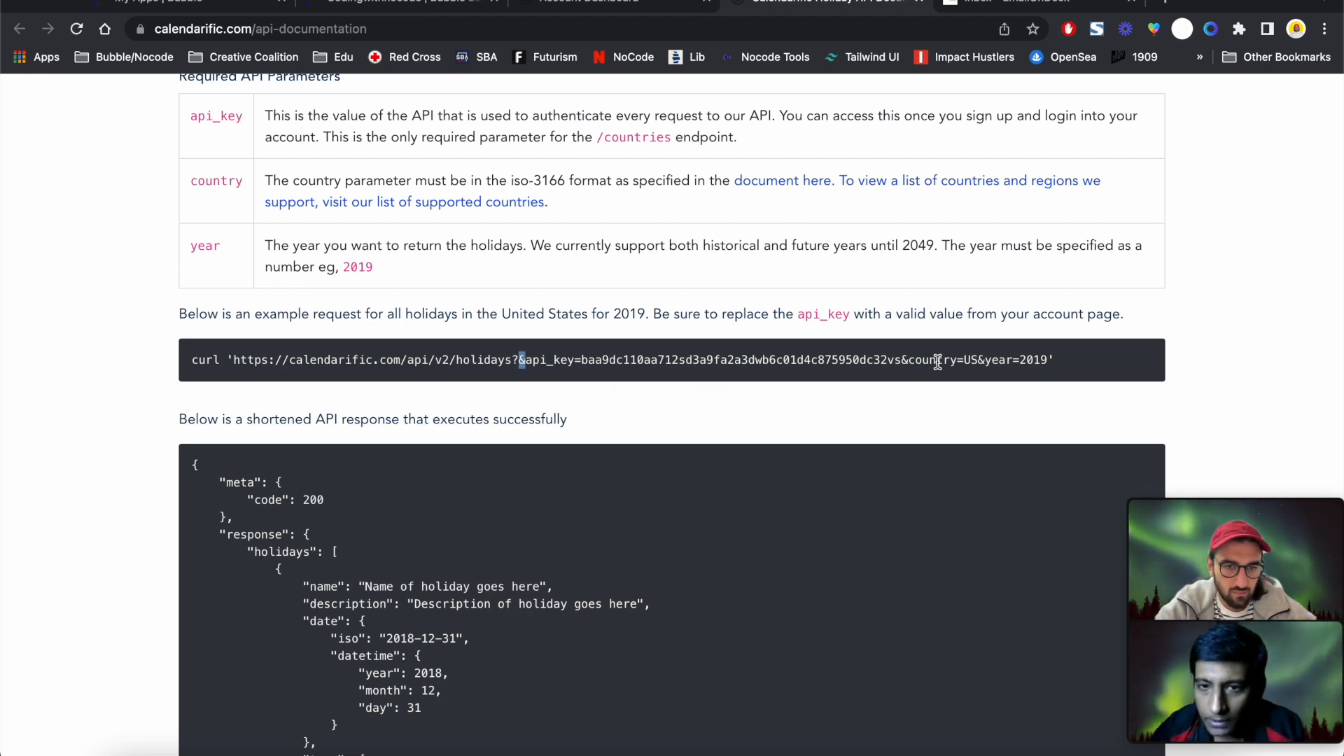
pyautogui.click(906, 359)
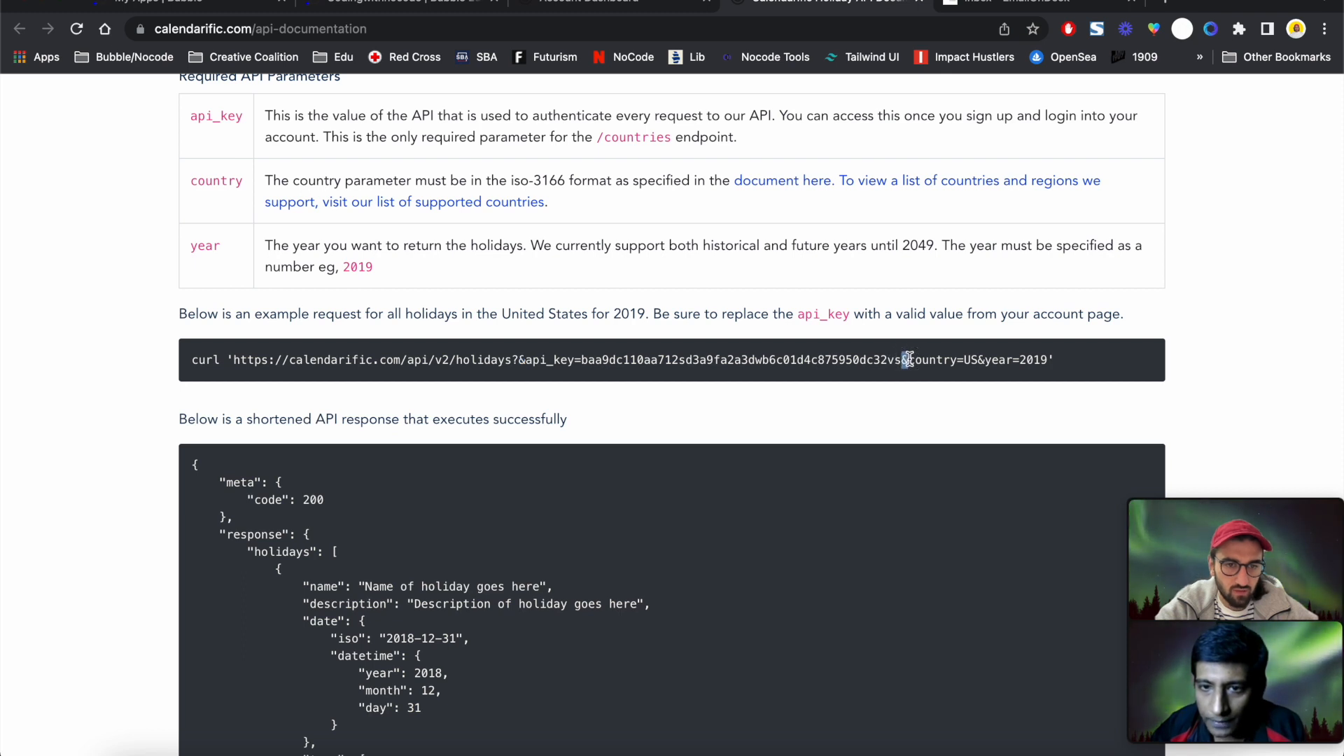
pyautogui.click(981, 359)
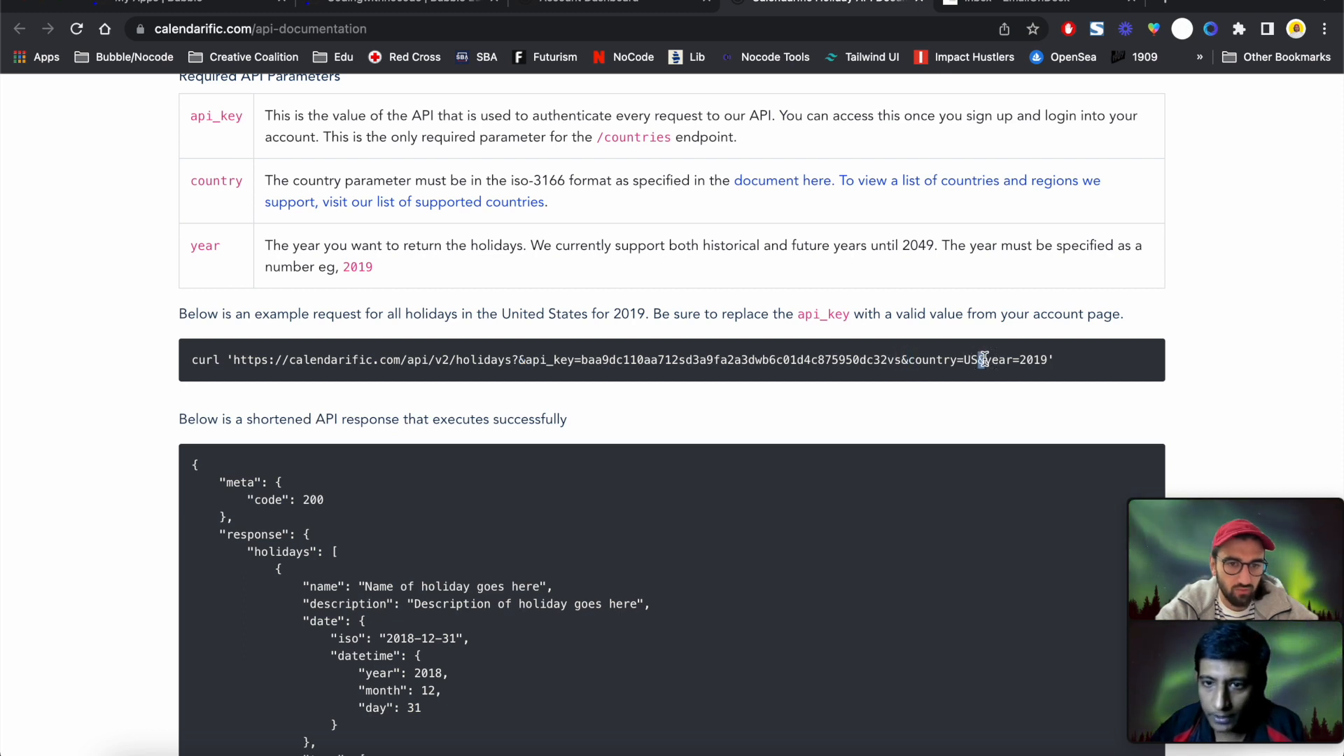
pyautogui.doubleClick(983, 360)
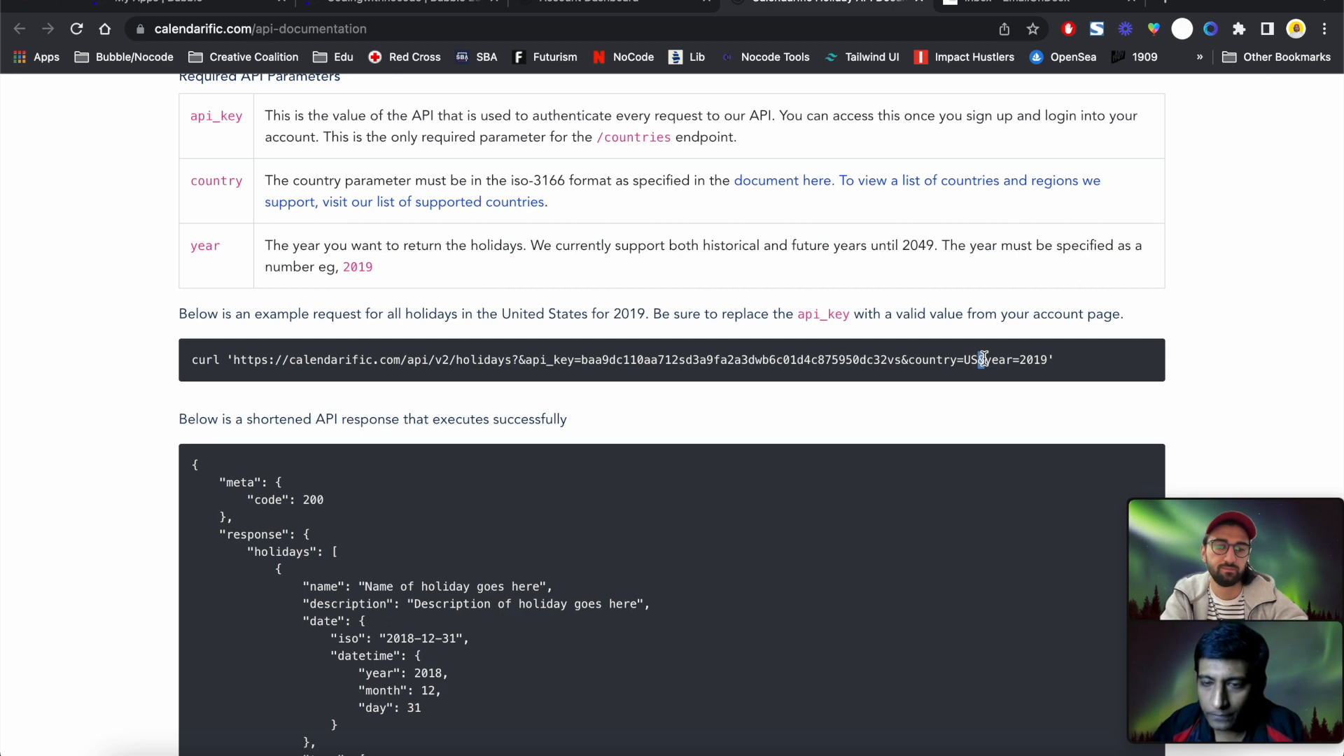
pyautogui.click(1050, 361)
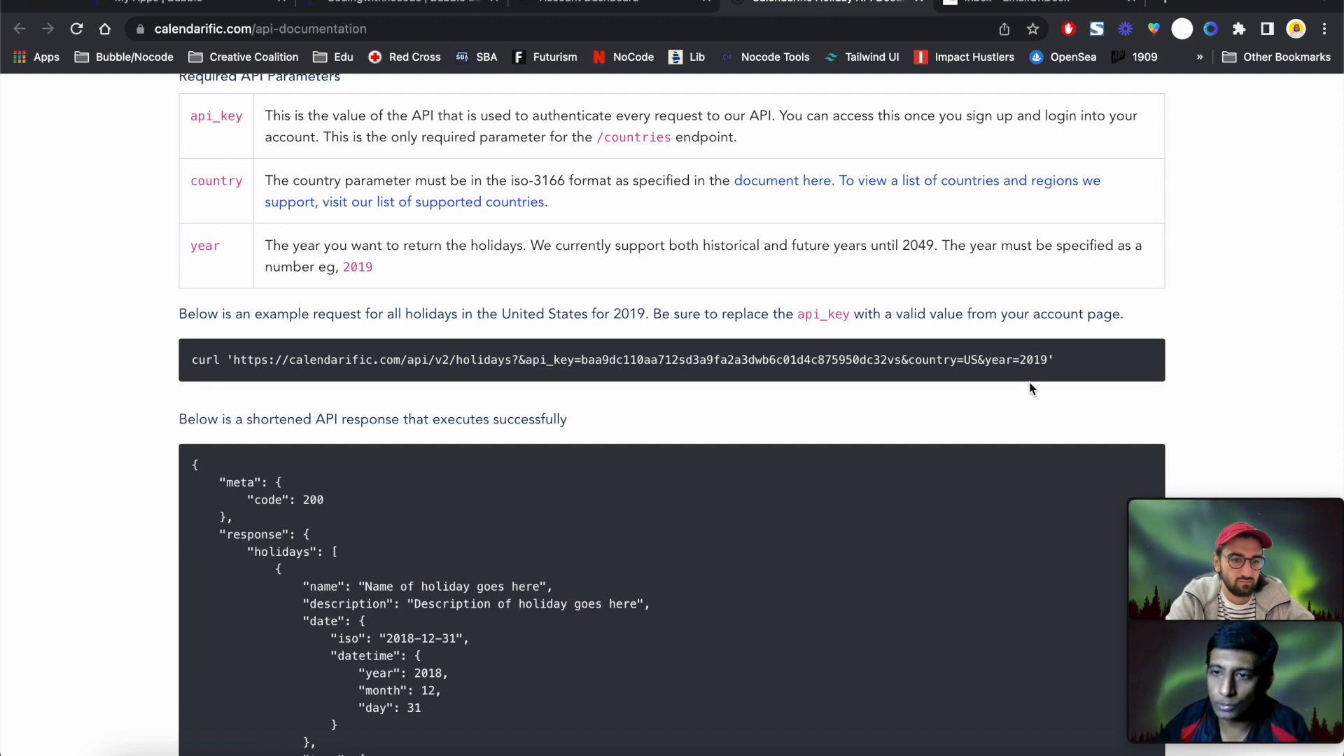
pyautogui.scroll(-1, 1030, 383)
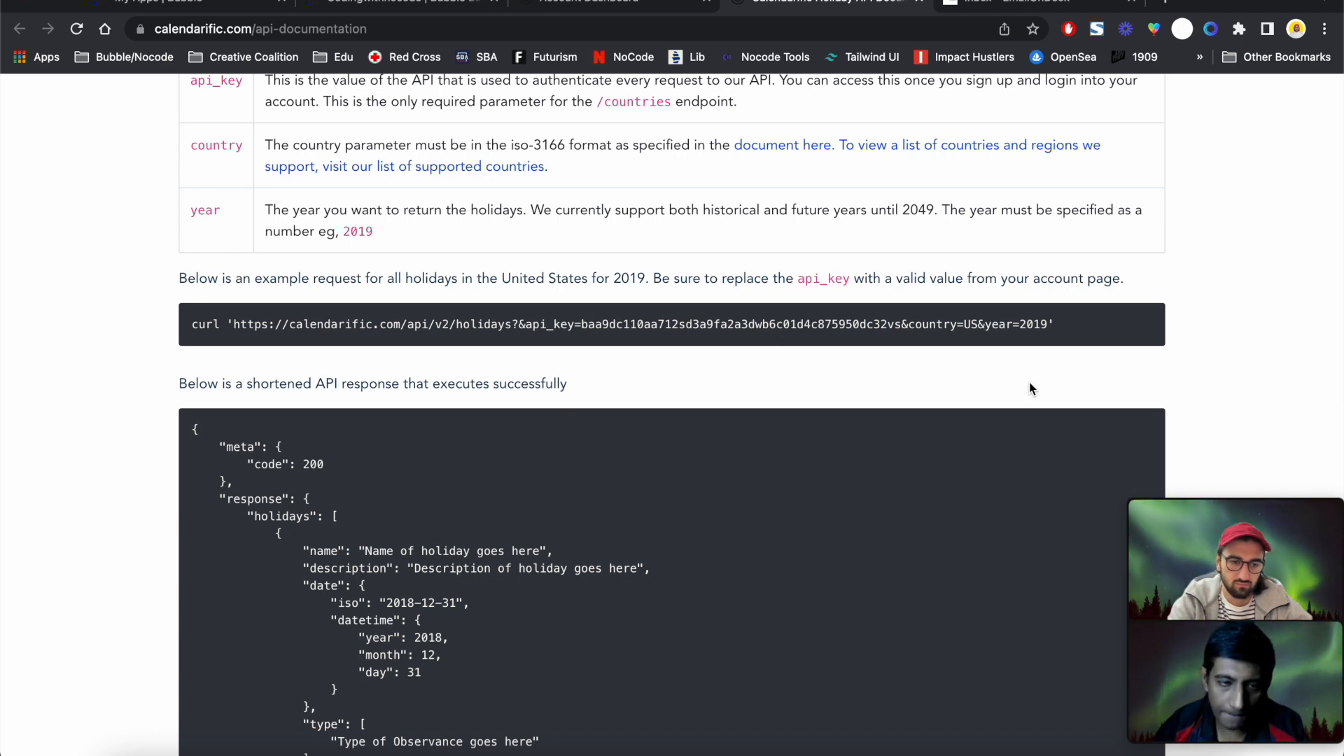
# Review the sample holidays JSON response, highlighting its response and description keys
pyautogui.scroll(-2, 1031, 388)
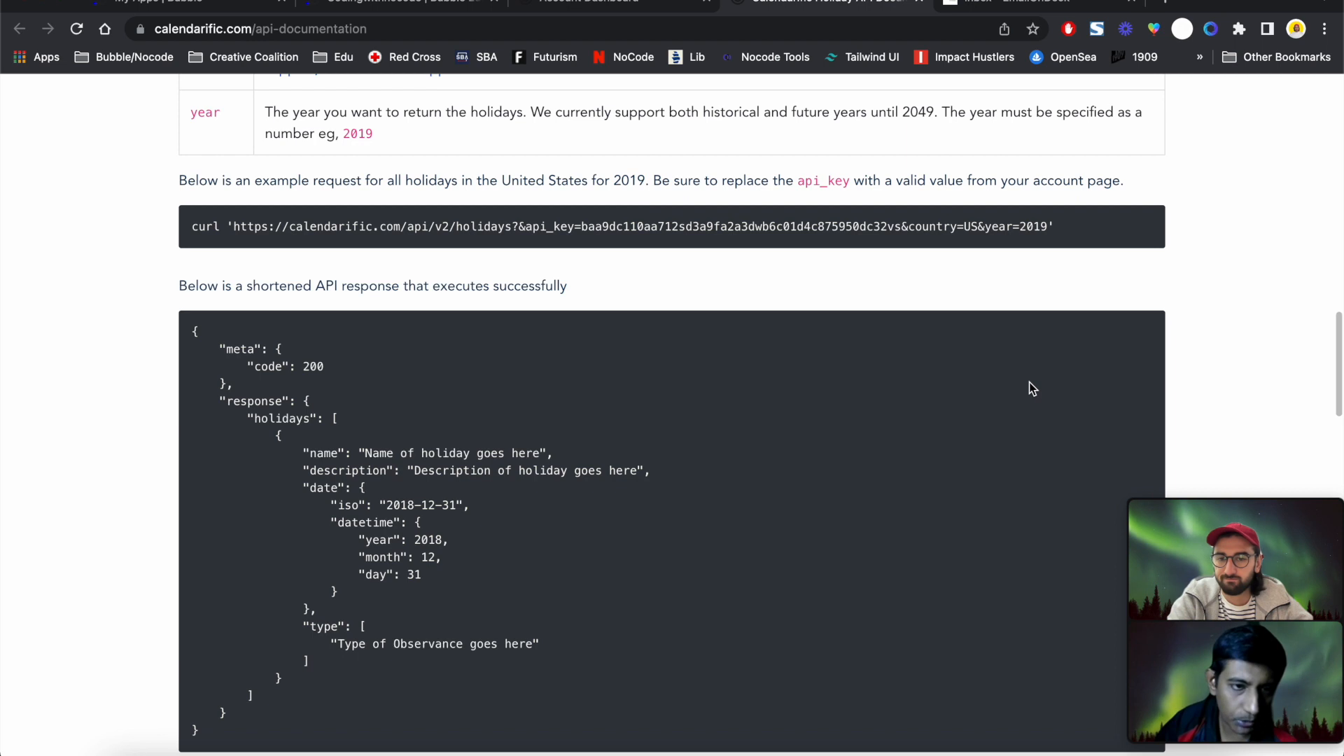
pyautogui.scroll(-2, 1029, 384)
pyautogui.scroll(1, 1029, 383)
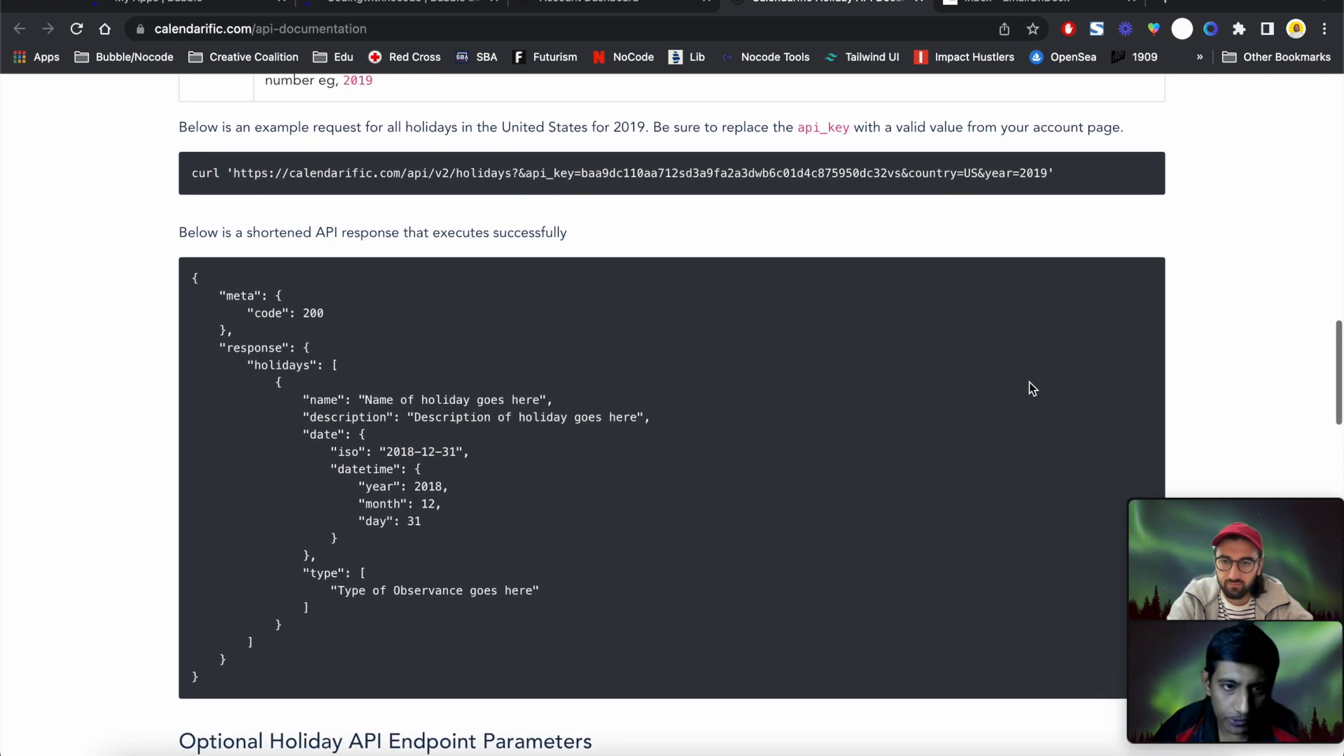
pyautogui.moveTo(430, 608); pyautogui.dragTo(161, 285)
pyautogui.click(324, 392)
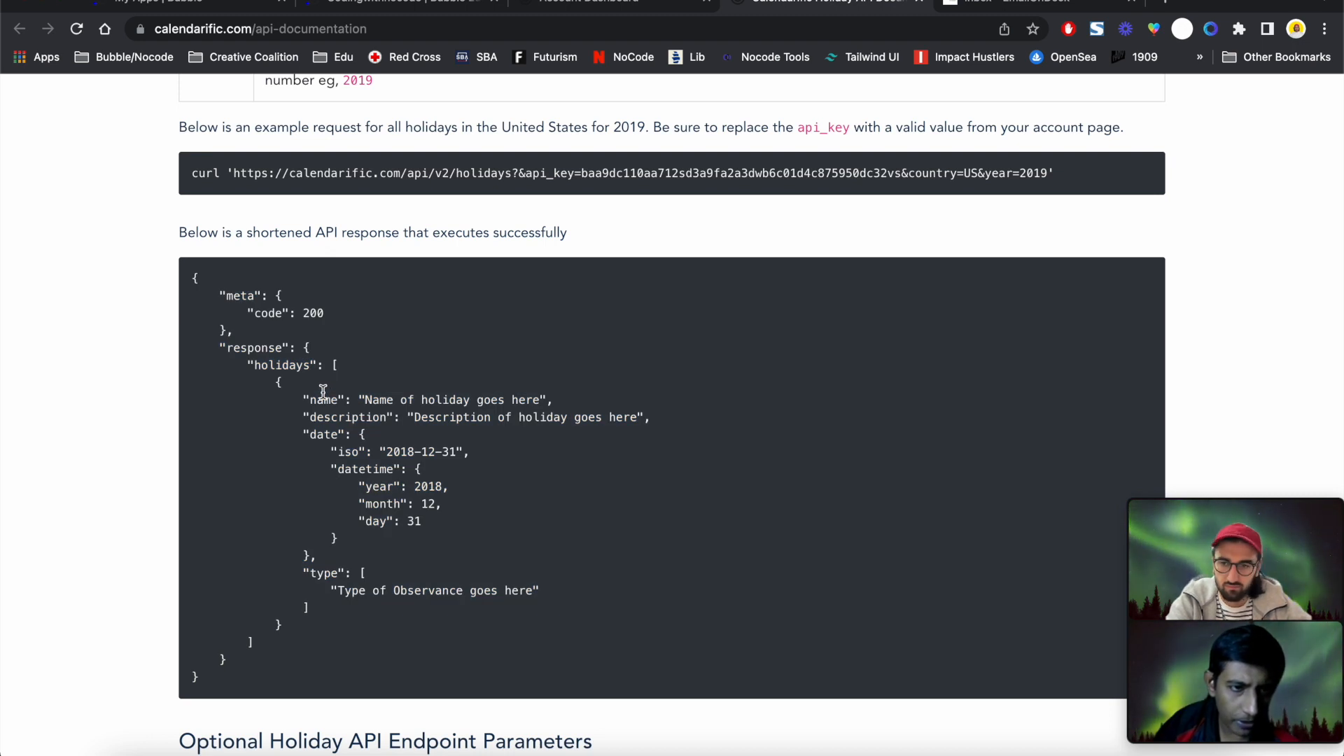
pyautogui.doubleClick(260, 348)
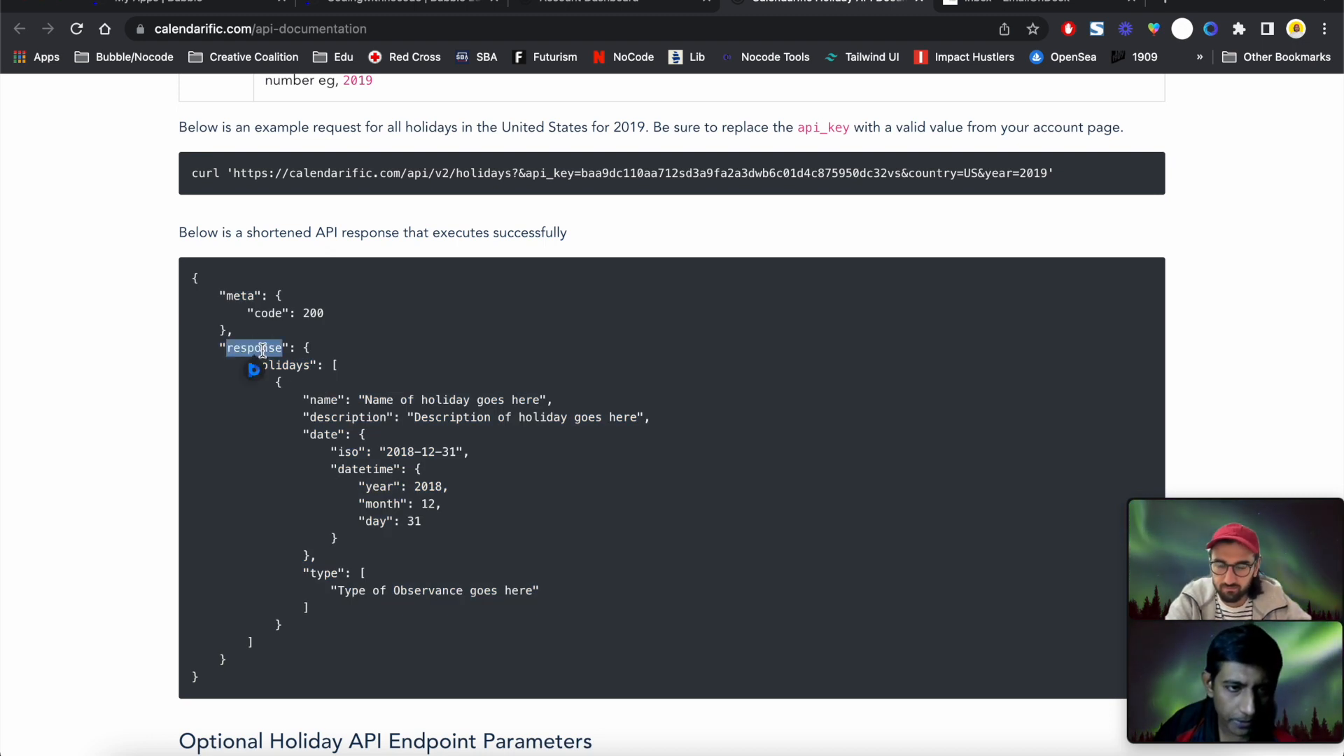
pyautogui.click(305, 357)
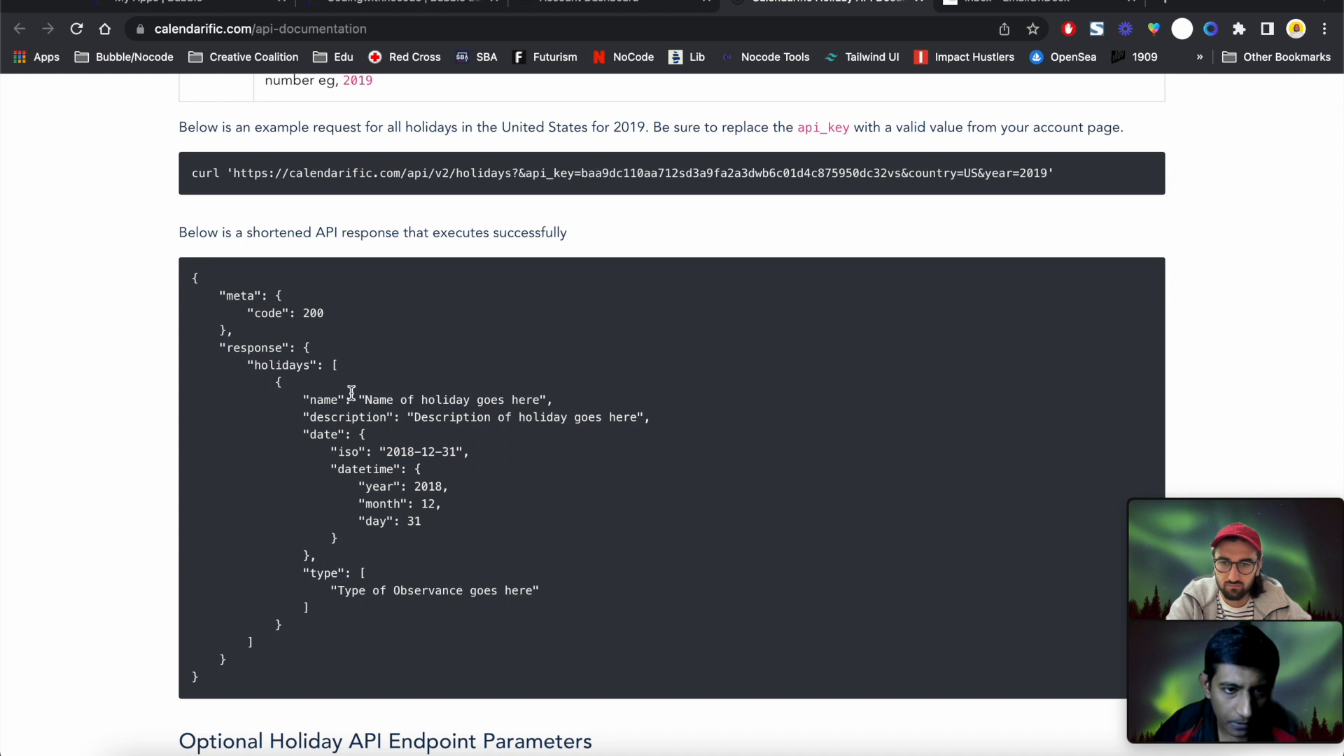
pyautogui.doubleClick(337, 413)
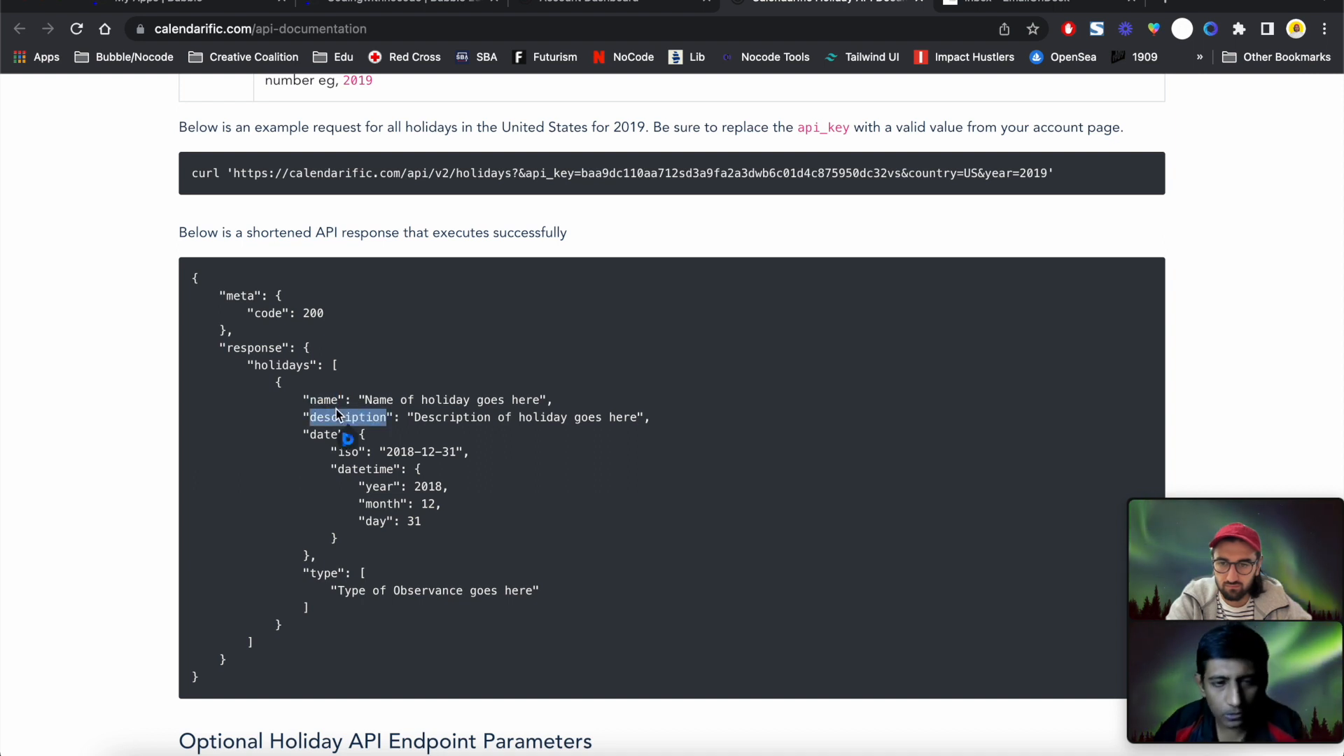
pyautogui.click(361, 429)
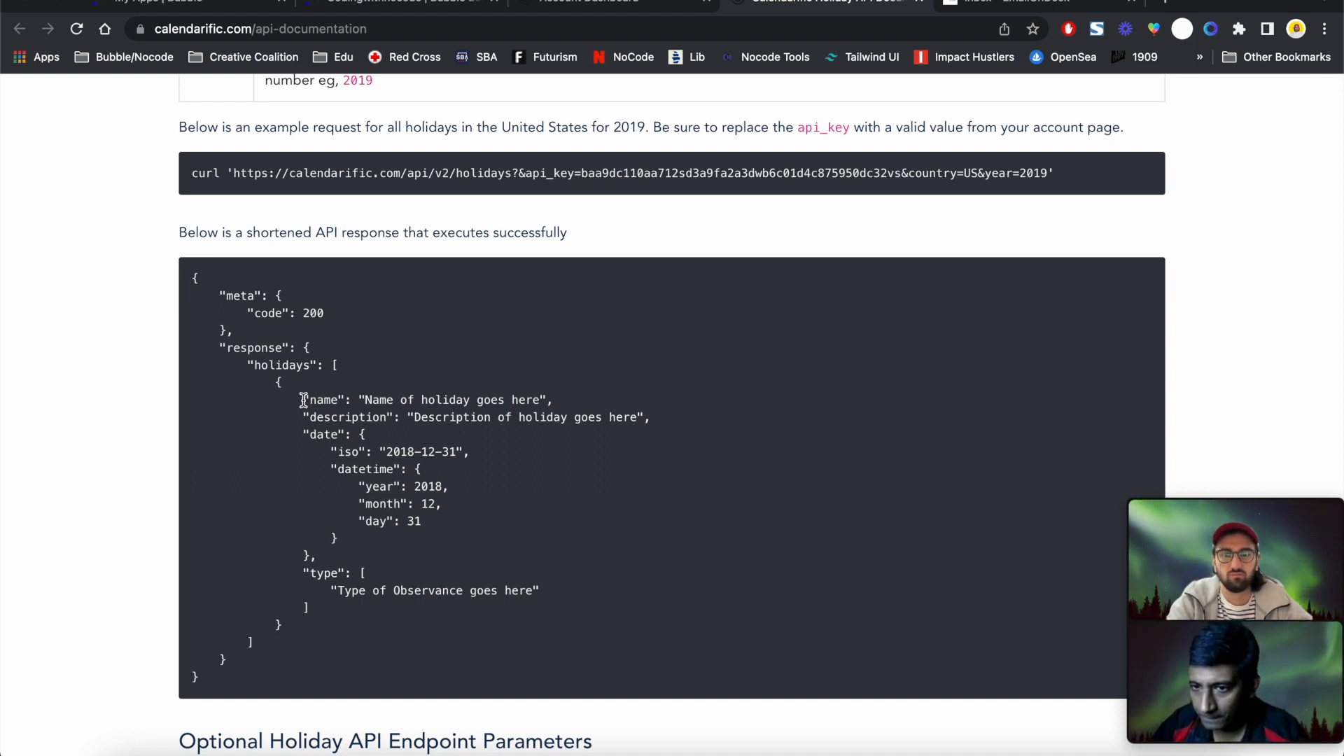
# Select the example request URL in the curl command, through country=US and year=2019
pyautogui.scroll(1, 303, 400)
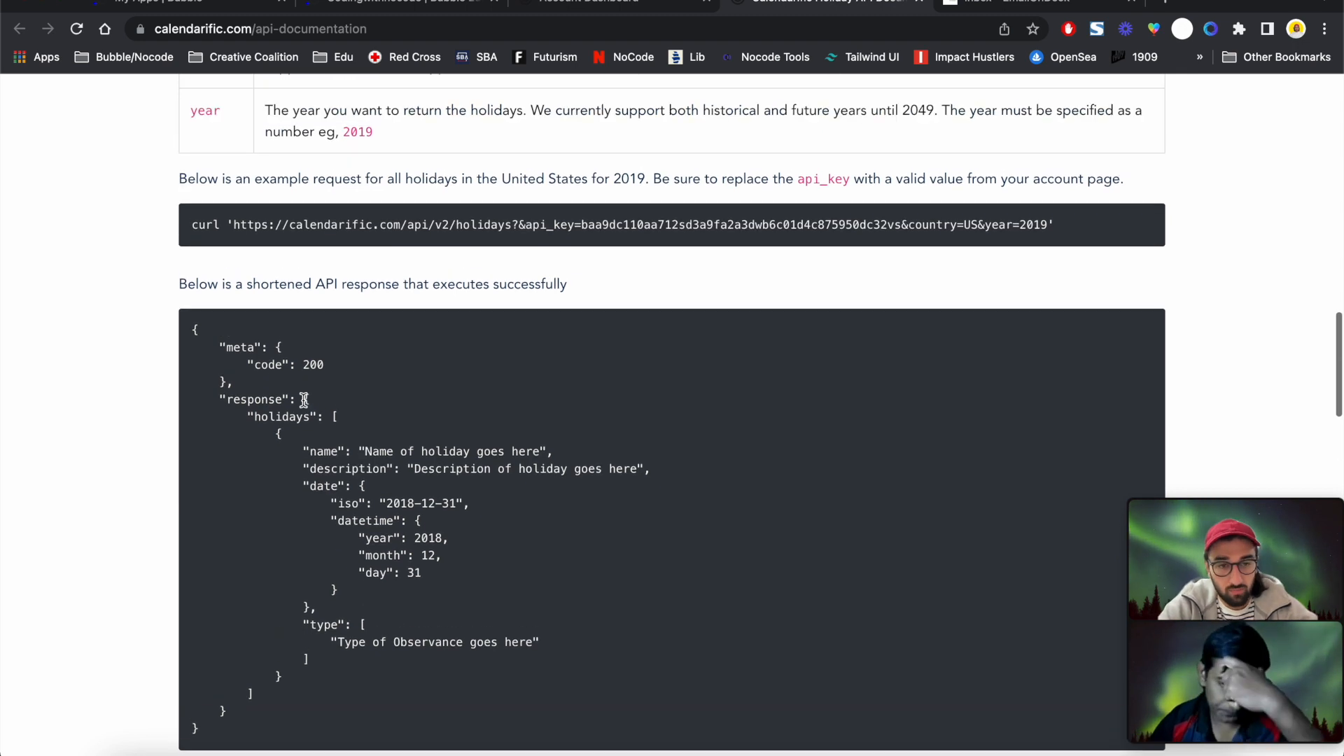
pyautogui.scroll(-1, 304, 400)
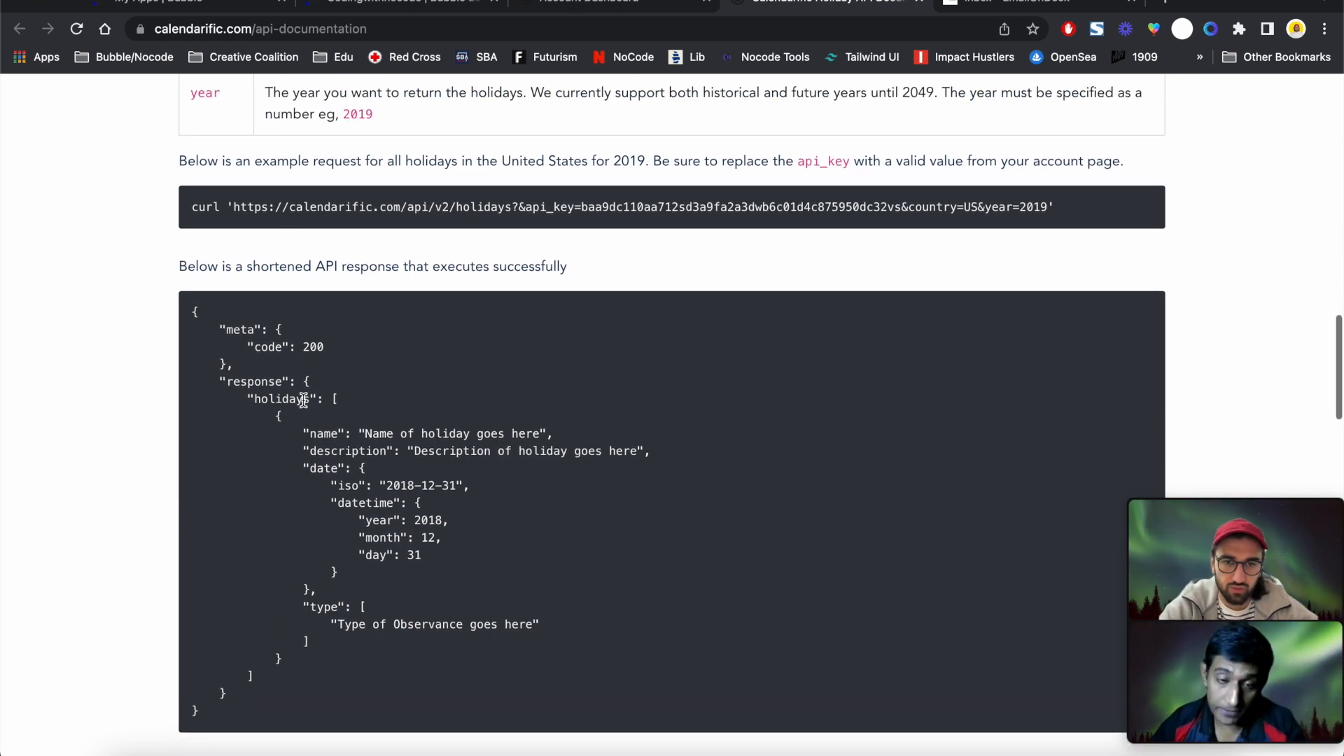
pyautogui.doubleClick(351, 204)
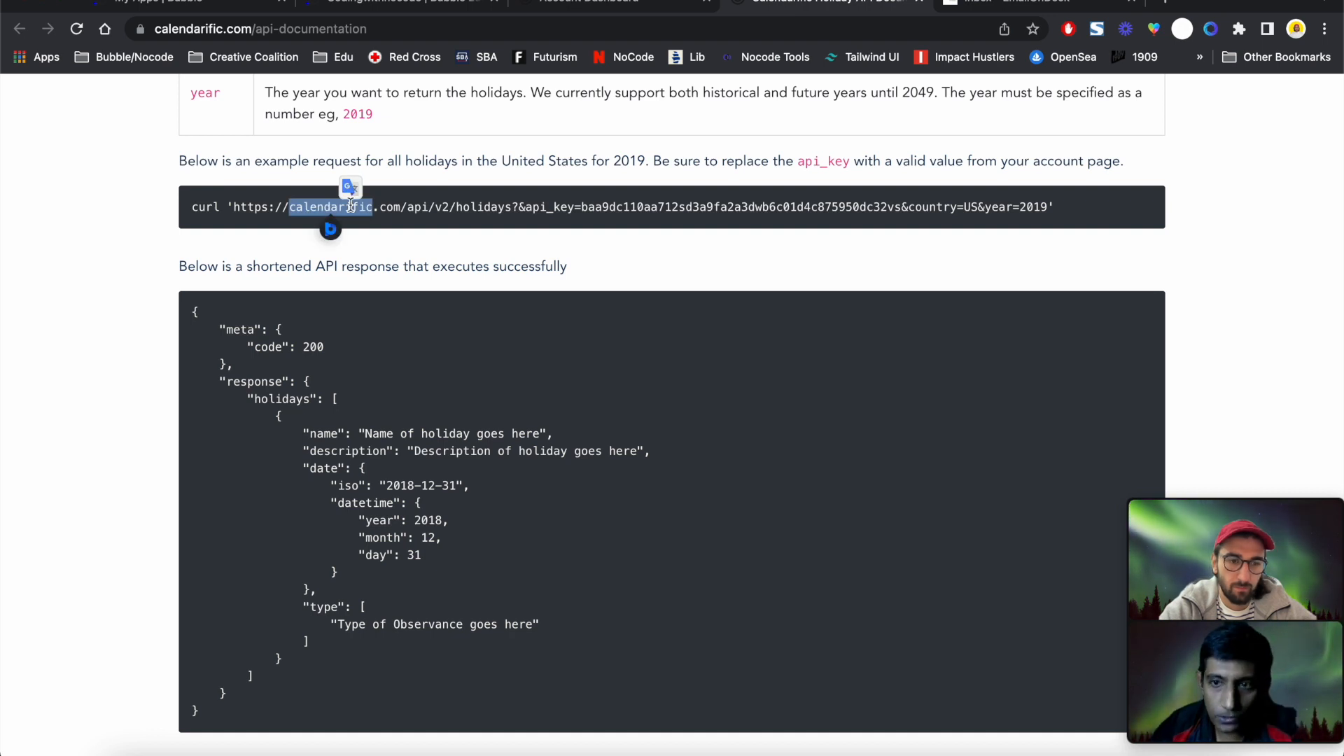
pyautogui.tripleClick(351, 204)
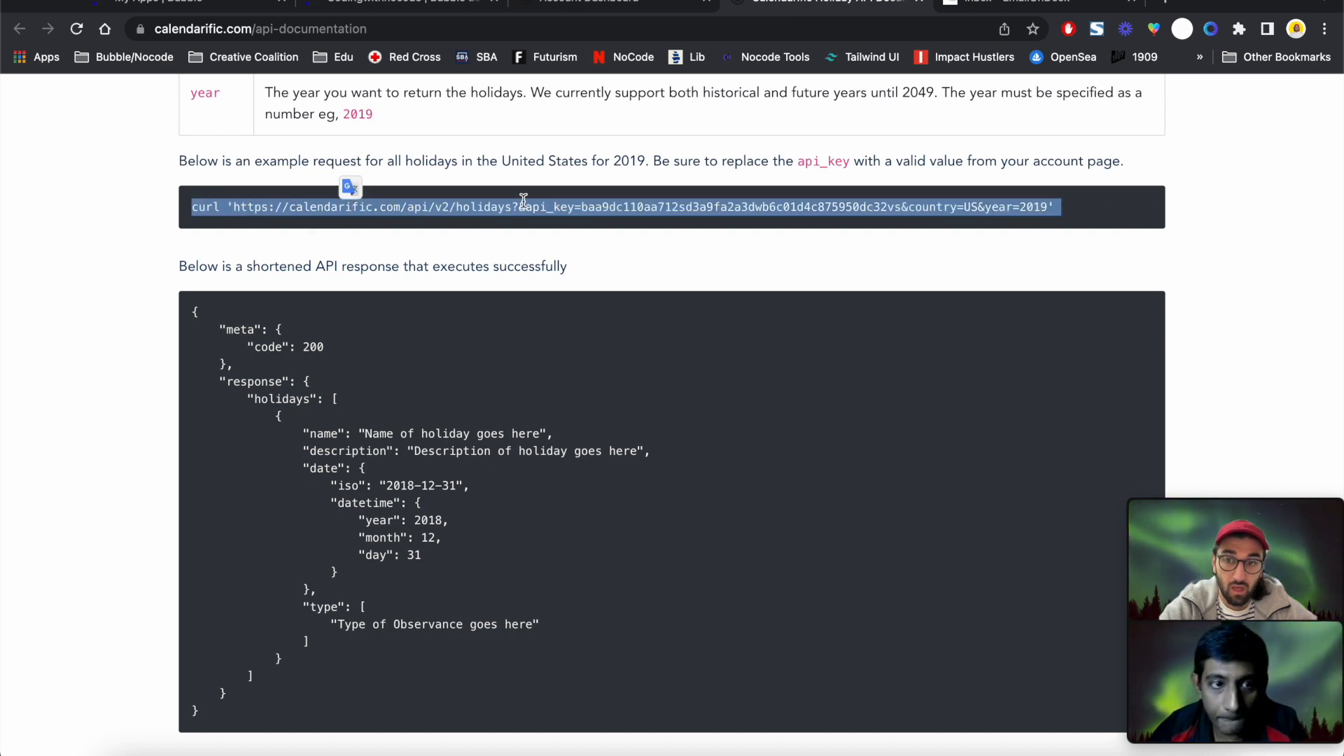
pyautogui.click(473, 216)
pyautogui.moveTo(234, 206); pyautogui.dragTo(1048, 206)
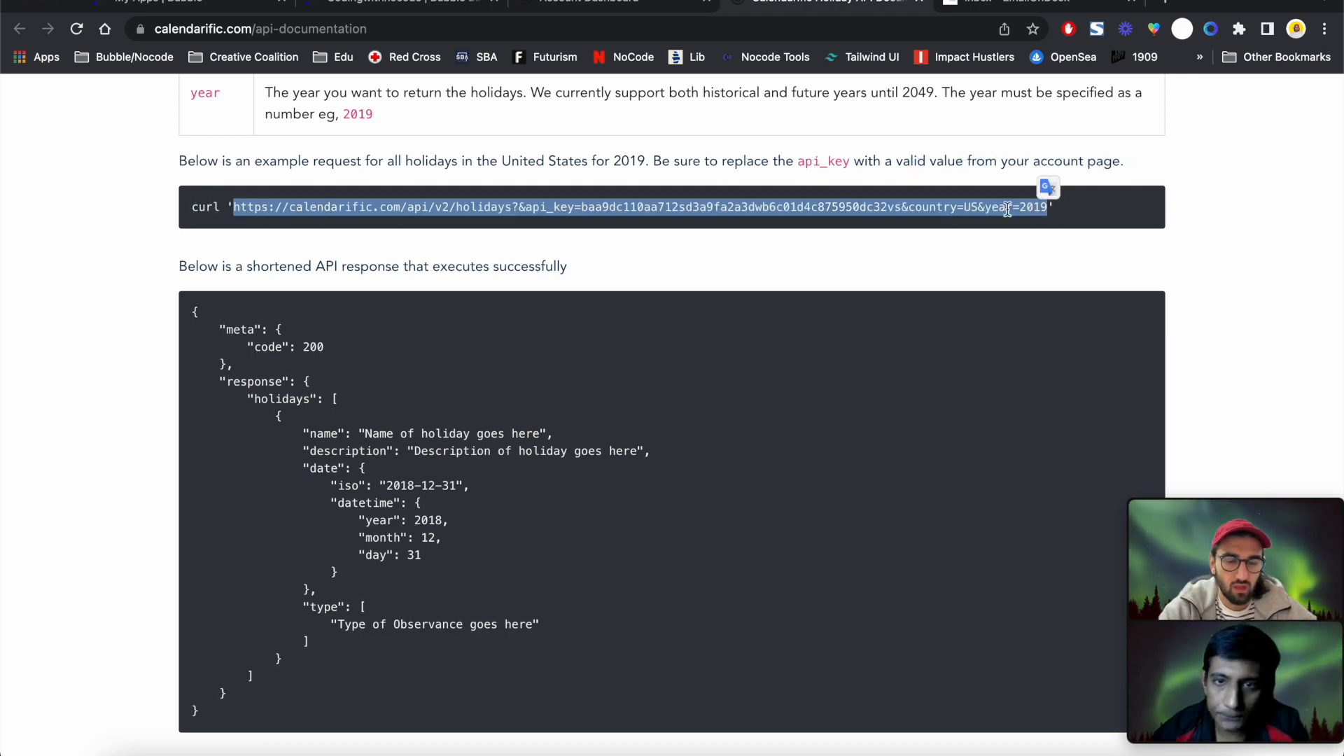
pyautogui.click(427, 4)
# Rename the new API to 'Calendarific'
pyautogui.tripleClick(690, 408)
pyautogui.write('Calendarific')
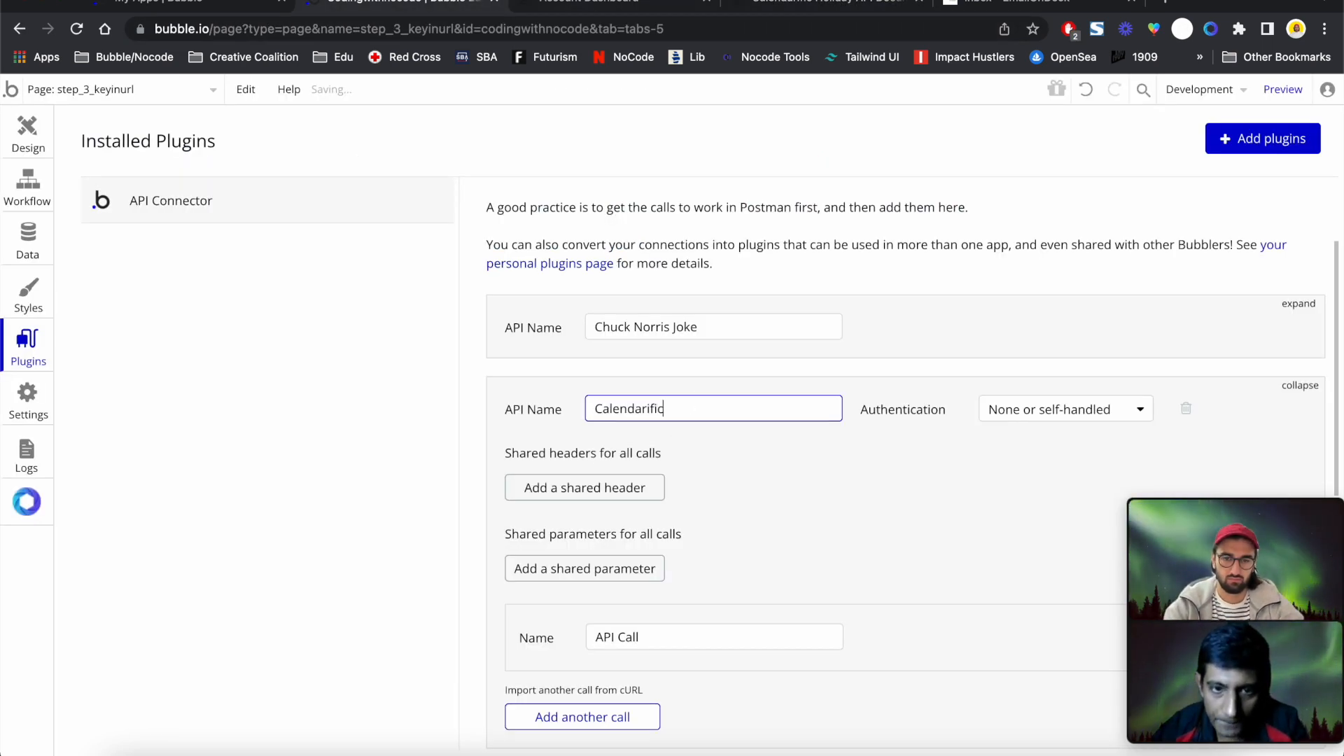
pyautogui.scroll(-3, 925, 268)
pyautogui.click(925, 267)
pyautogui.scroll(1, 914, 276)
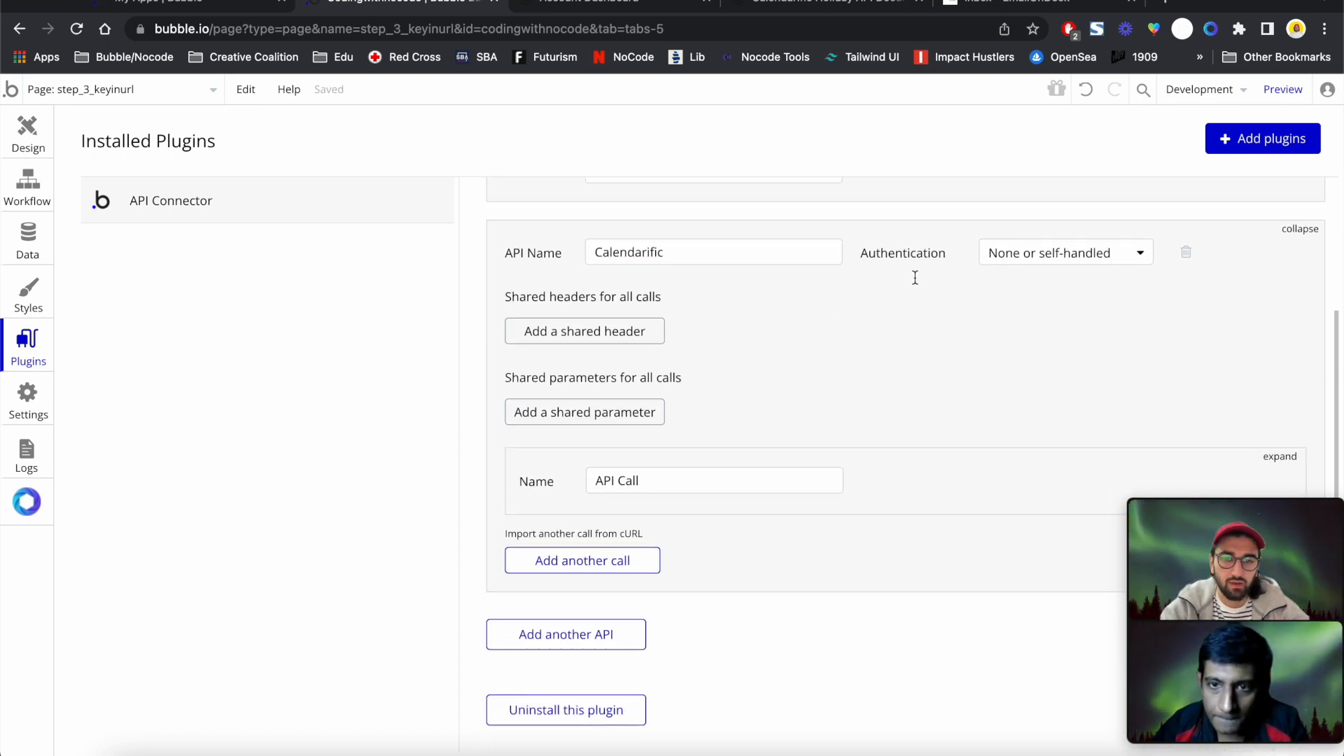
pyautogui.moveTo(1308, 486); pyautogui.dragTo(290, 493)
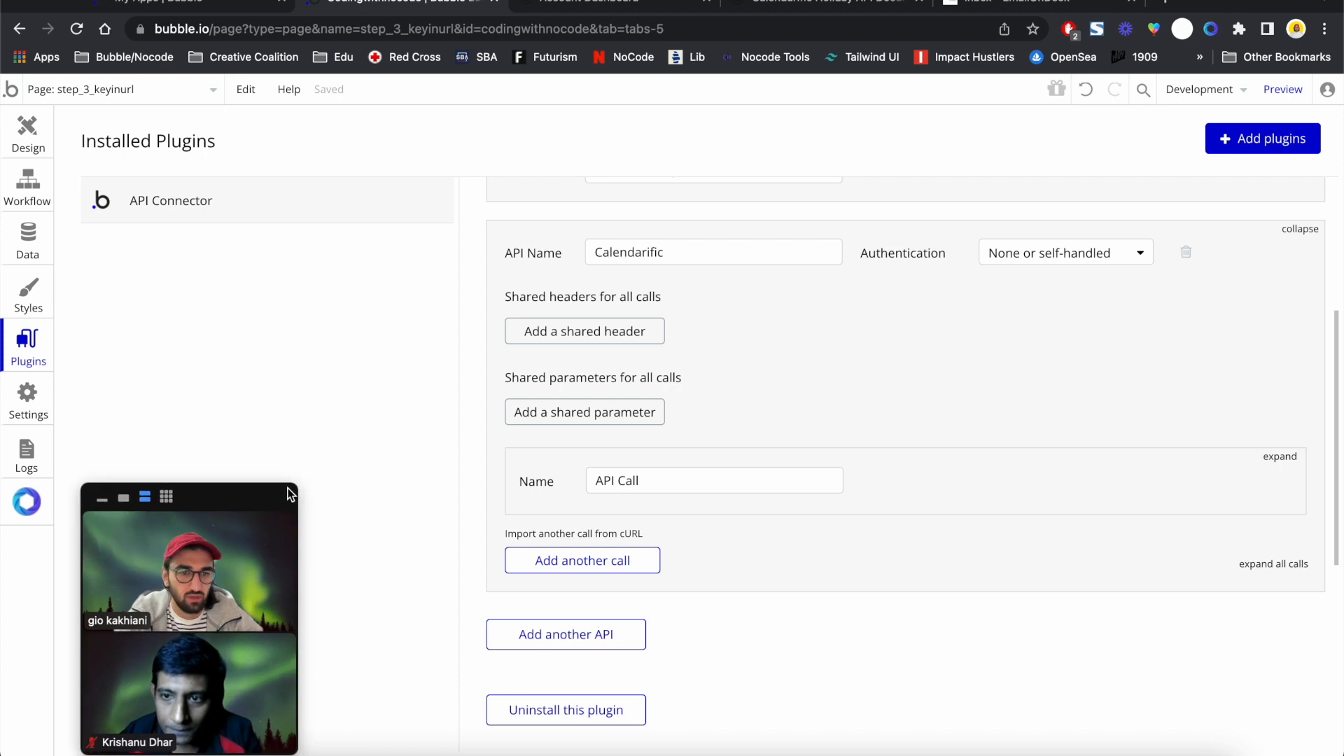
# Set authentication to 'Private key in URL' and clear the default private_key key name
pyautogui.click(1092, 255)
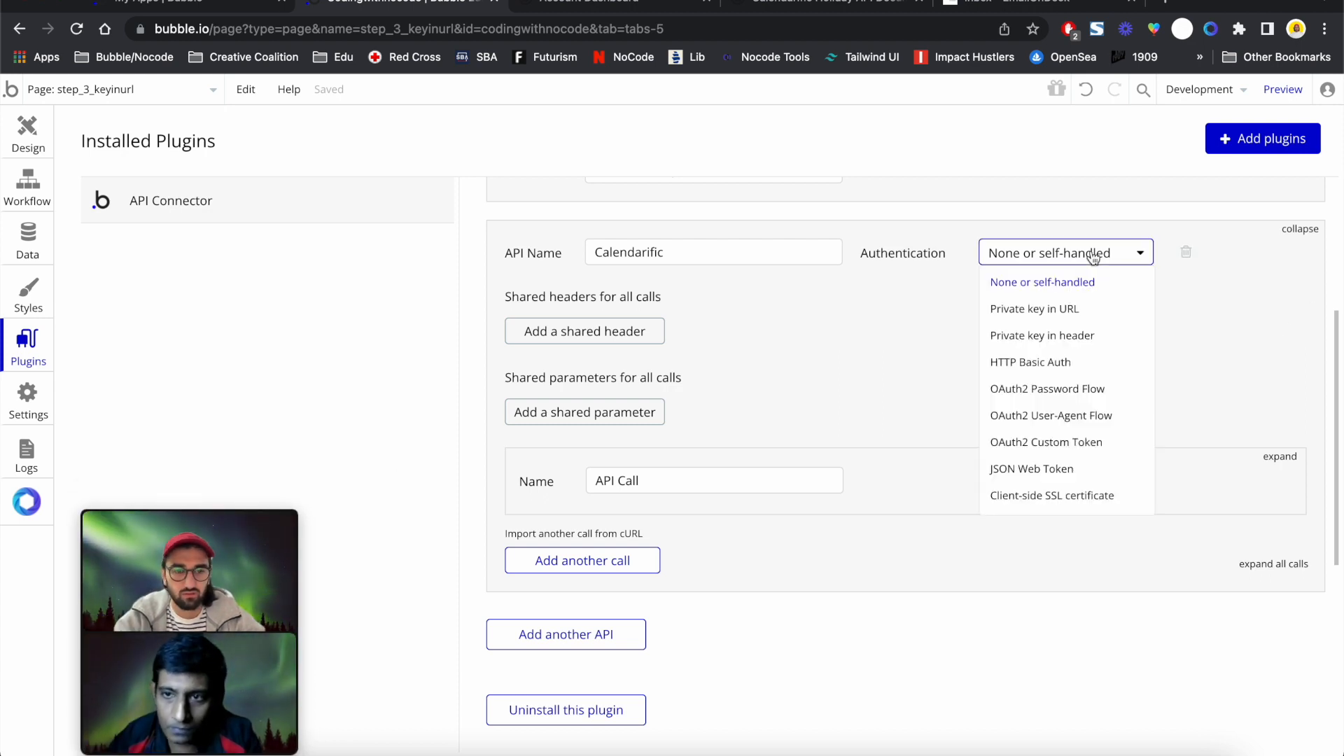
pyautogui.click(1081, 310)
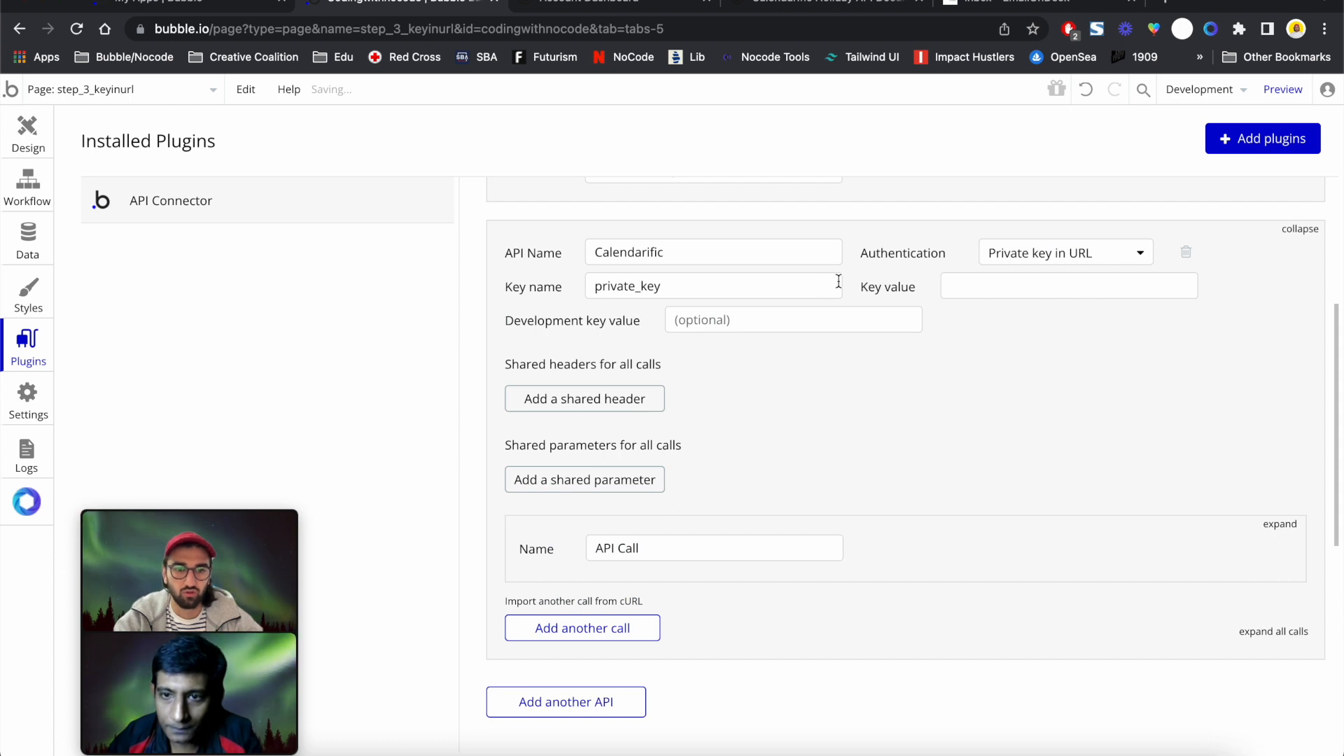
pyautogui.doubleClick(663, 286)
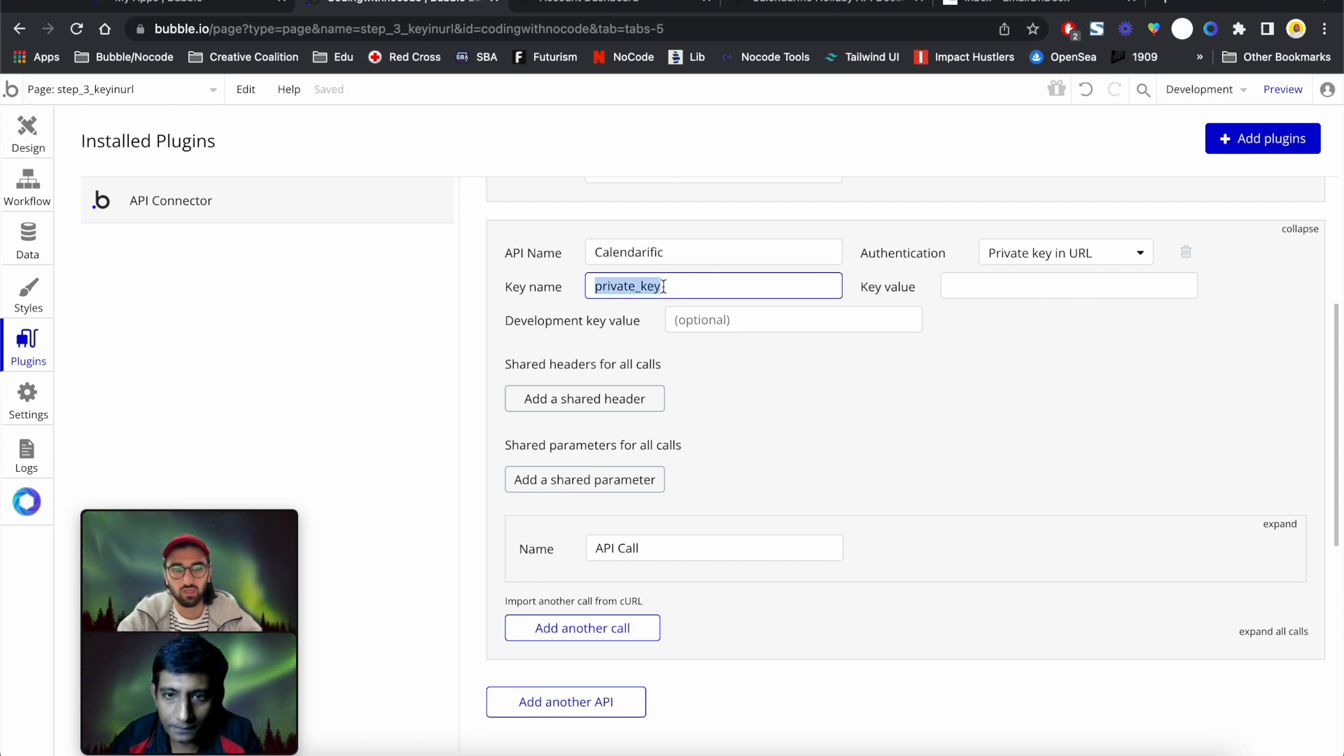
pyautogui.click(963, 284)
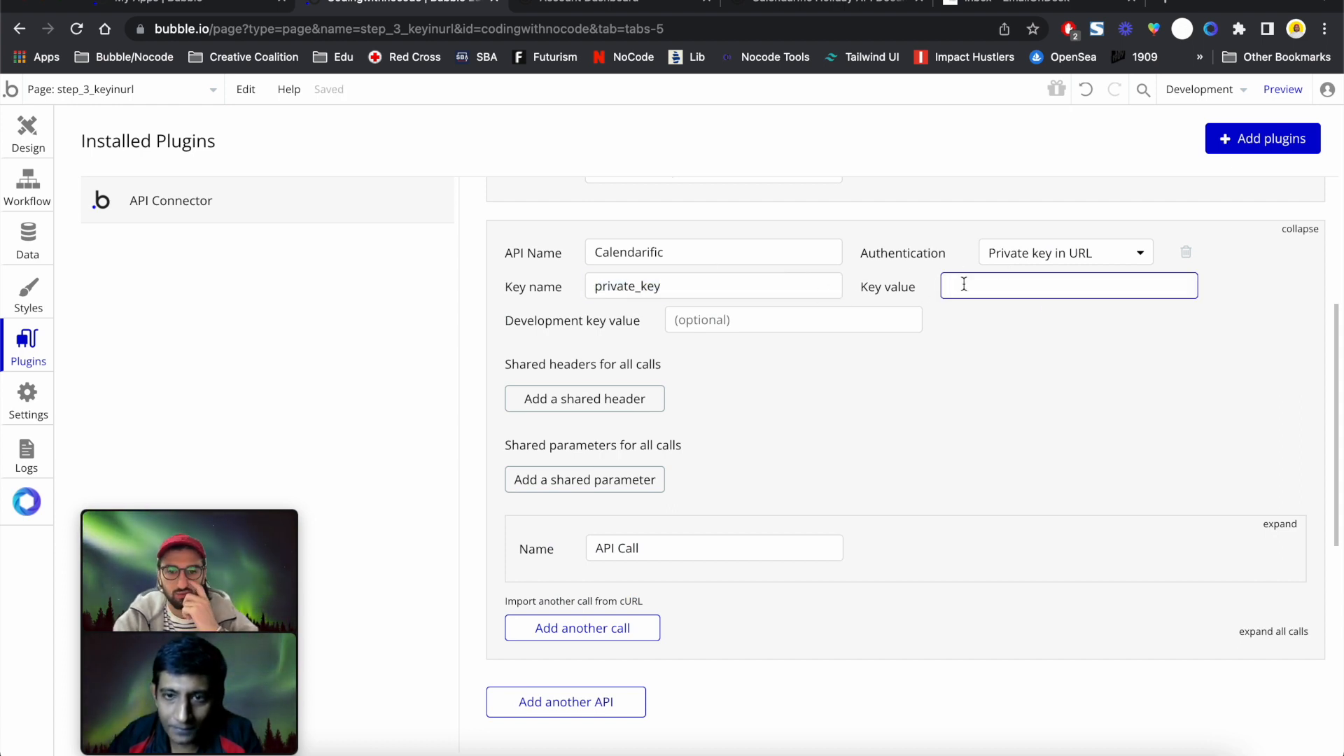
pyautogui.click(687, 292)
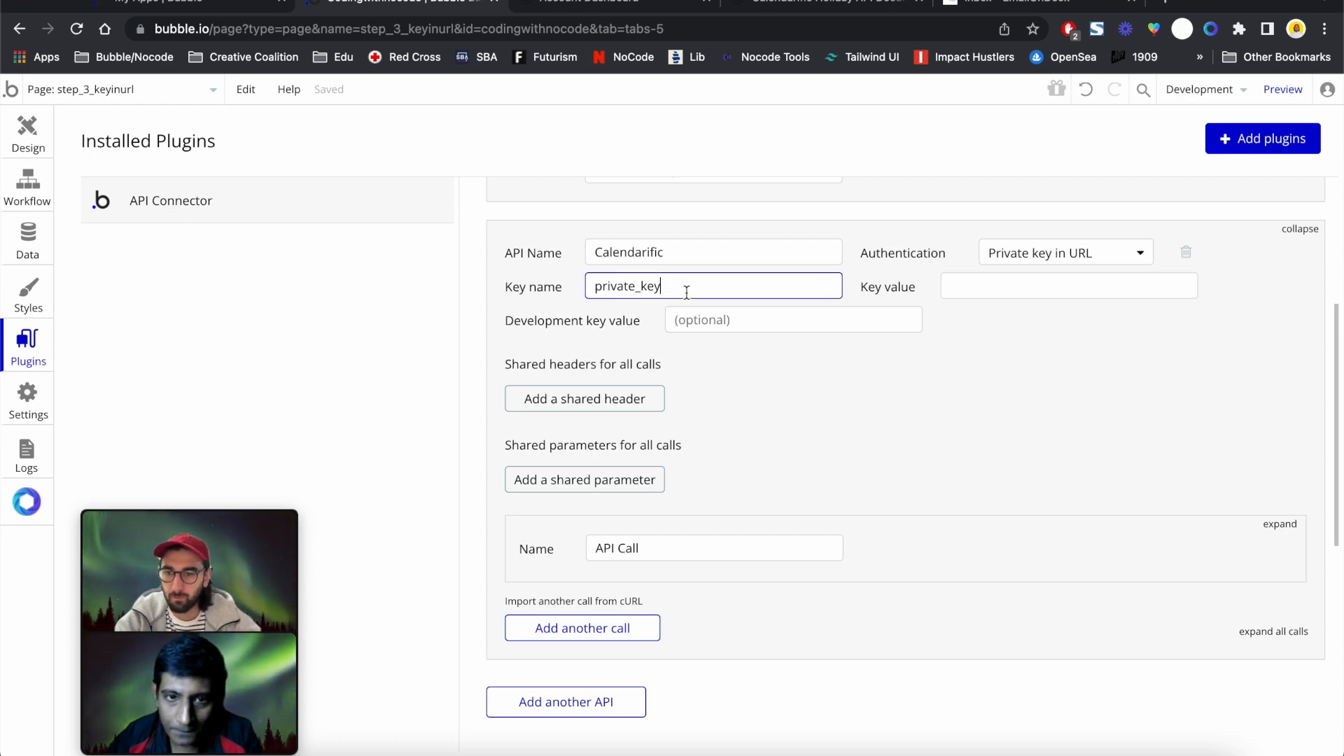
pyautogui.doubleClick(687, 292)
pyautogui.press('BackSpace')
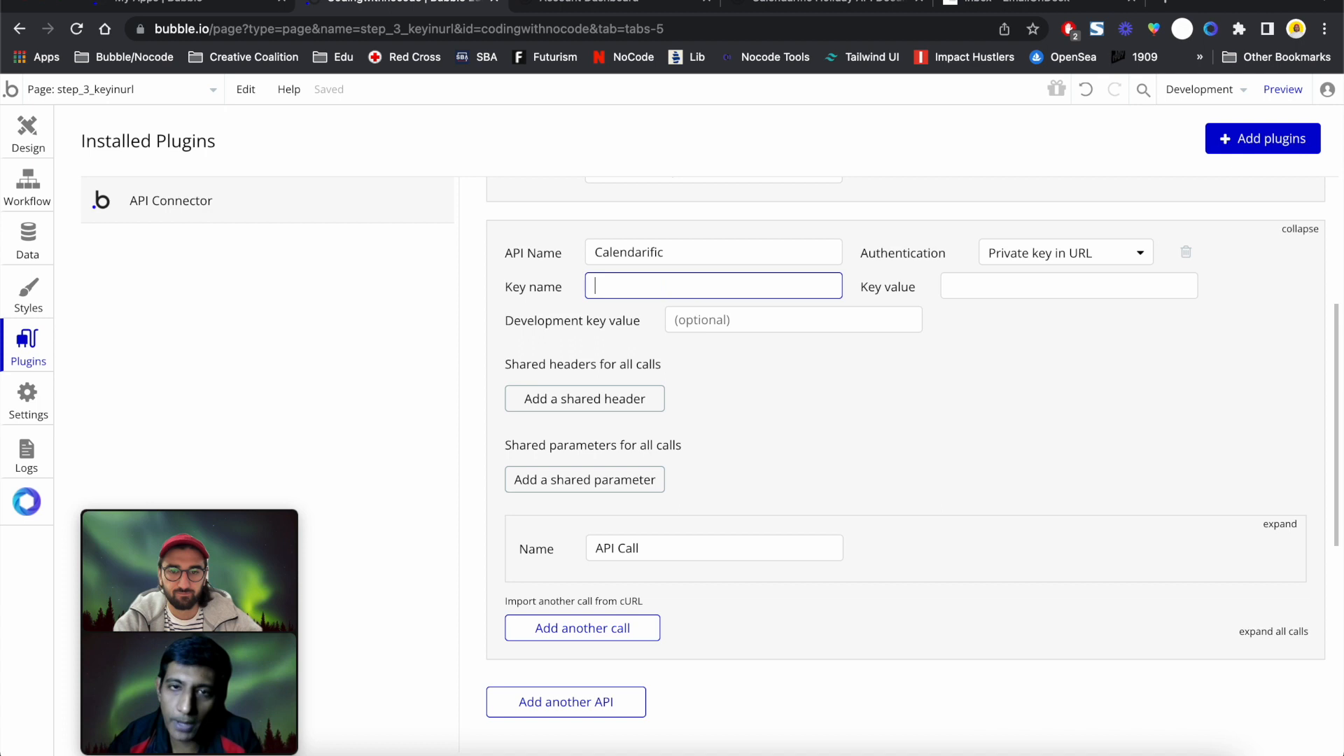
pyautogui.click(813, 2)
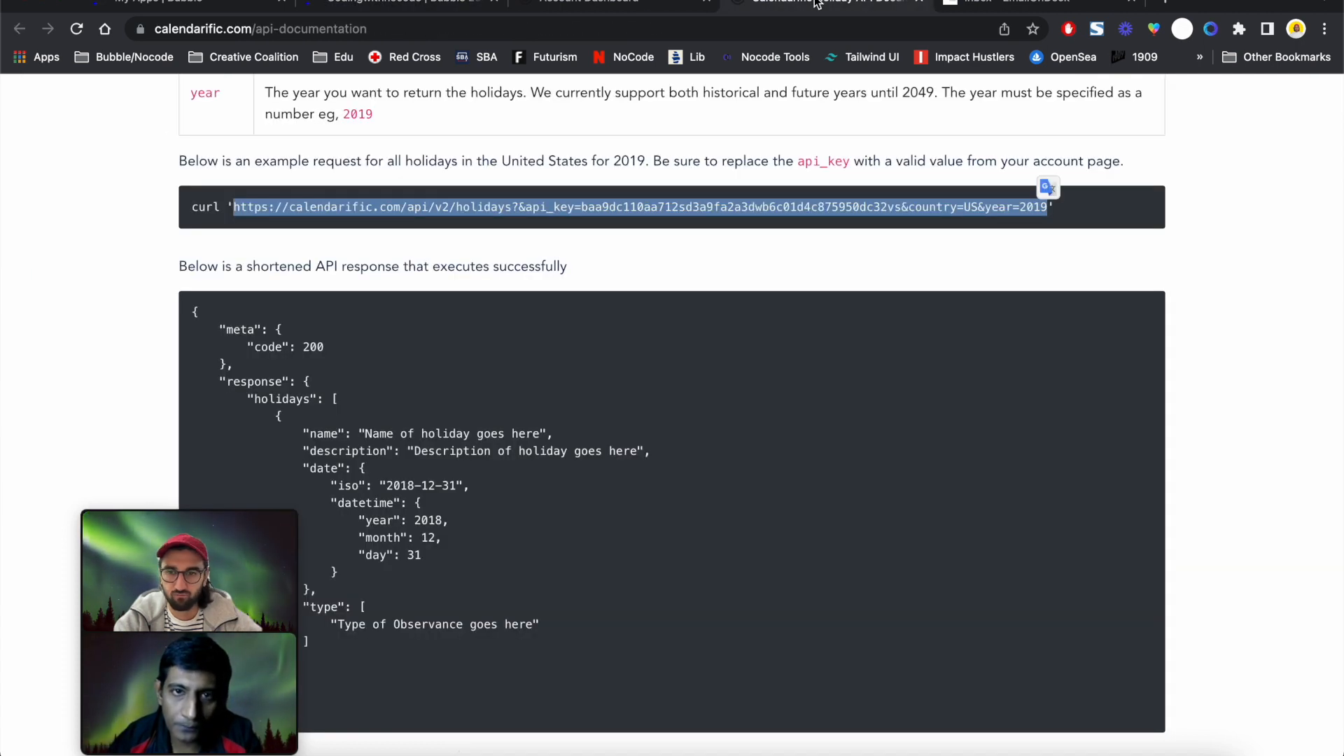
# Copy the api_key parameter name from the docs' example and paste it as the Key name
pyautogui.click(459, 227)
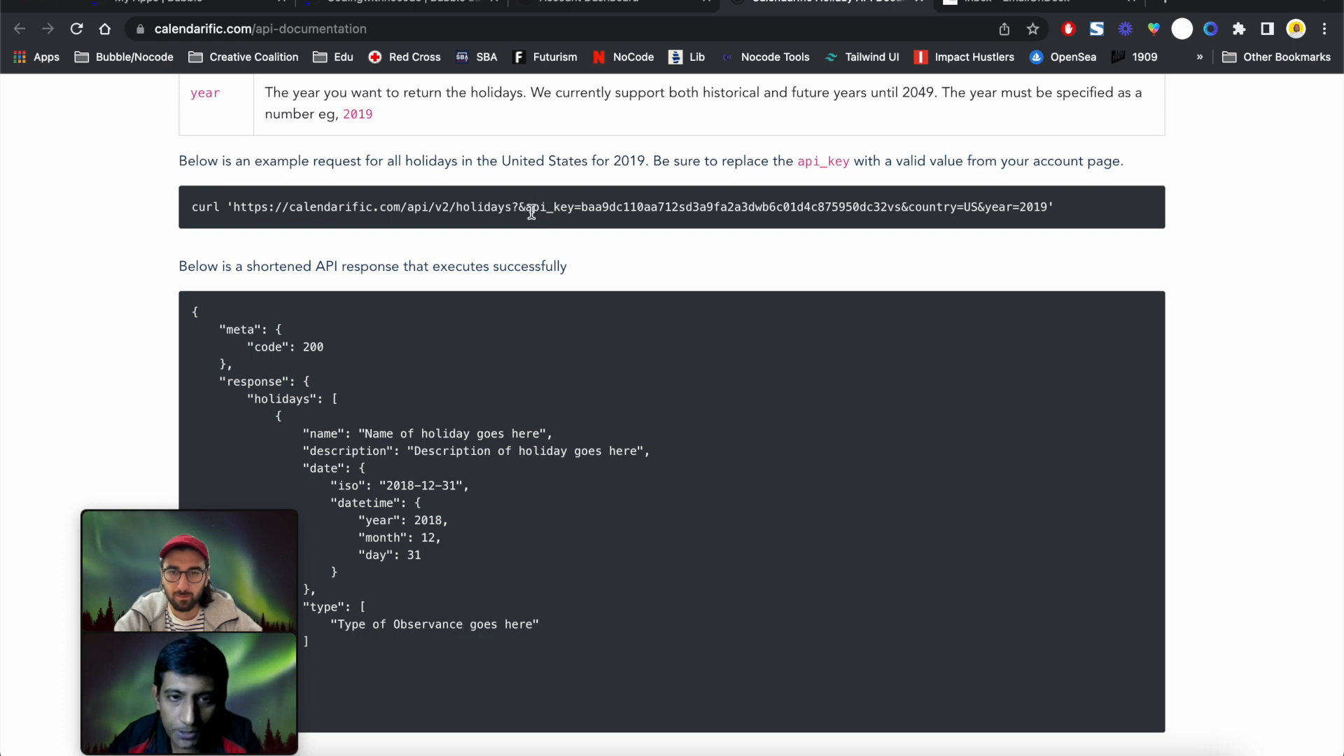
pyautogui.moveTo(527, 208); pyautogui.dragTo(900, 210)
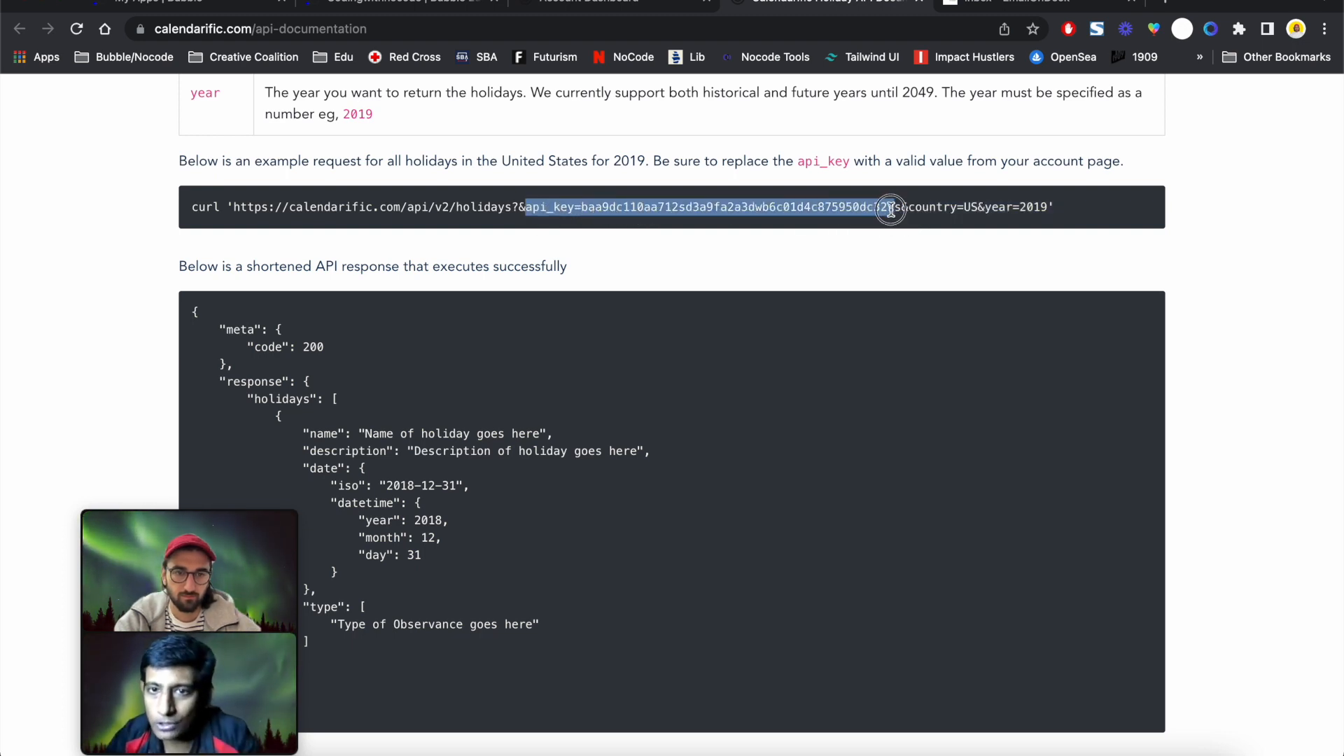
pyautogui.doubleClick(824, 205)
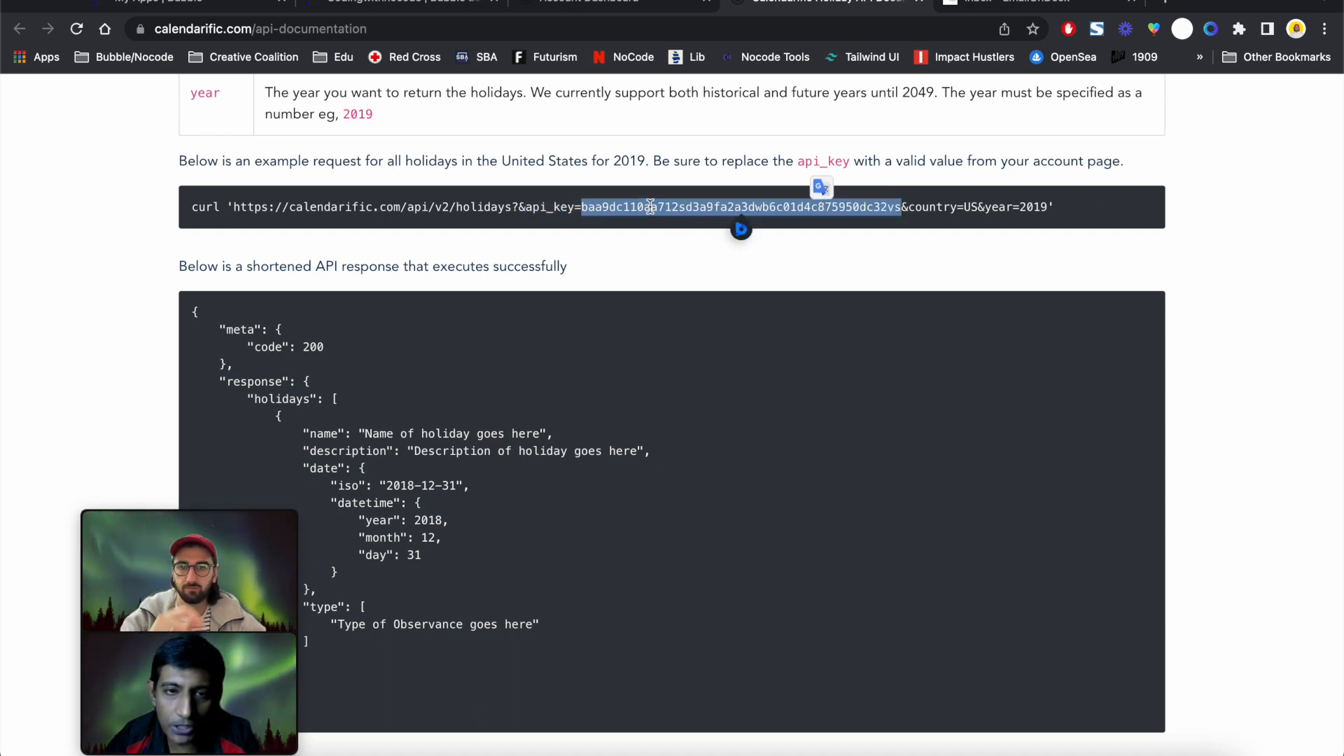
pyautogui.moveTo(527, 207); pyautogui.dragTo(576, 208)
pyautogui.press('super+c')
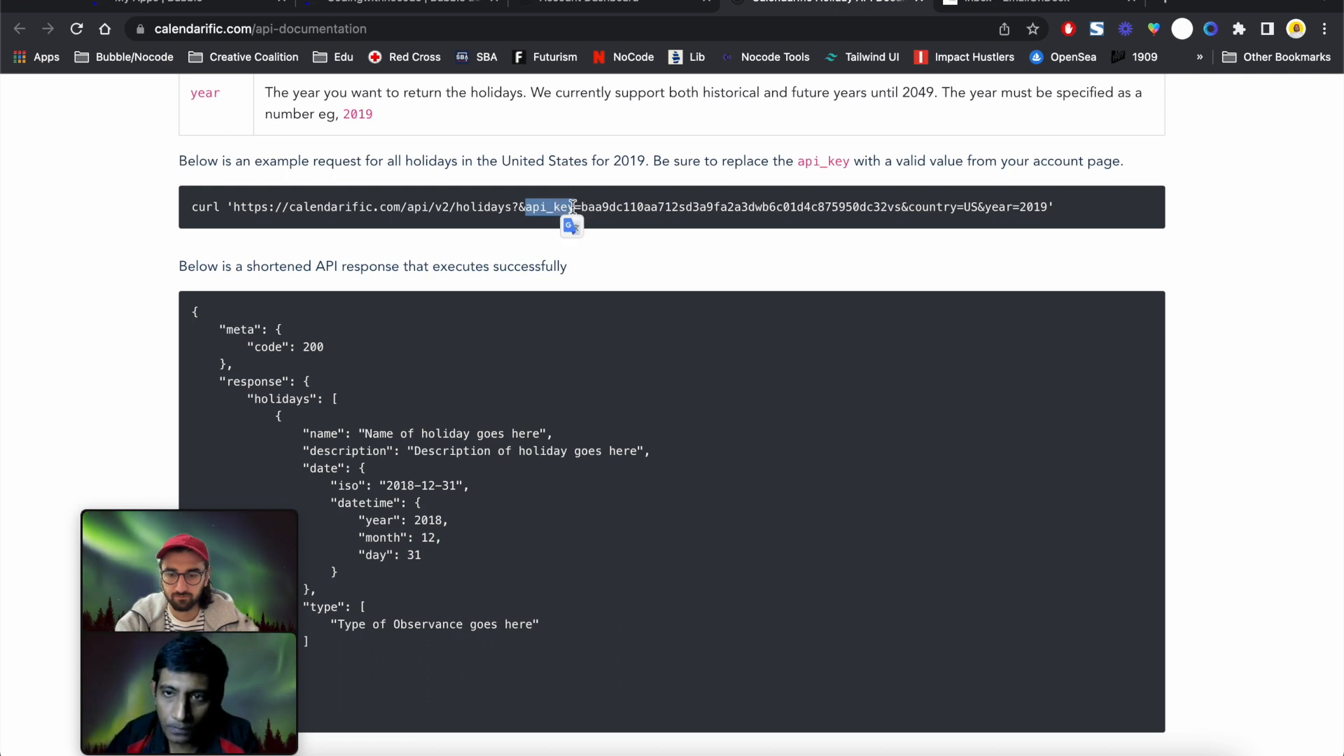
pyautogui.click(395, 9)
pyautogui.click(654, 288)
pyautogui.press('super+v')
pyautogui.click(948, 285)
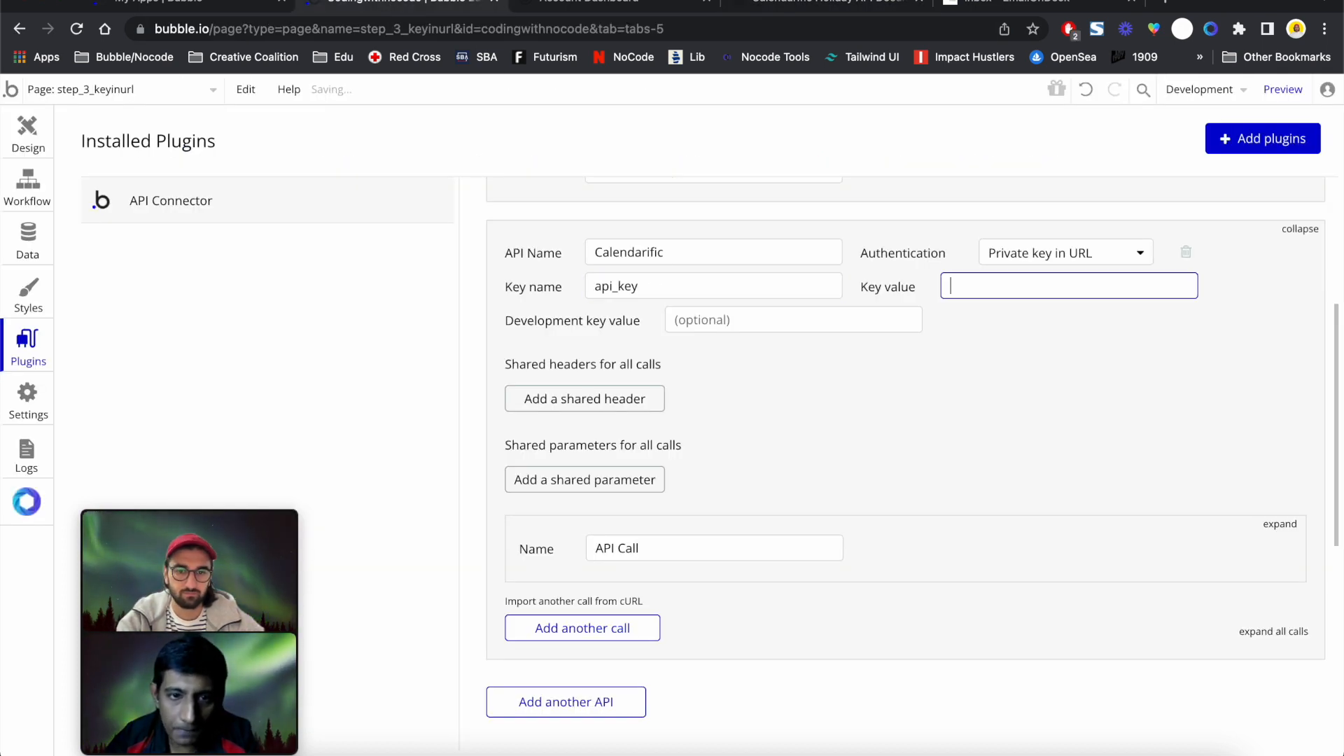
# Copy the API key from the example request and paste it as the Key value
pyautogui.click(630, 9)
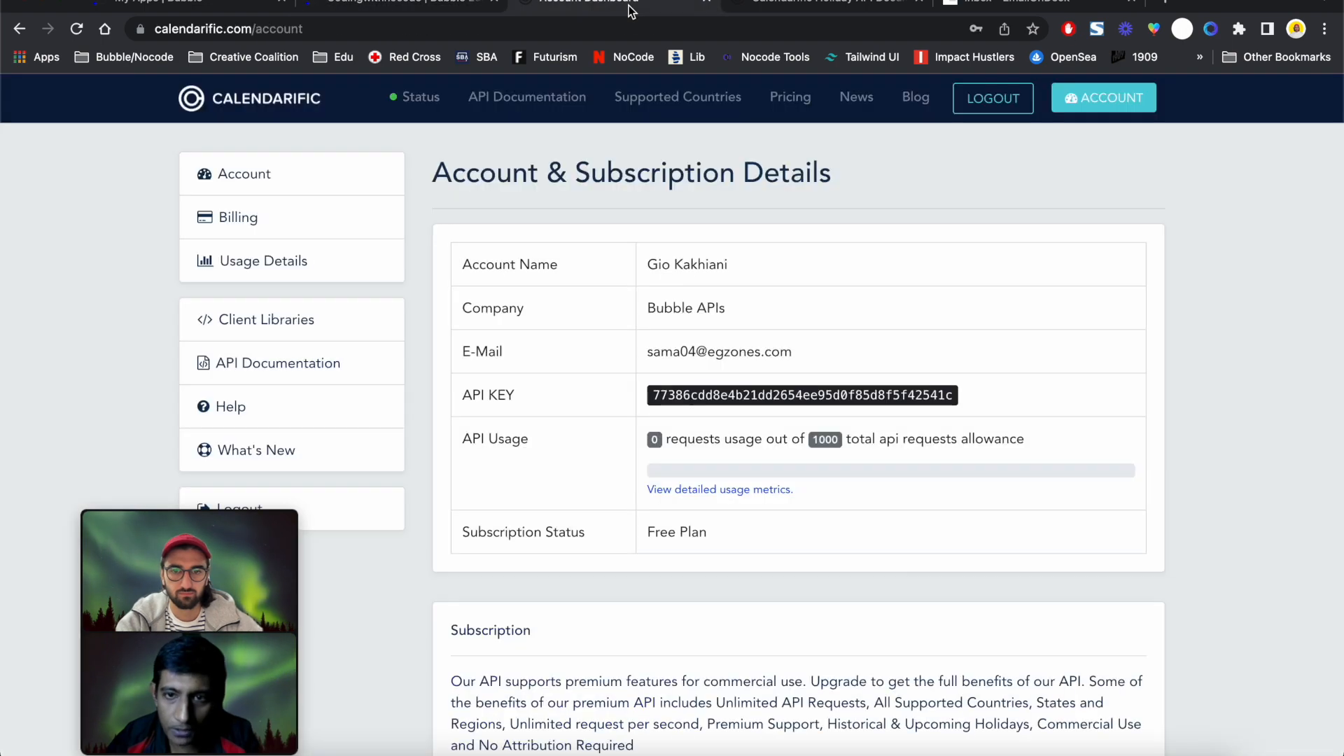
pyautogui.click(795, 9)
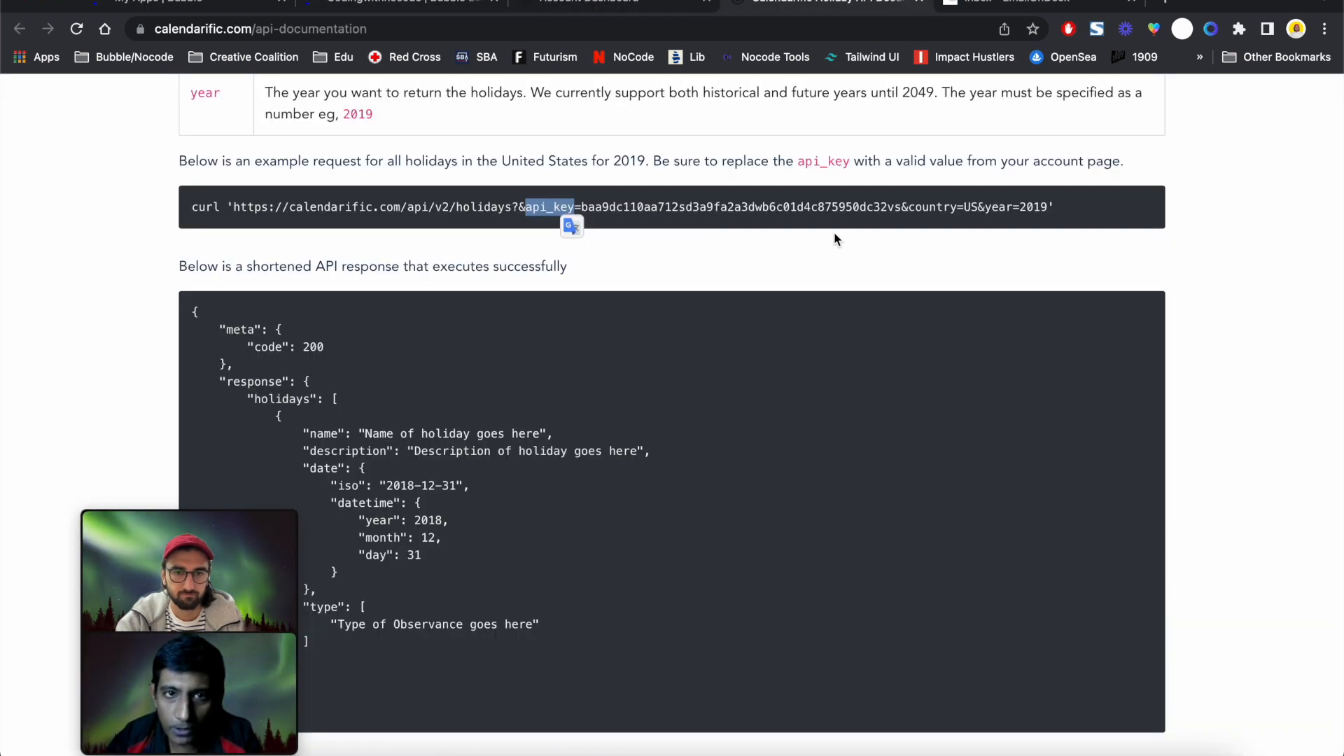
pyautogui.click(678, 201)
pyautogui.moveTo(583, 207); pyautogui.dragTo(894, 223)
pyautogui.doubleClick(826, 205)
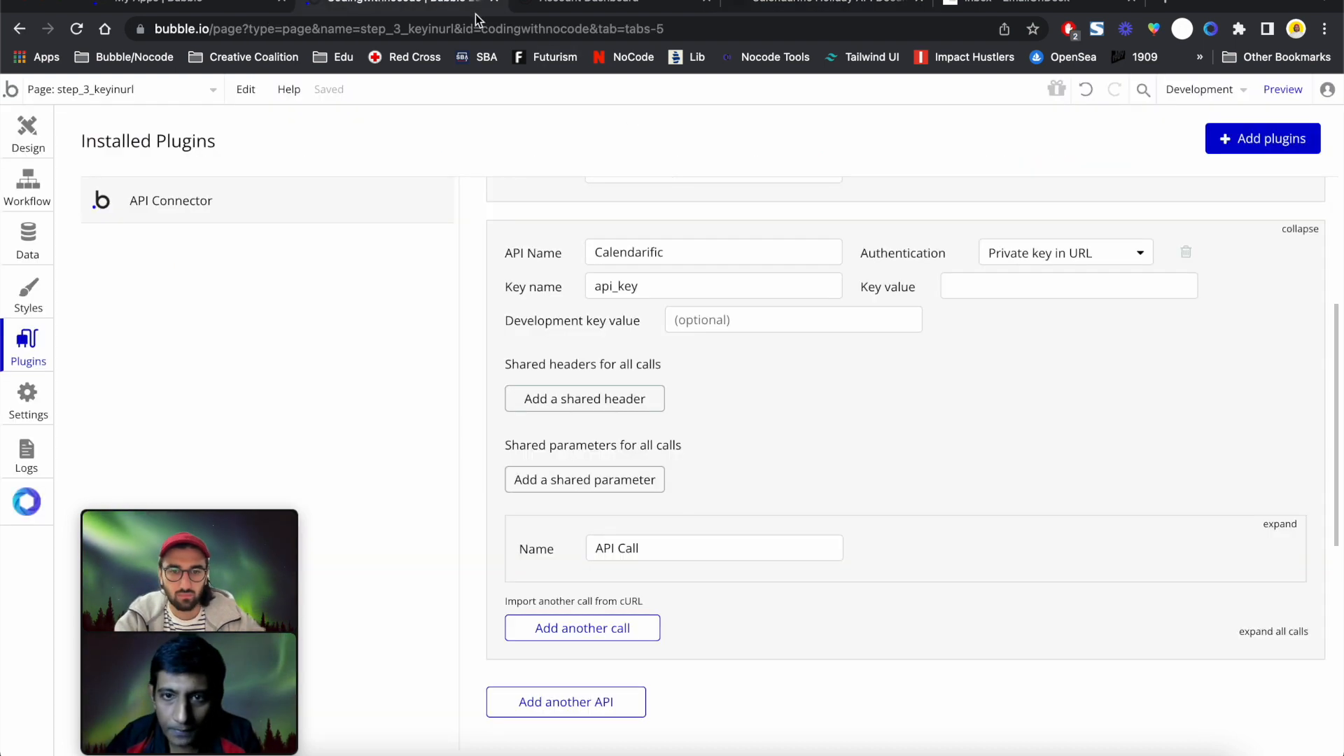
pyautogui.click(420, 6)
pyautogui.click(997, 285)
pyautogui.press('super+v')
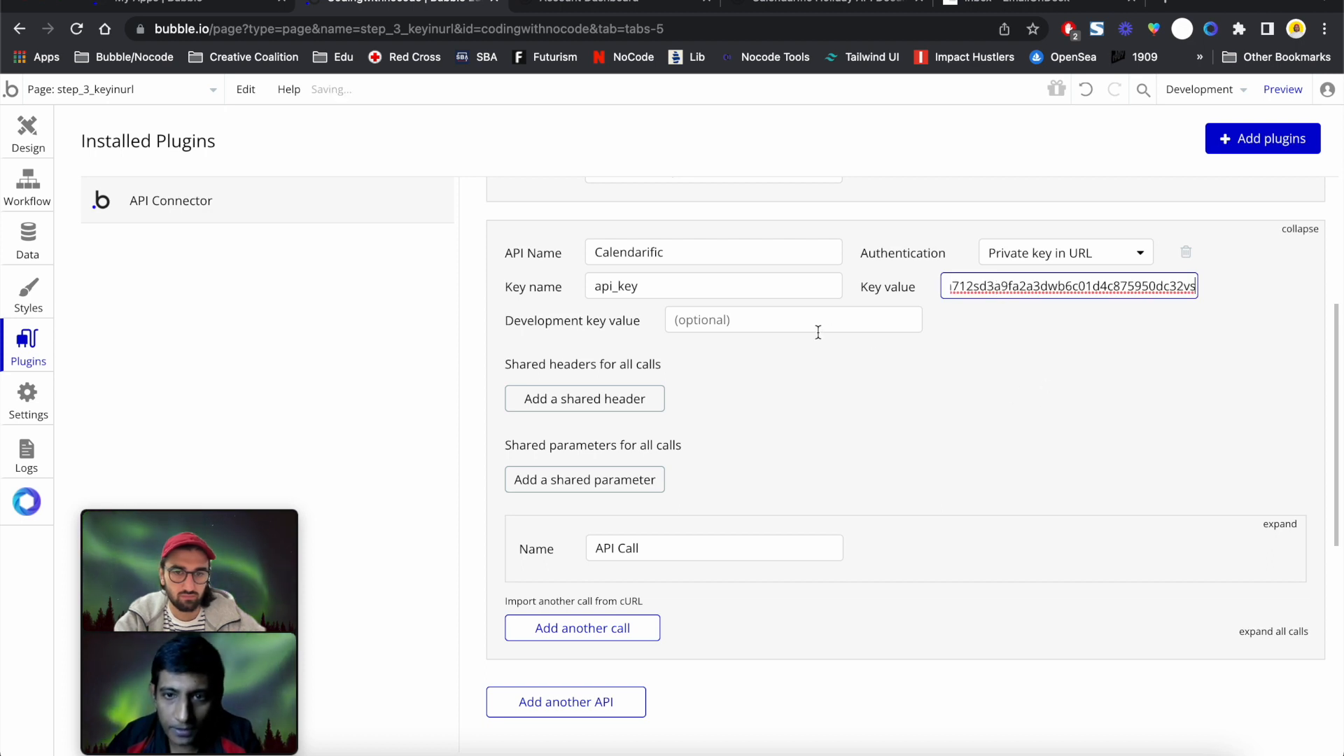
pyautogui.click(821, 367)
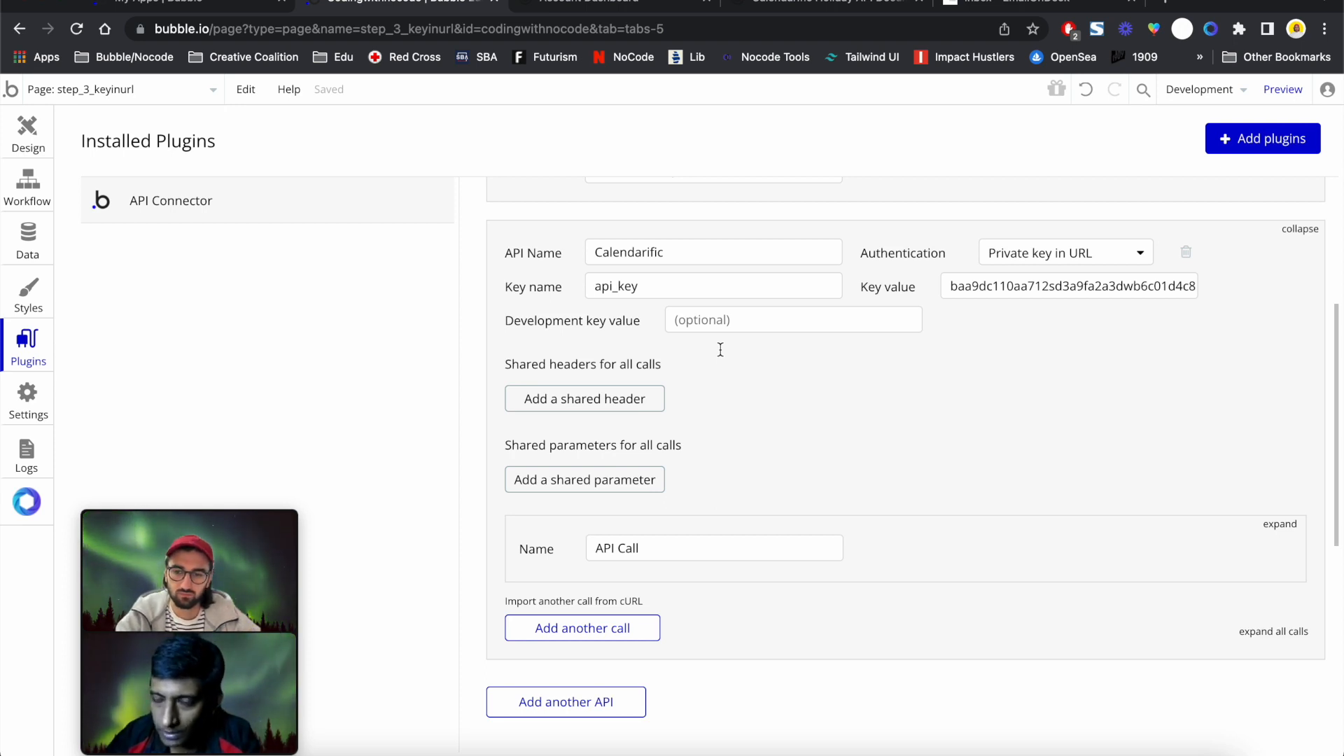
pyautogui.scroll(-1, 720, 350)
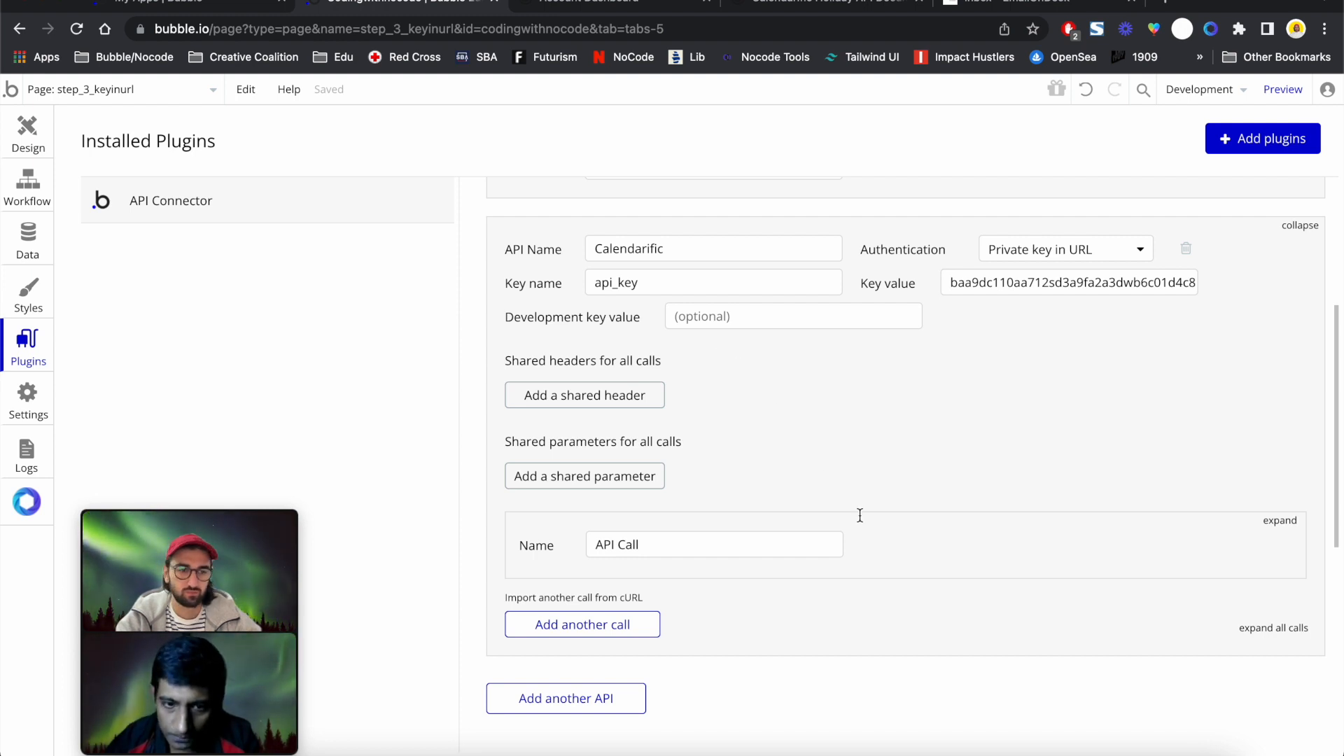
pyautogui.scroll(-3, 858, 518)
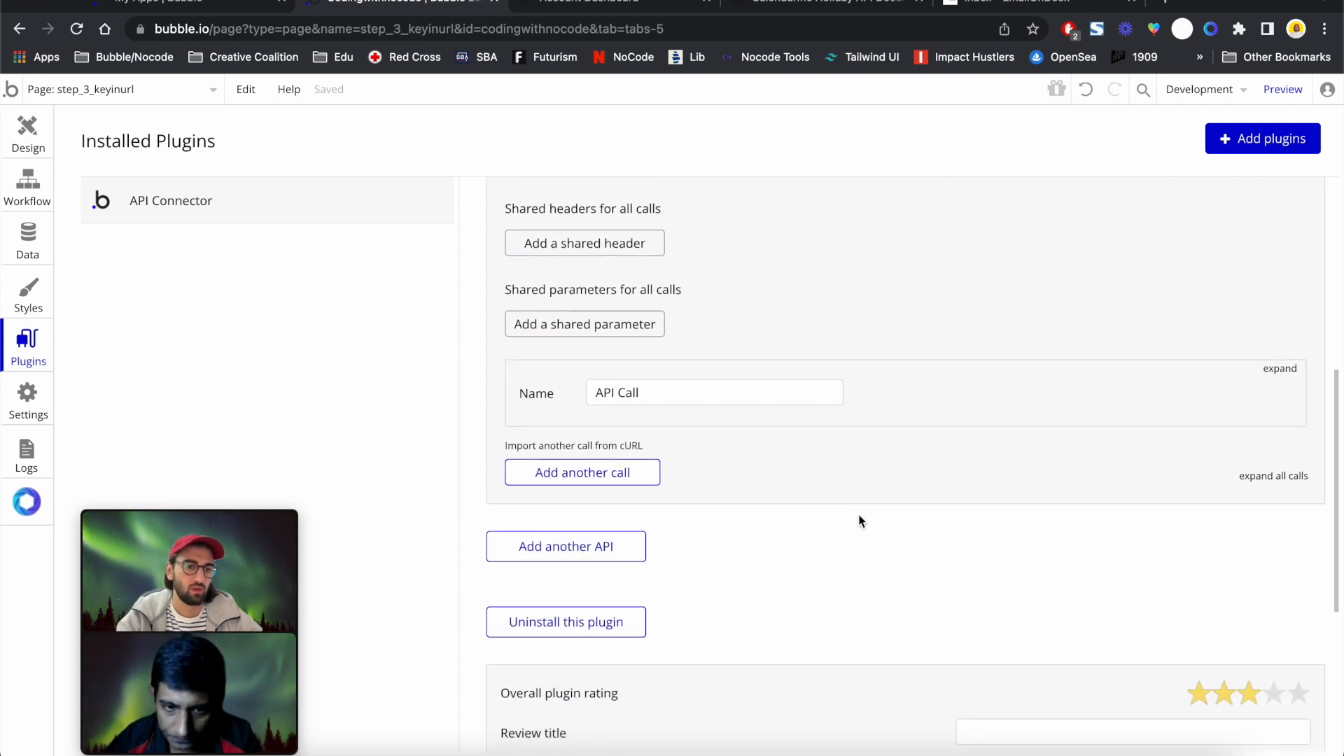
# Expand the Calendarific API call and name it 'Get Holidays', fixing the capital H
pyautogui.click(1275, 371)
pyautogui.scroll(1, 687, 413)
pyautogui.tripleClick(669, 434)
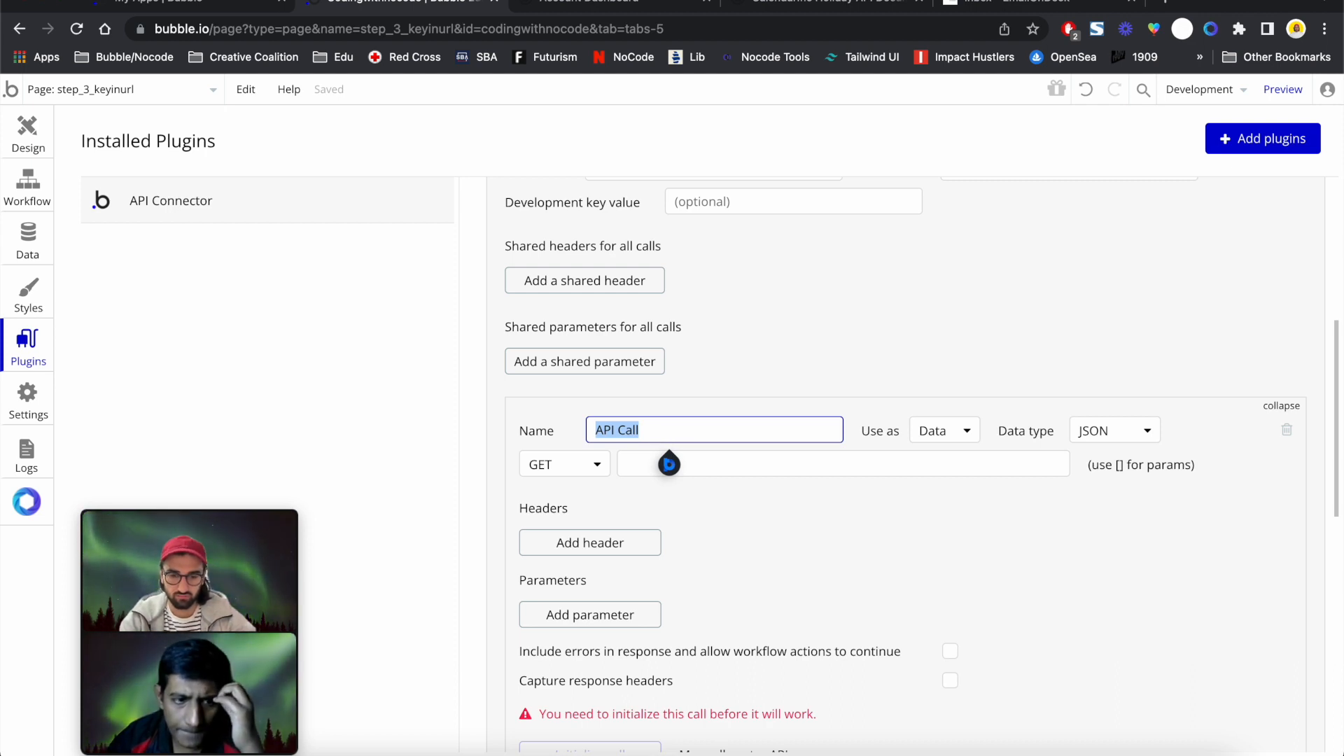
pyautogui.write('Get holid')
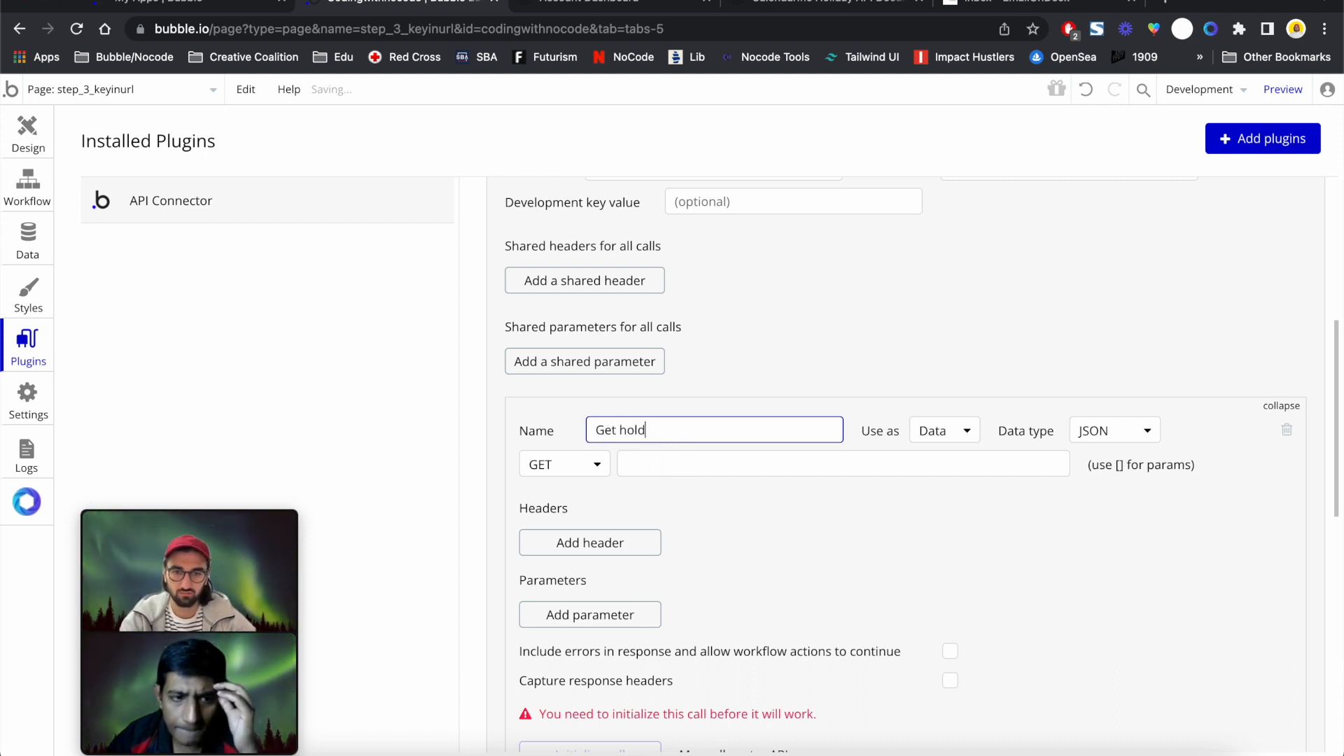
pyautogui.press('BackSpace')
pyautogui.write('idays')
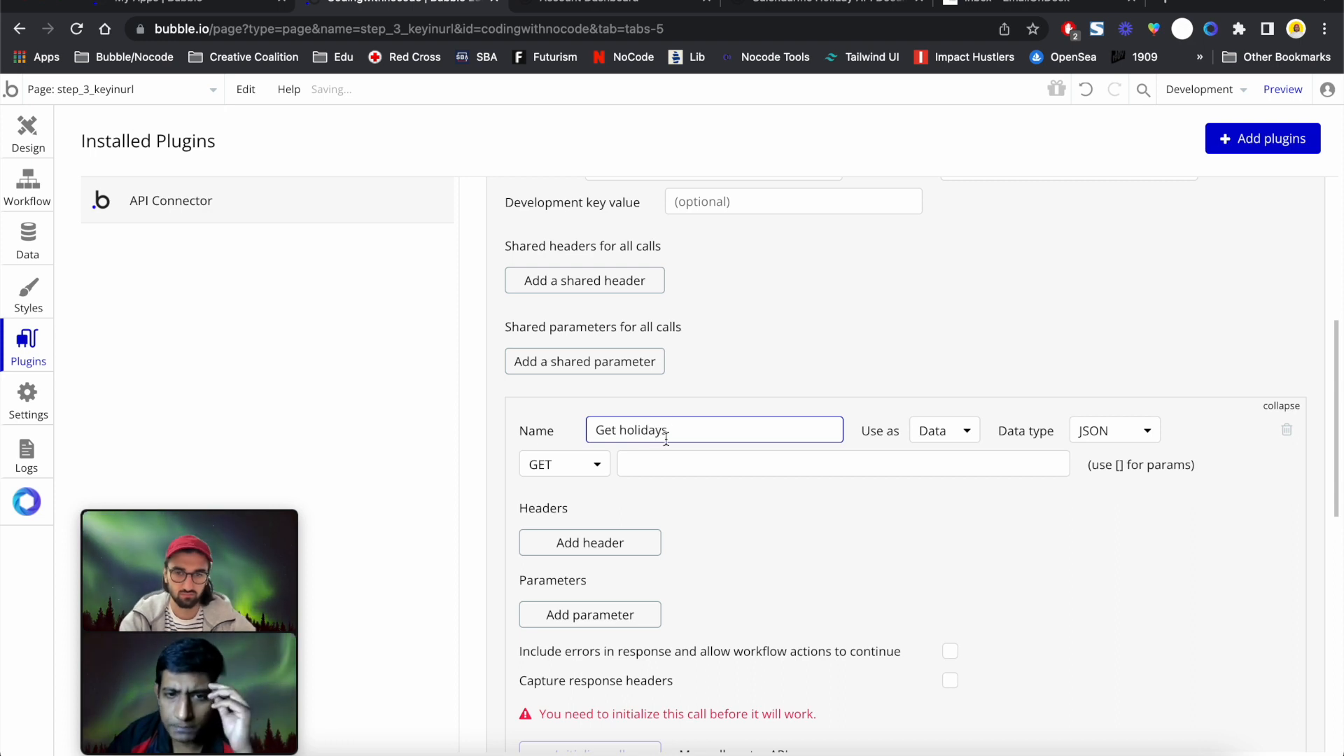
pyautogui.click(624, 429)
pyautogui.press('BackSpace')
pyautogui.write('H')
pyautogui.hotkey('ctrl', 'a')
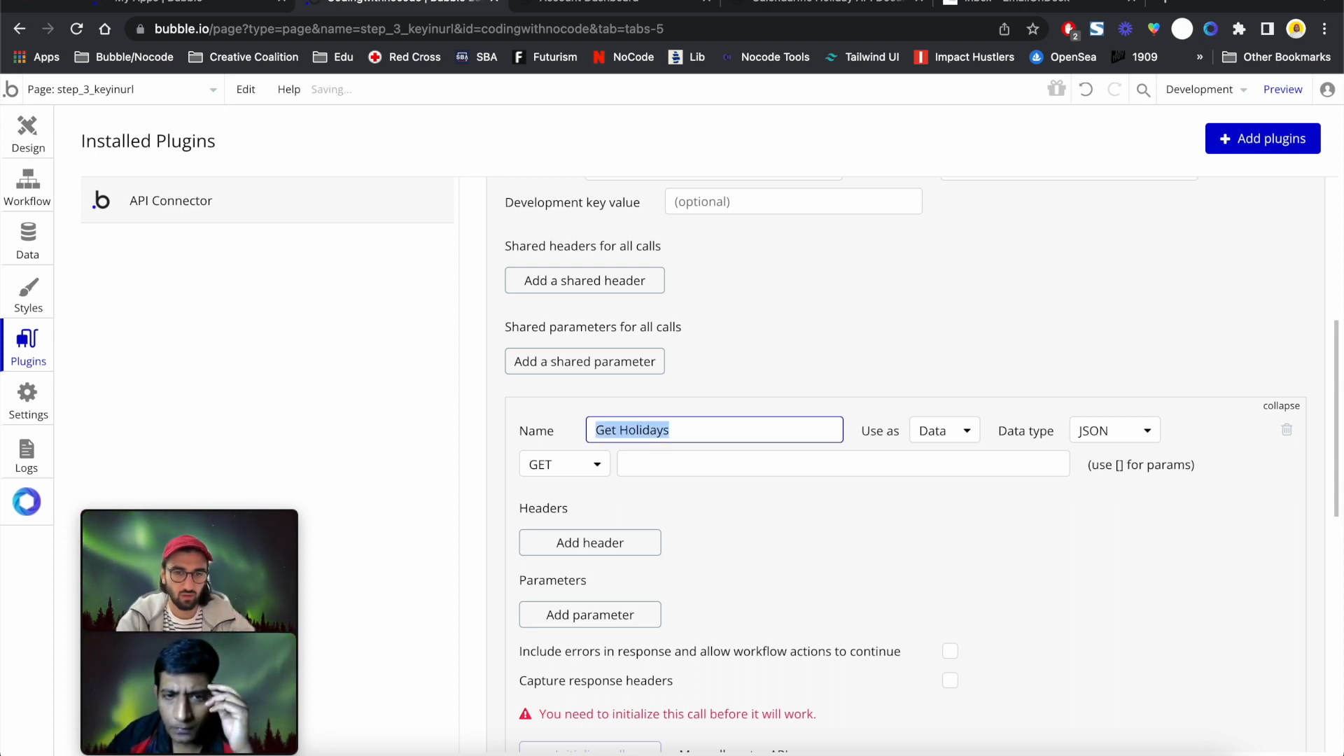
pyautogui.click(752, 464)
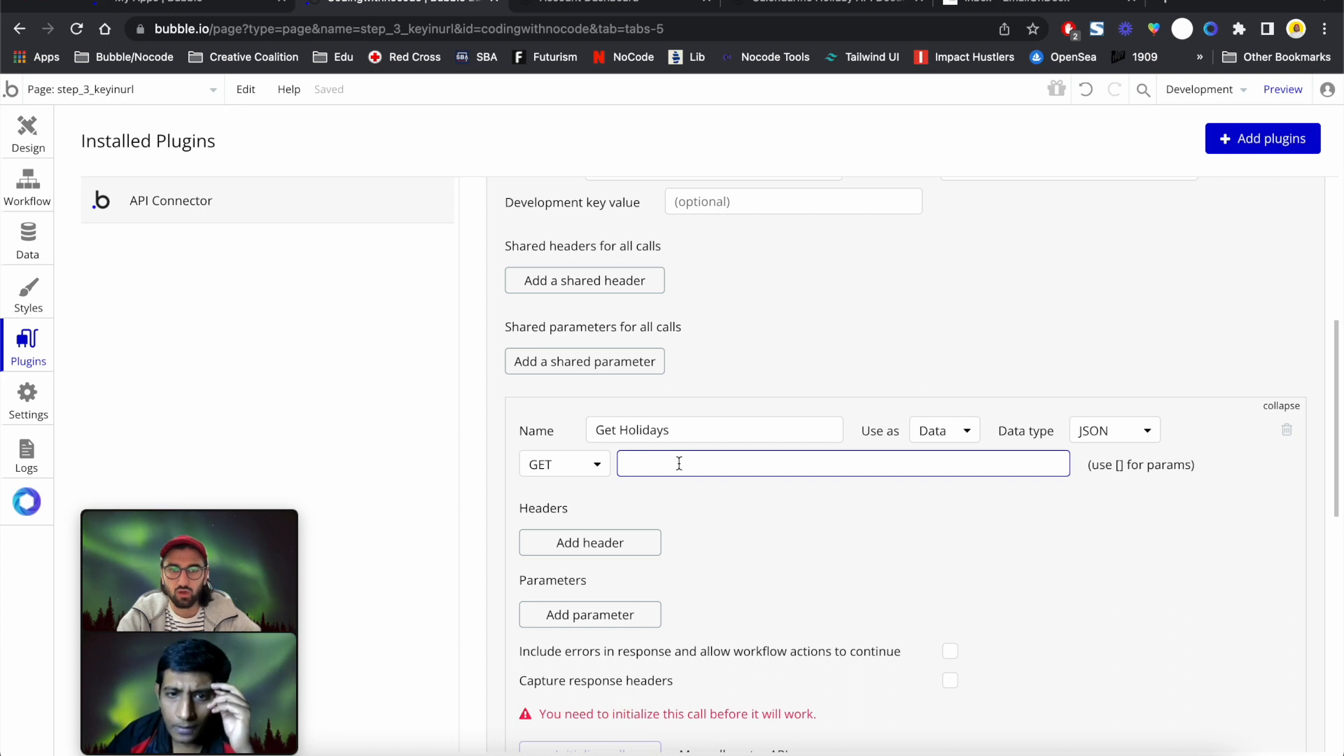
pyautogui.click(792, 9)
pyautogui.scroll(2, 737, 249)
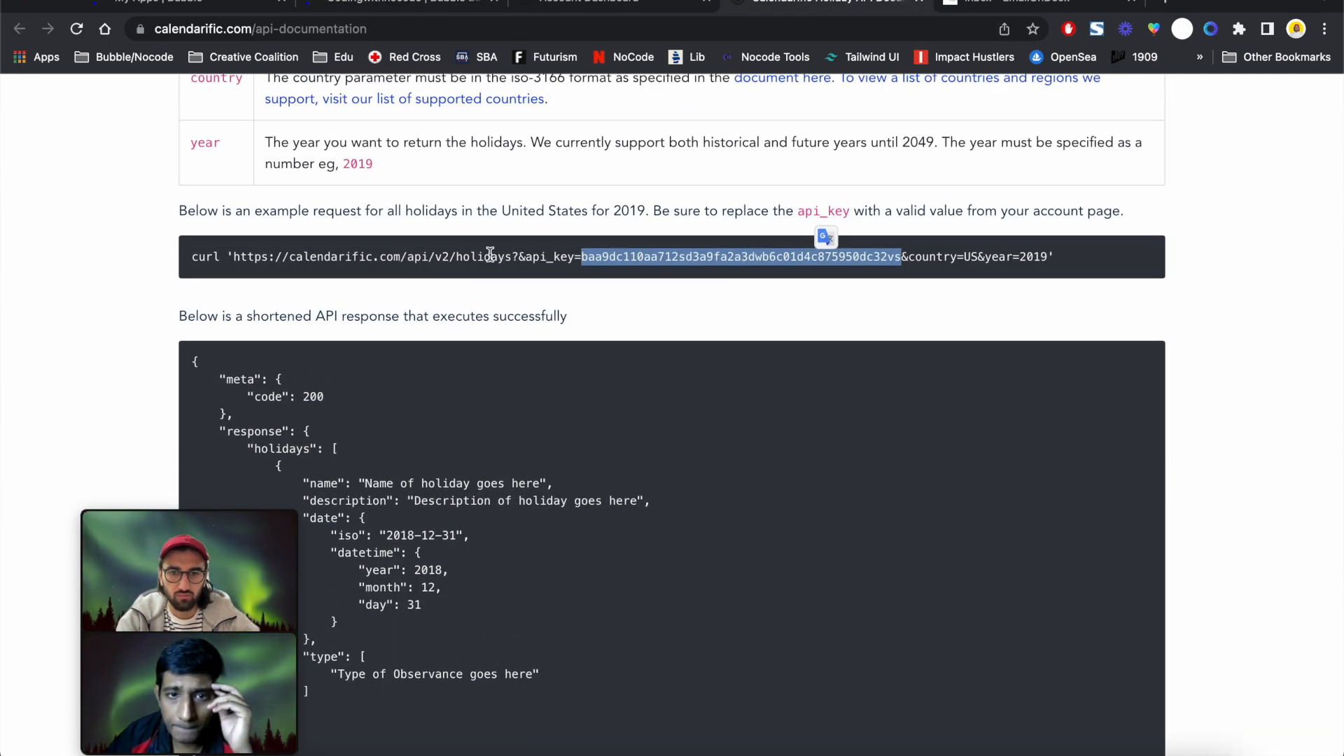
pyautogui.click(431, 7)
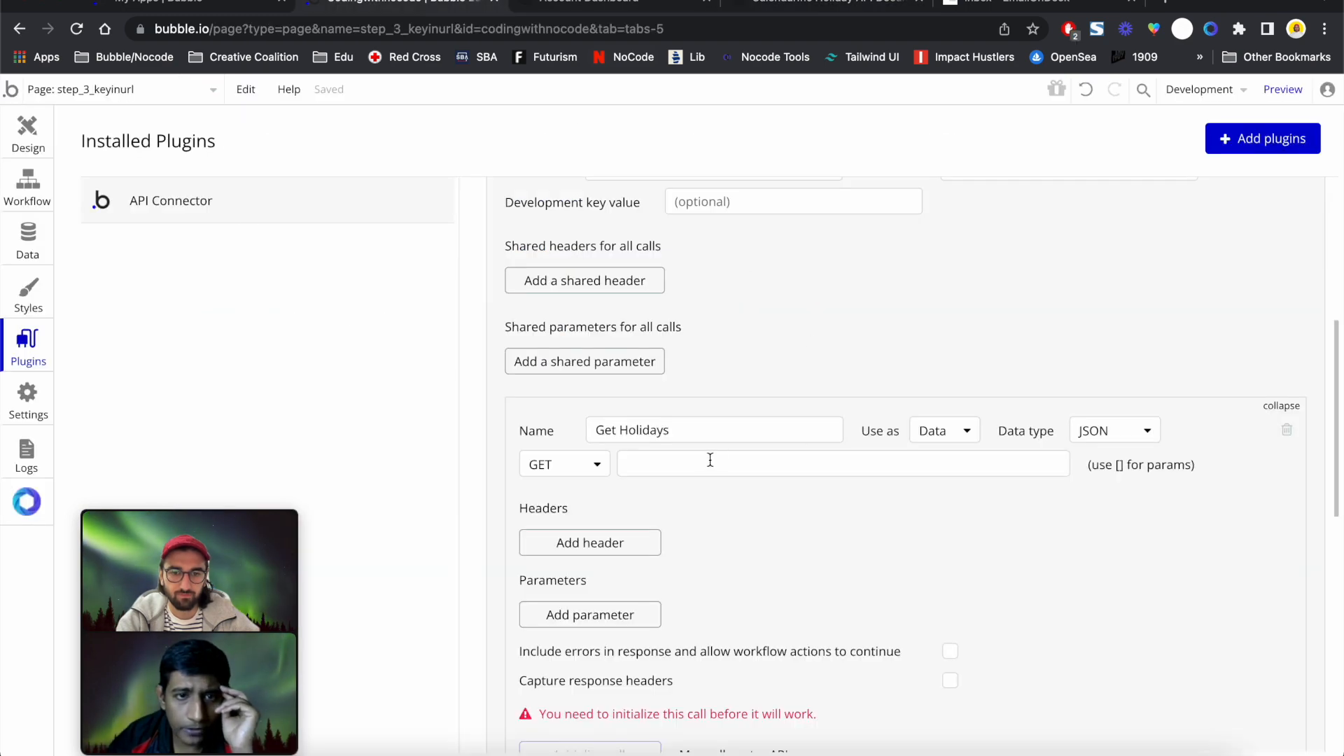
pyautogui.click(807, 9)
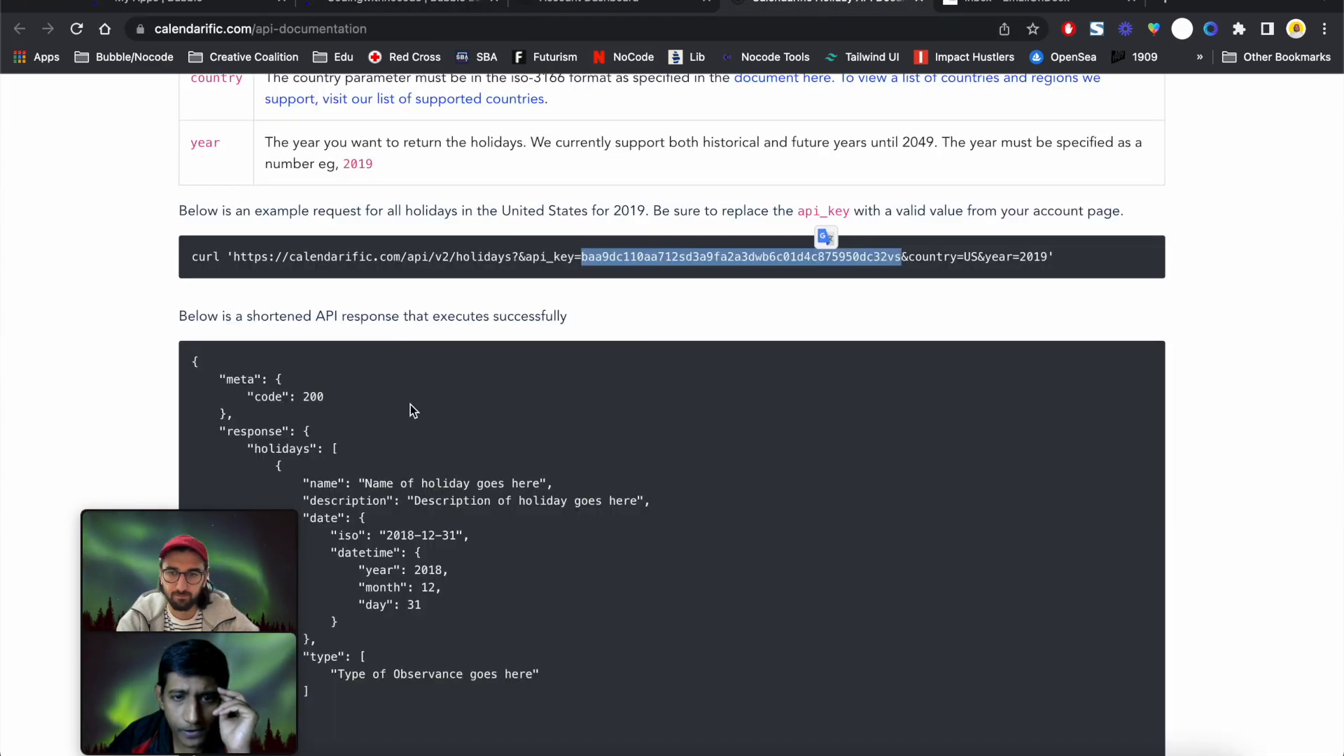
pyautogui.click(309, 251)
pyautogui.moveTo(236, 254); pyautogui.dragTo(513, 257)
pyautogui.hotkey('ctrl', 'c')
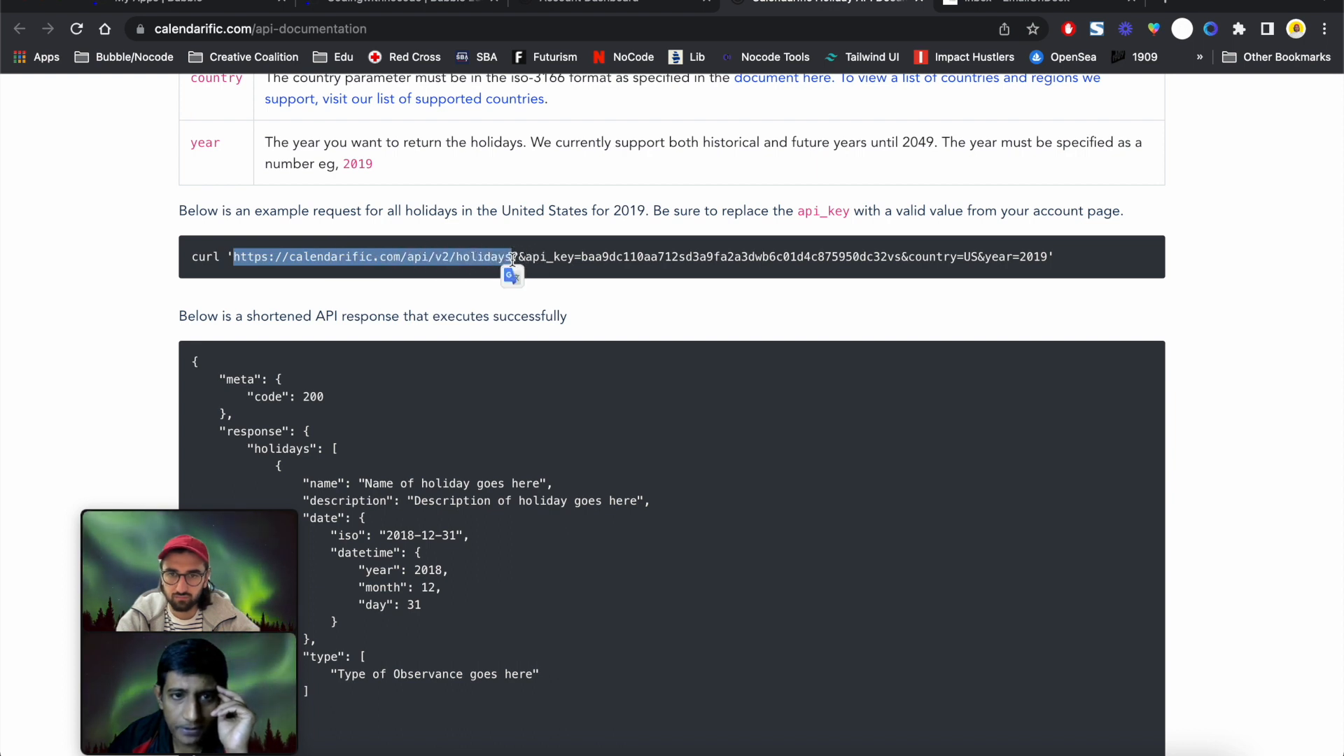
pyautogui.click(399, 4)
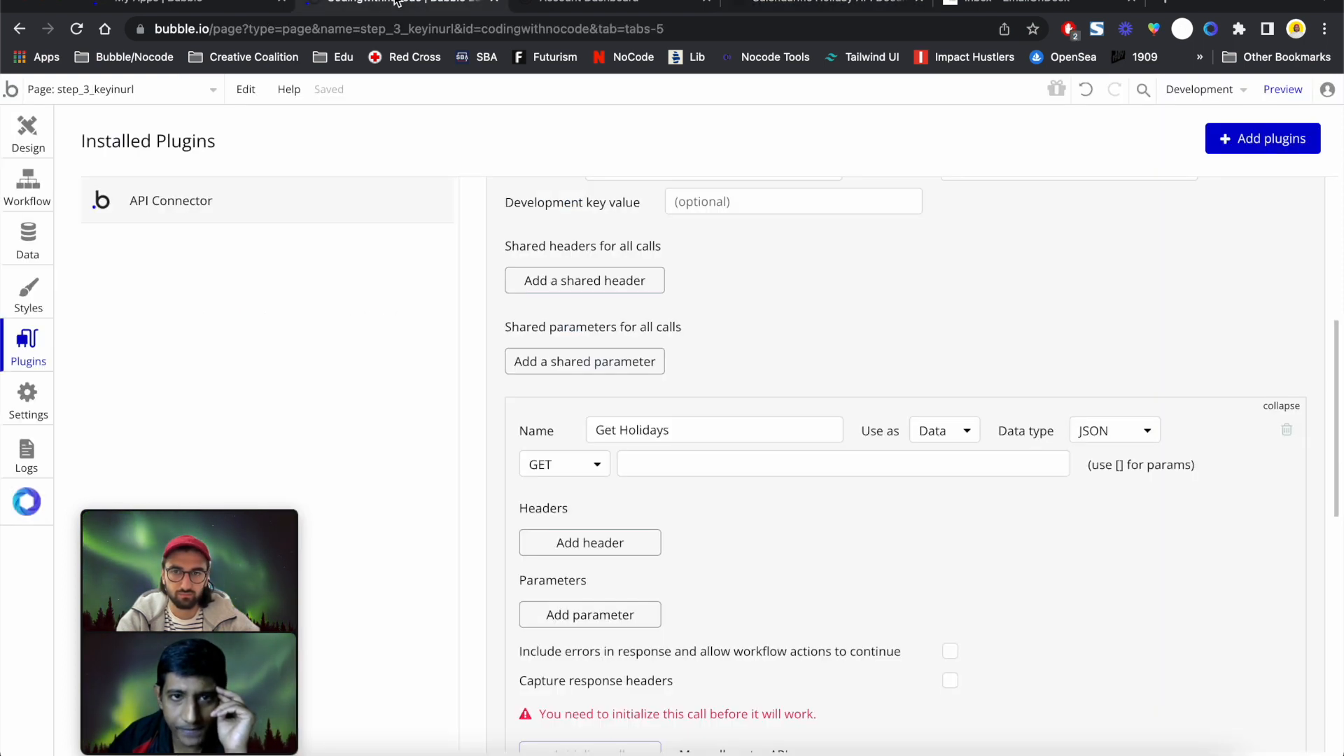
pyautogui.click(723, 464)
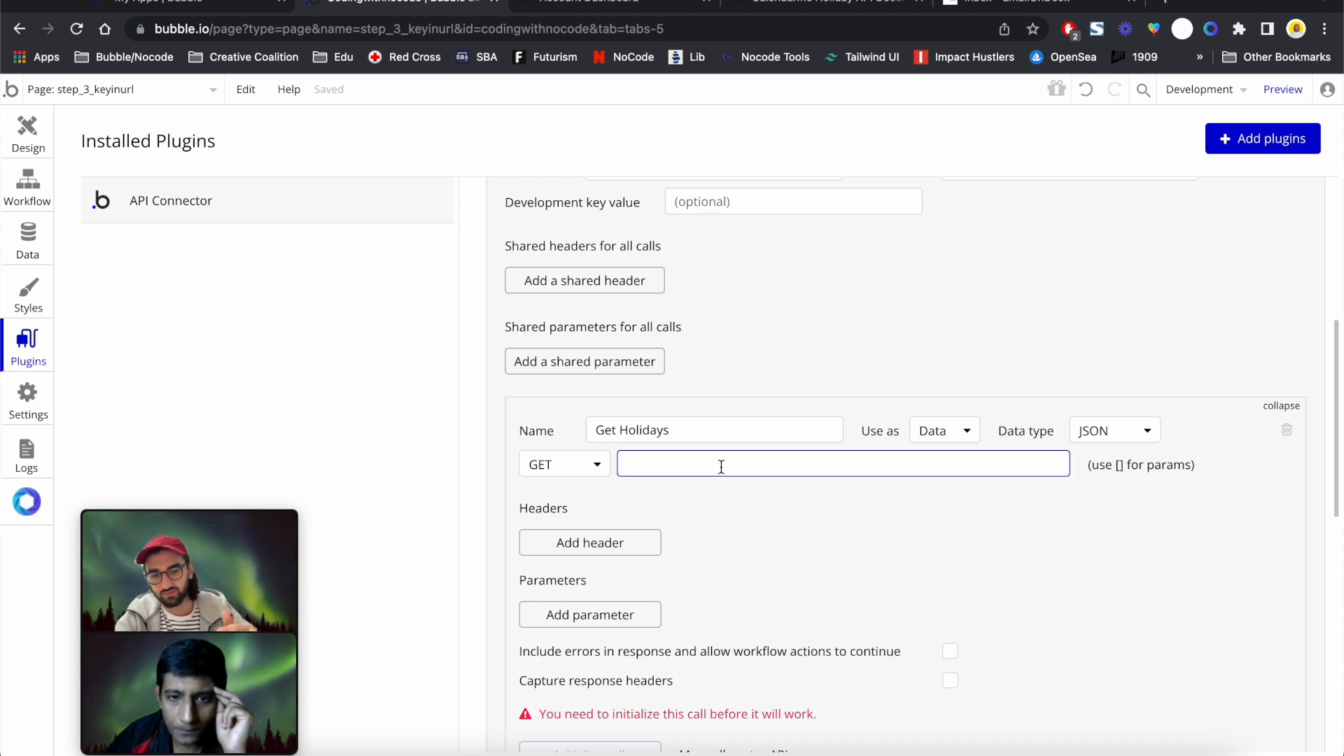
pyautogui.hotkey('ctrl', 'v')
pyautogui.click(813, 489)
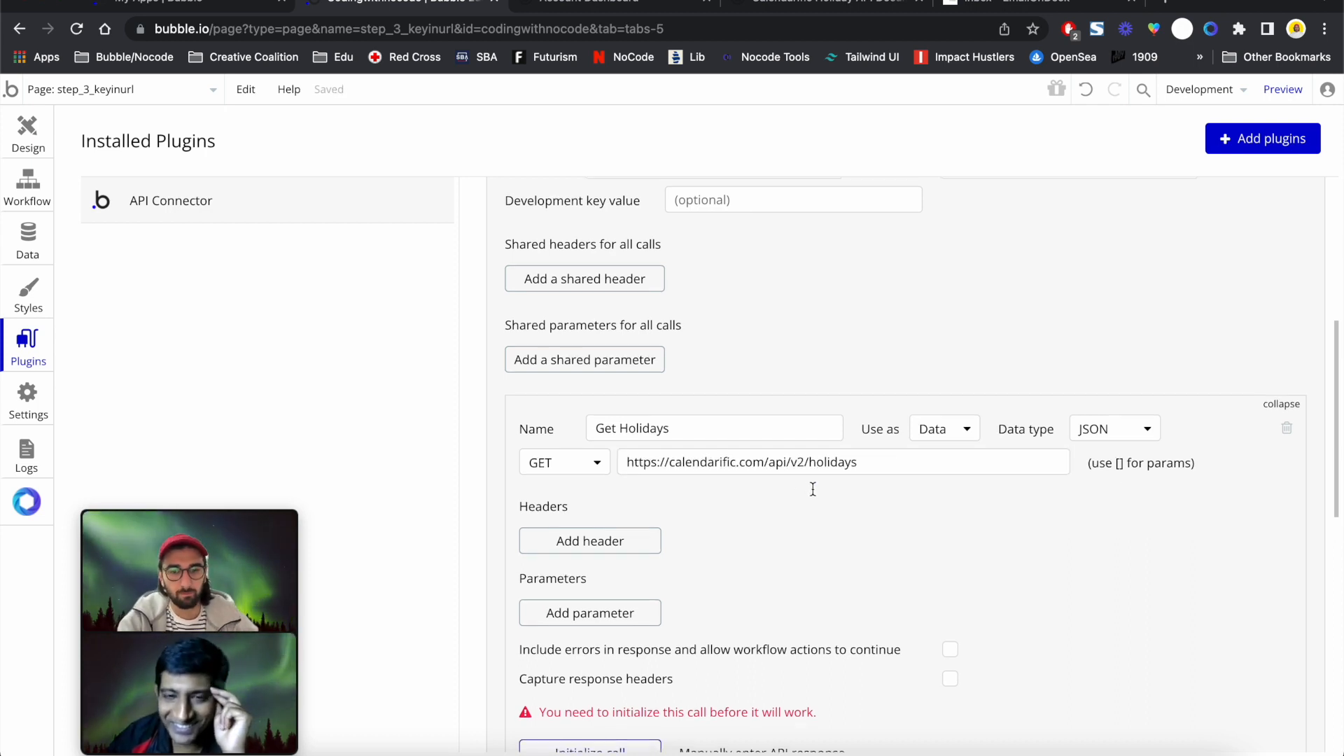
pyautogui.scroll(-3, 812, 489)
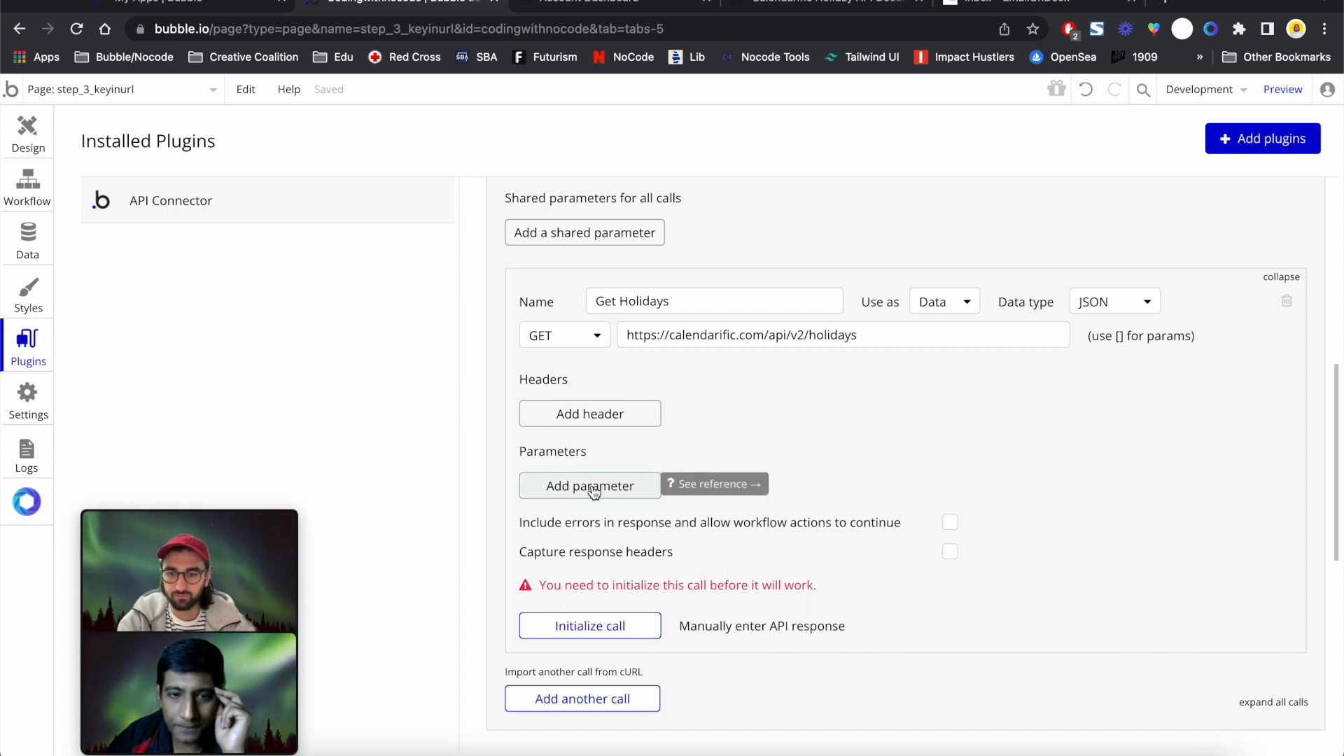
# Add two parameter rows to Get Holidays and make both non-private
pyautogui.click(593, 492)
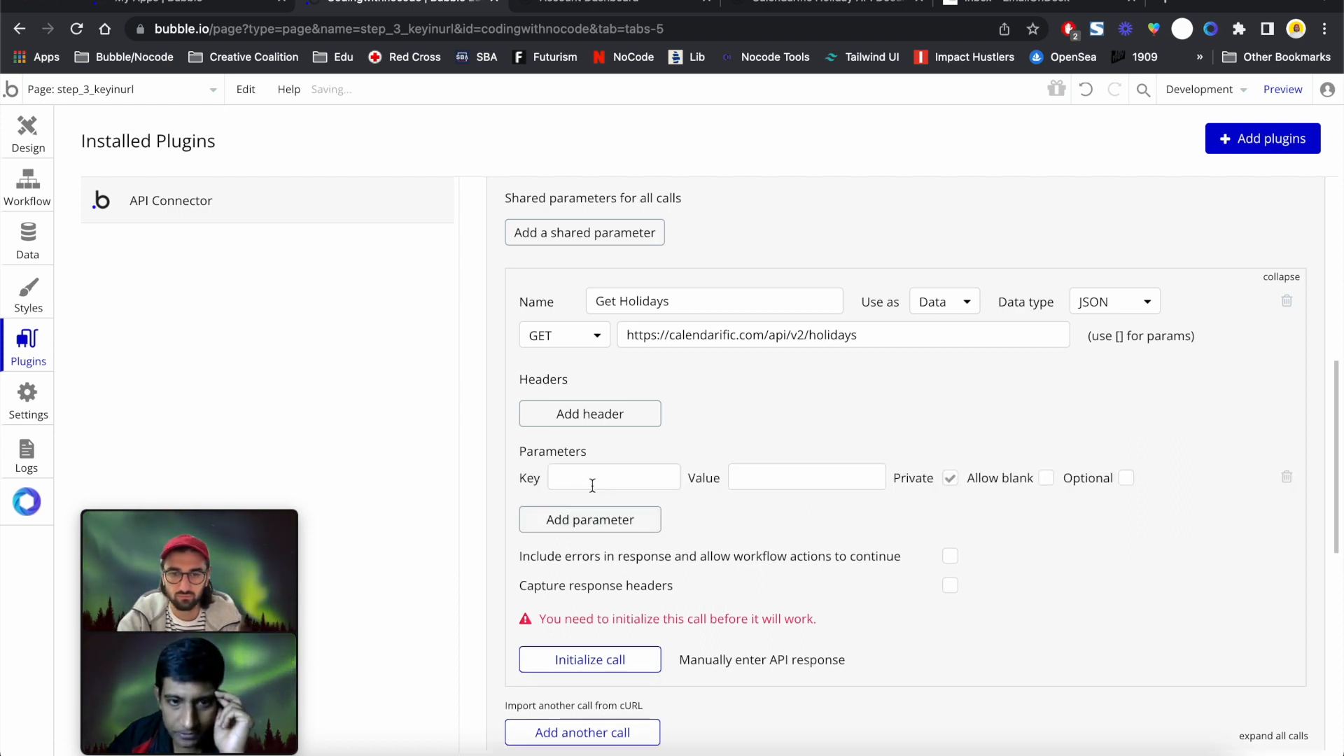
pyautogui.click(607, 525)
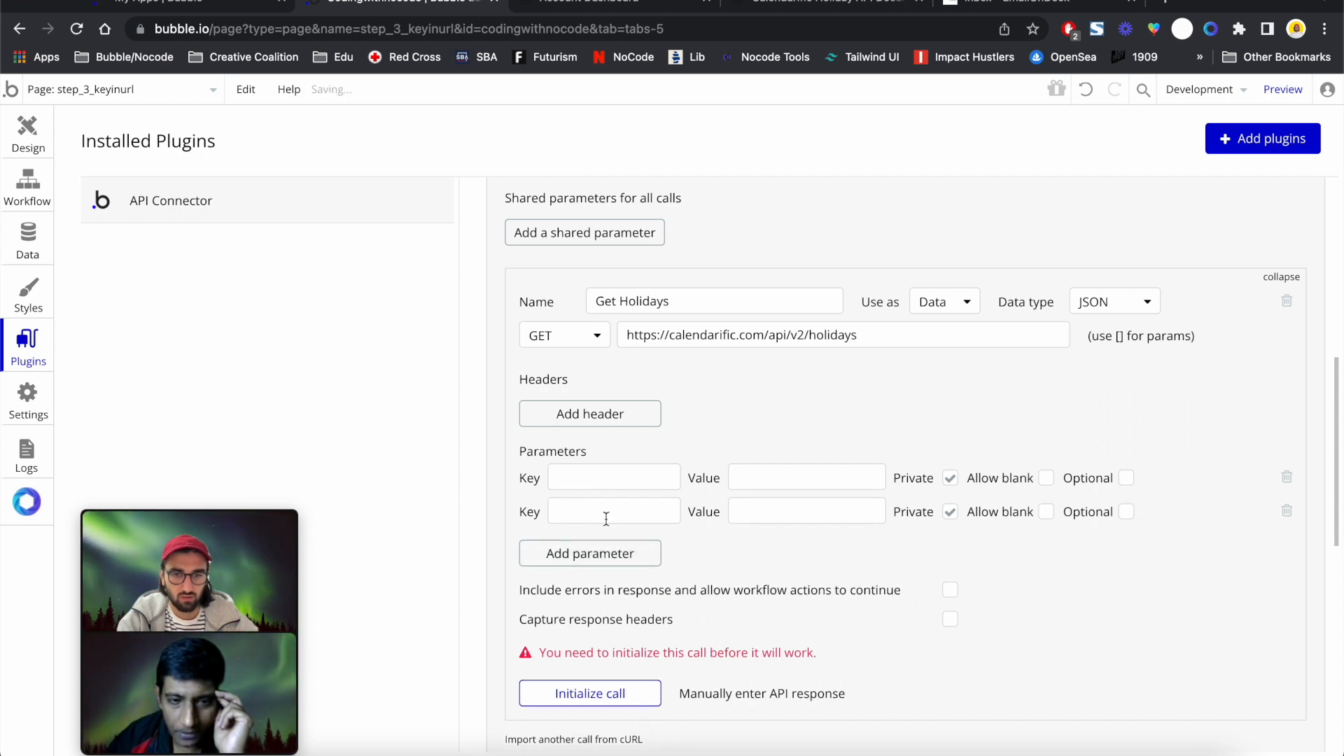
pyautogui.click(950, 478)
pyautogui.click(950, 512)
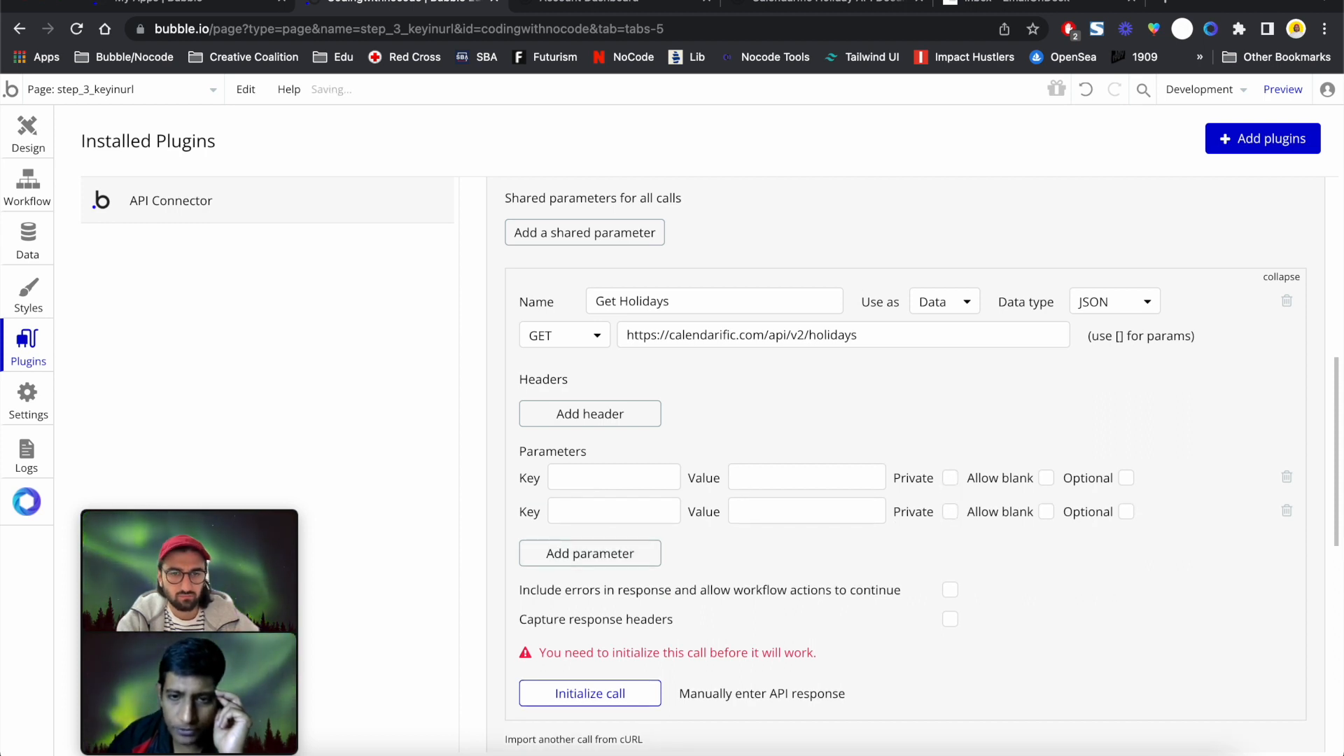
# Enter the parameter keys country (copied from the docs) and year
pyautogui.click(805, 5)
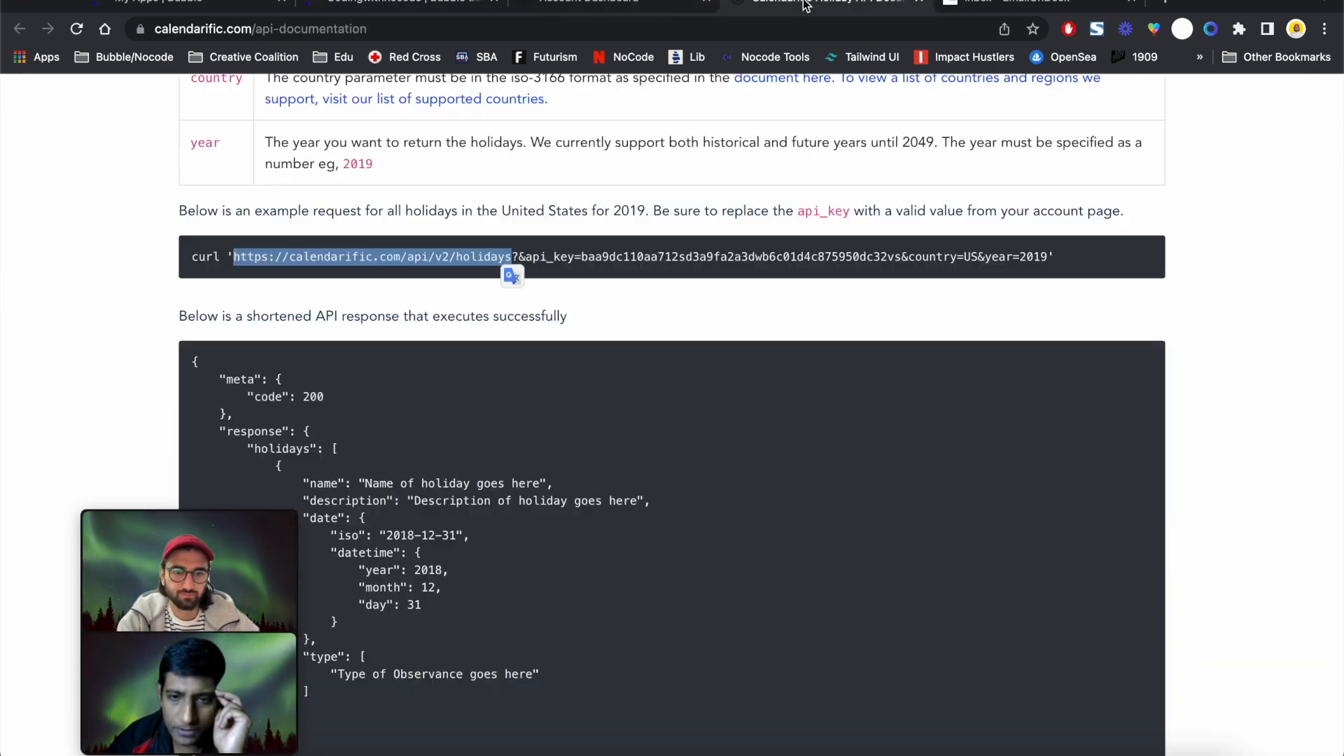
pyautogui.doubleClick(923, 256)
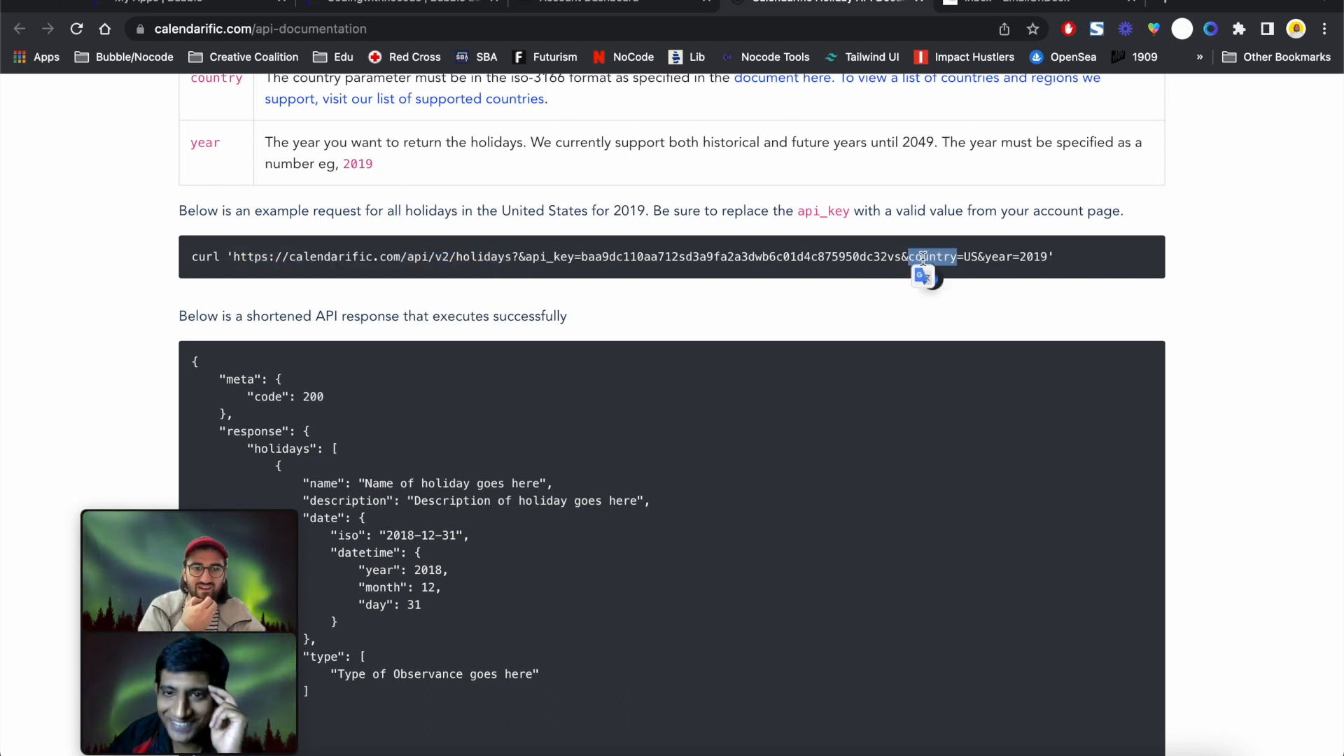
pyautogui.click(972, 256)
pyautogui.doubleClick(936, 256)
pyautogui.hotkey('ctrl', 'c')
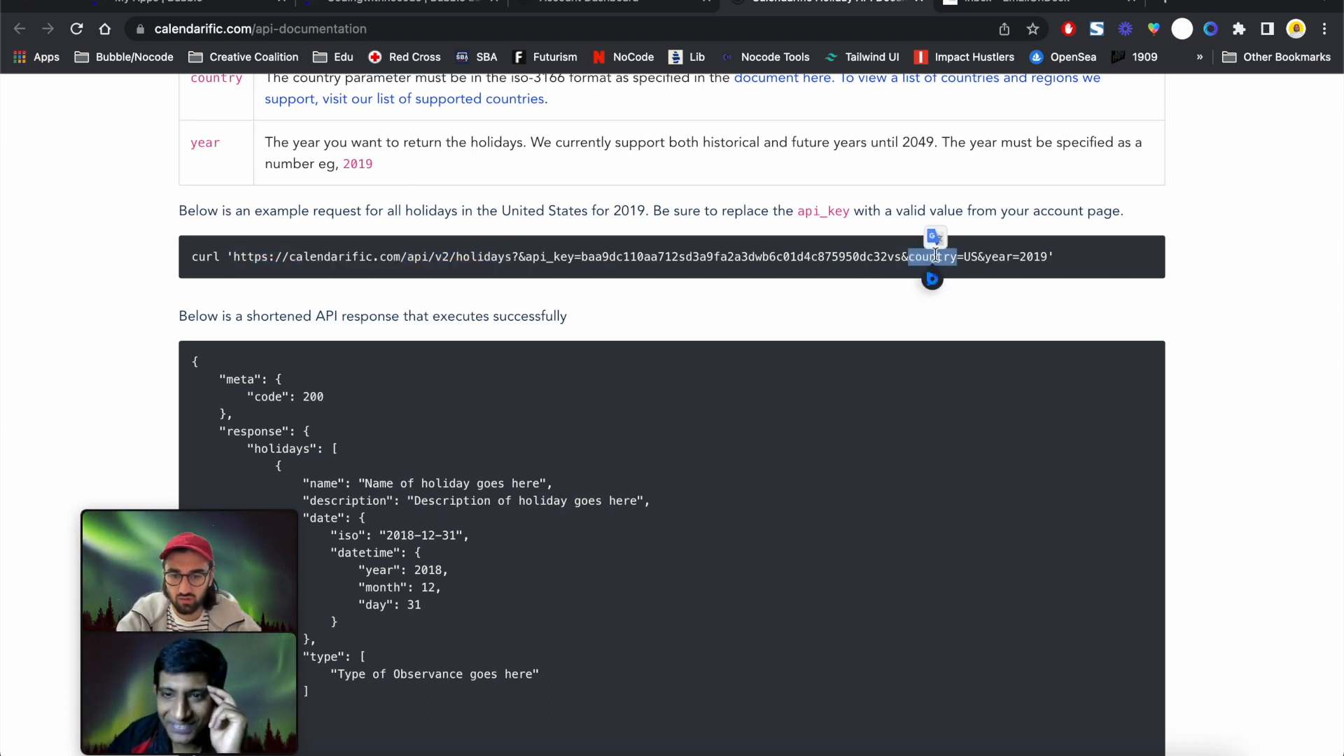
pyautogui.click(433, 13)
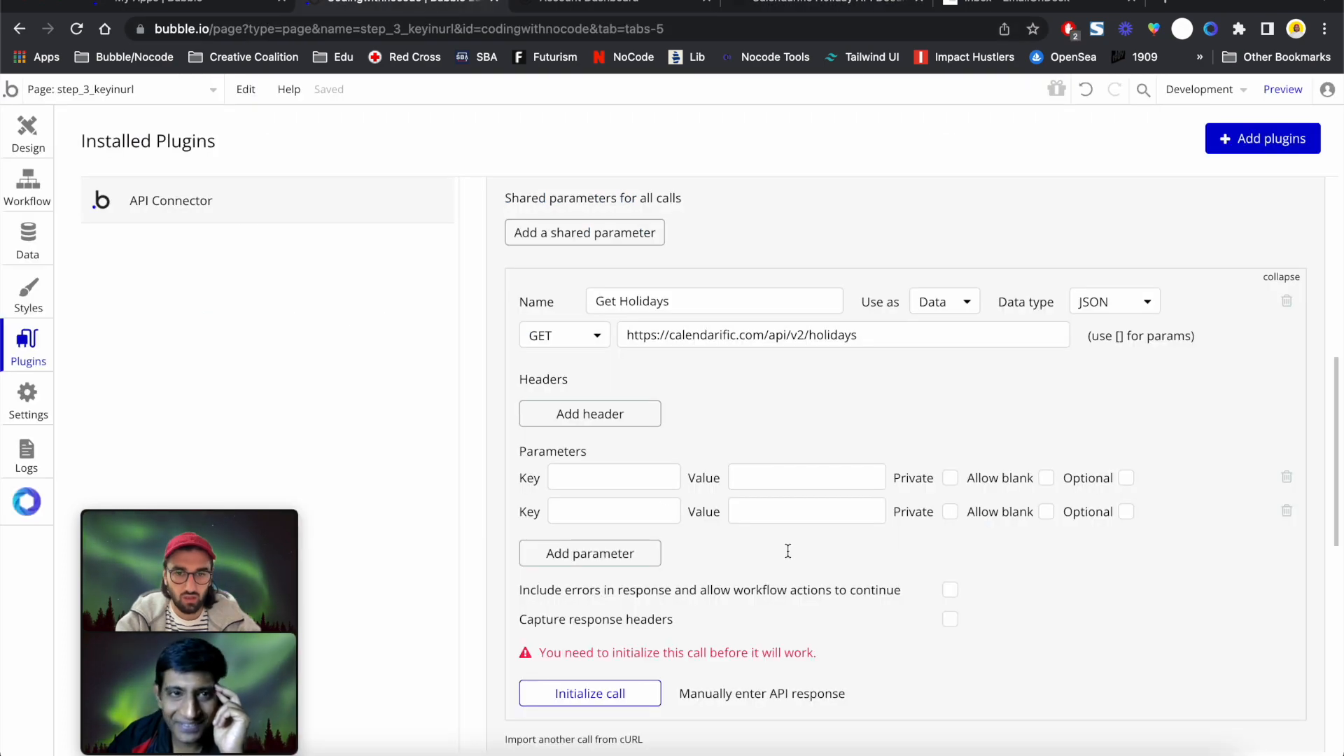
pyautogui.click(616, 468)
pyautogui.hotkey('ctrl', 'v')
pyautogui.click(643, 512)
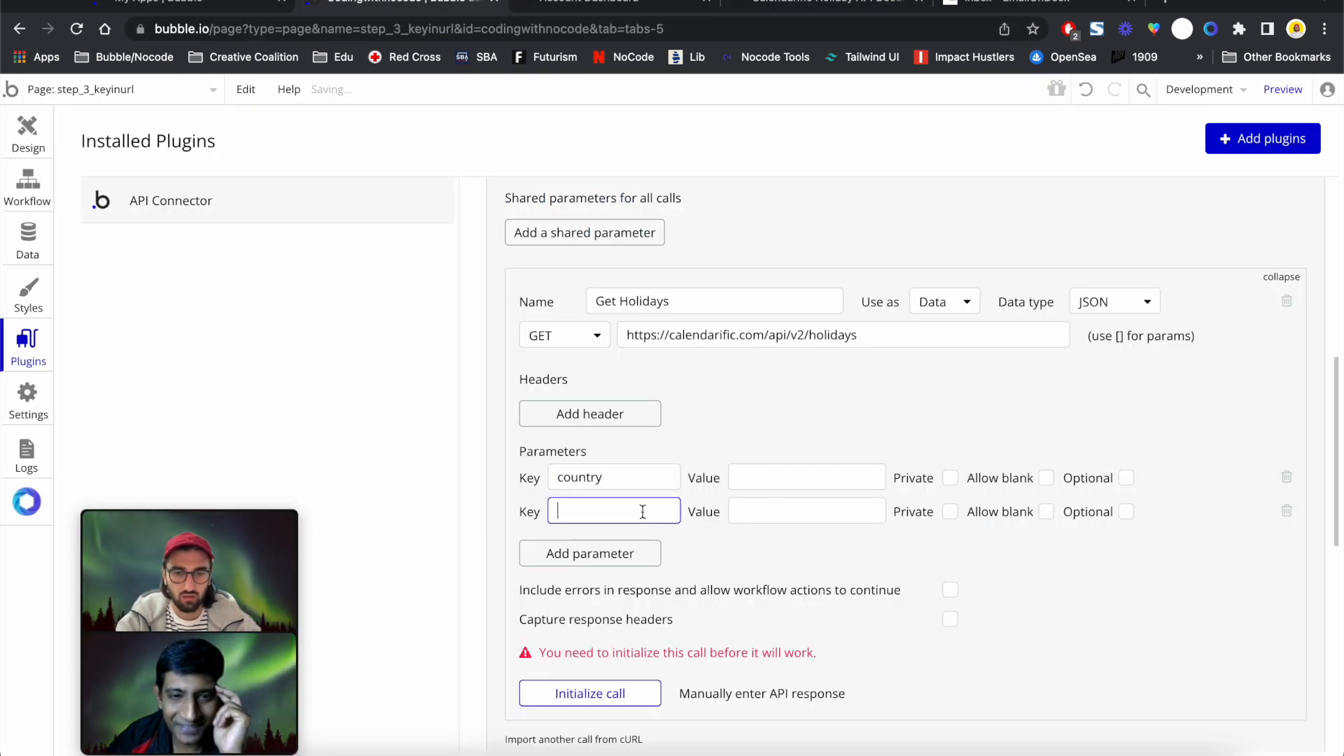
pyautogui.click(833, 10)
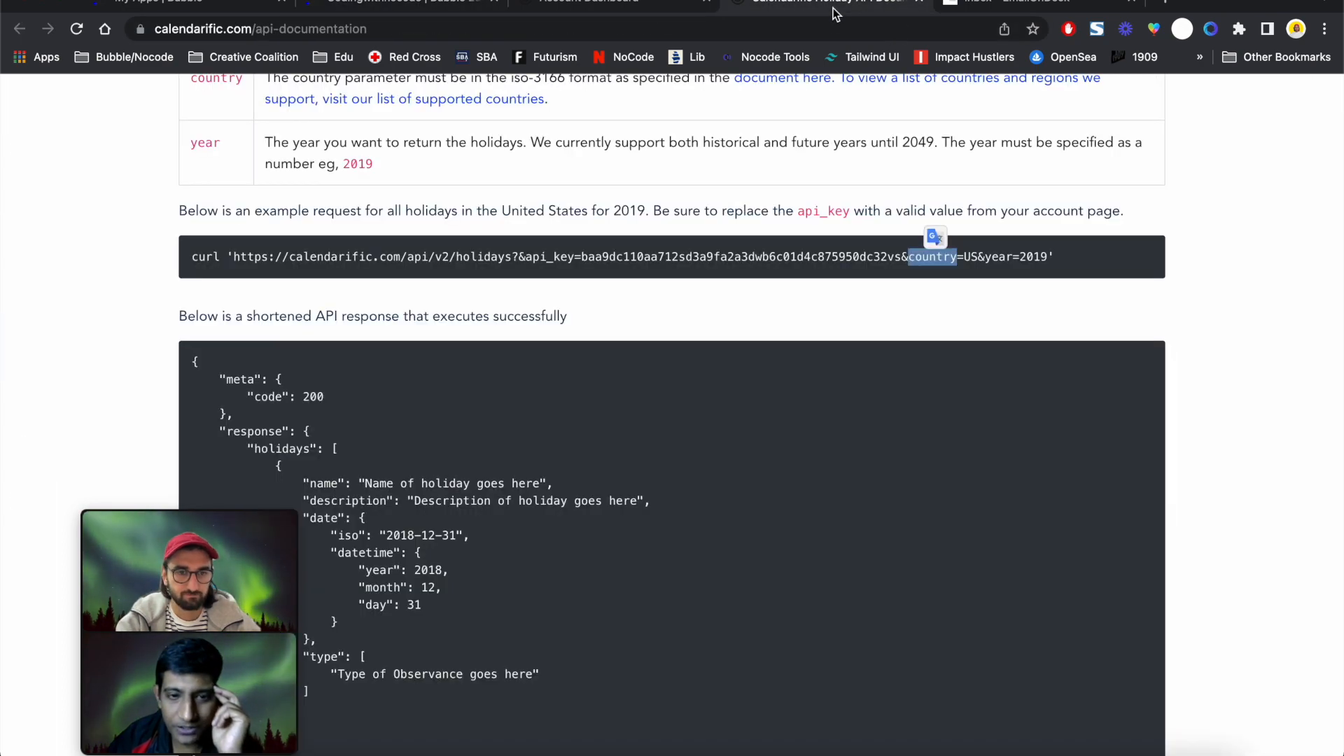
pyautogui.click(399, 10)
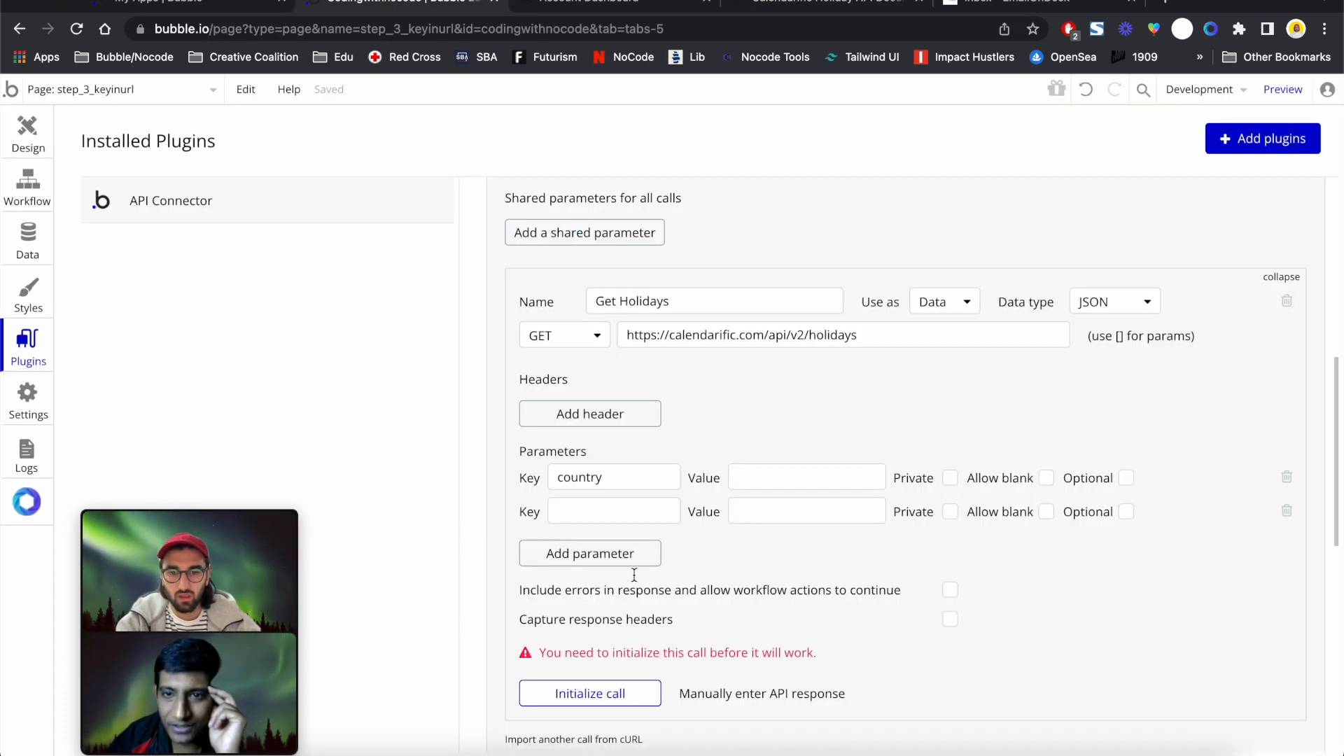
pyautogui.click(595, 512)
pyautogui.write('year')
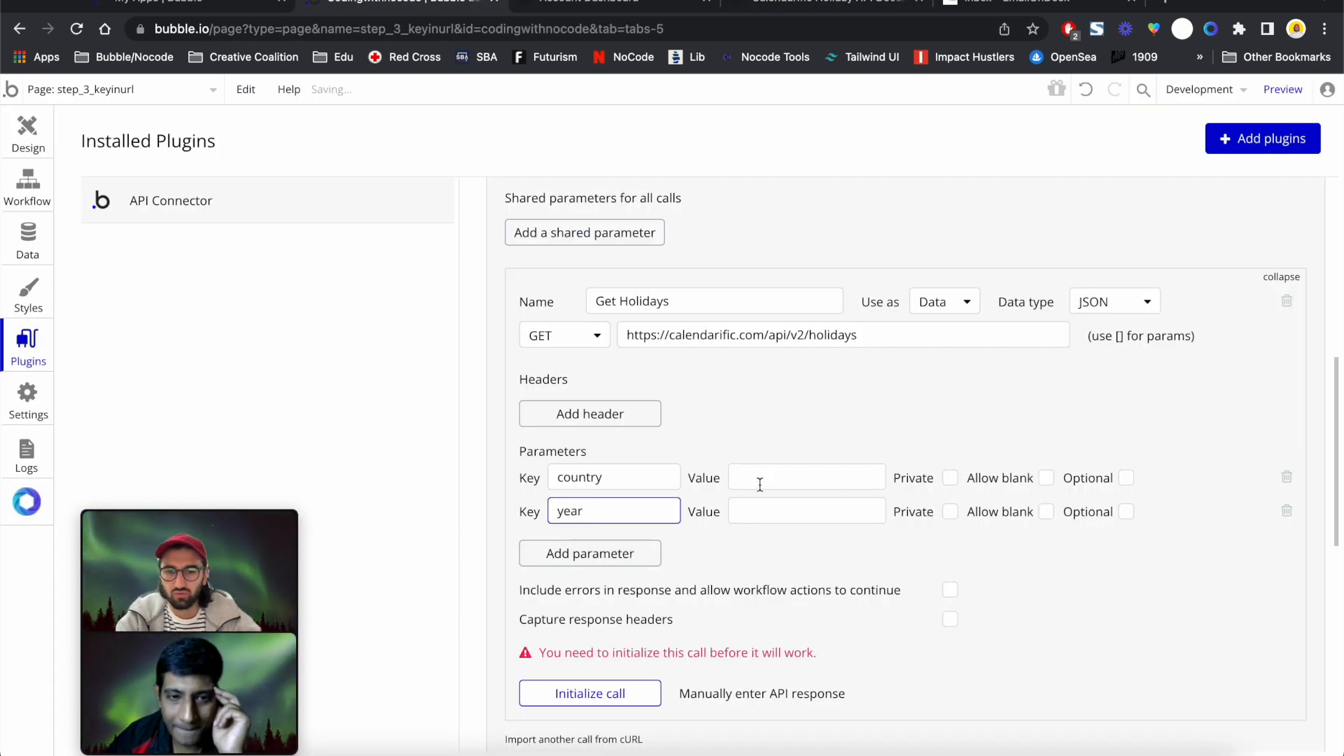
# Set the parameter values to us for country and 2019 for year
pyautogui.click(760, 483)
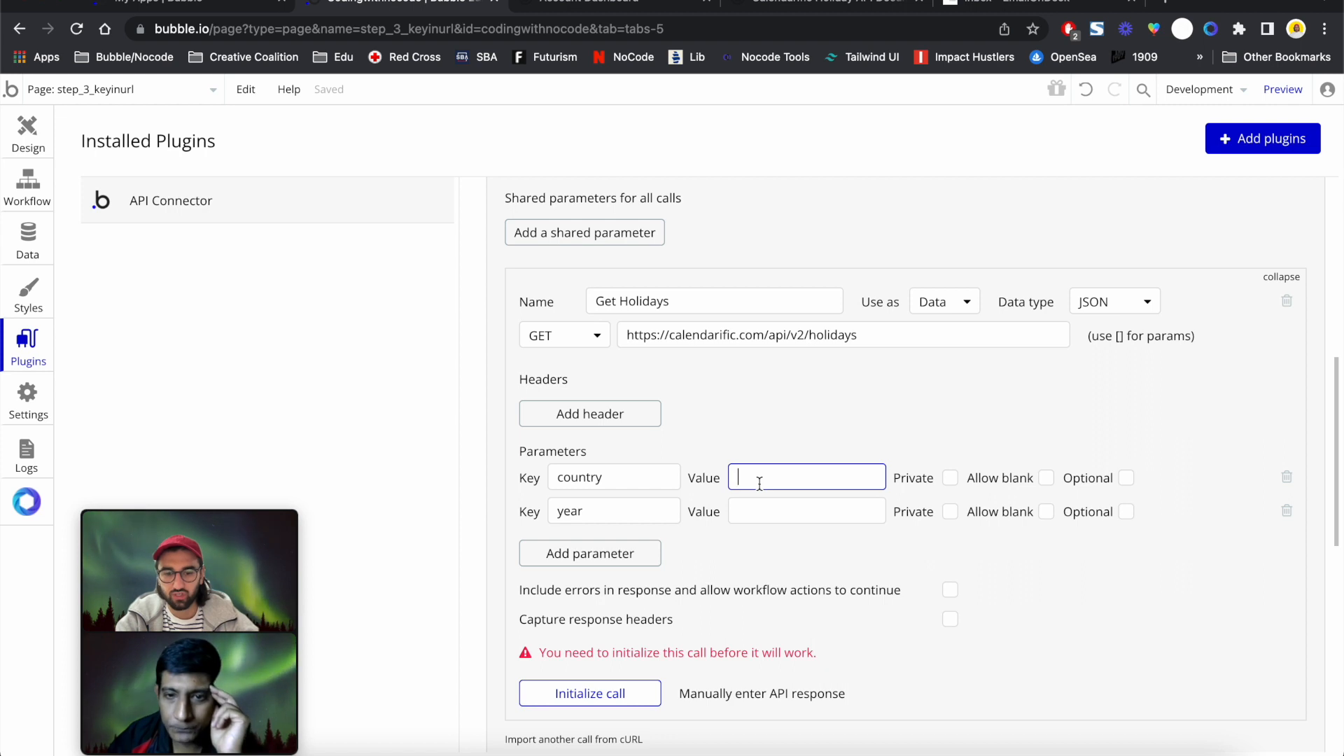
pyautogui.write('us')
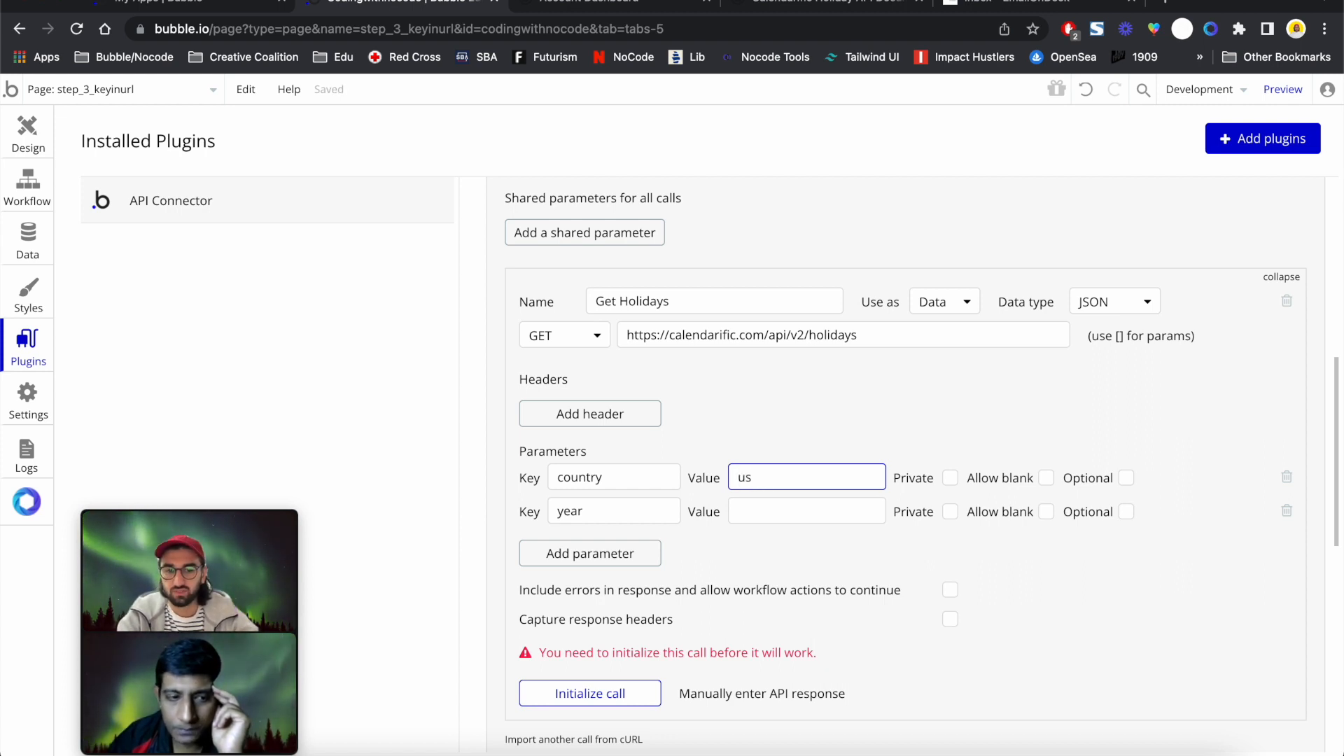
pyautogui.click(768, 516)
pyautogui.write('2019')
pyautogui.click(766, 561)
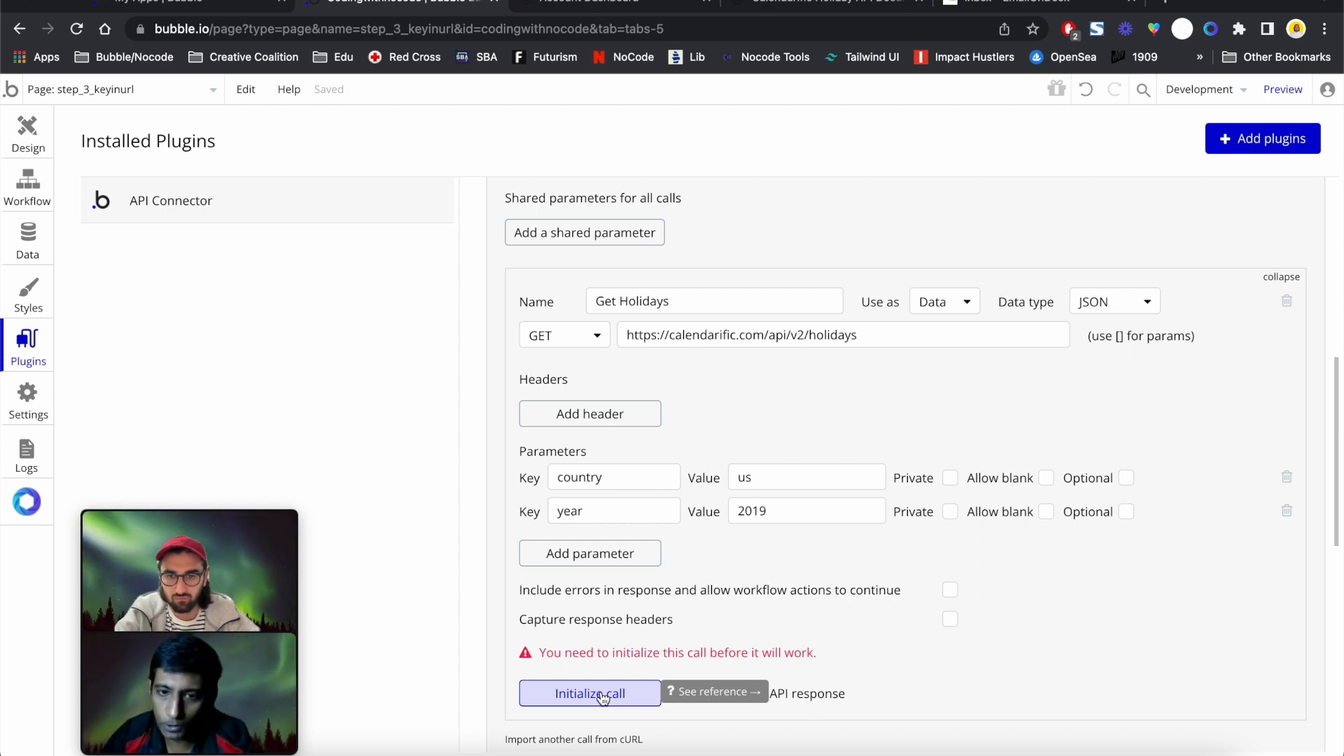
pyautogui.click(642, 696)
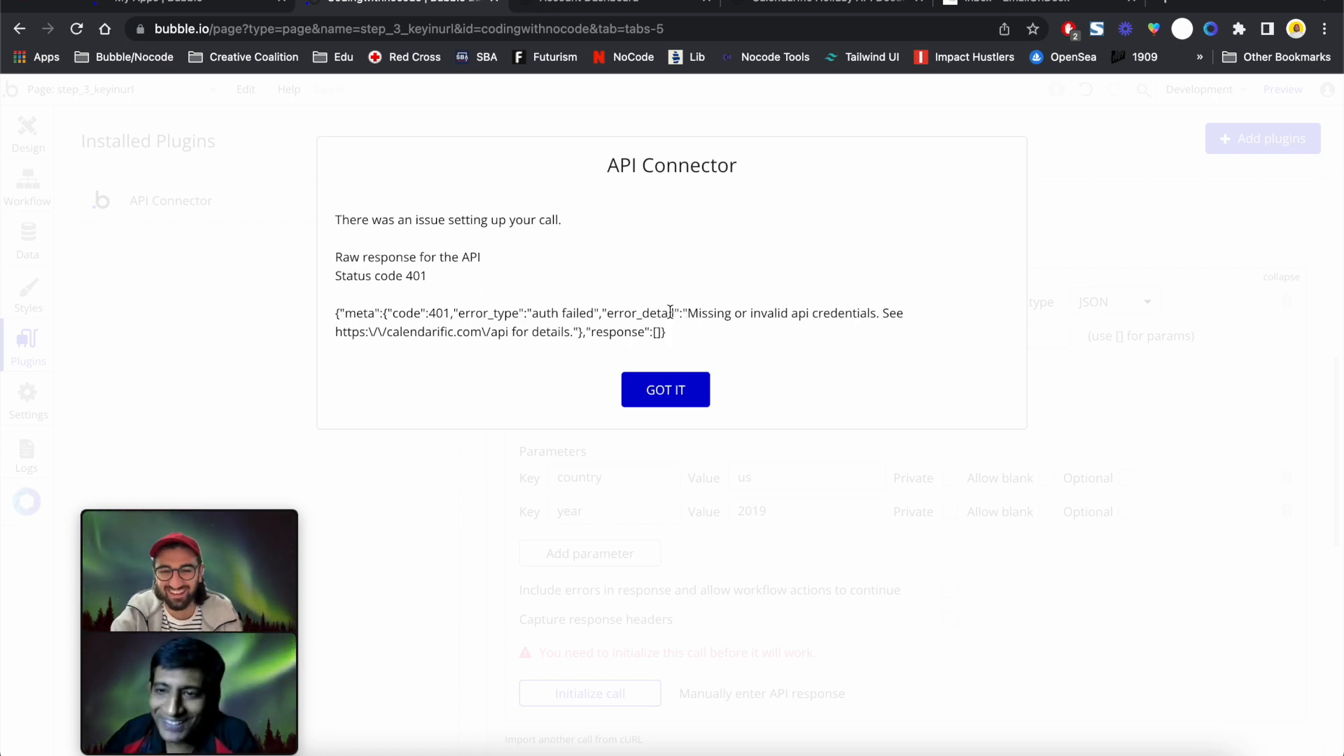
pyautogui.moveTo(689, 313); pyautogui.dragTo(880, 313)
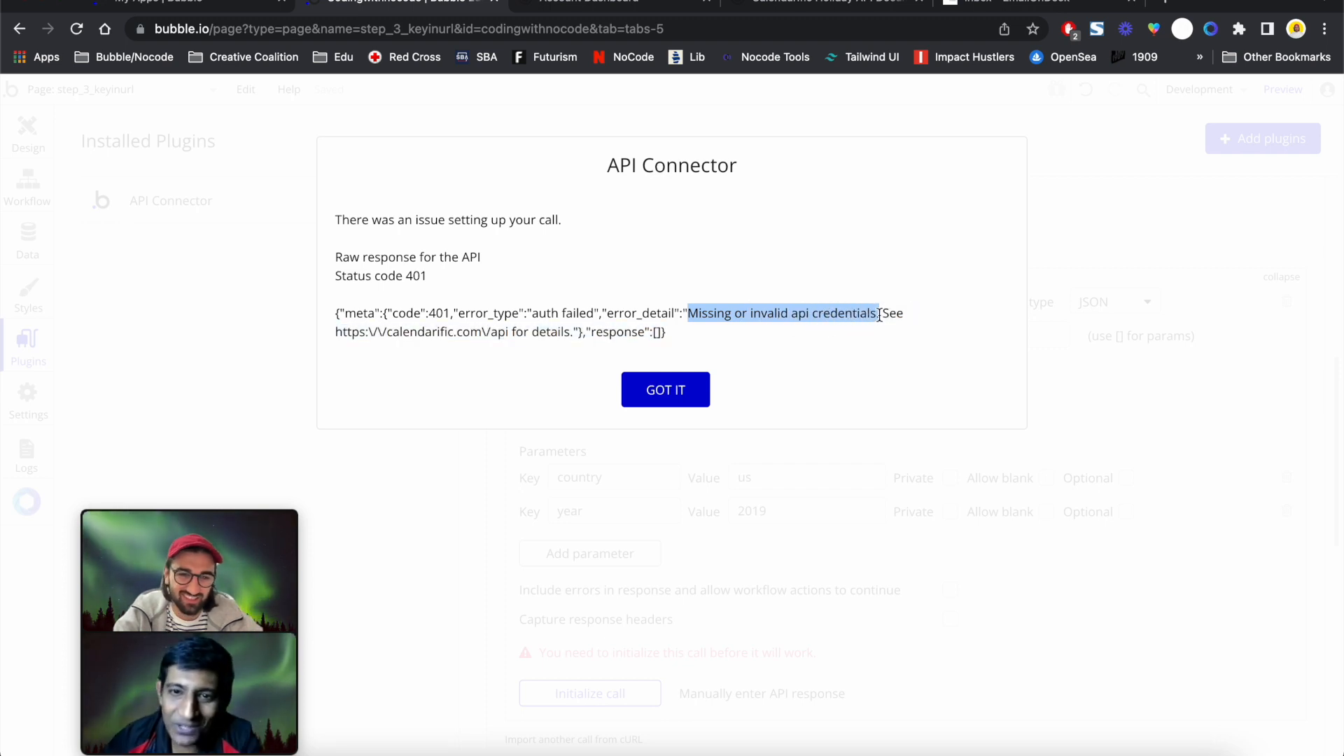
pyautogui.click(666, 390)
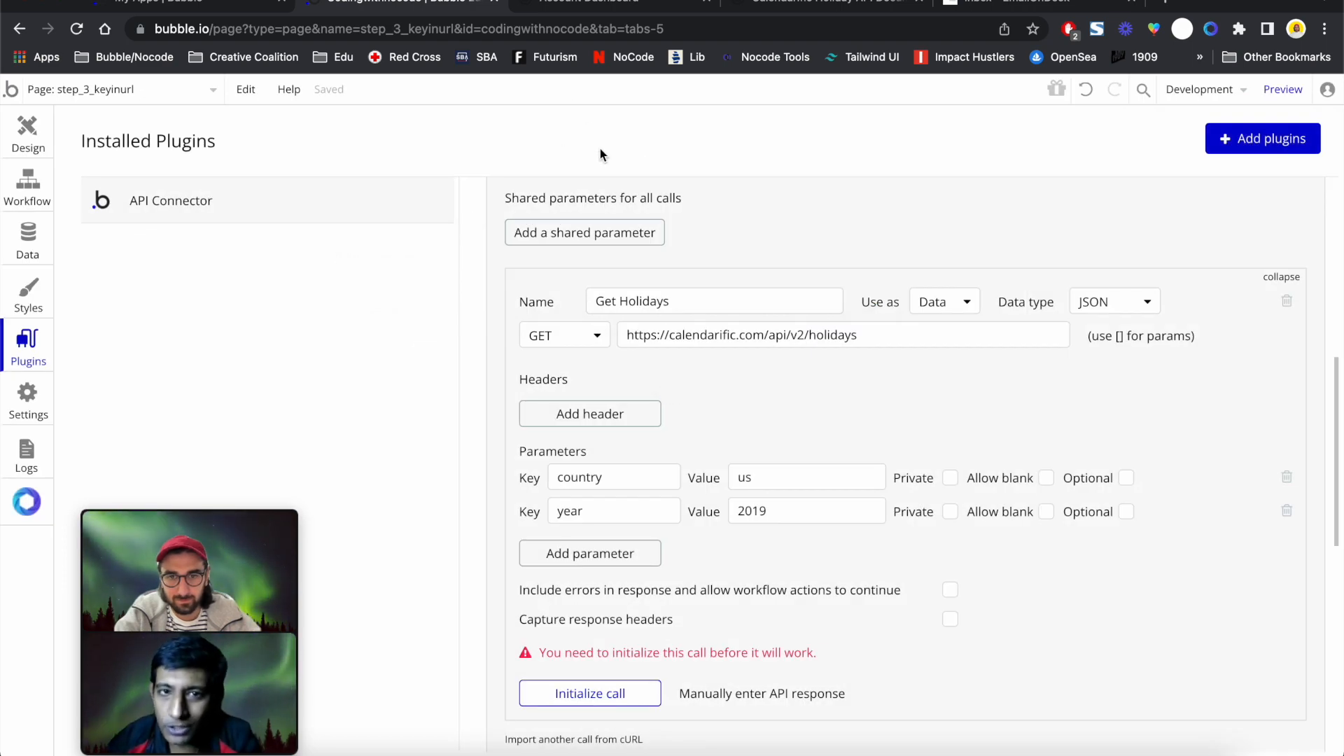
pyautogui.scroll(3, 602, 175)
# Copy the API key from the Calendarific account page and paste it over the old Key value
pyautogui.scroll(1, 603, 189)
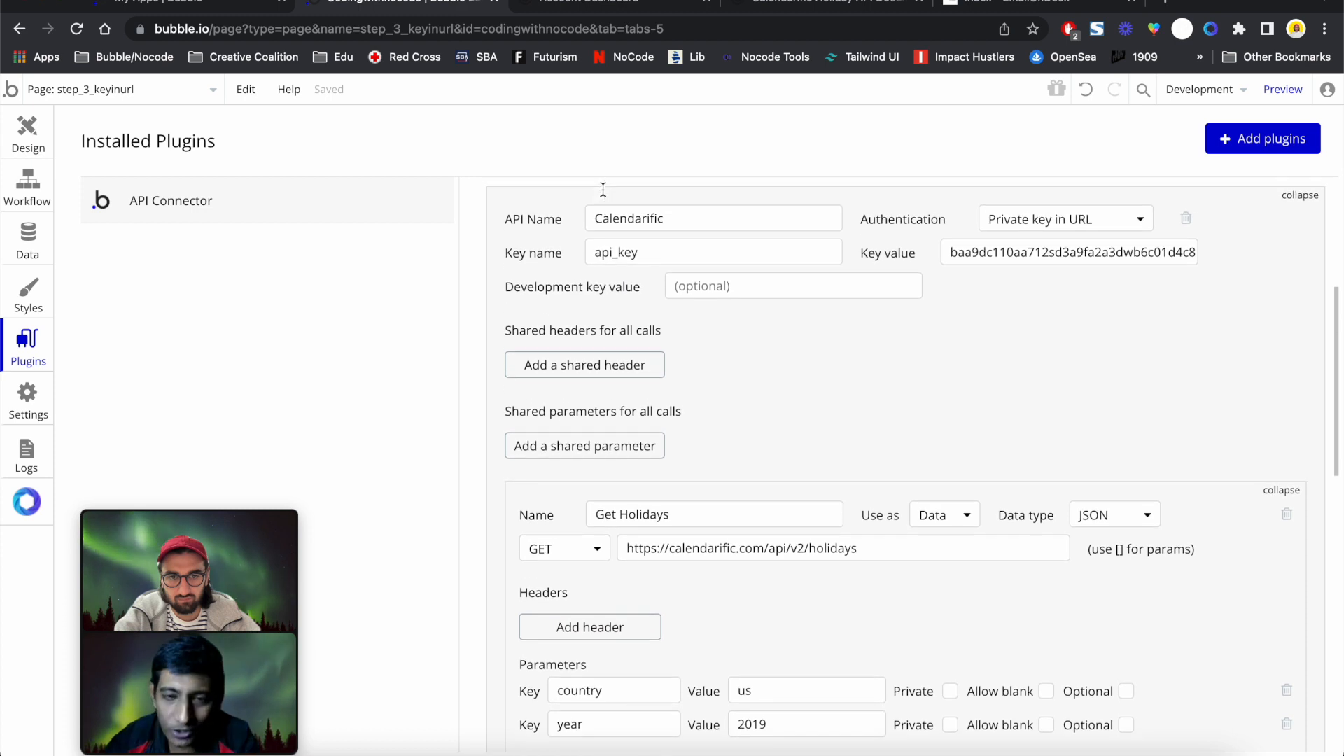
pyautogui.doubleClick(1018, 253)
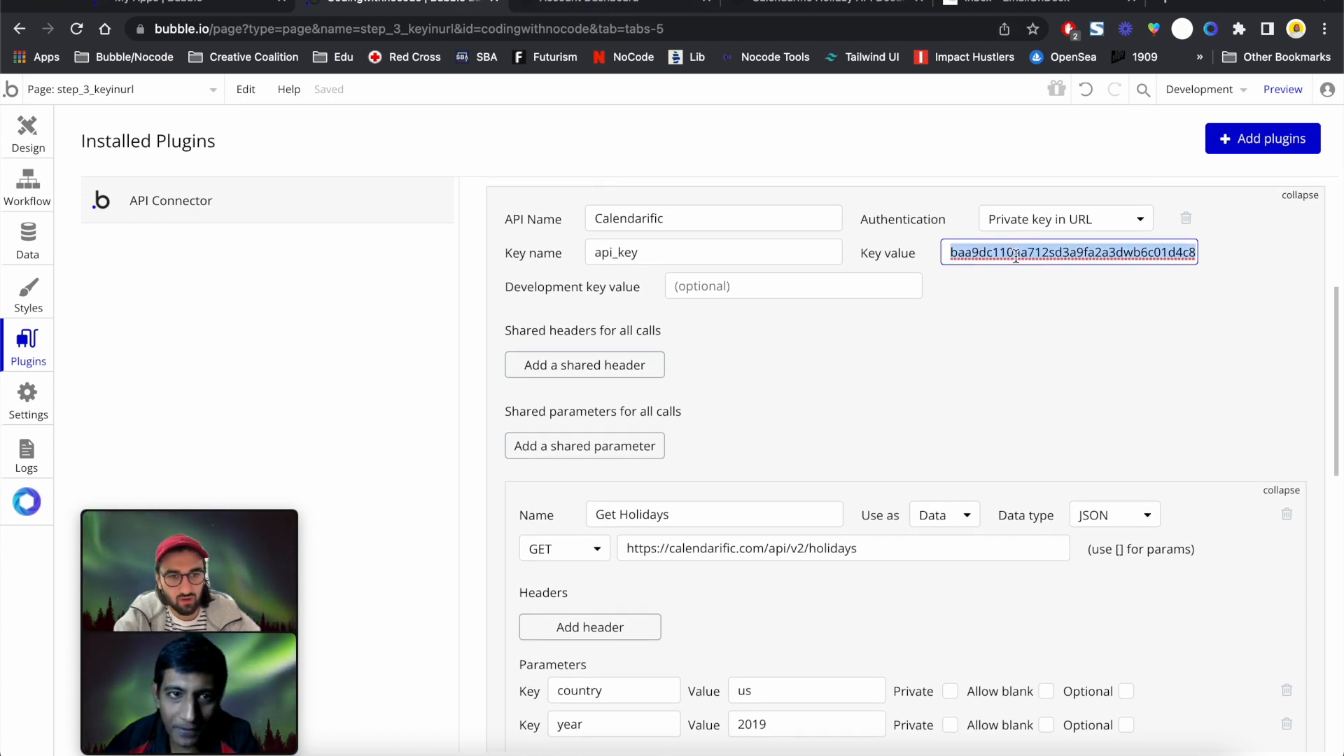
pyautogui.click(633, 7)
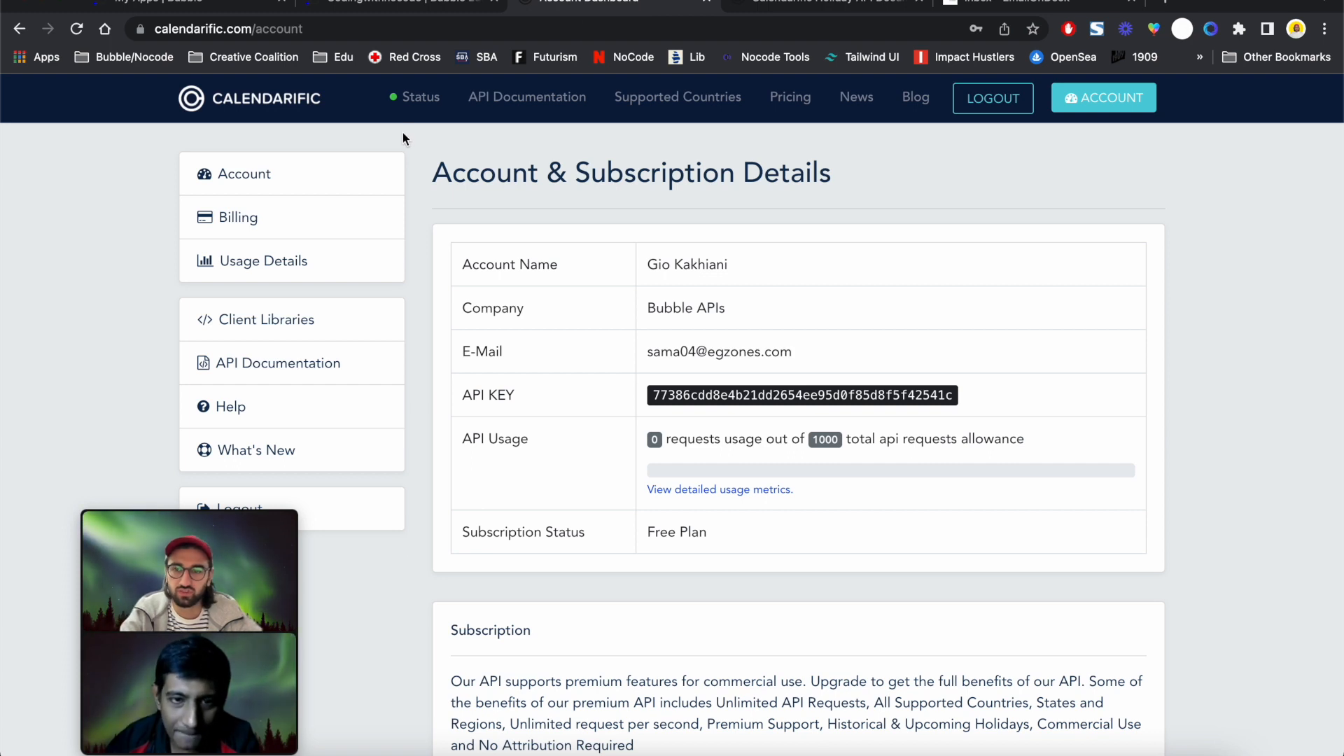
pyautogui.moveTo(516, 395); pyautogui.dragTo(462, 397)
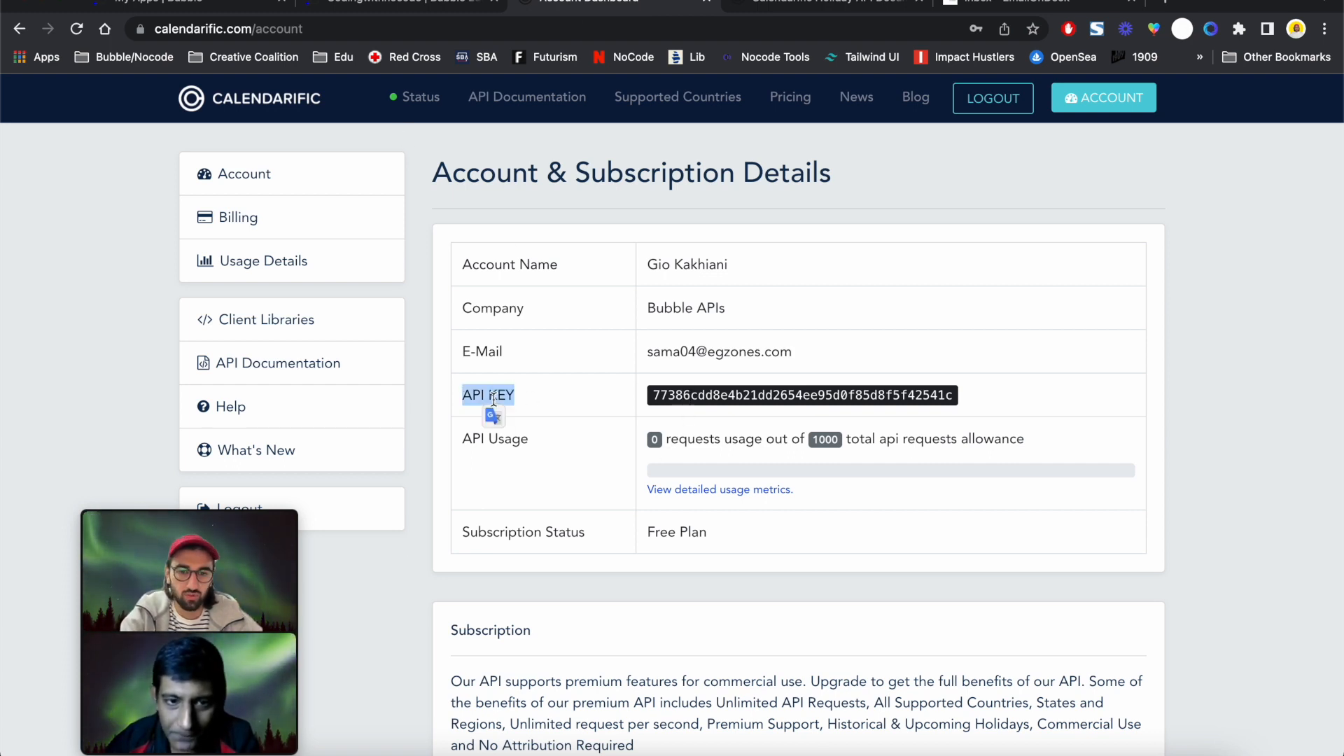
pyautogui.doubleClick(671, 399)
pyautogui.press('super+c')
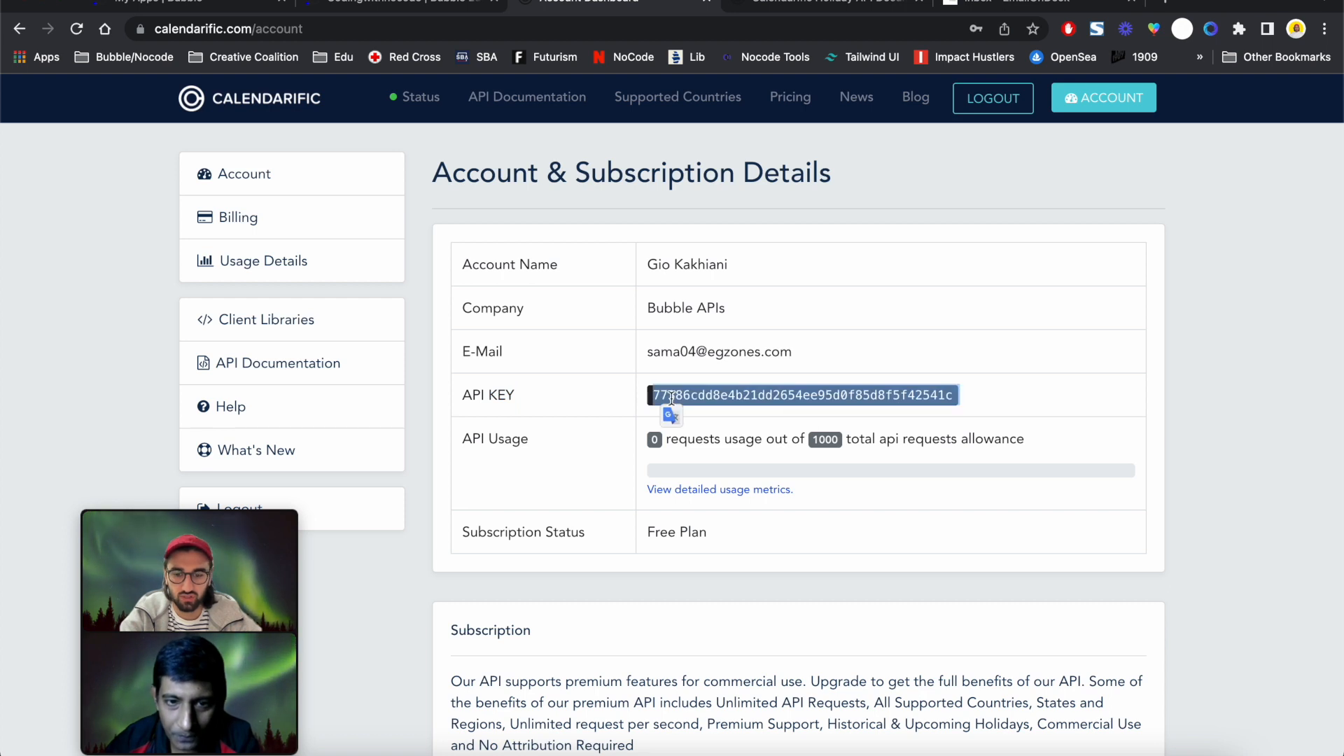
pyautogui.click(360, 12)
pyautogui.doubleClick(989, 253)
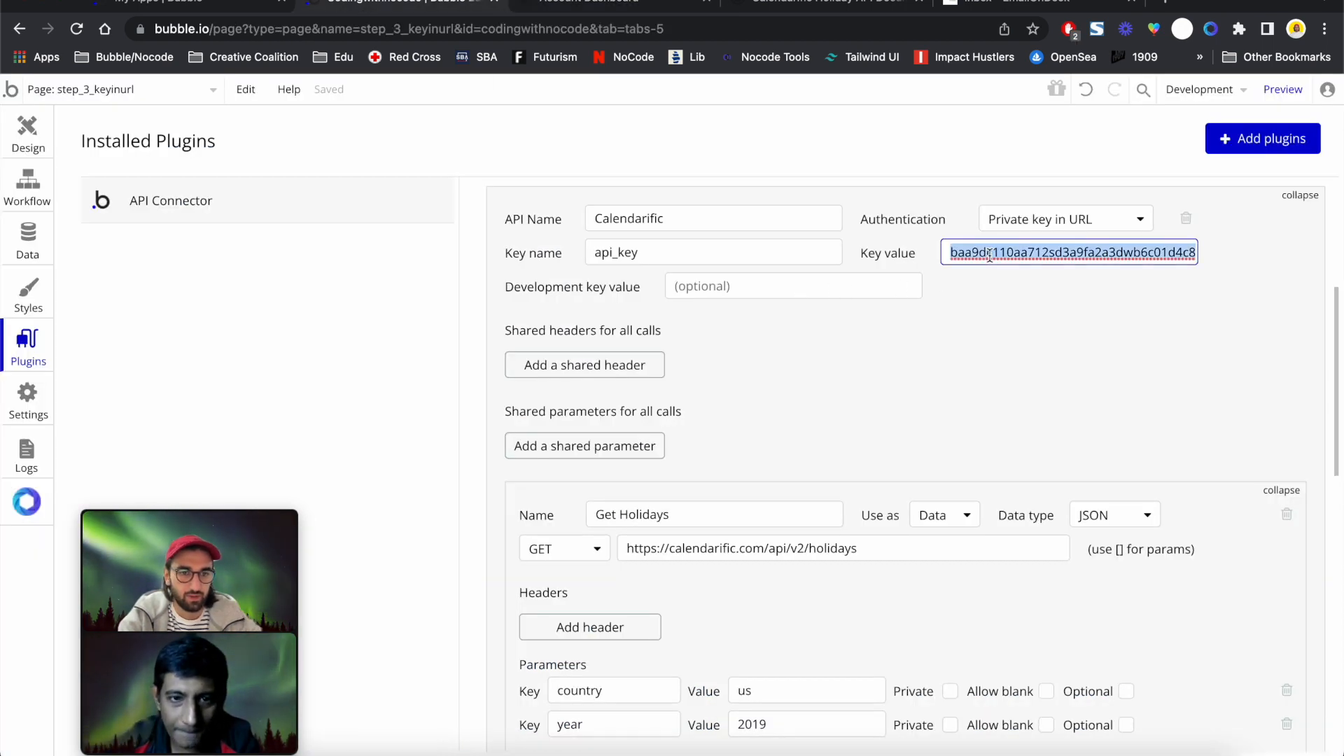
pyautogui.press('super+v')
pyautogui.click(991, 328)
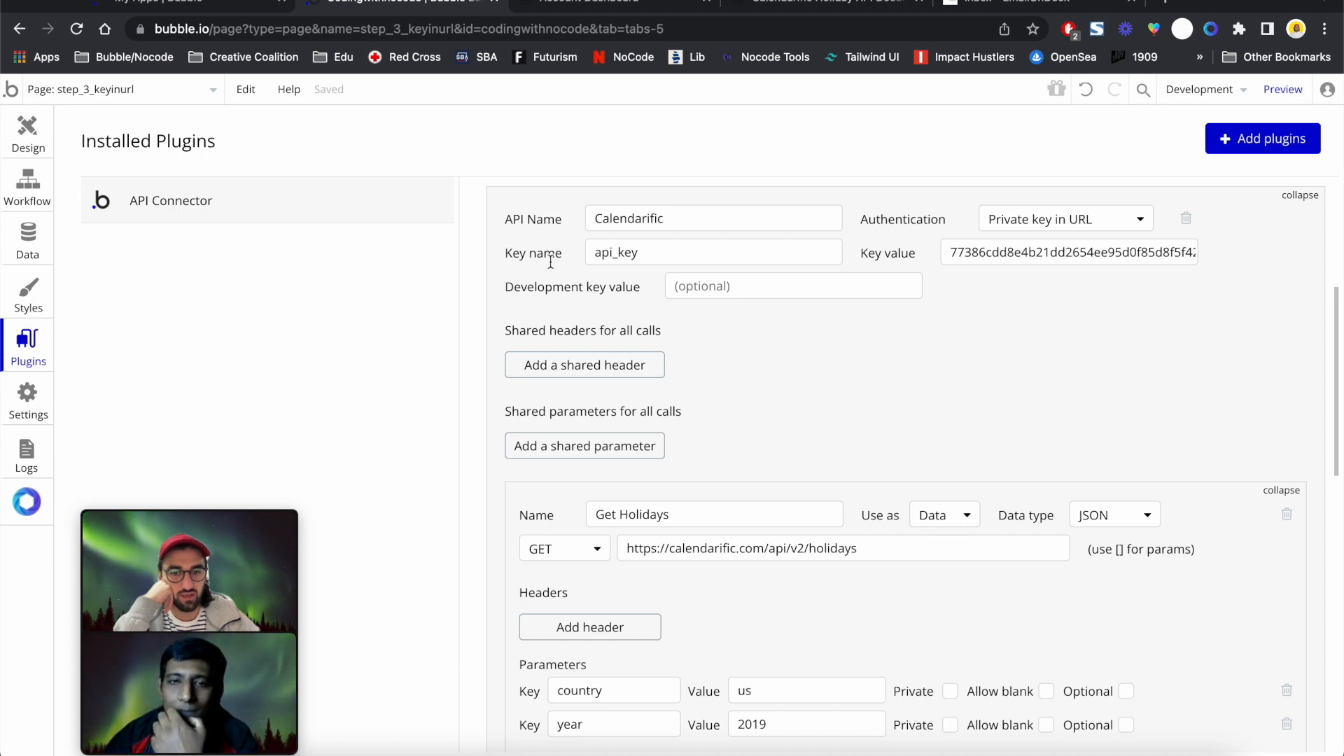
pyautogui.scroll(-3, 551, 310)
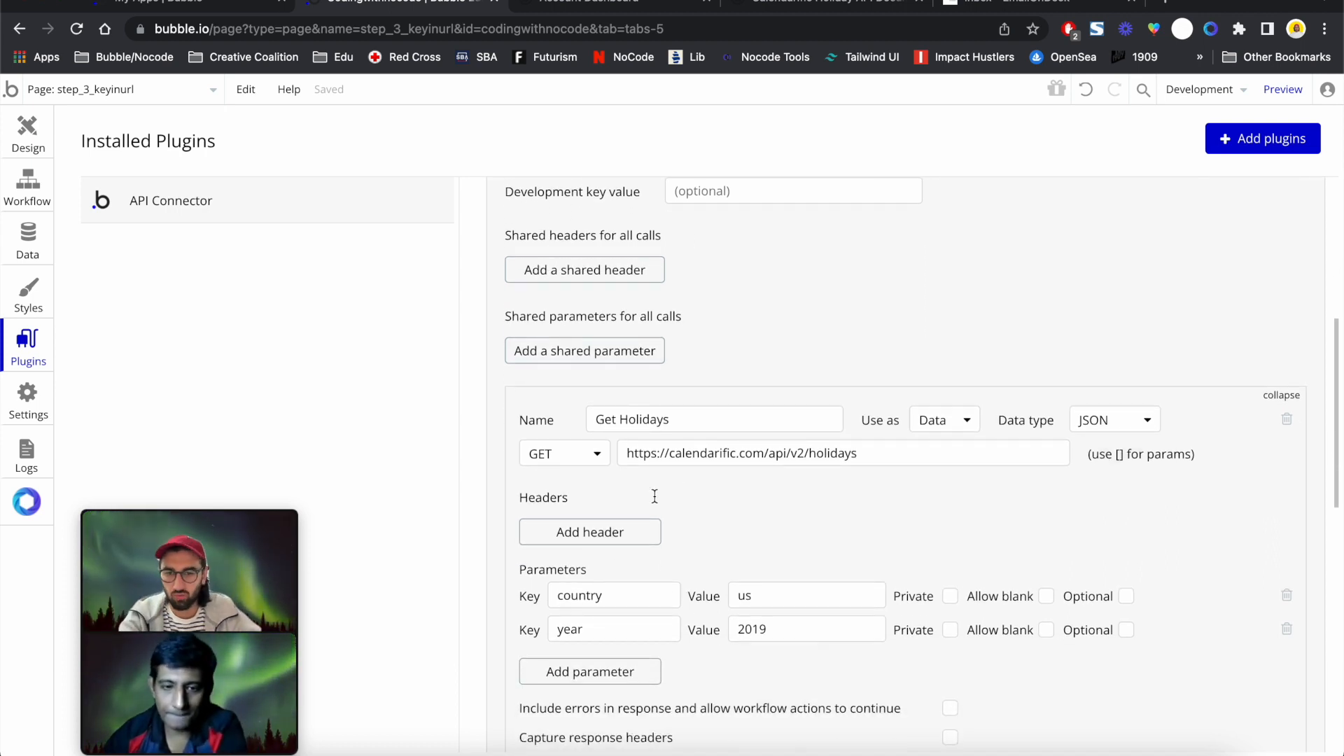
# Add an api_key parameter row to Get Holidays, then delete it again
pyautogui.click(588, 671)
pyautogui.click(591, 667)
pyautogui.write('api_key')
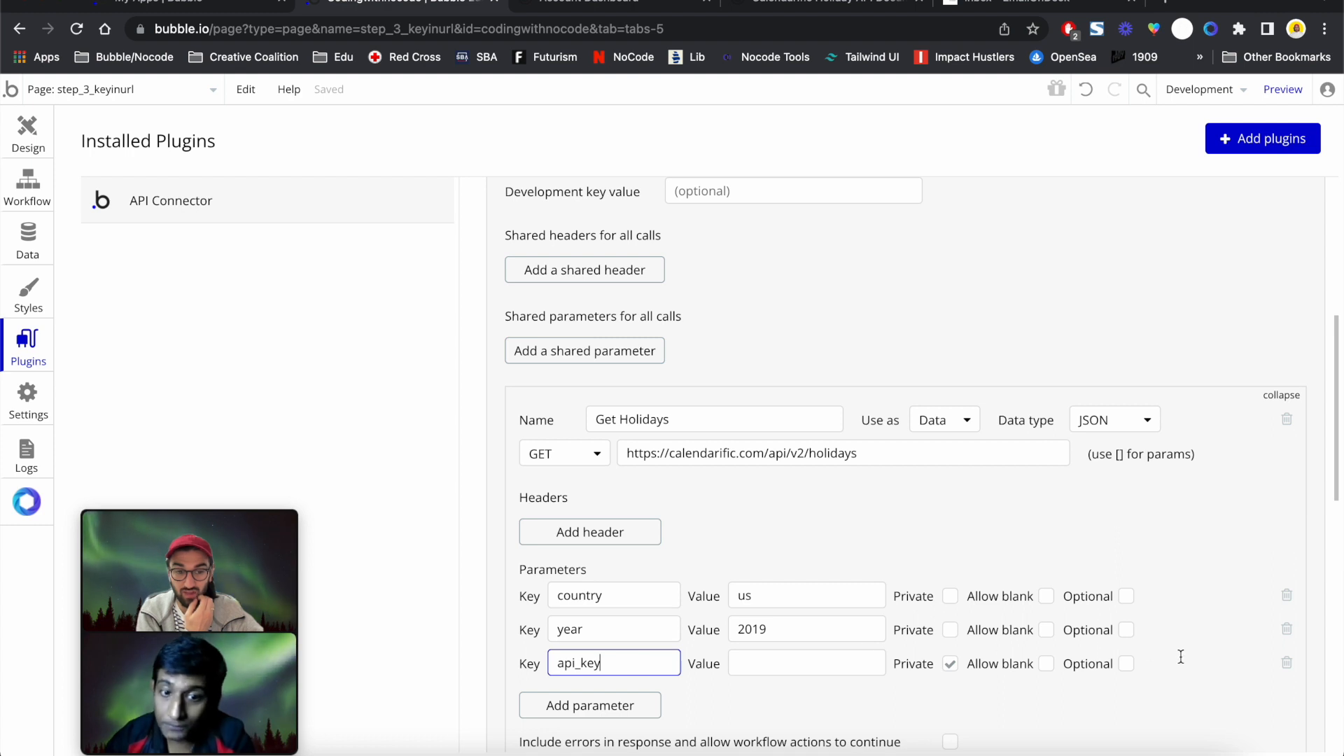
pyautogui.click(1287, 664)
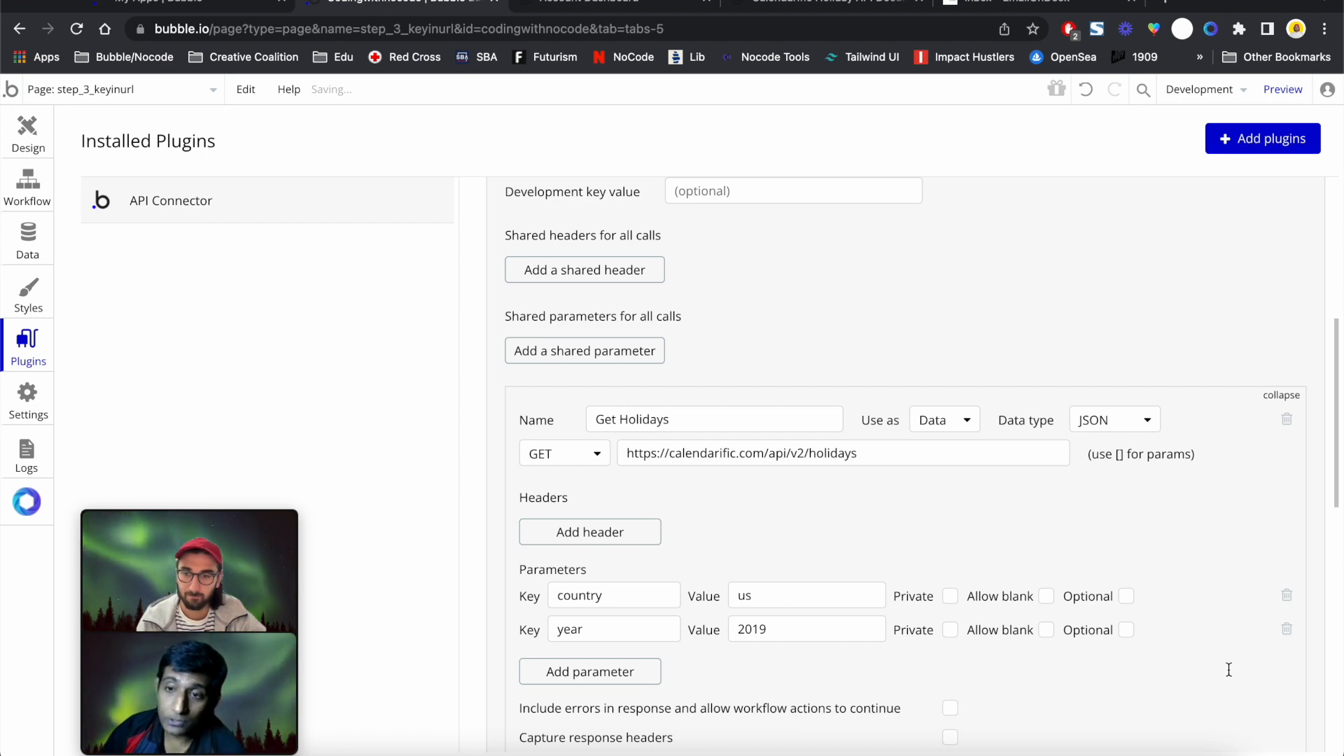
# Initialize the Get Holidays call
pyautogui.scroll(3, 1004, 487)
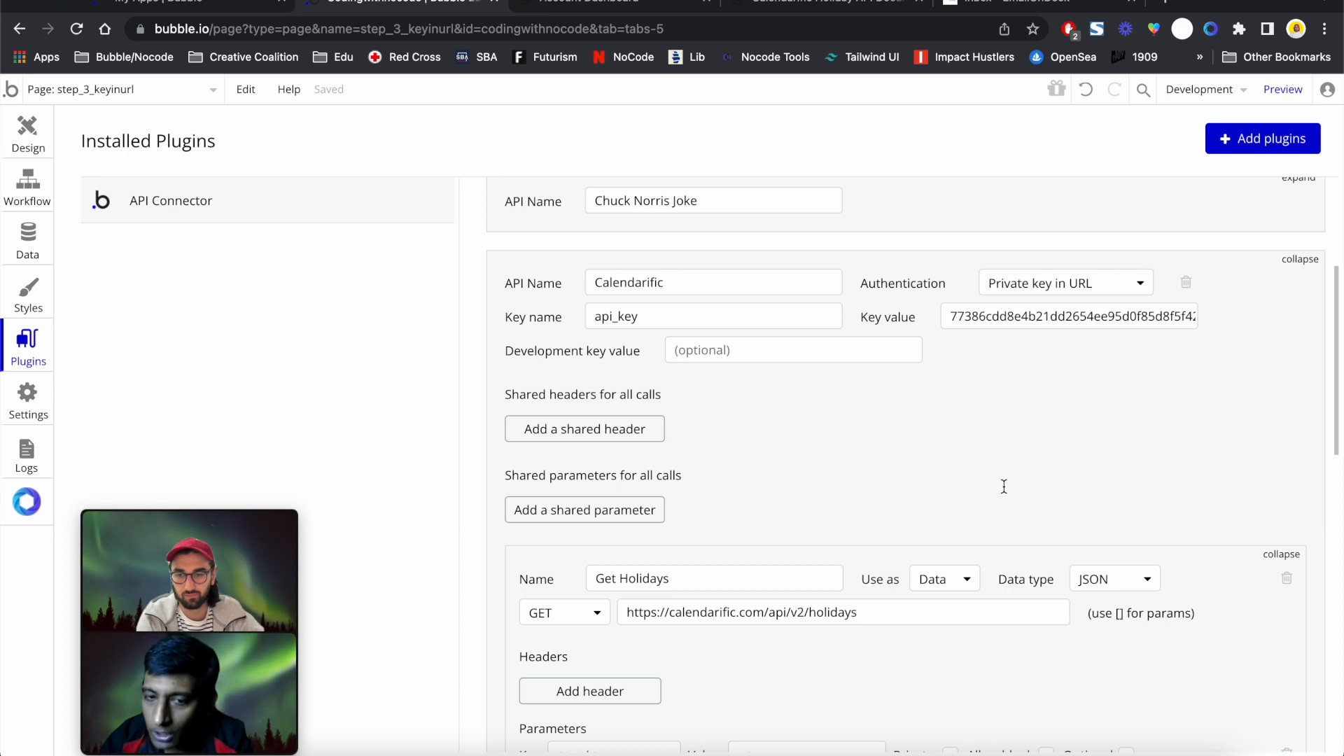
pyautogui.scroll(-3, 1004, 487)
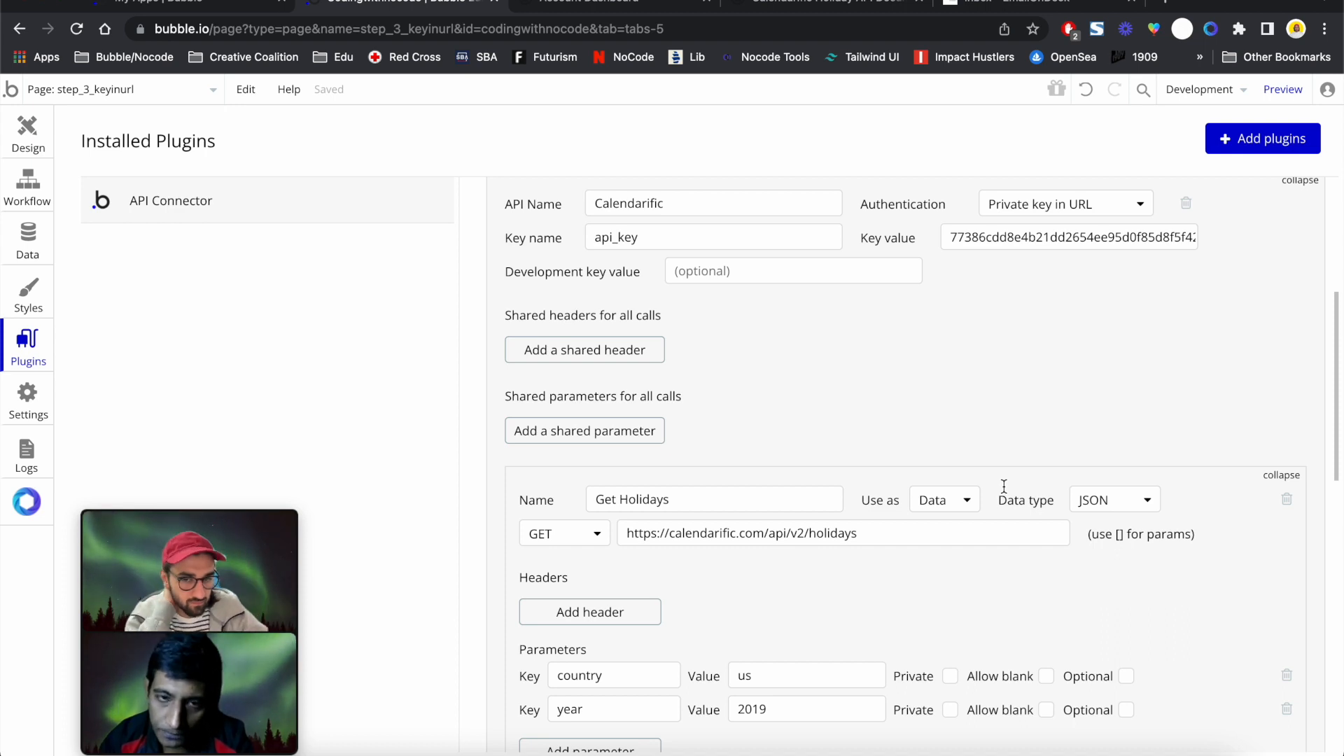
pyautogui.scroll(-5, 1003, 486)
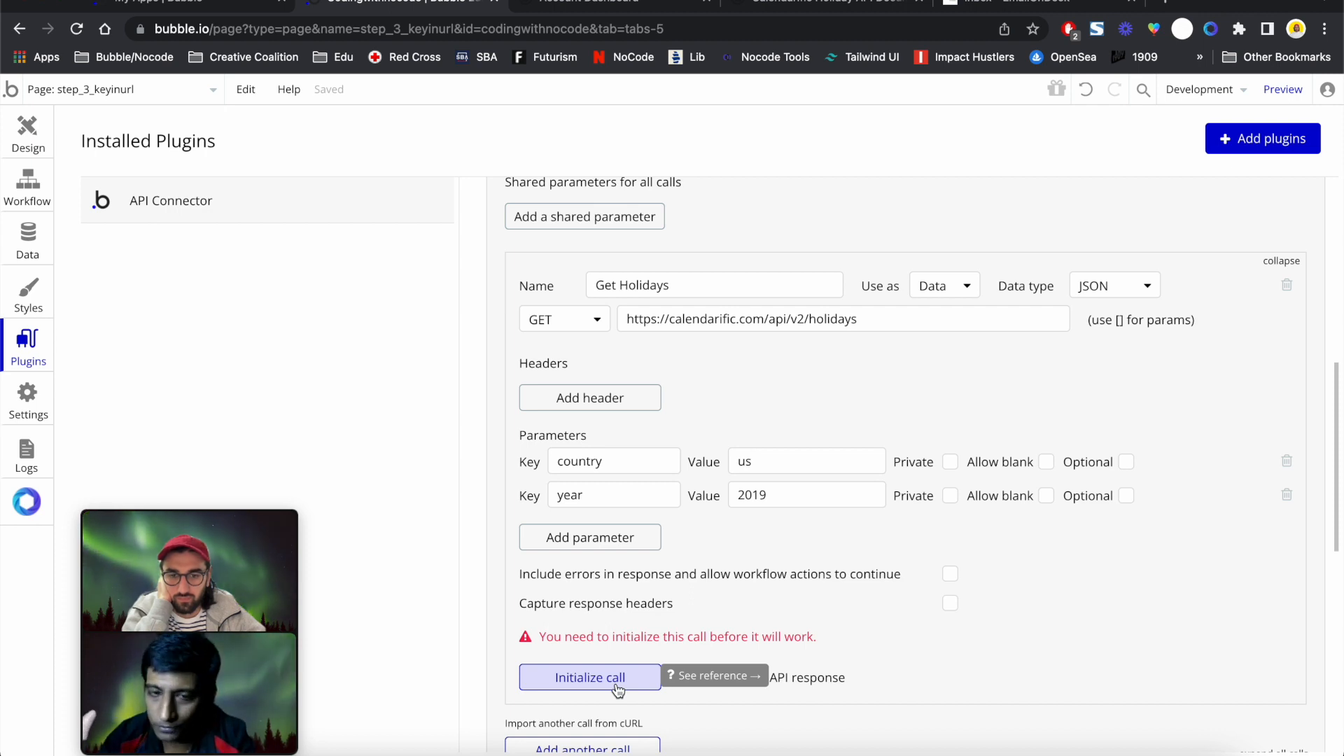
pyautogui.scroll(5, 653, 446)
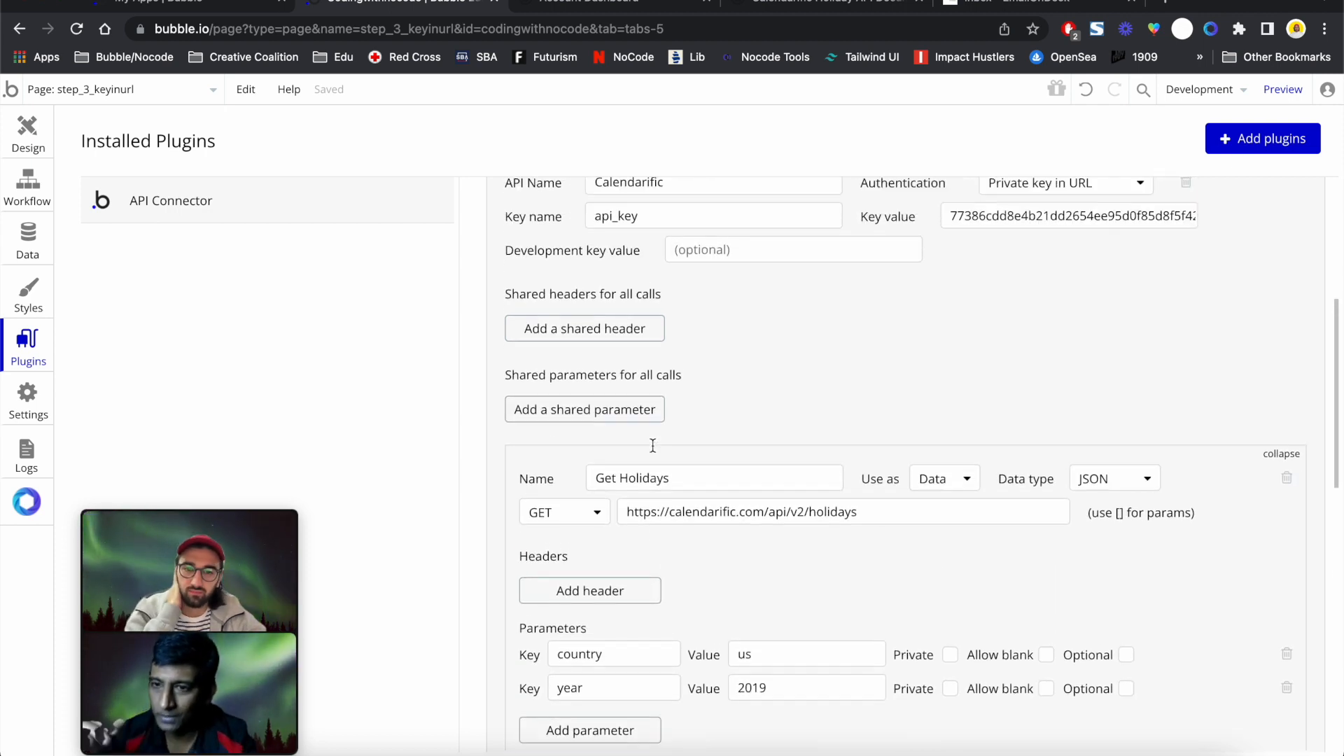
pyautogui.scroll(2, 653, 446)
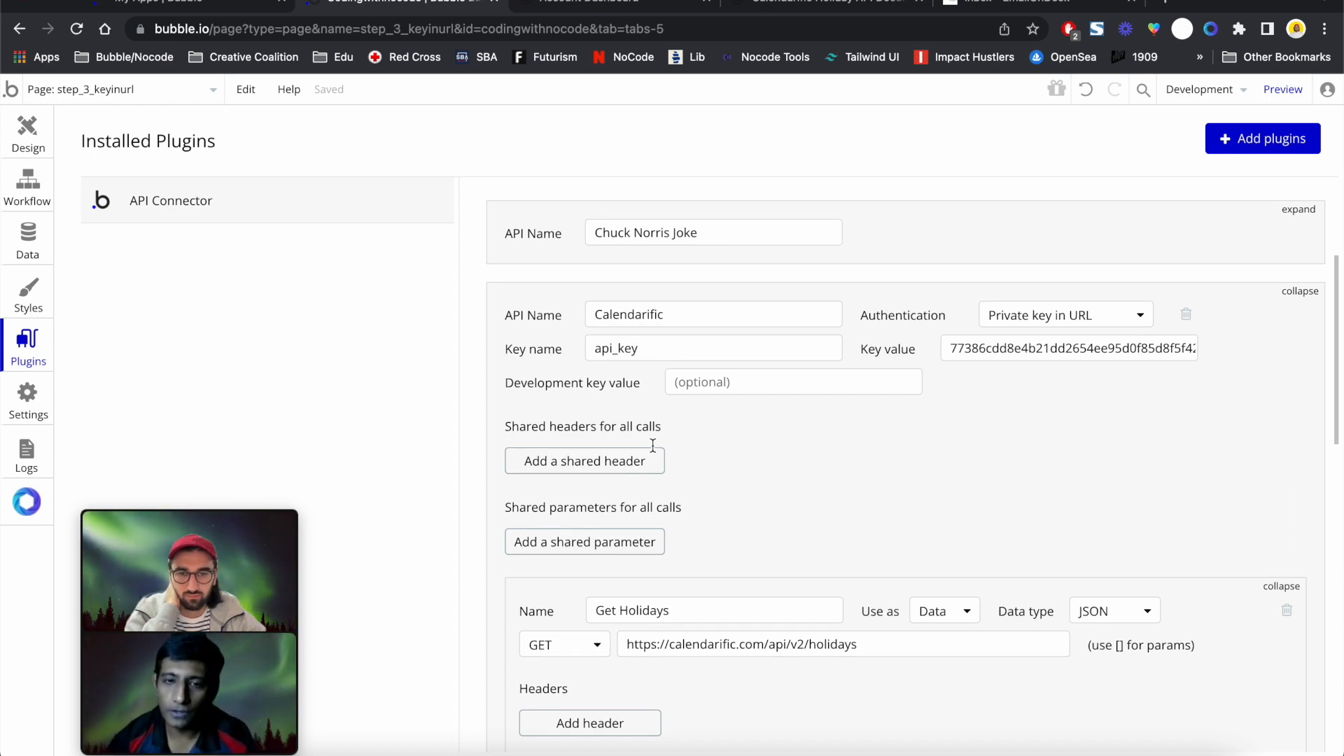
pyautogui.scroll(-1, 653, 446)
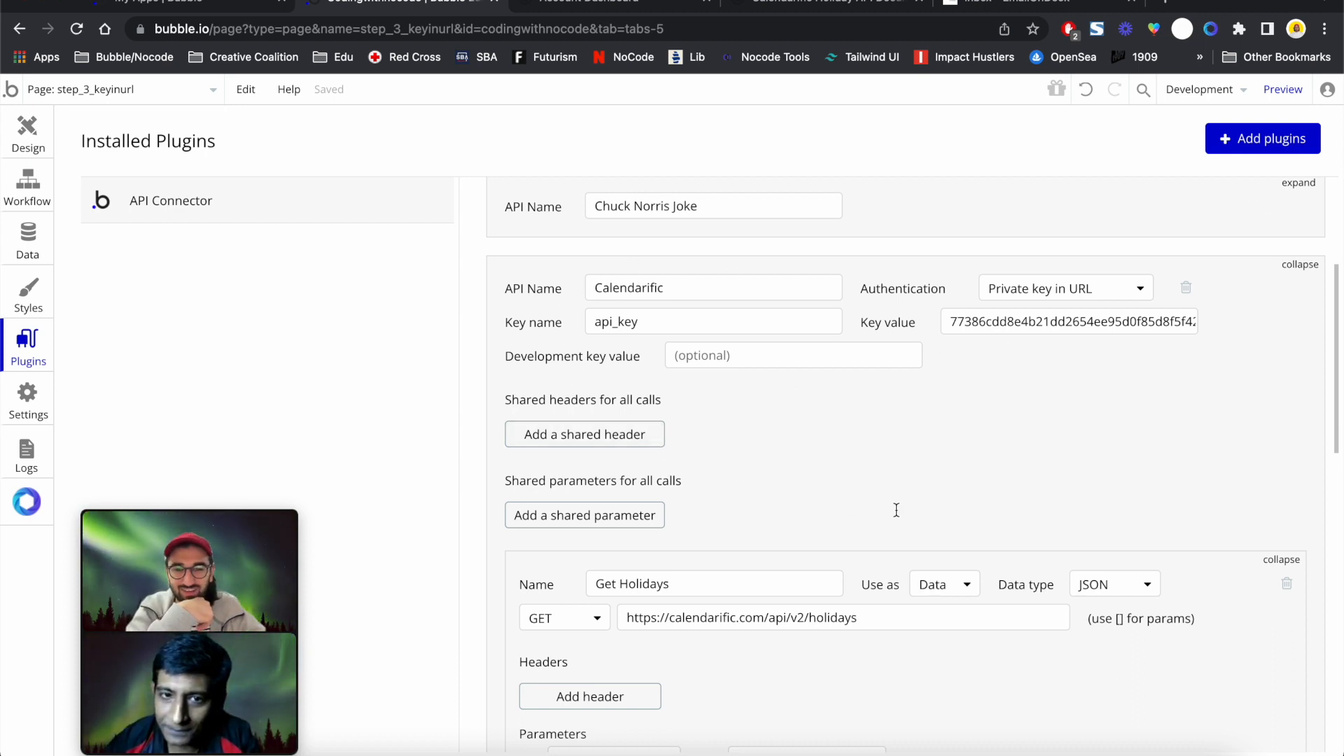
pyautogui.scroll(-10, 684, 516)
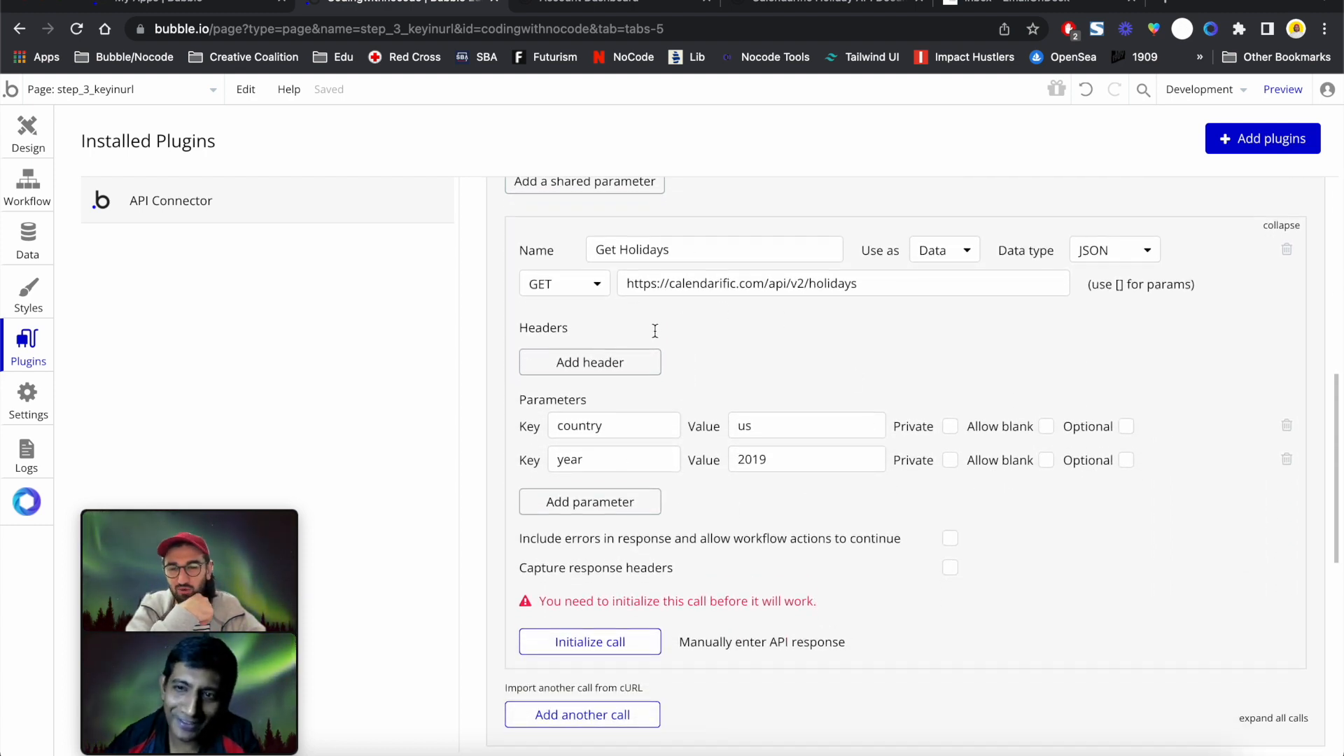
pyautogui.scroll(-3, 655, 330)
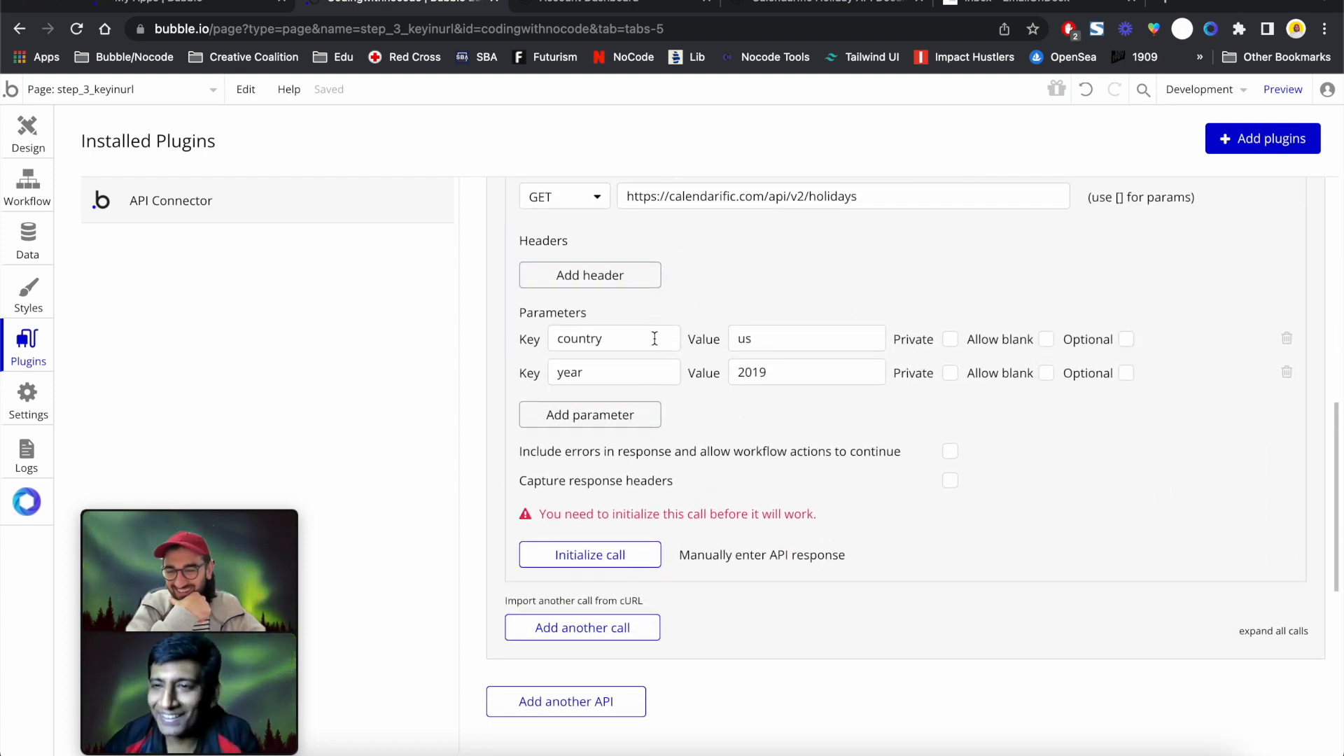
pyautogui.click(591, 564)
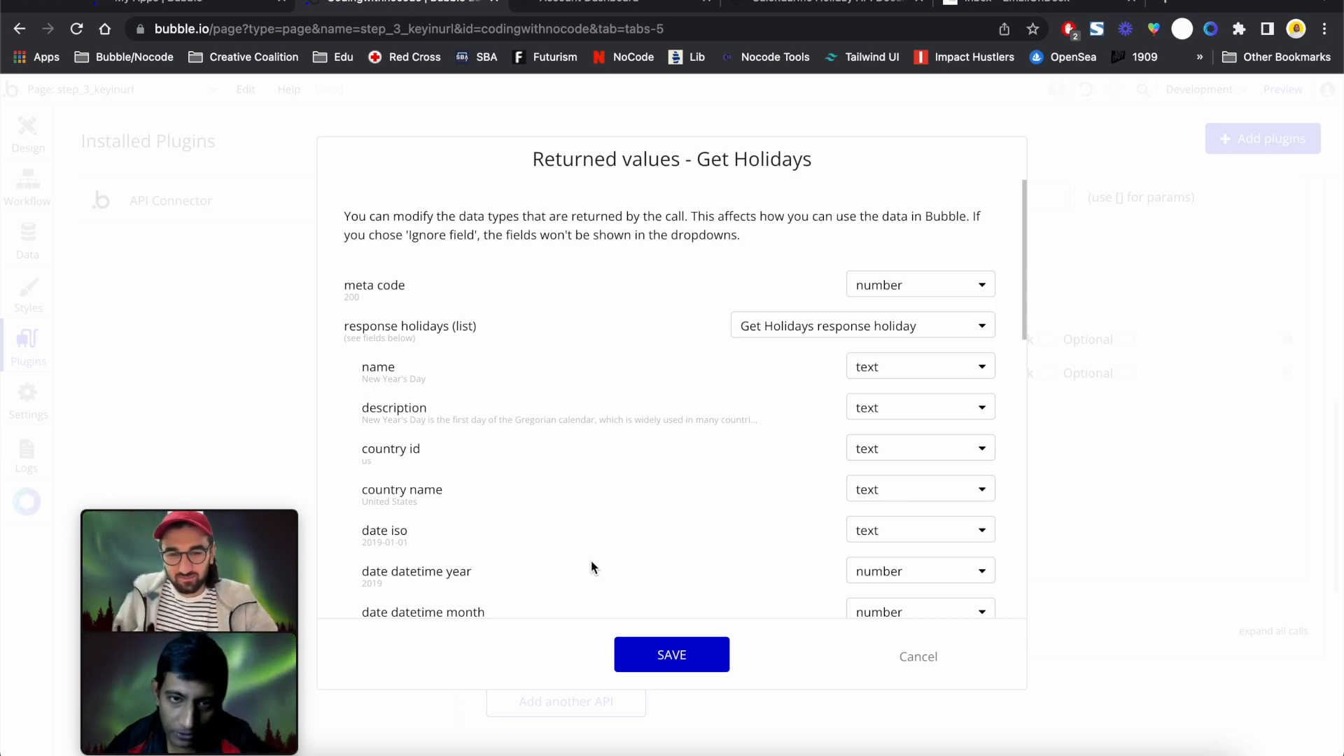
# Inspect the raw JSON of the sample holiday response and save the Get Holidays returned values
pyautogui.scroll(-5, 607, 418)
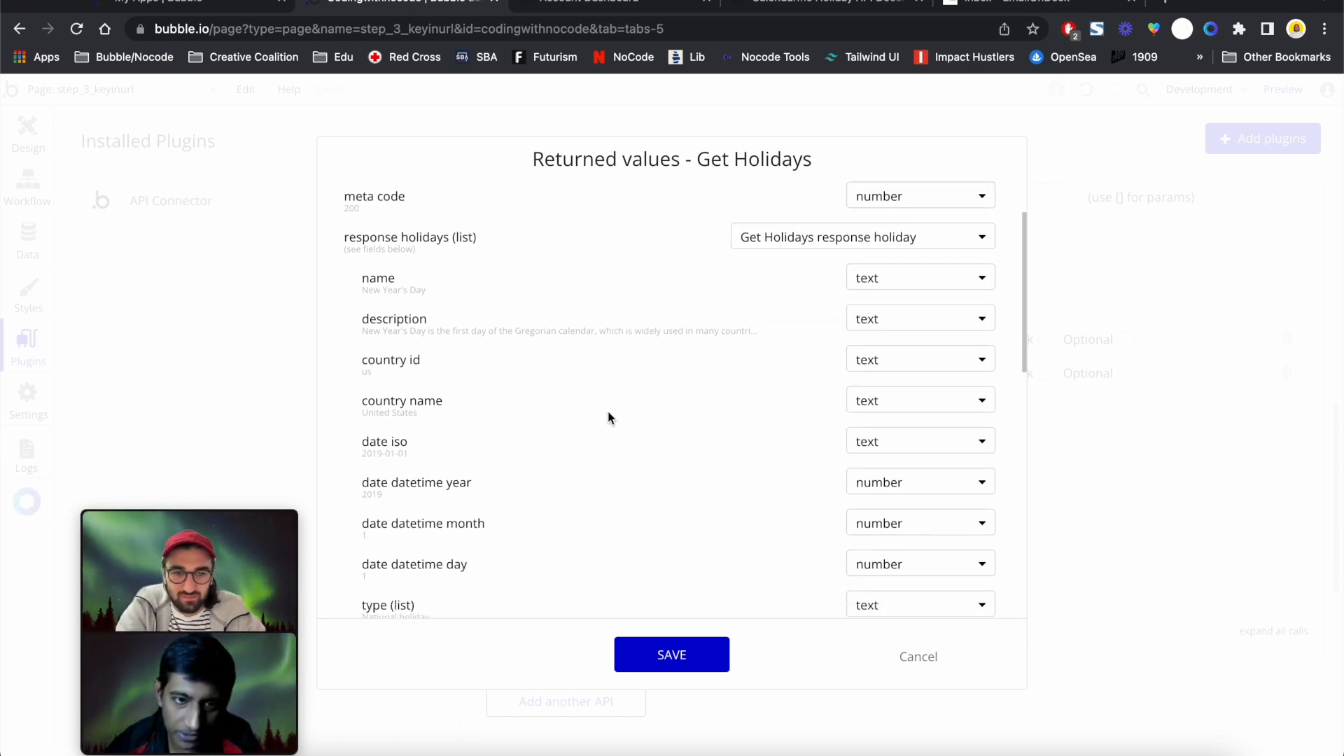
pyautogui.scroll(4, 607, 418)
pyautogui.scroll(-6, 608, 418)
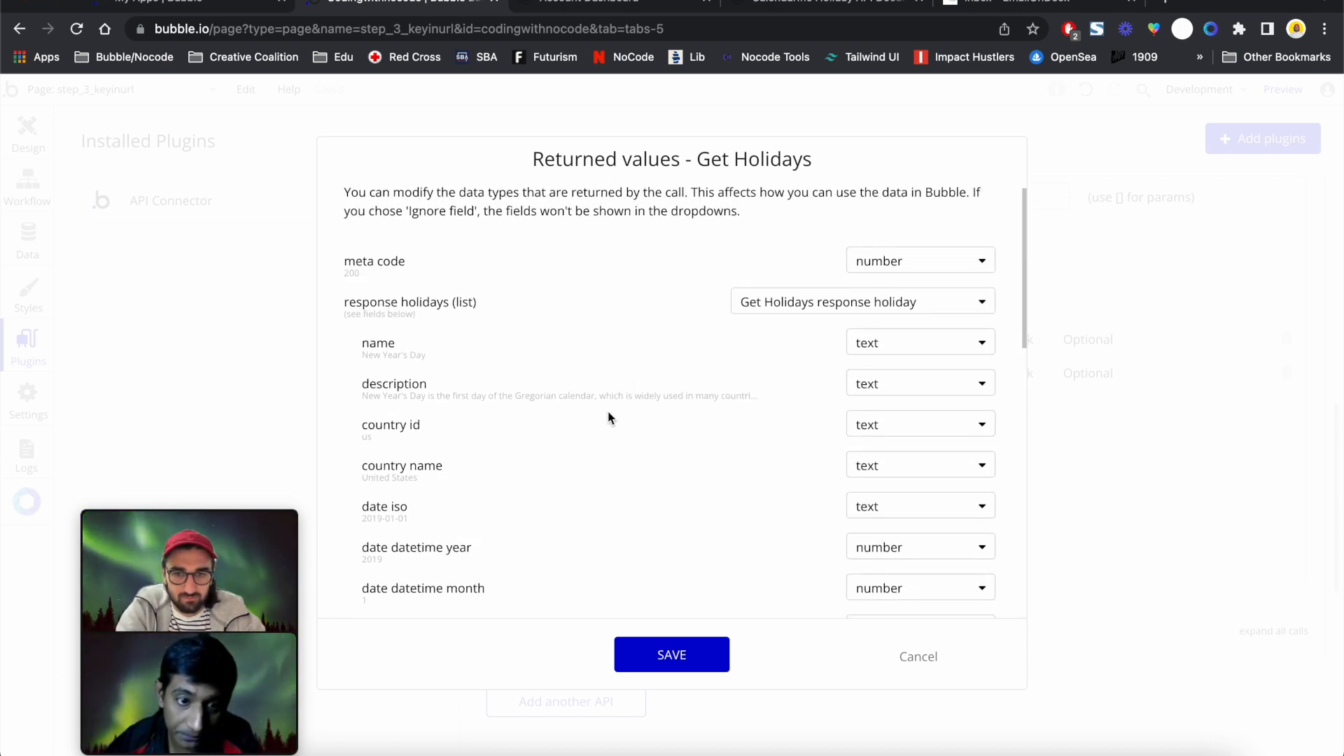
pyautogui.scroll(-13, 608, 418)
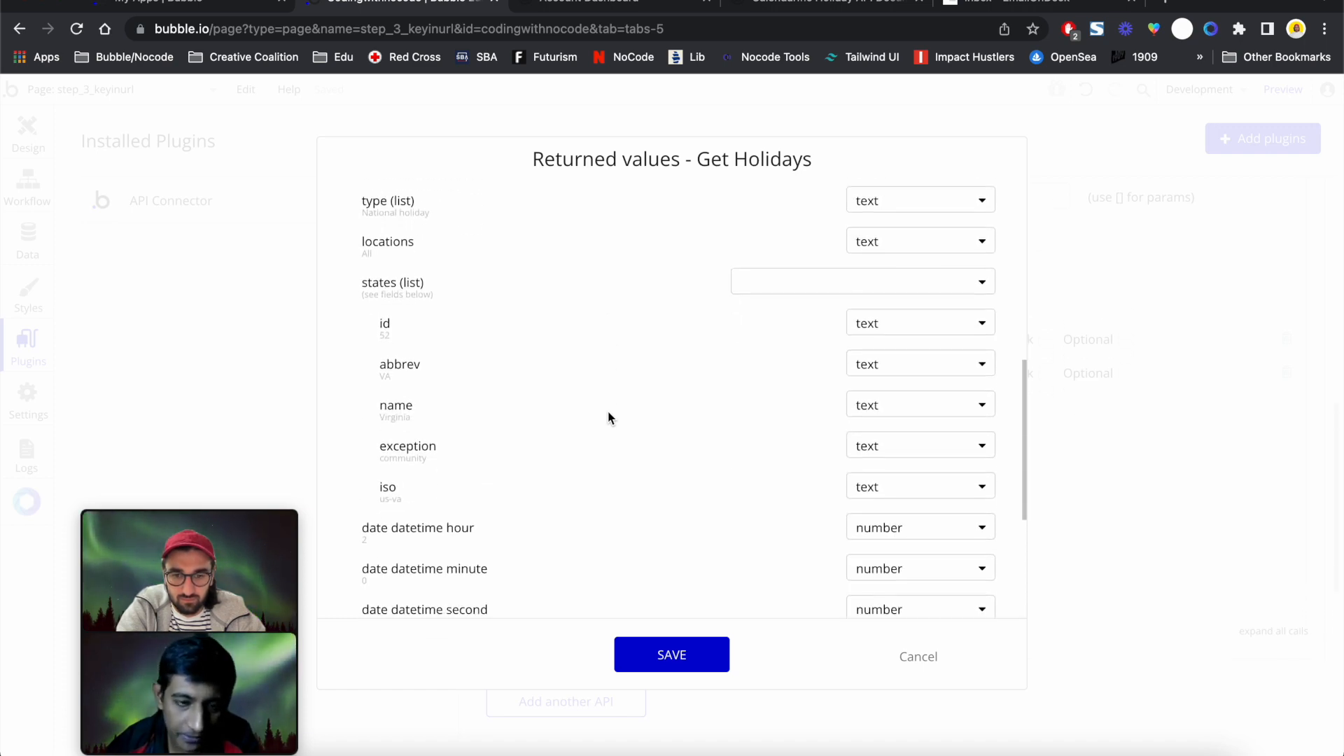
pyautogui.click(389, 592)
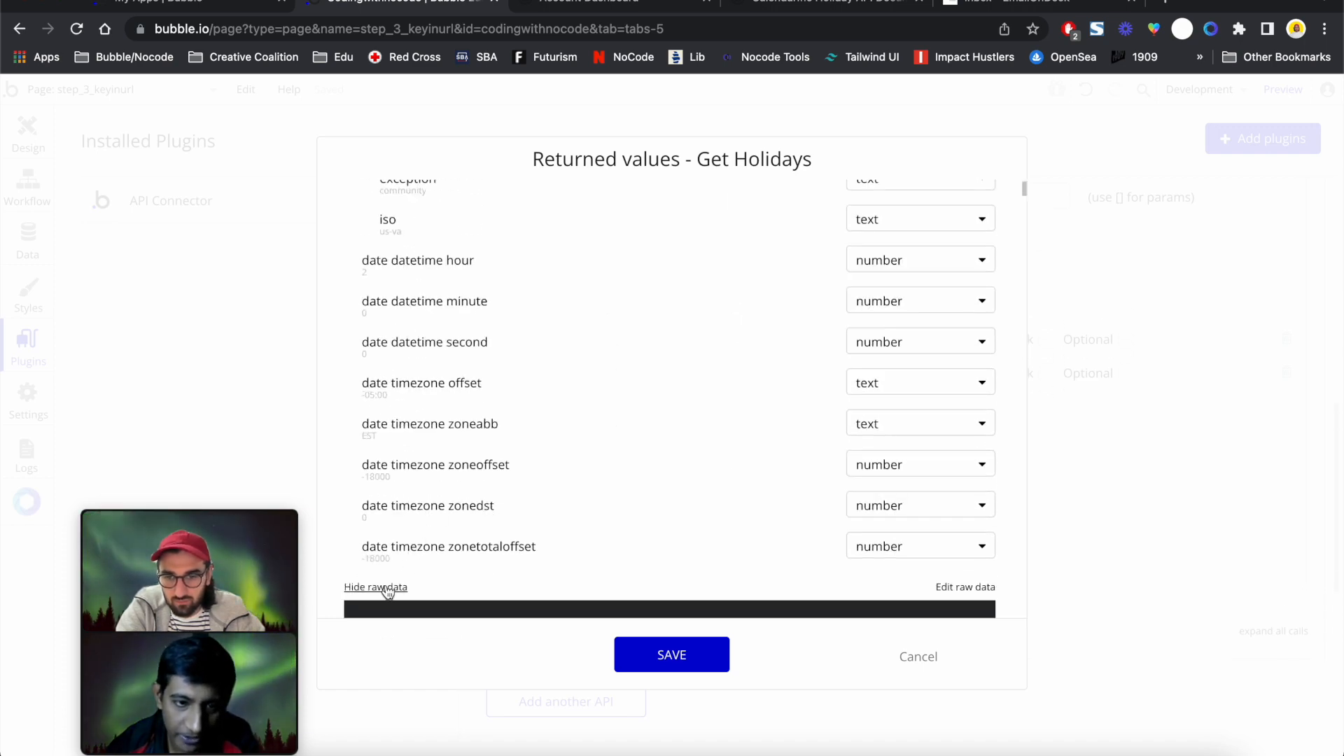
pyautogui.scroll(-12, 474, 501)
pyautogui.scroll(1, 474, 489)
pyautogui.scroll(1, 473, 494)
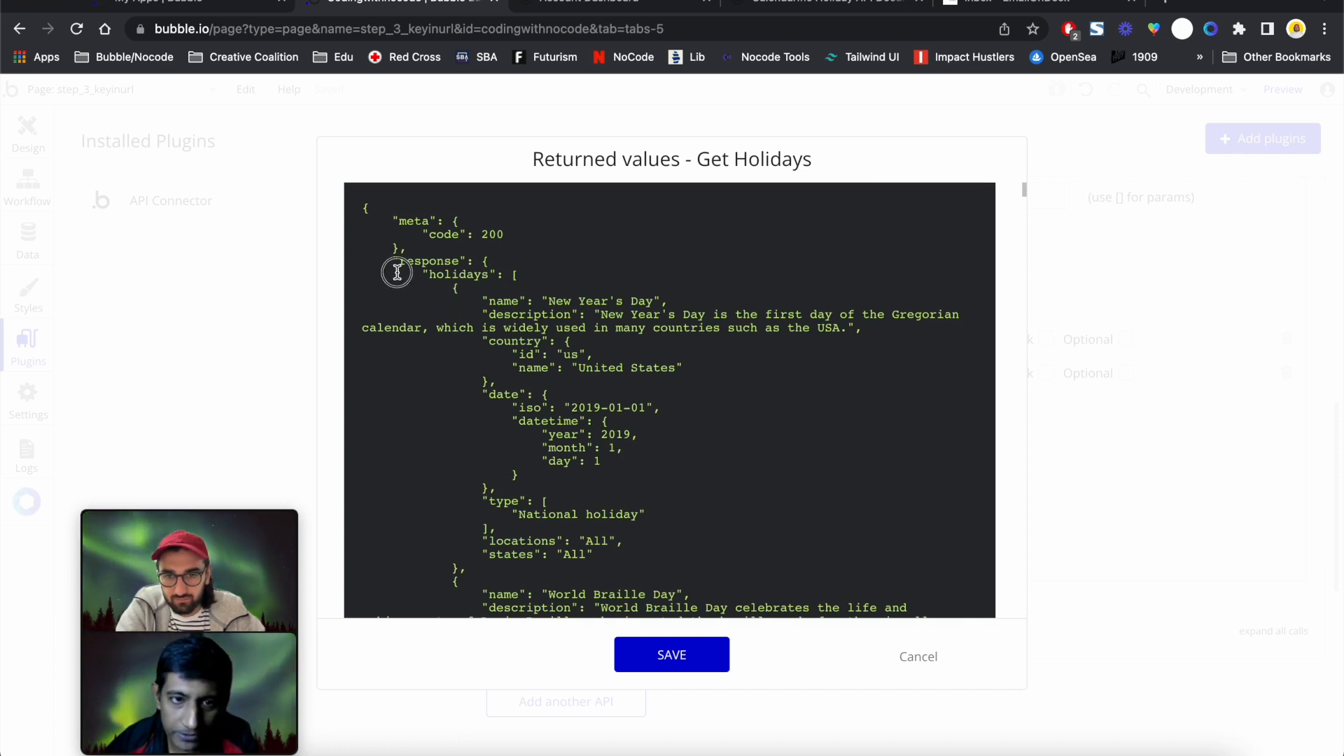
pyautogui.scroll(-3, 429, 280)
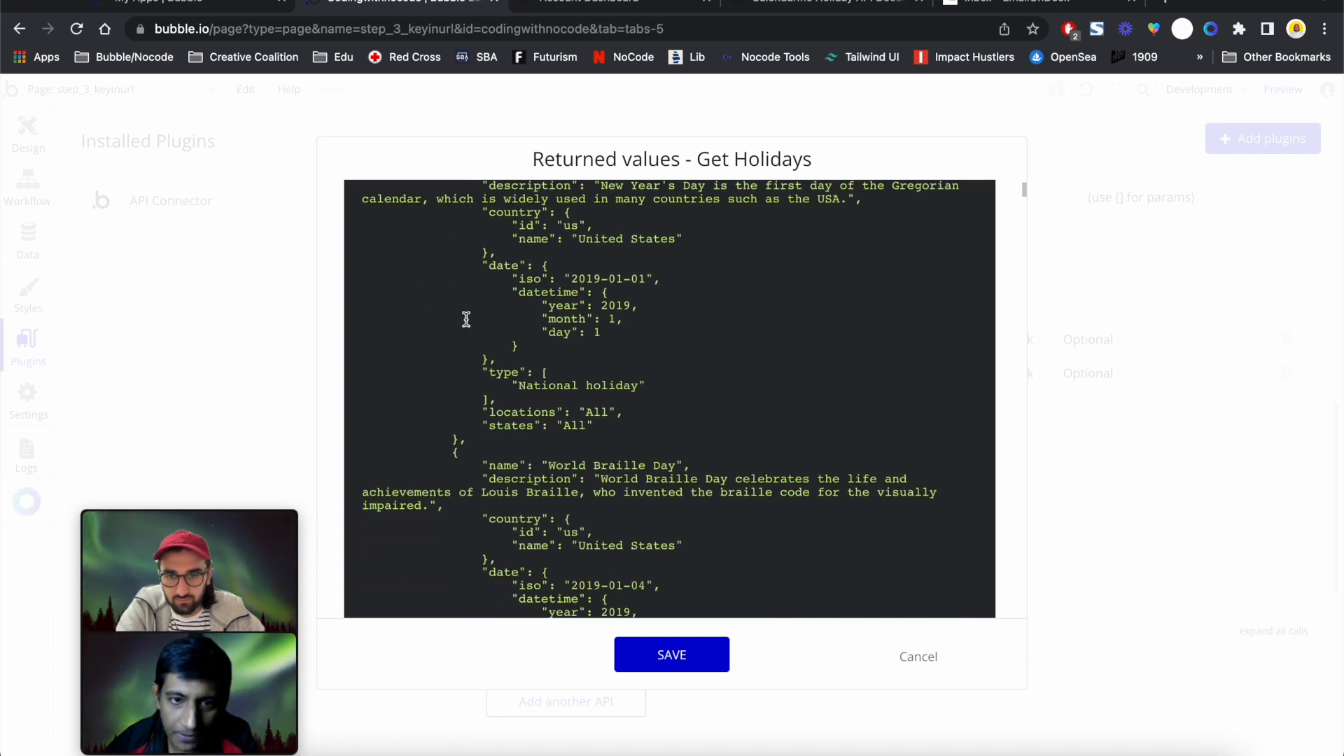
pyautogui.scroll(5, 466, 320)
pyautogui.scroll(-1, 468, 323)
pyautogui.scroll(-10, 468, 324)
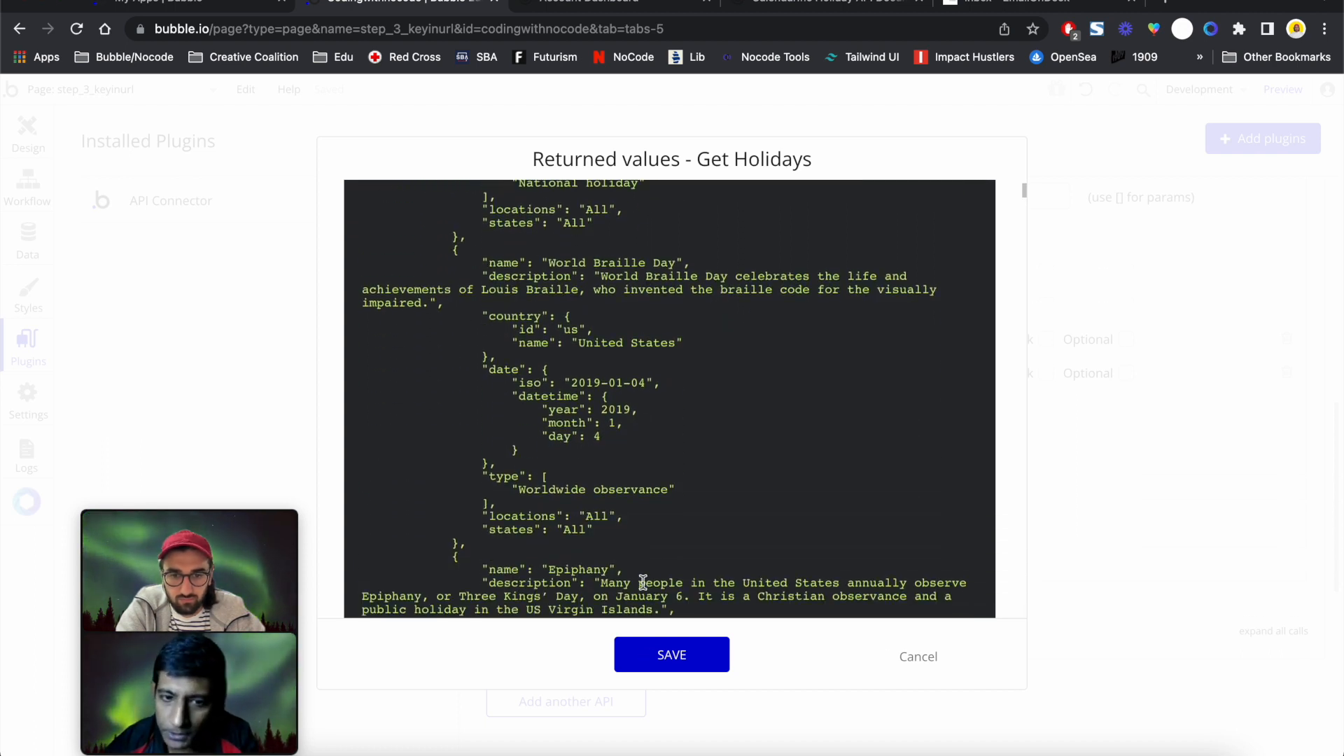
pyautogui.click(672, 654)
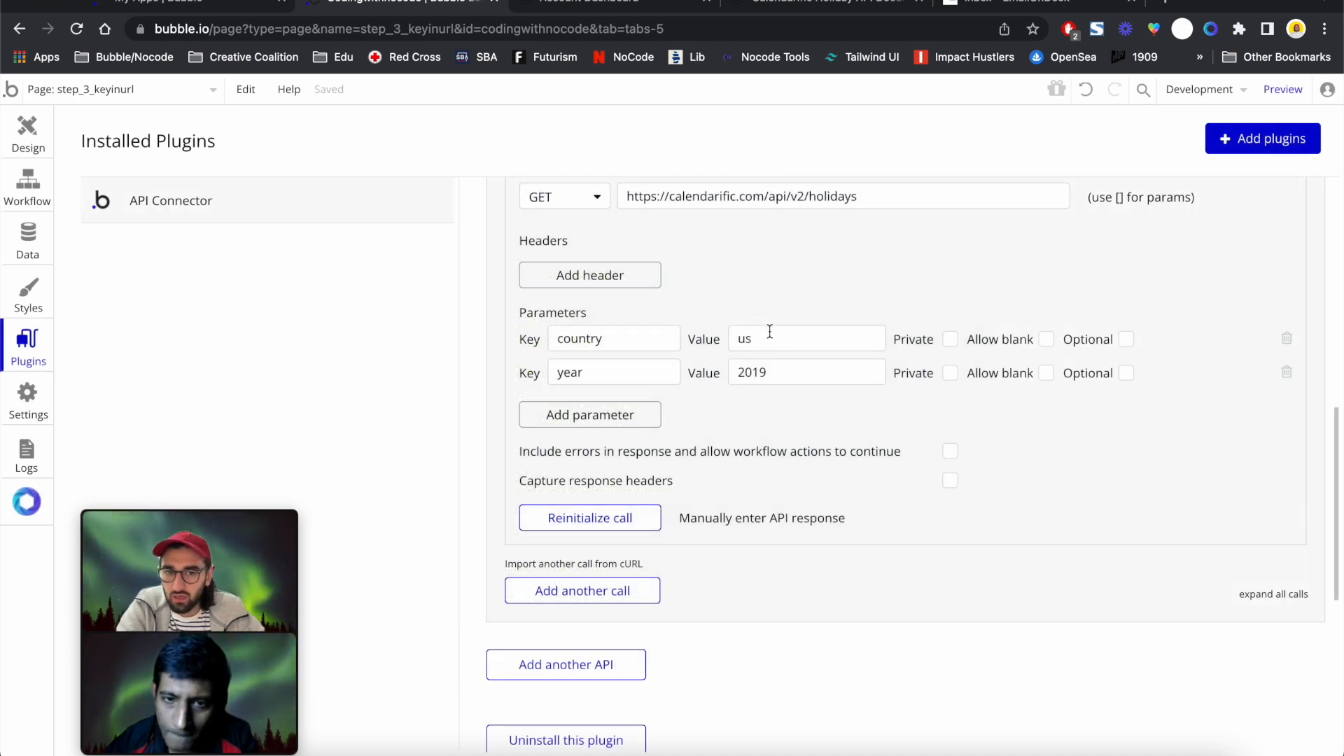
# Set the page's container layout to Column
pyautogui.click(38, 145)
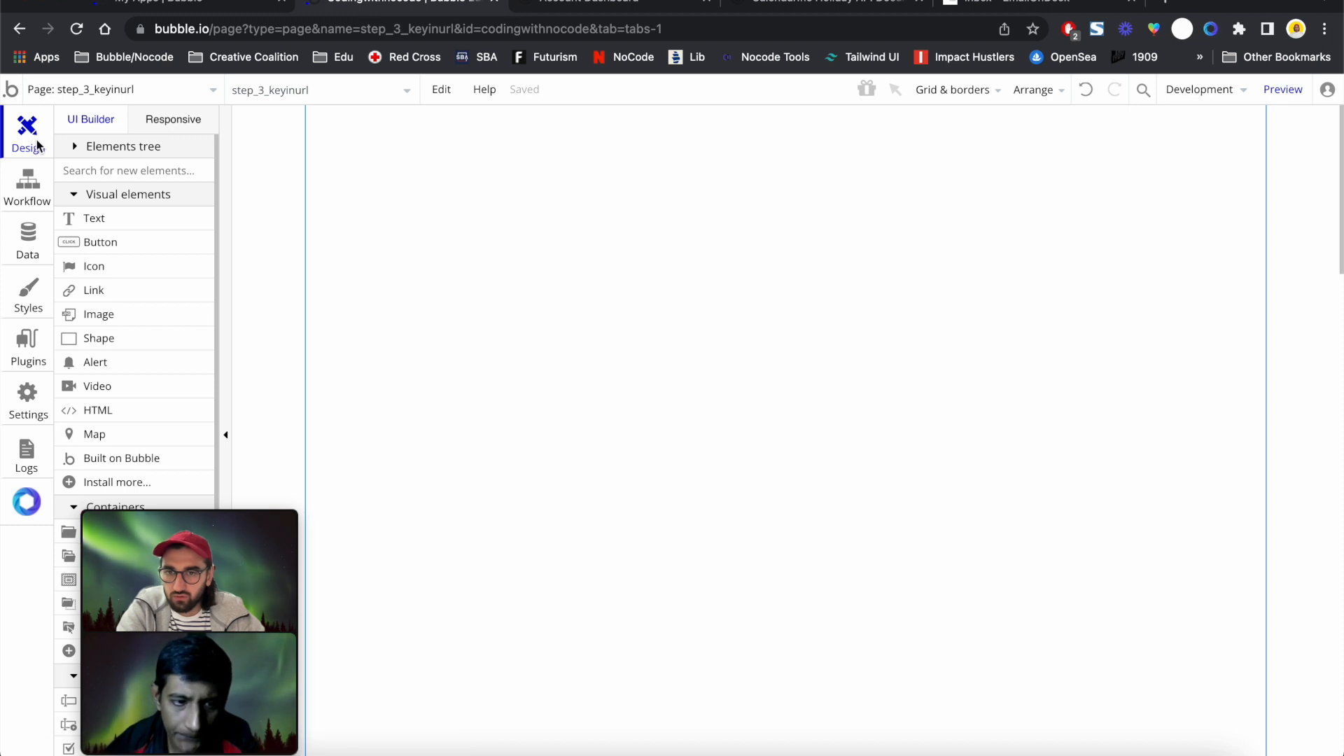
pyautogui.doubleClick(680, 260)
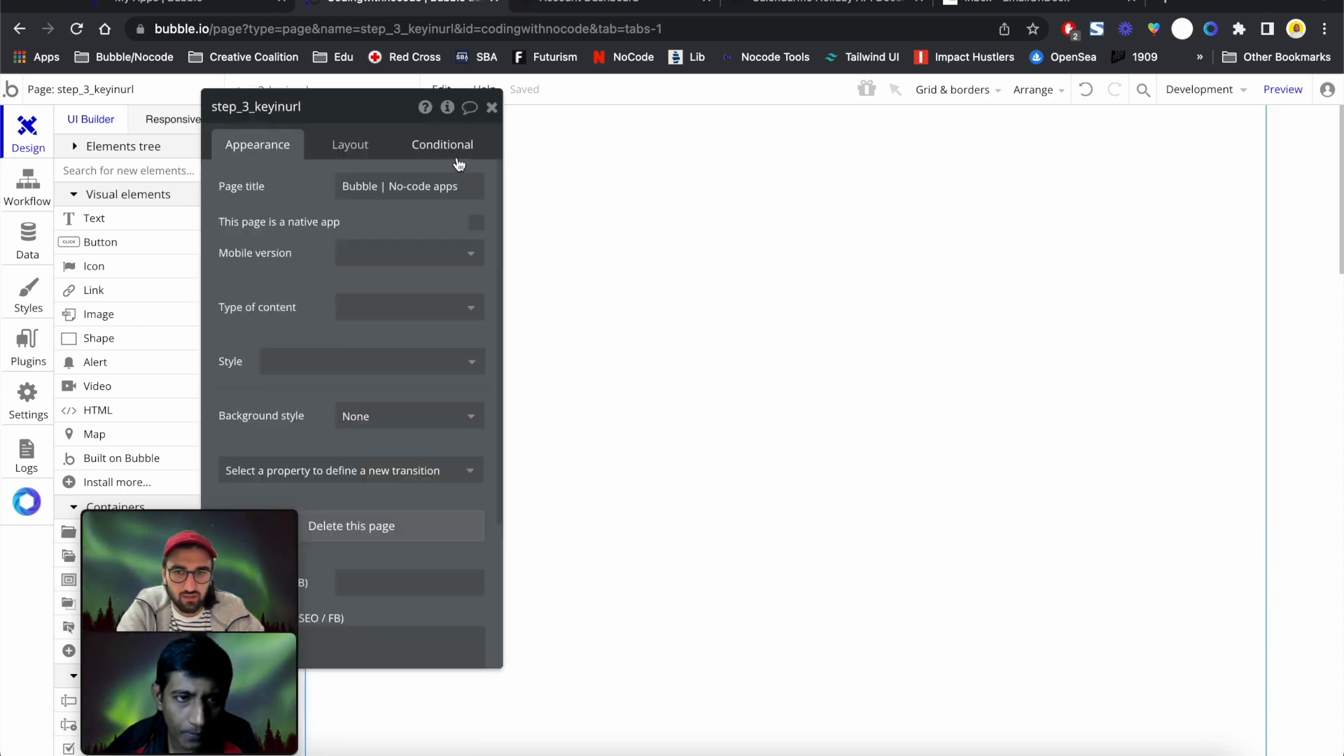
pyautogui.click(361, 147)
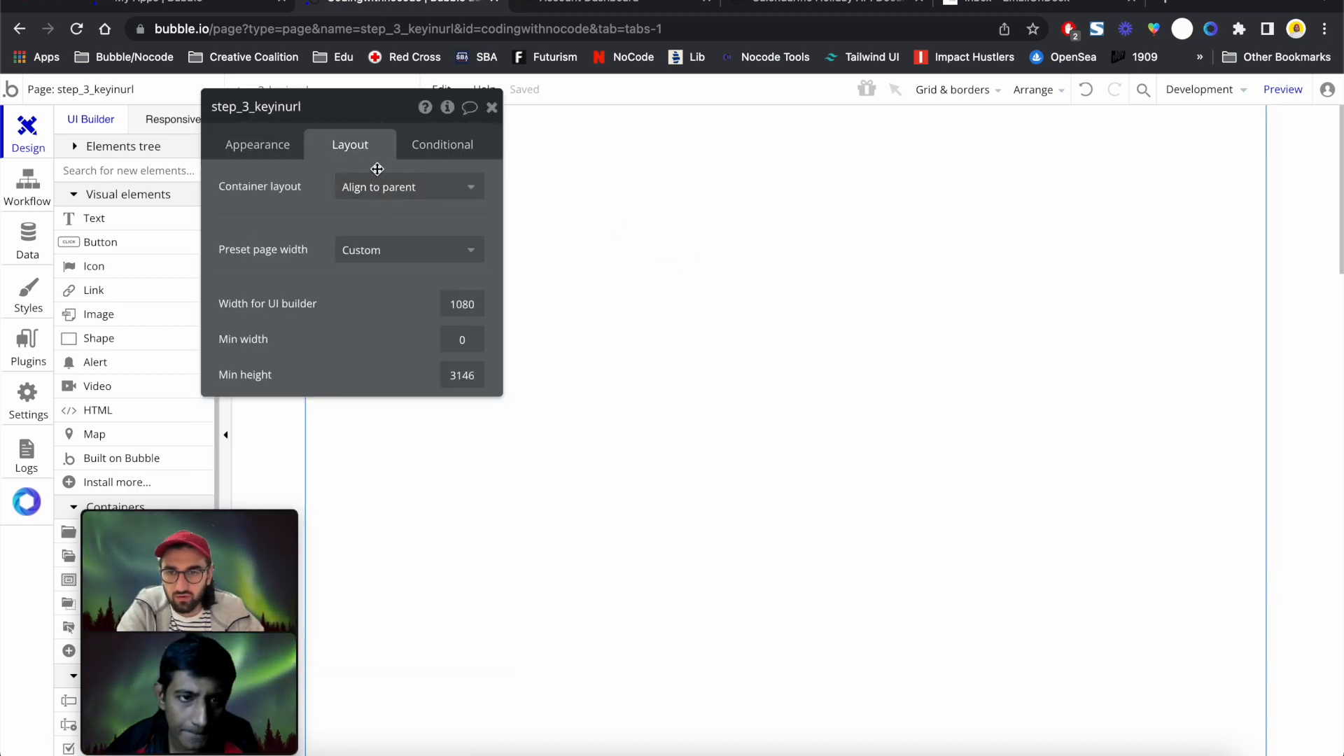
pyautogui.click(450, 188)
pyautogui.click(404, 300)
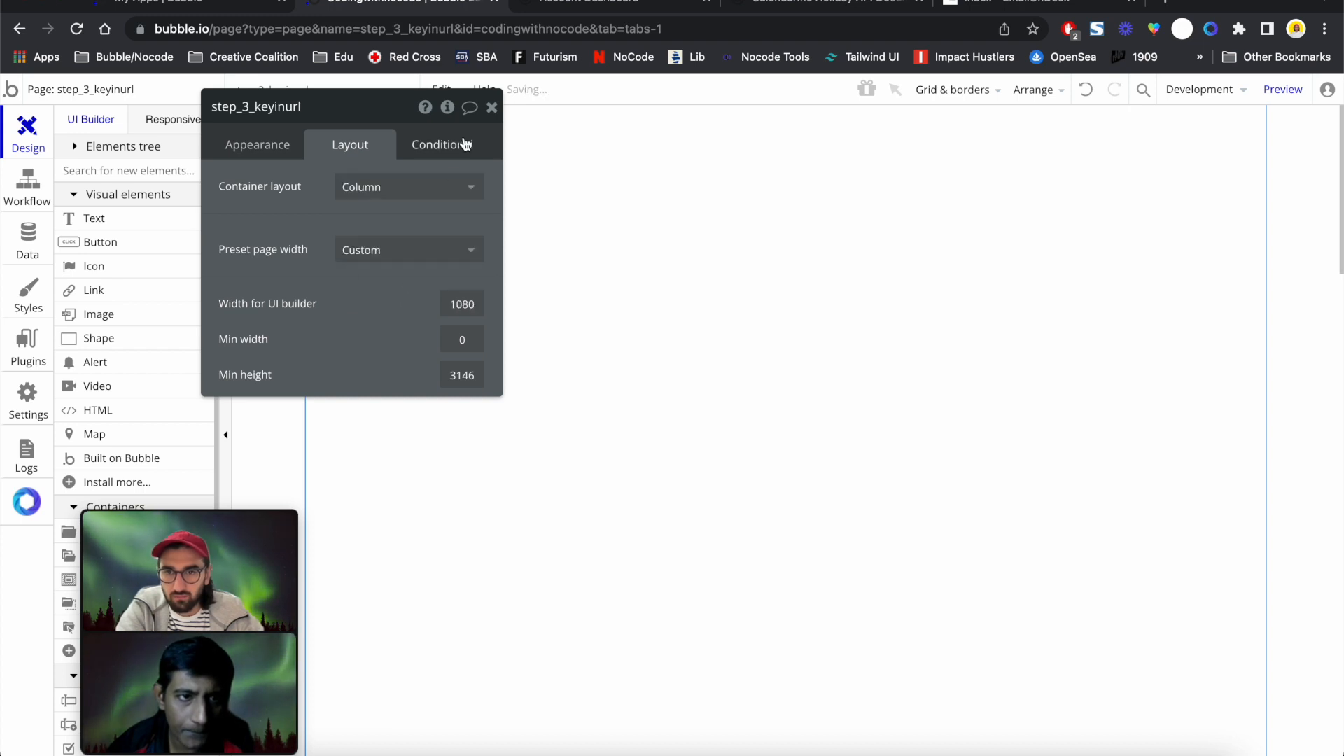
pyautogui.click(491, 107)
# Draw a repeating group at the top of the page and name it rg_Holidays
pyautogui.scroll(-5, 130, 308)
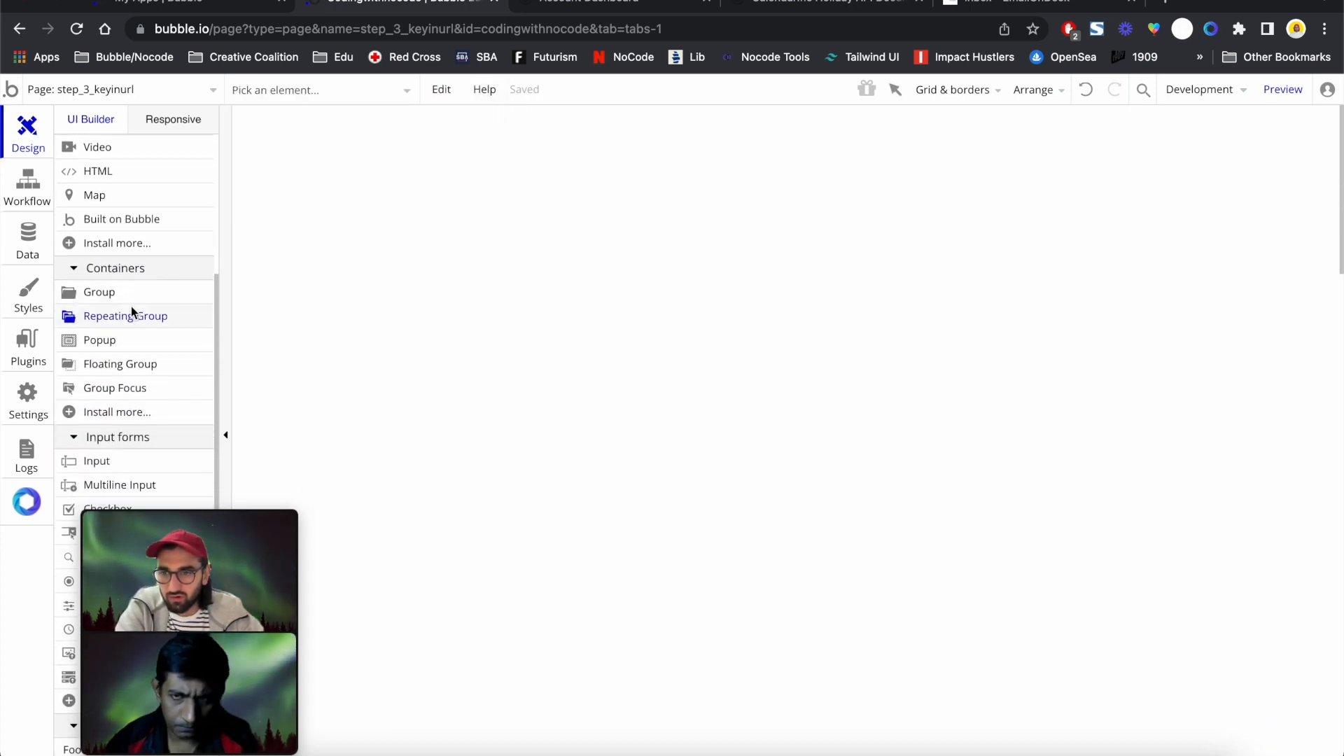
pyautogui.click(131, 309)
pyautogui.moveTo(605, 185)
pyautogui.mouseDown()
pyautogui.moveTo(936, 534)
pyautogui.moveTo(1002, 568)
pyautogui.mouseUp()
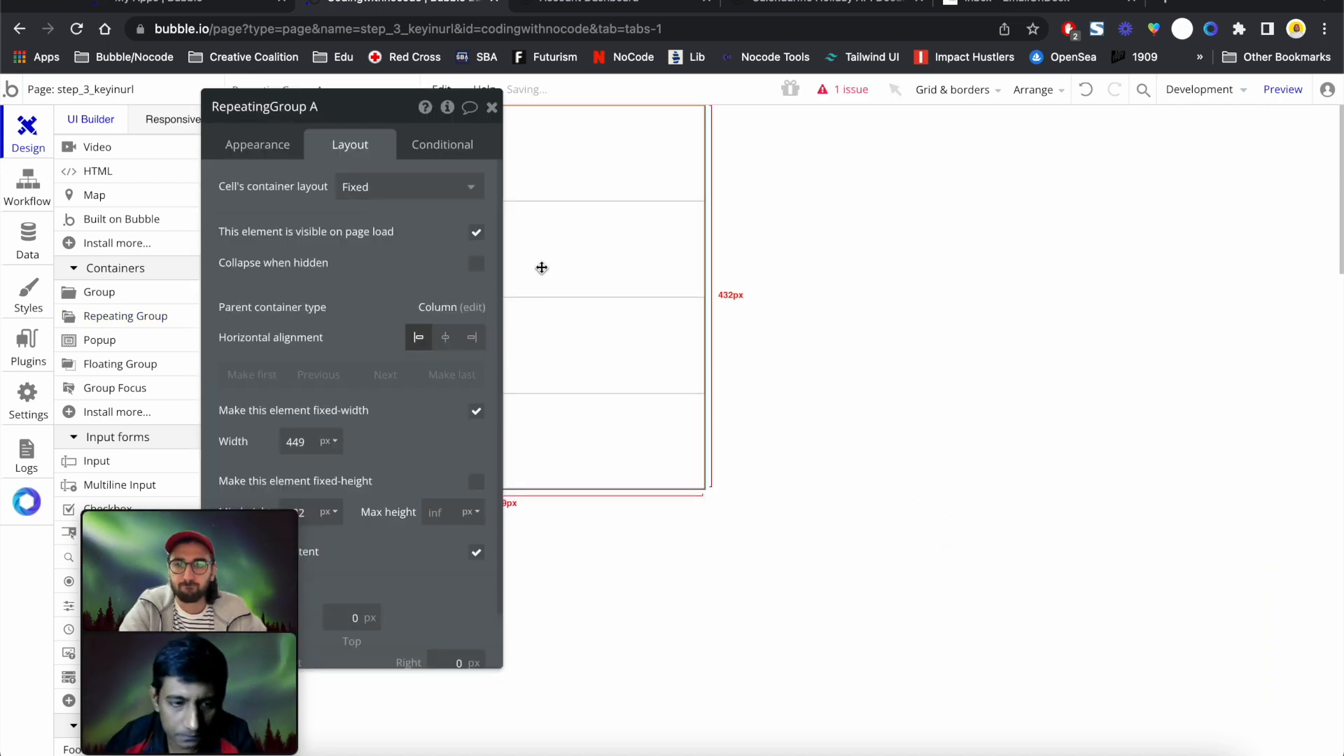
pyautogui.click(280, 107)
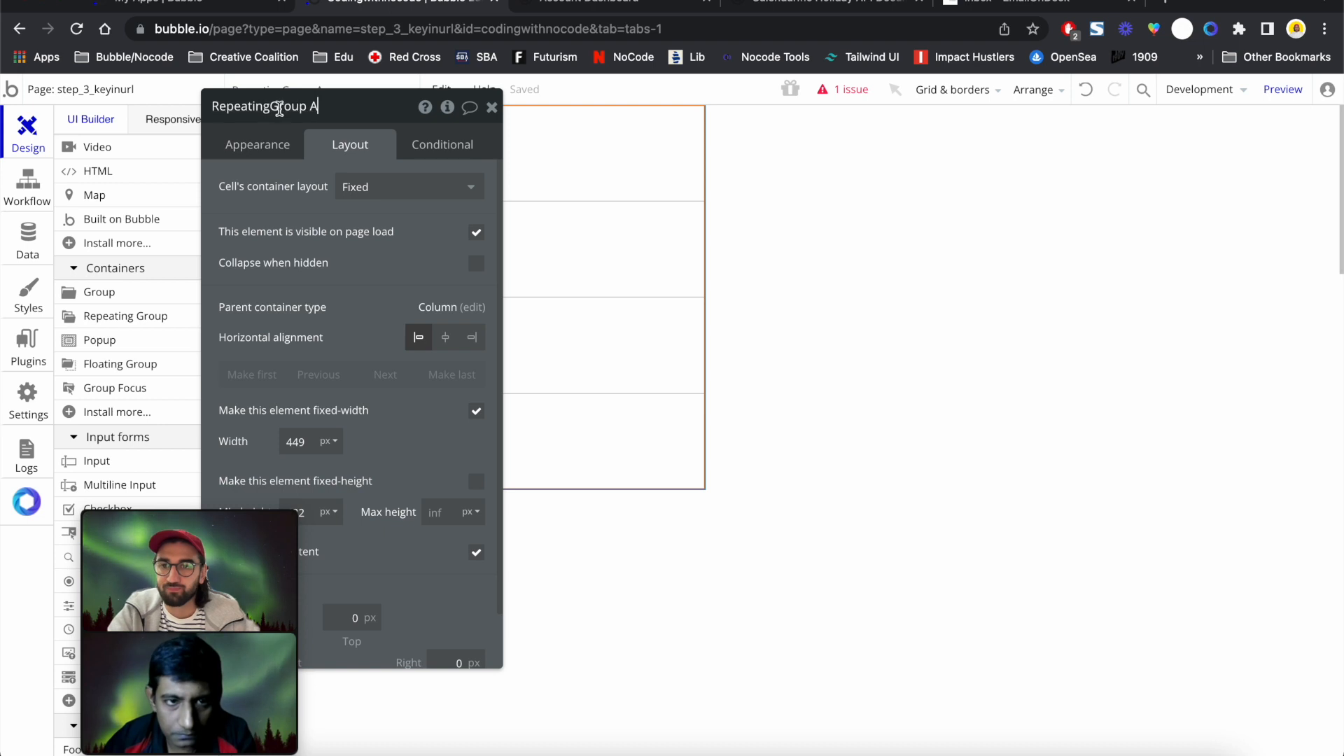
pyautogui.write('rg_Holida')
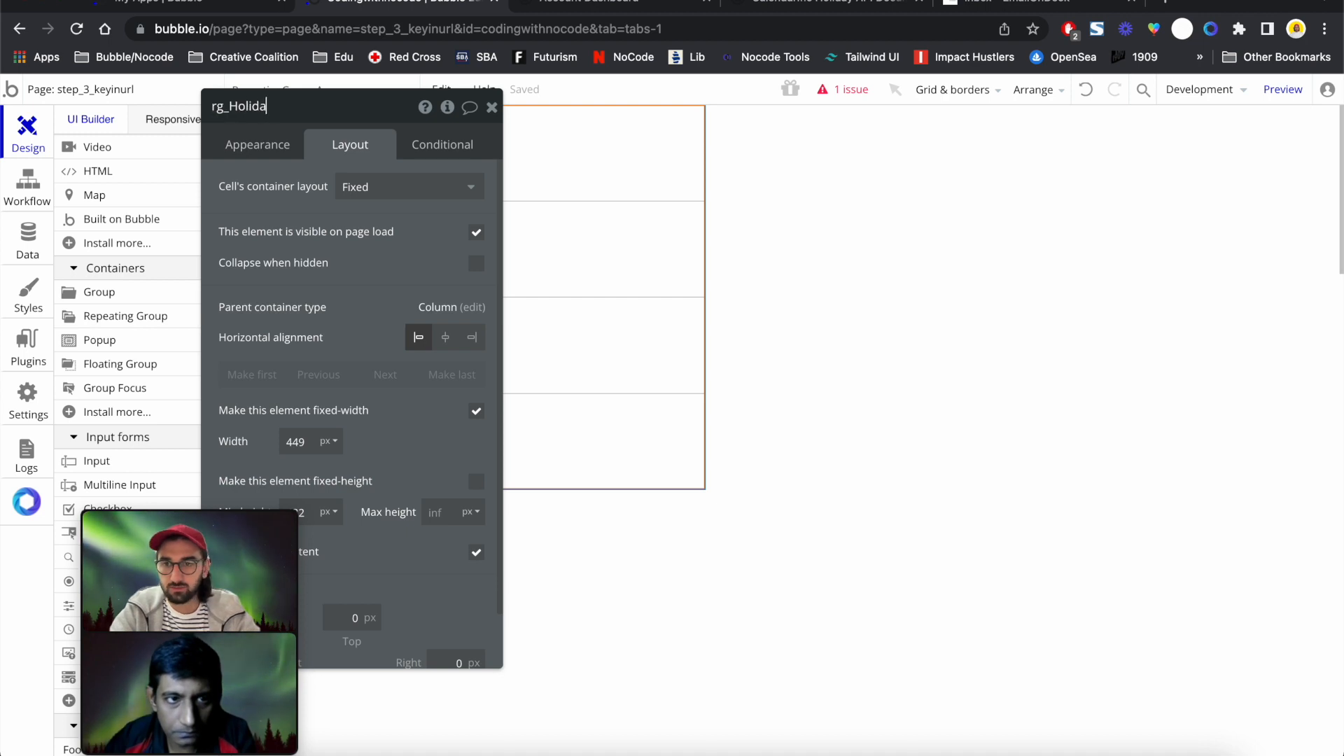
pyautogui.press('Return')
# Set rg_Holidays content to Get Holidays response holiday, sourced from Calendarific - Get Holidays's response holidays
pyautogui.click(259, 143)
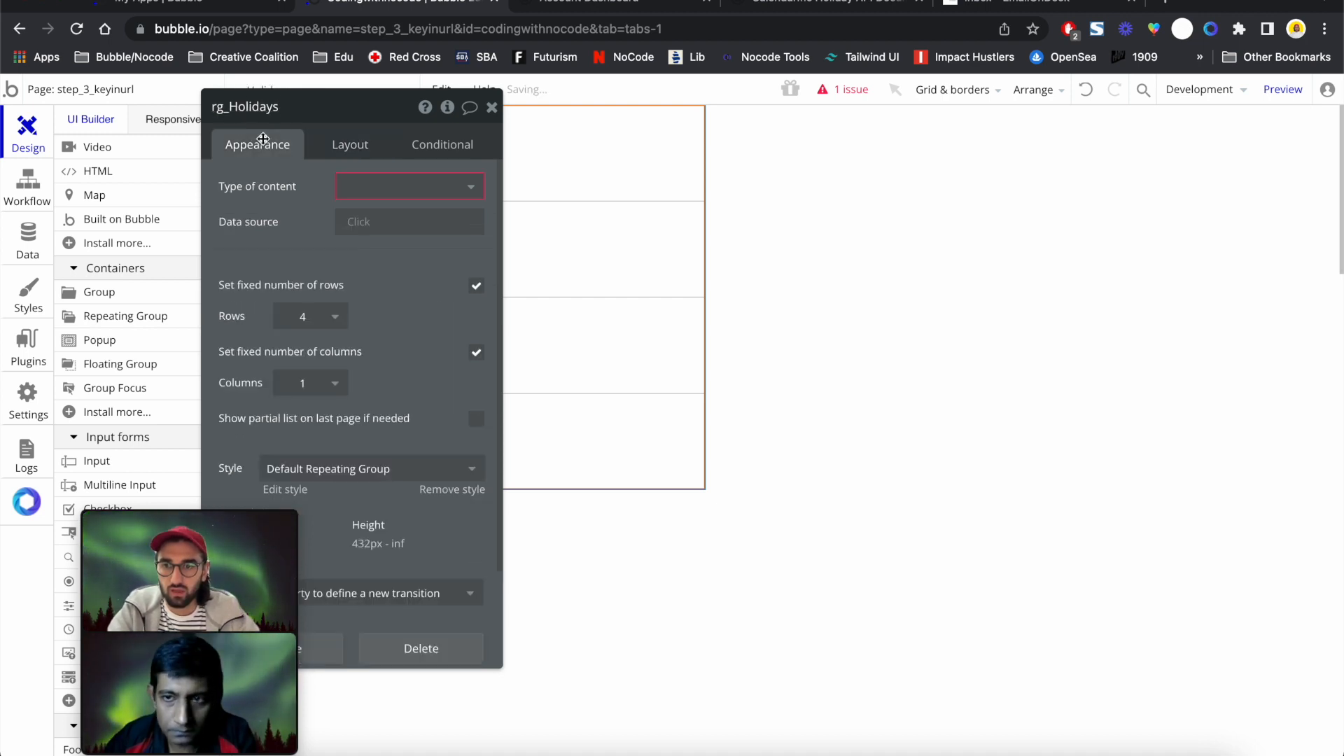
pyautogui.click(360, 183)
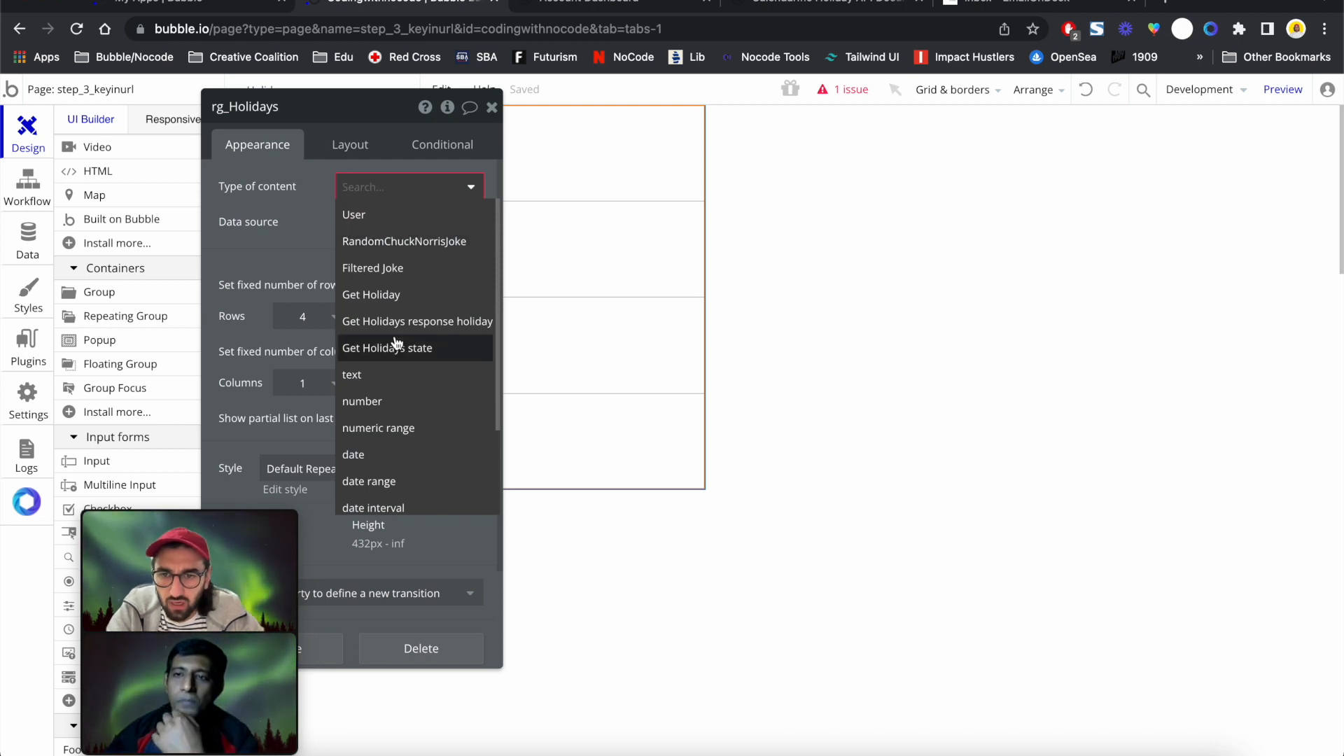
pyautogui.click(356, 328)
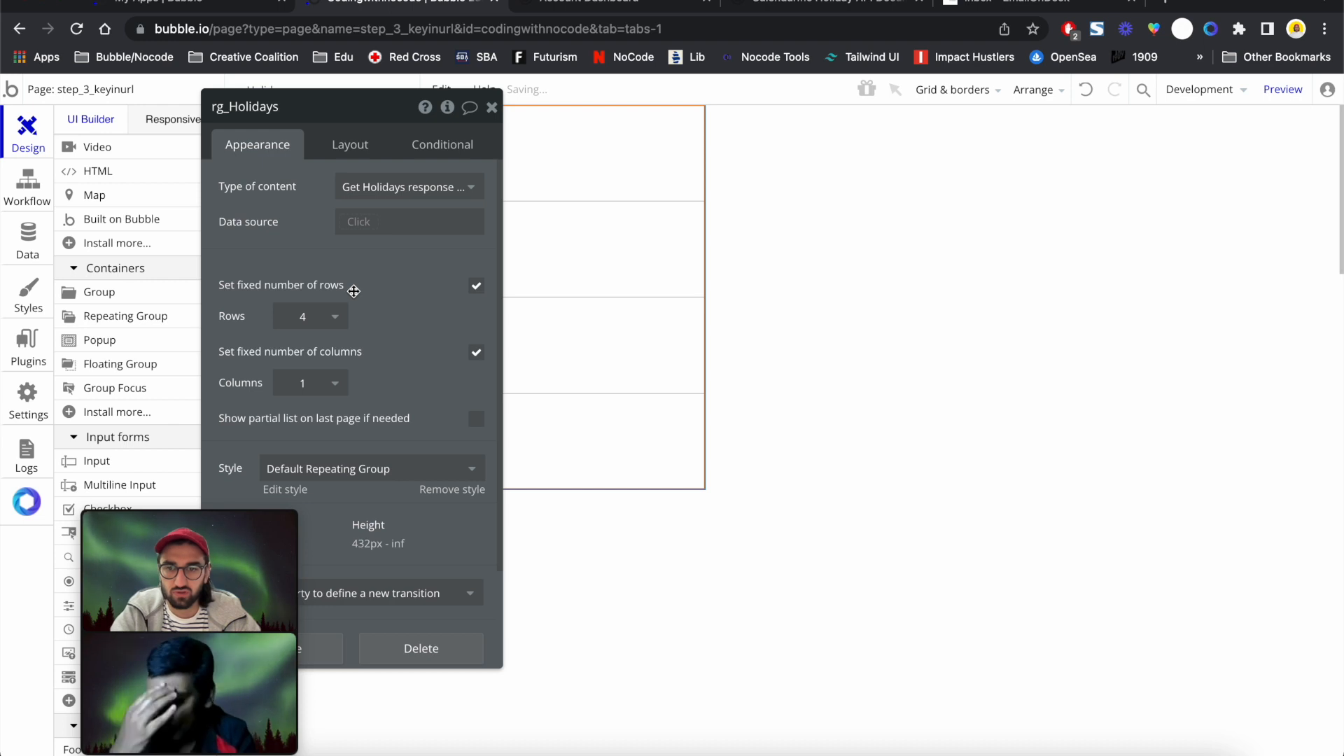
pyautogui.click(359, 221)
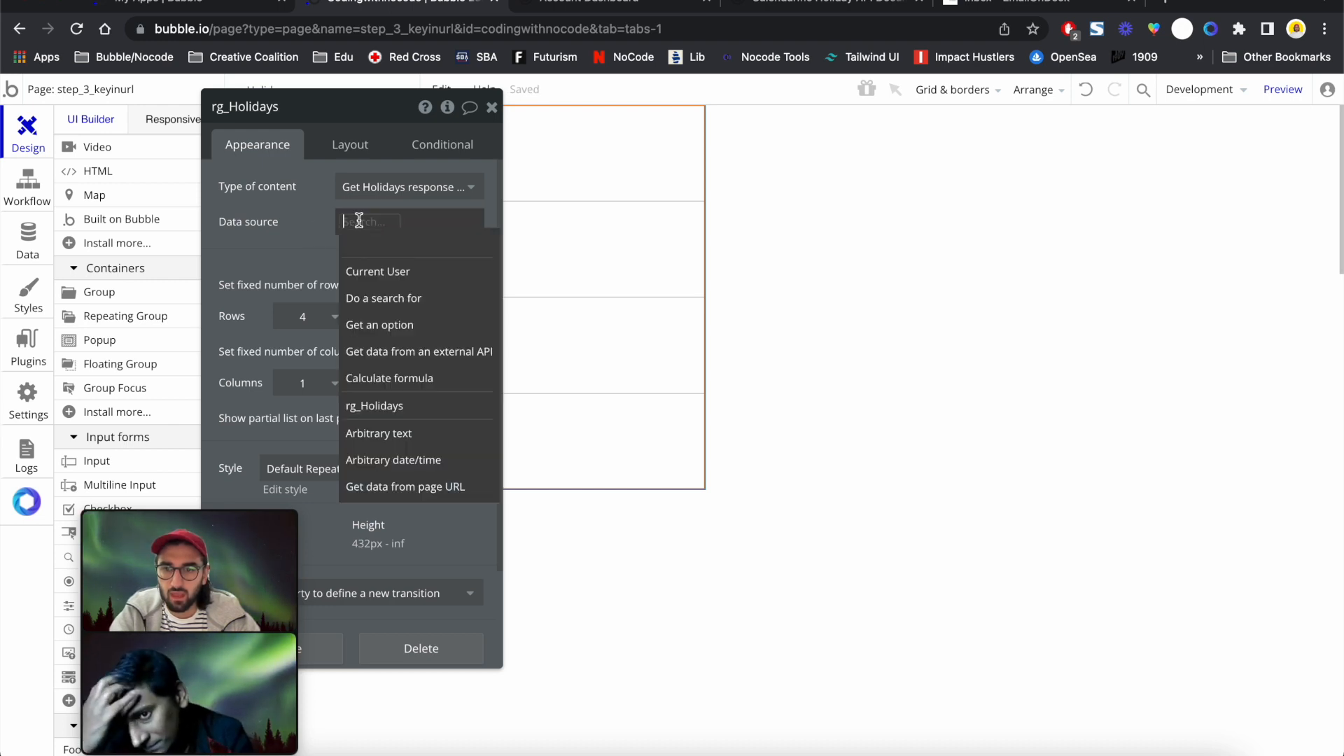
pyautogui.click(406, 359)
pyautogui.click(722, 149)
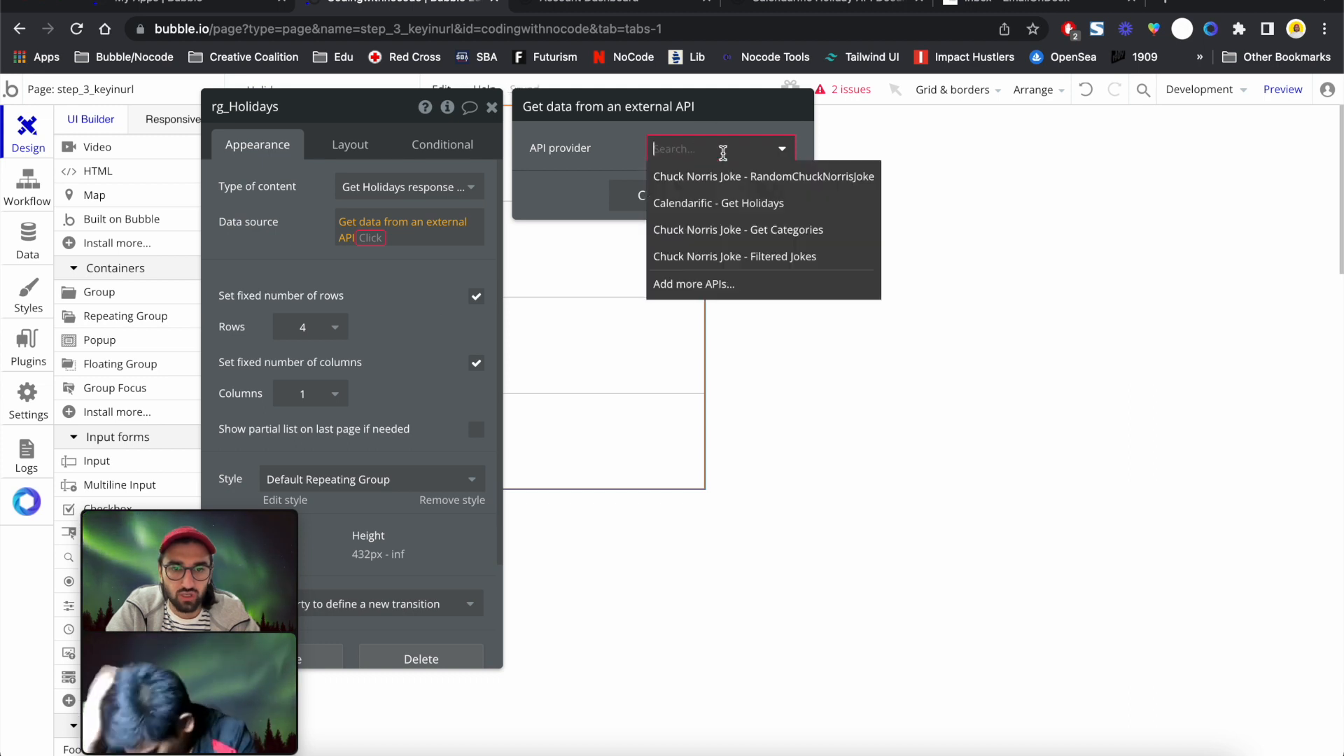
pyautogui.click(733, 205)
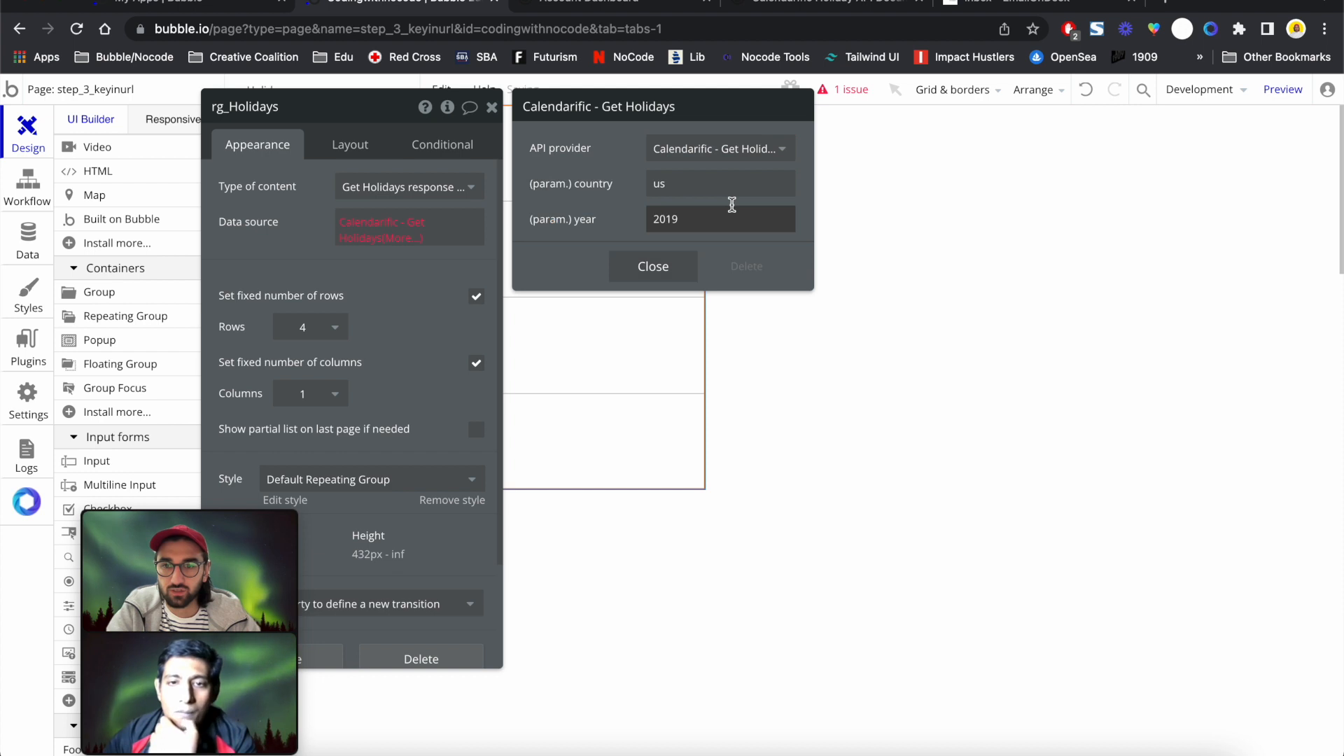
pyautogui.click(406, 241)
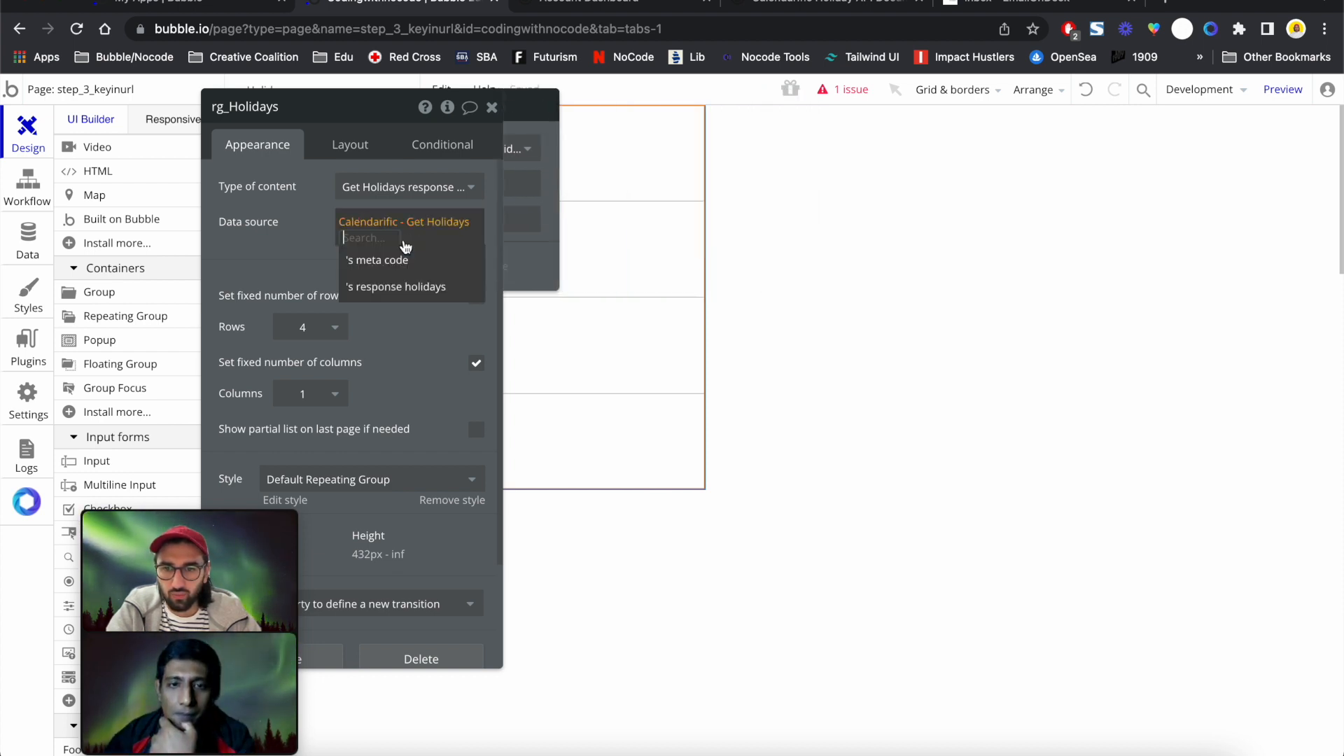
pyautogui.click(403, 287)
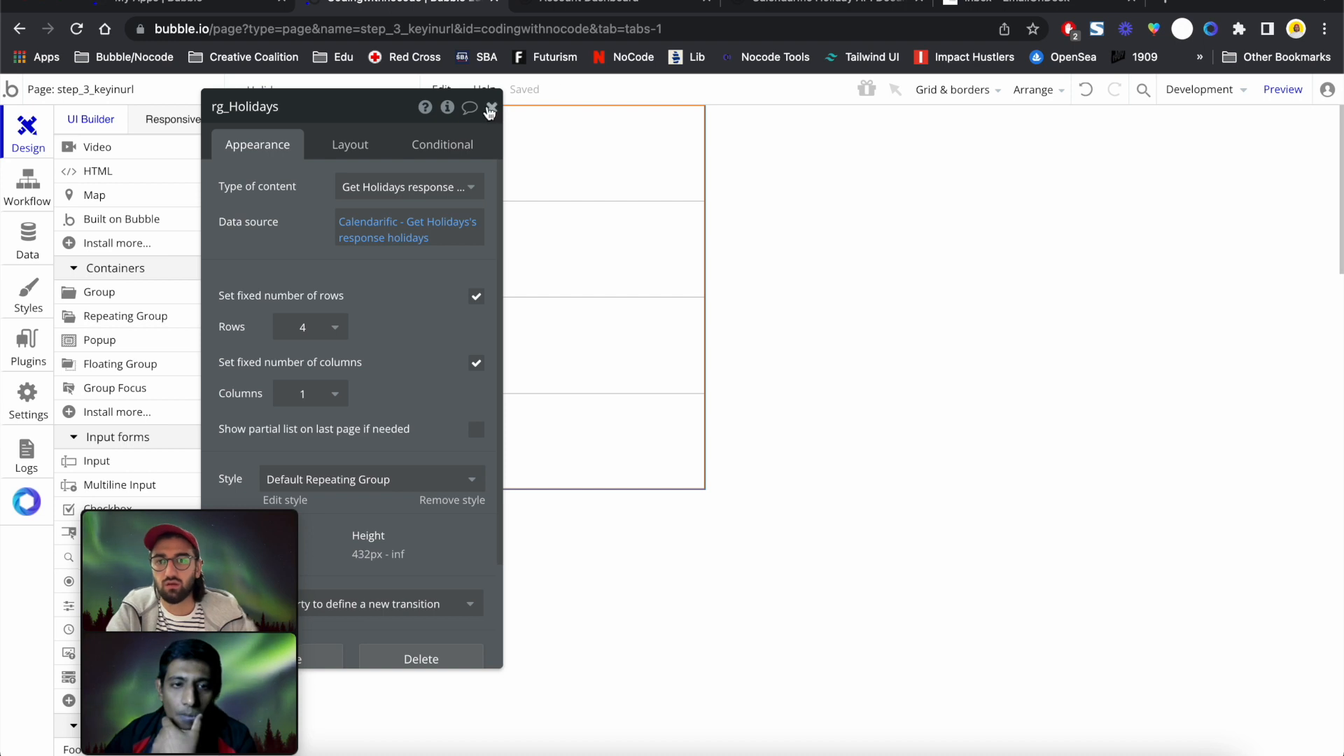
# Turn off rg_Holidays' fixed number of rows and give rows a 100 px minimum height
pyautogui.click(476, 297)
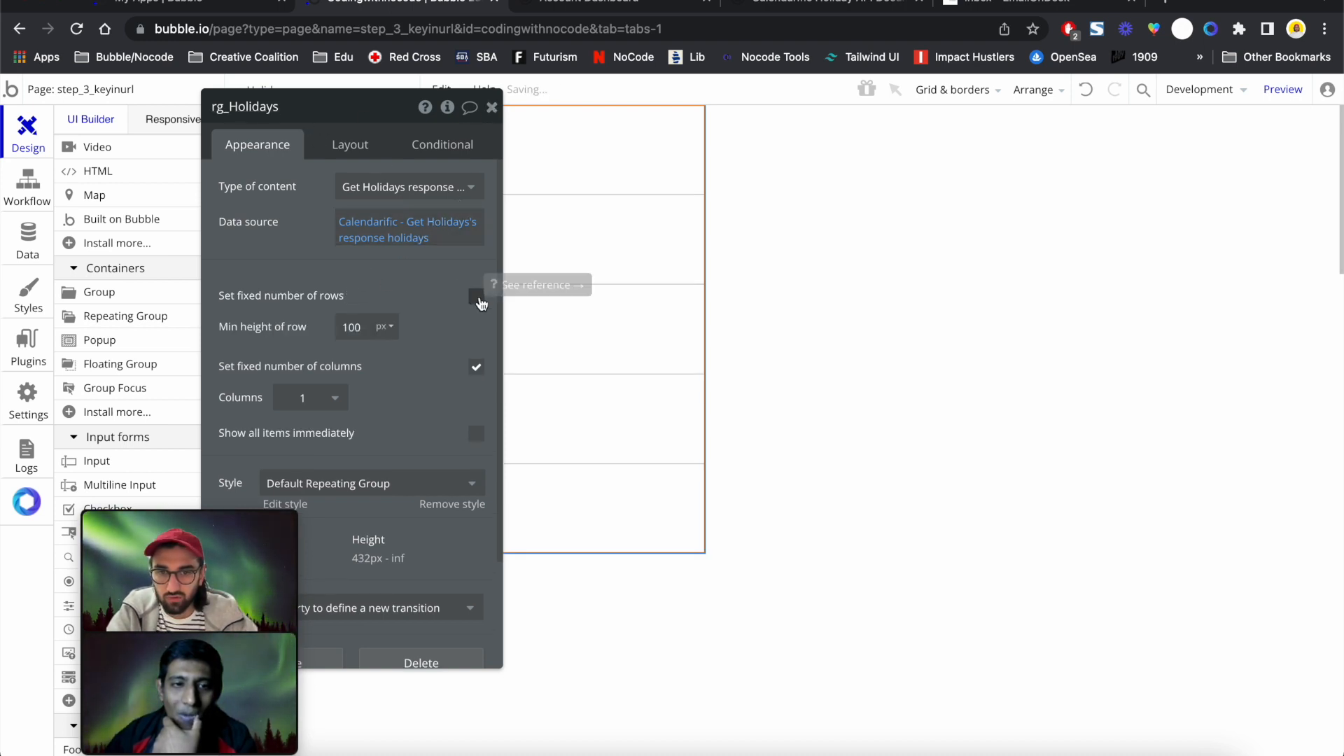
pyautogui.moveTo(631, 226); pyautogui.dragTo(861, 235)
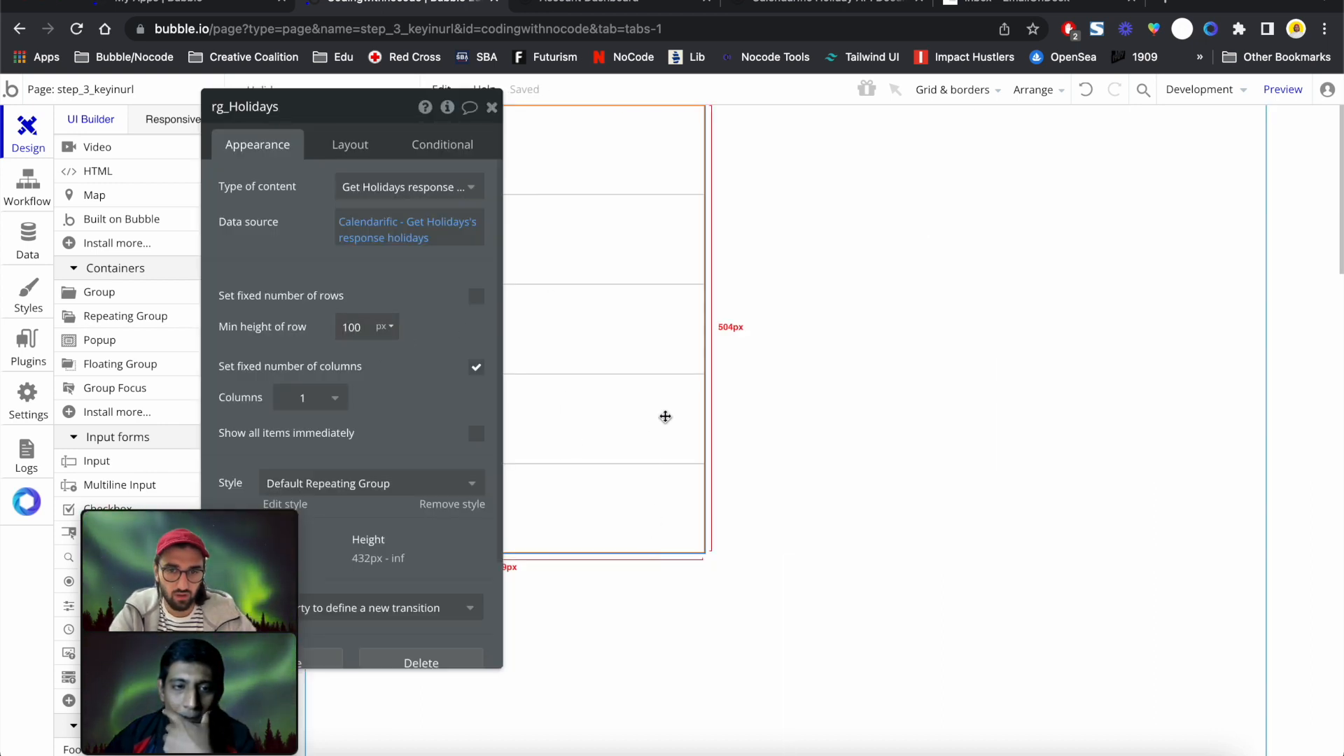
pyautogui.click(353, 328)
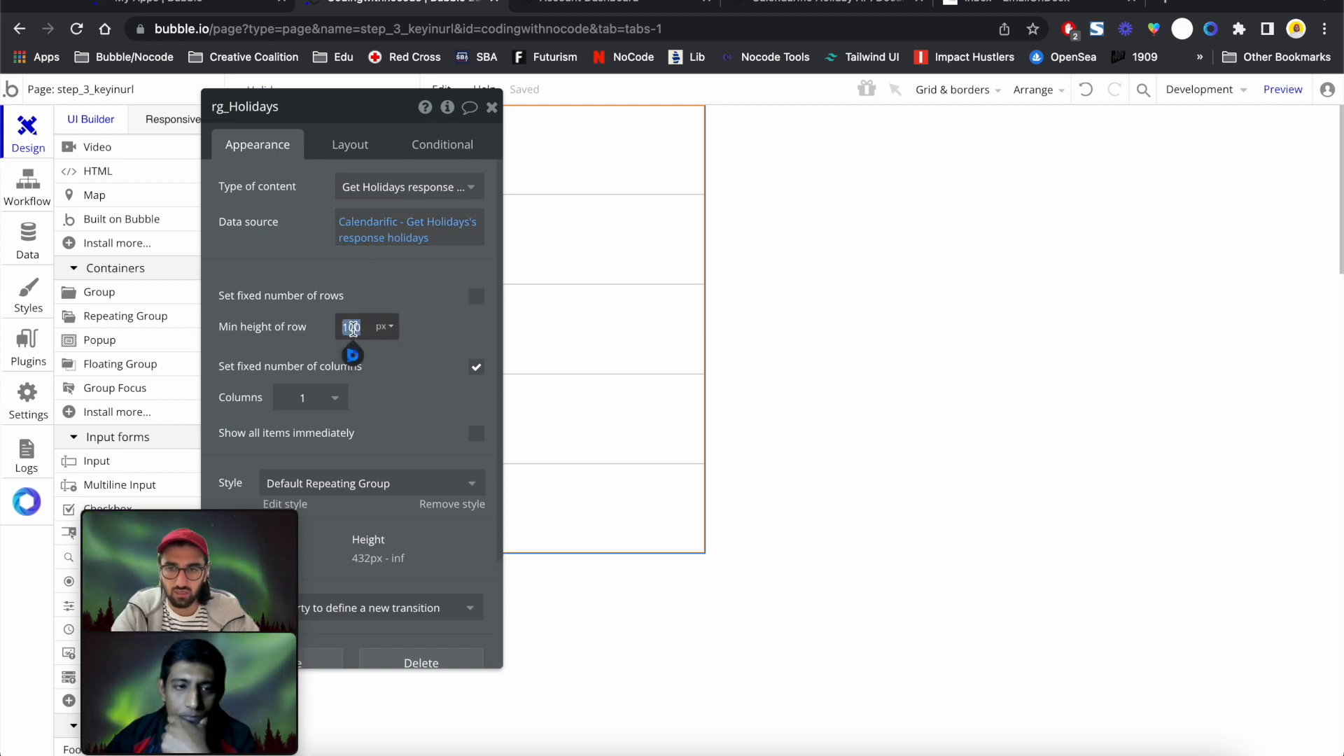
pyautogui.click(491, 108)
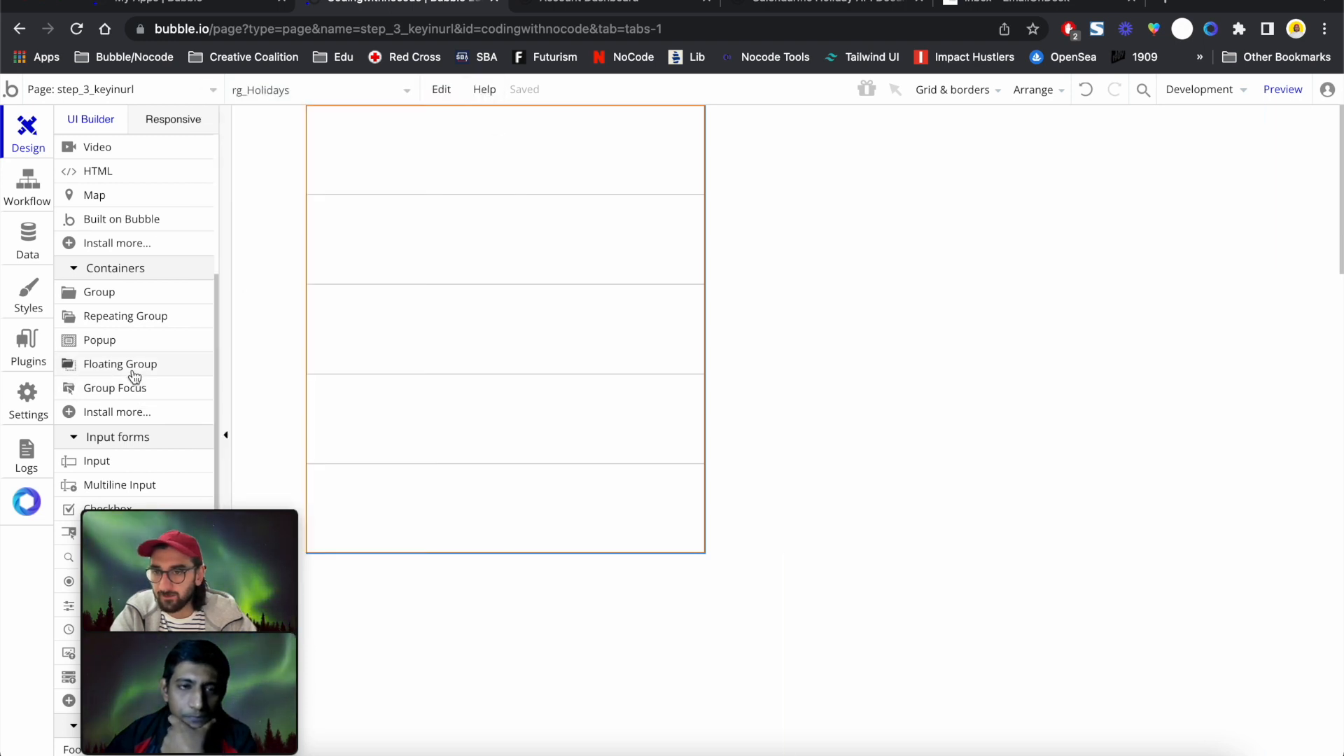
# Set the rg_Holidays cell container layout to Column
pyautogui.doubleClick(441, 213)
pyautogui.click(341, 145)
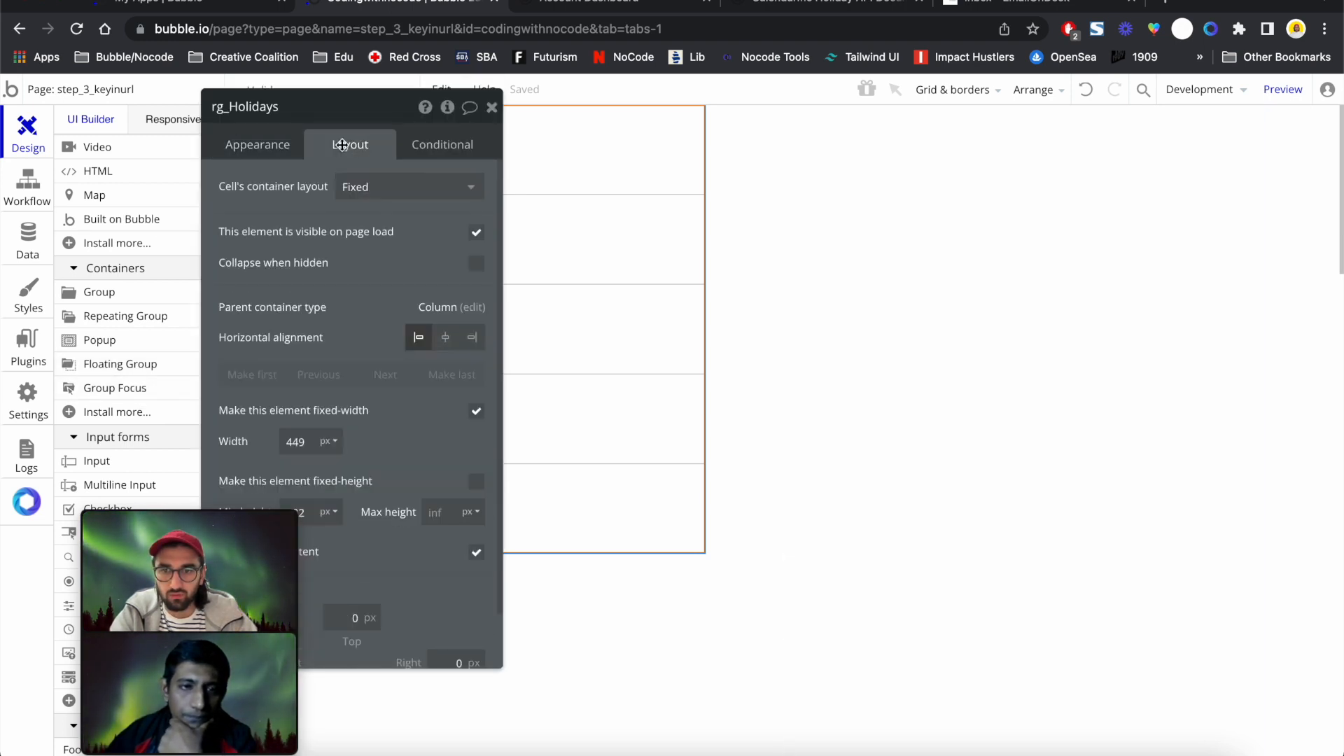
pyautogui.click(397, 184)
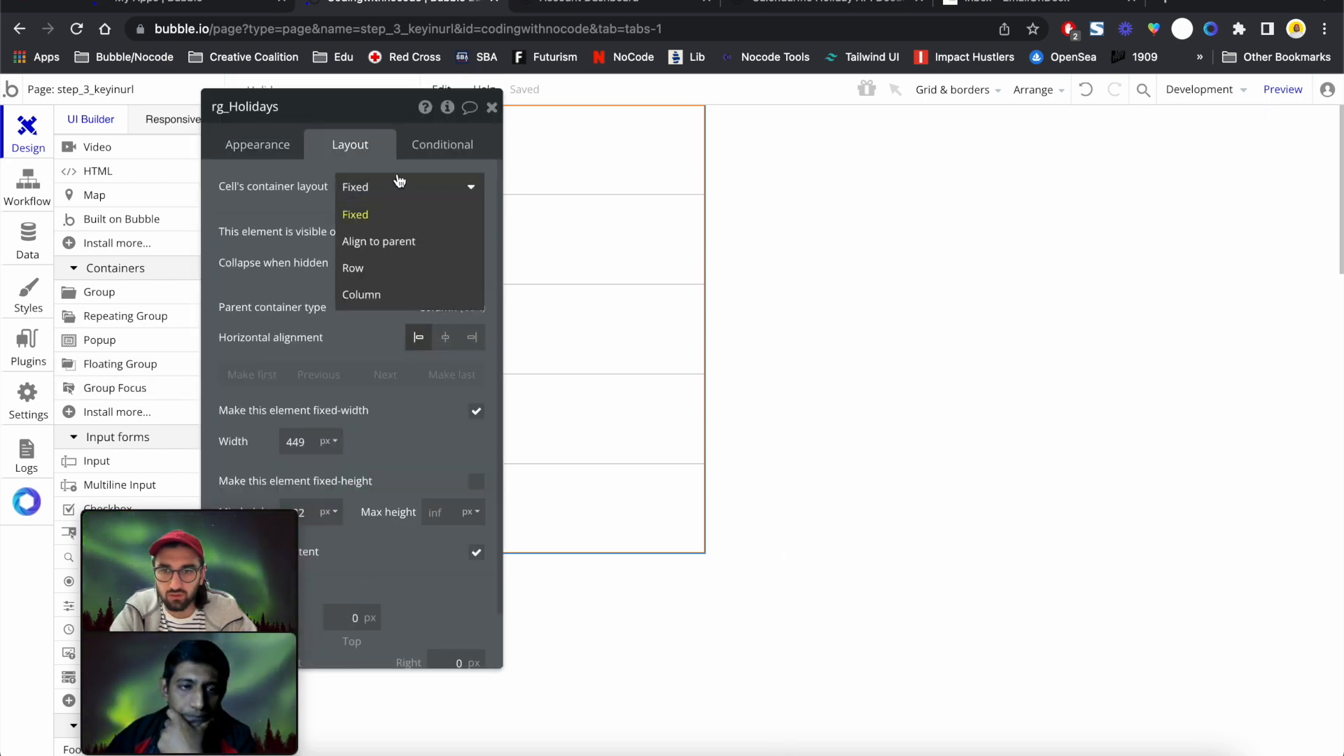
pyautogui.click(393, 295)
pyautogui.click(491, 107)
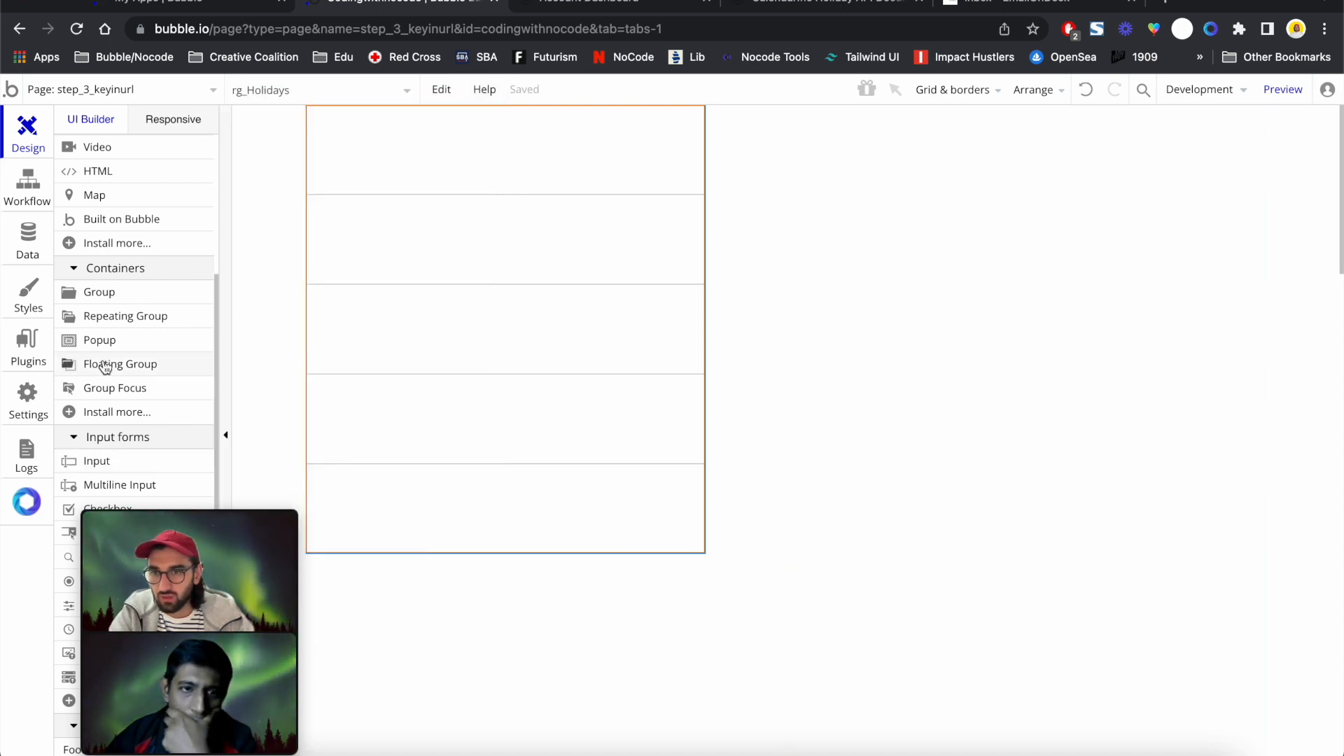
pyautogui.scroll(6, 105, 368)
pyautogui.click(107, 220)
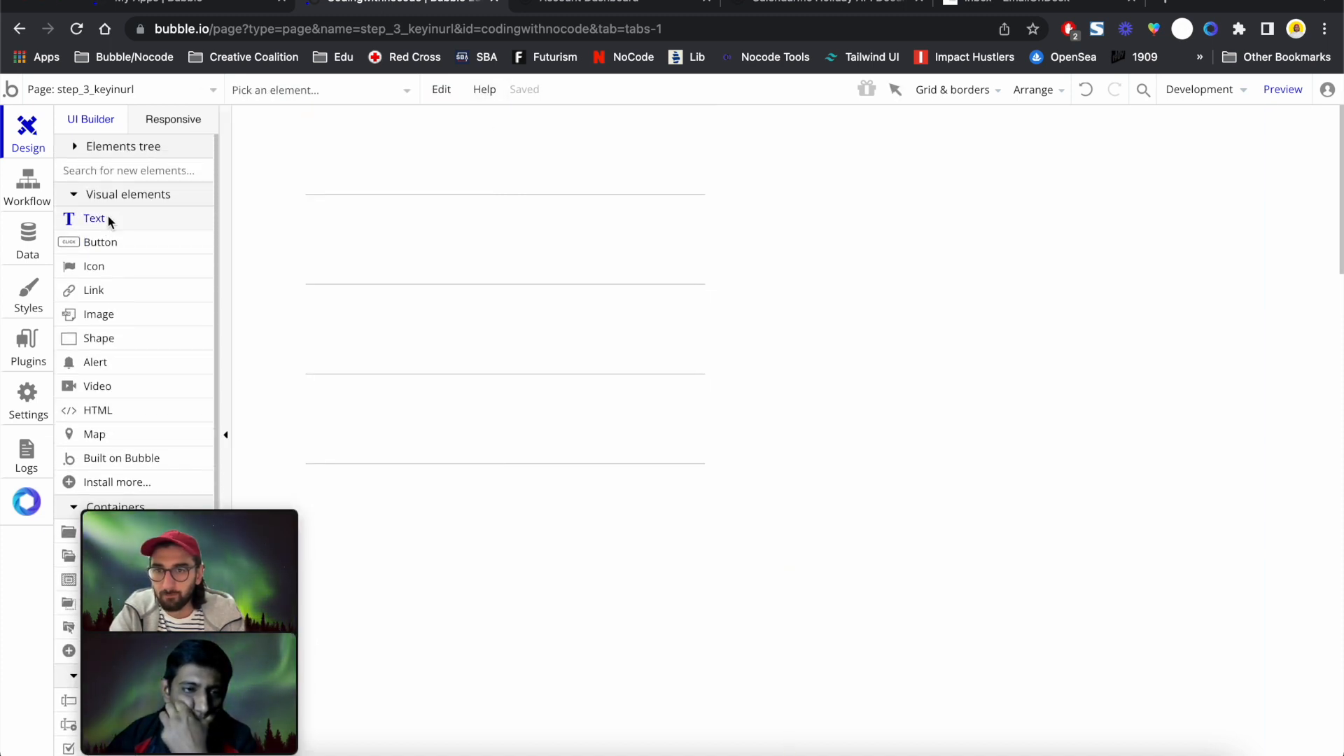
# Put a text in the first cell showing Current cell's Get Holidays response holiday's name
pyautogui.moveTo(341, 118)
pyautogui.mouseDown()
pyautogui.moveTo(430, 144)
pyautogui.moveTo(492, 140)
pyautogui.mouseUp()
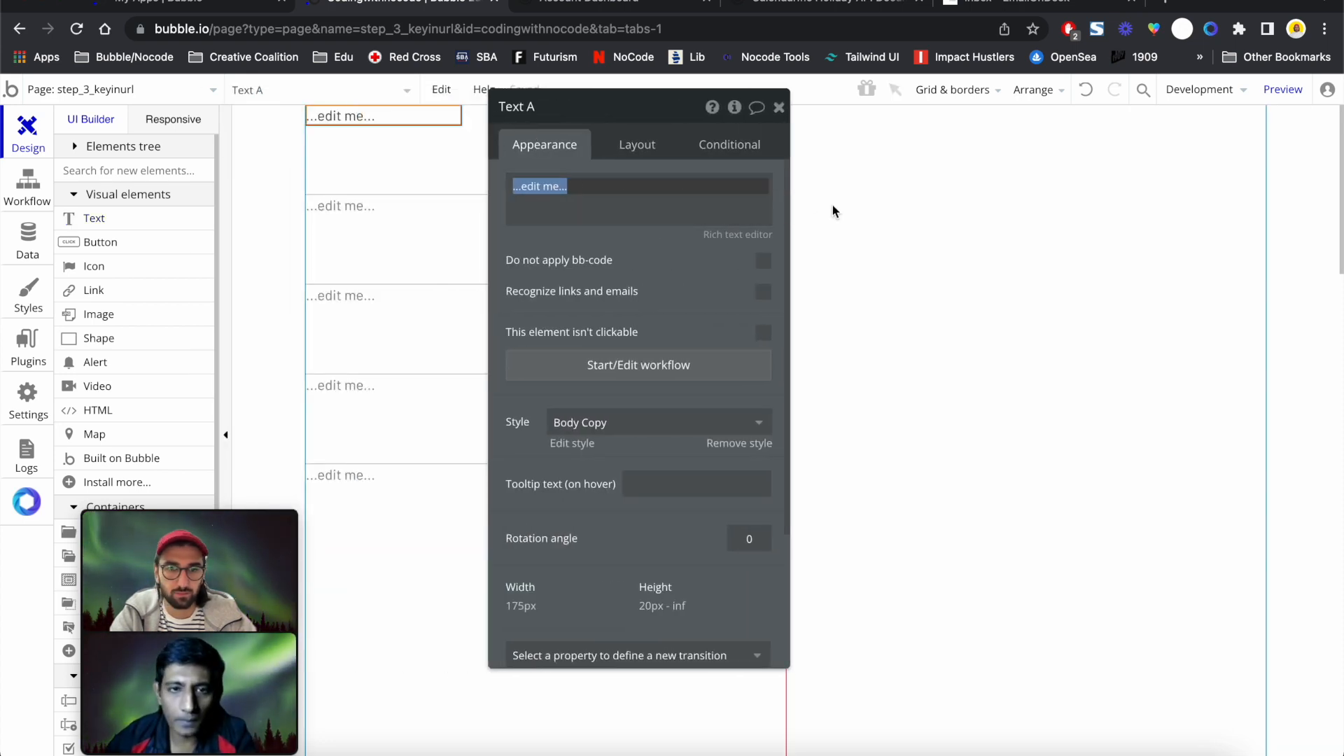
pyautogui.press('BackSpace')
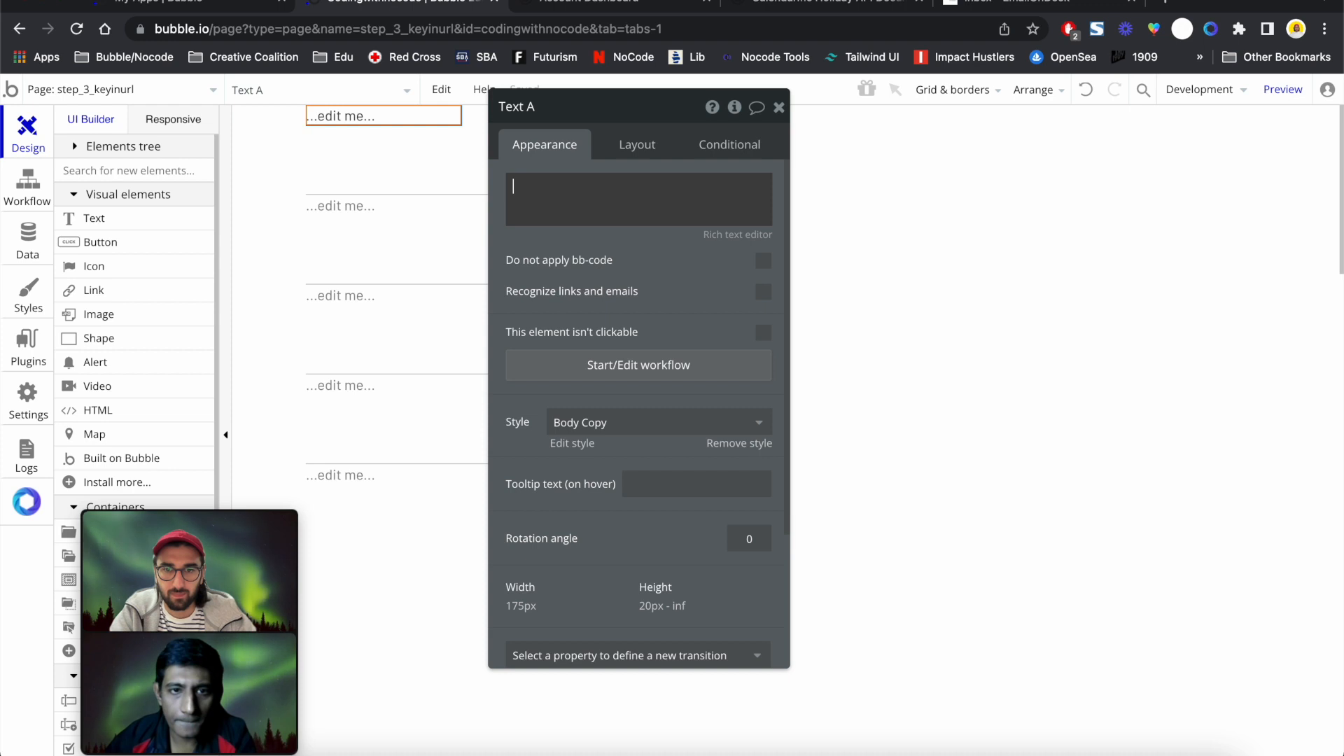
pyautogui.moveTo(649, 121); pyautogui.dragTo(877, 143)
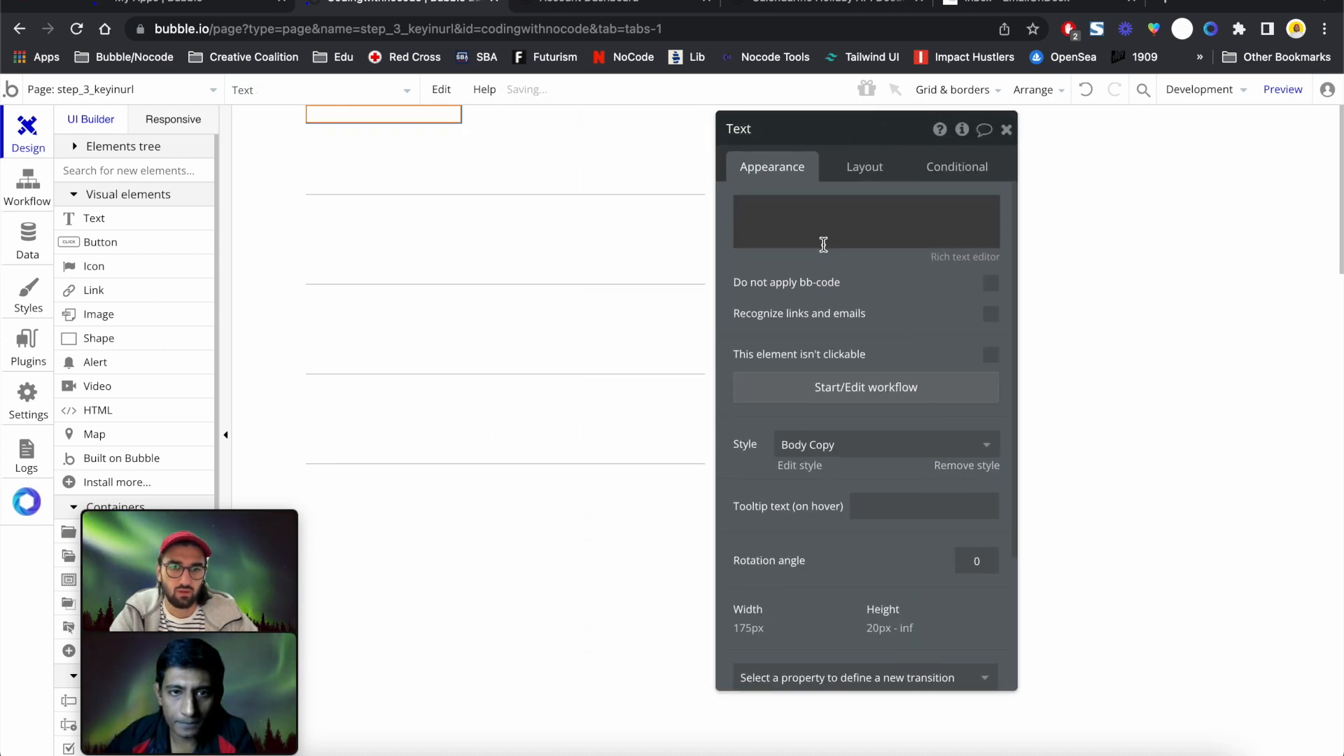
pyautogui.click(1086, 205)
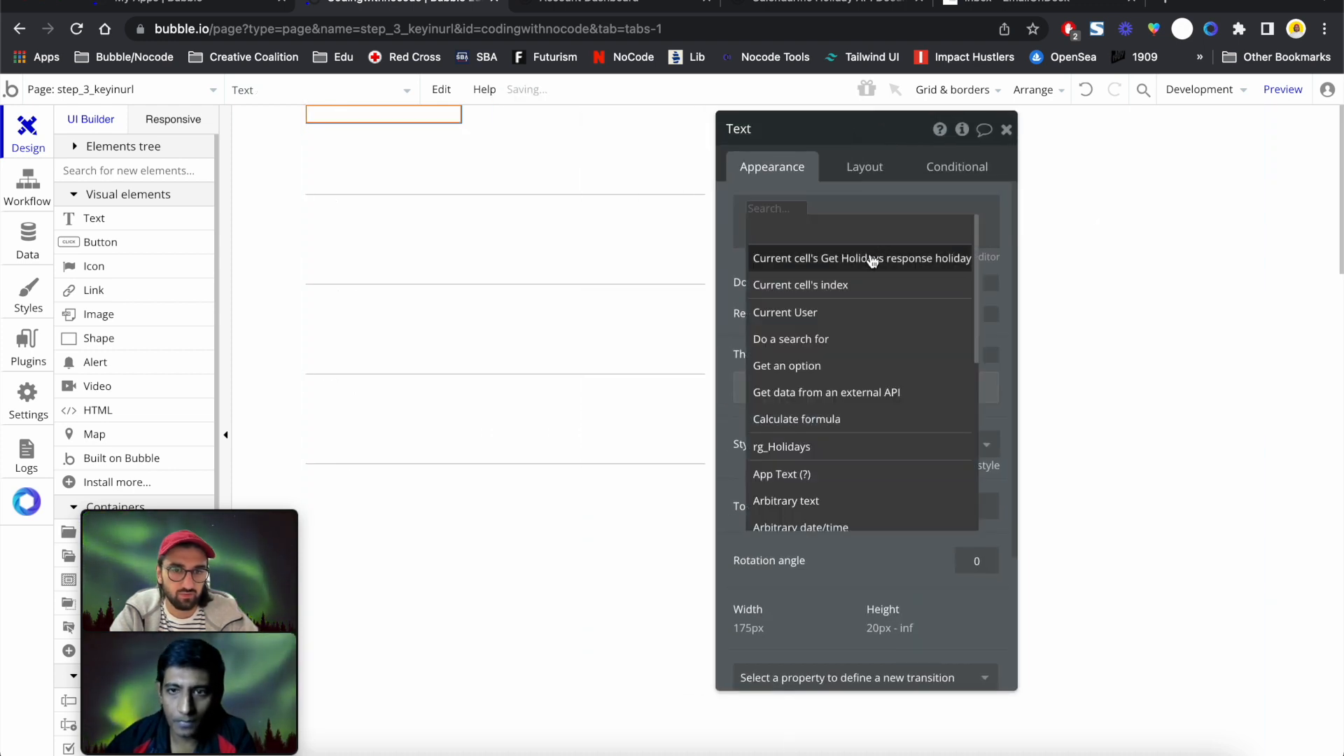
pyautogui.click(849, 265)
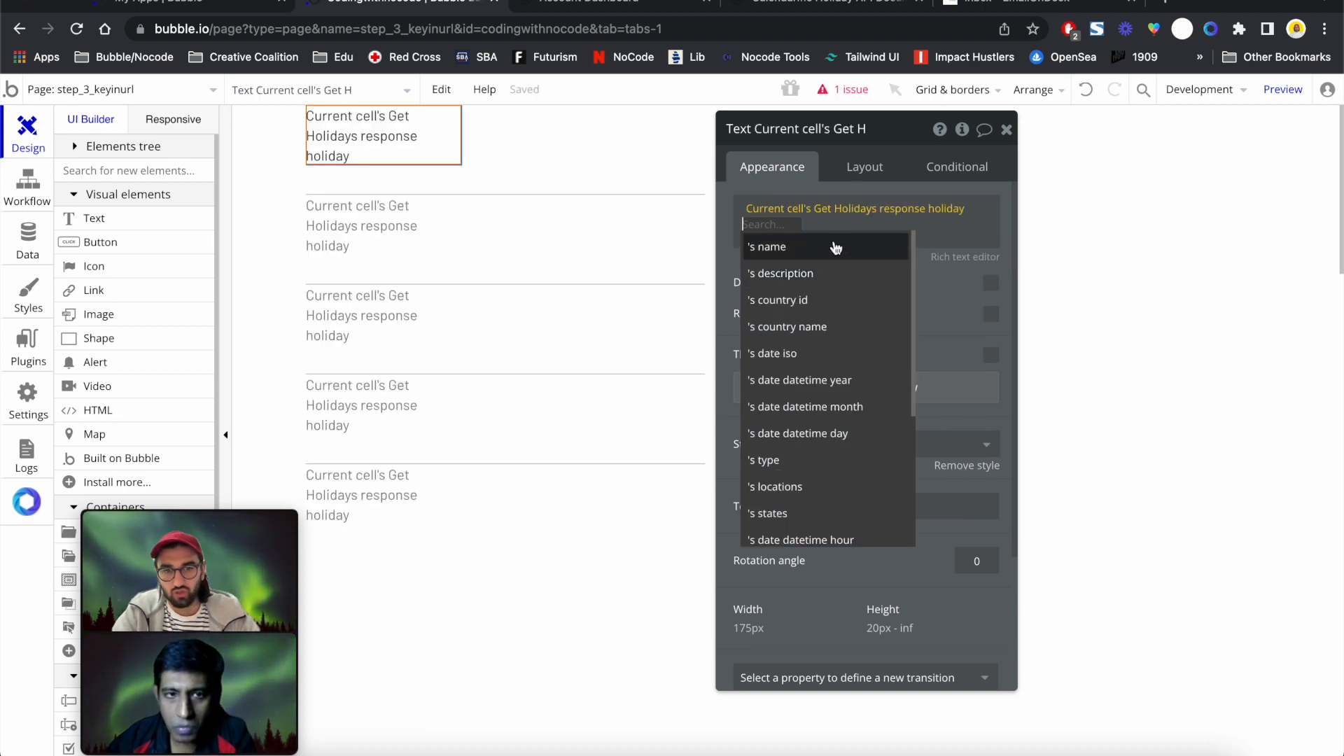
pyautogui.click(835, 248)
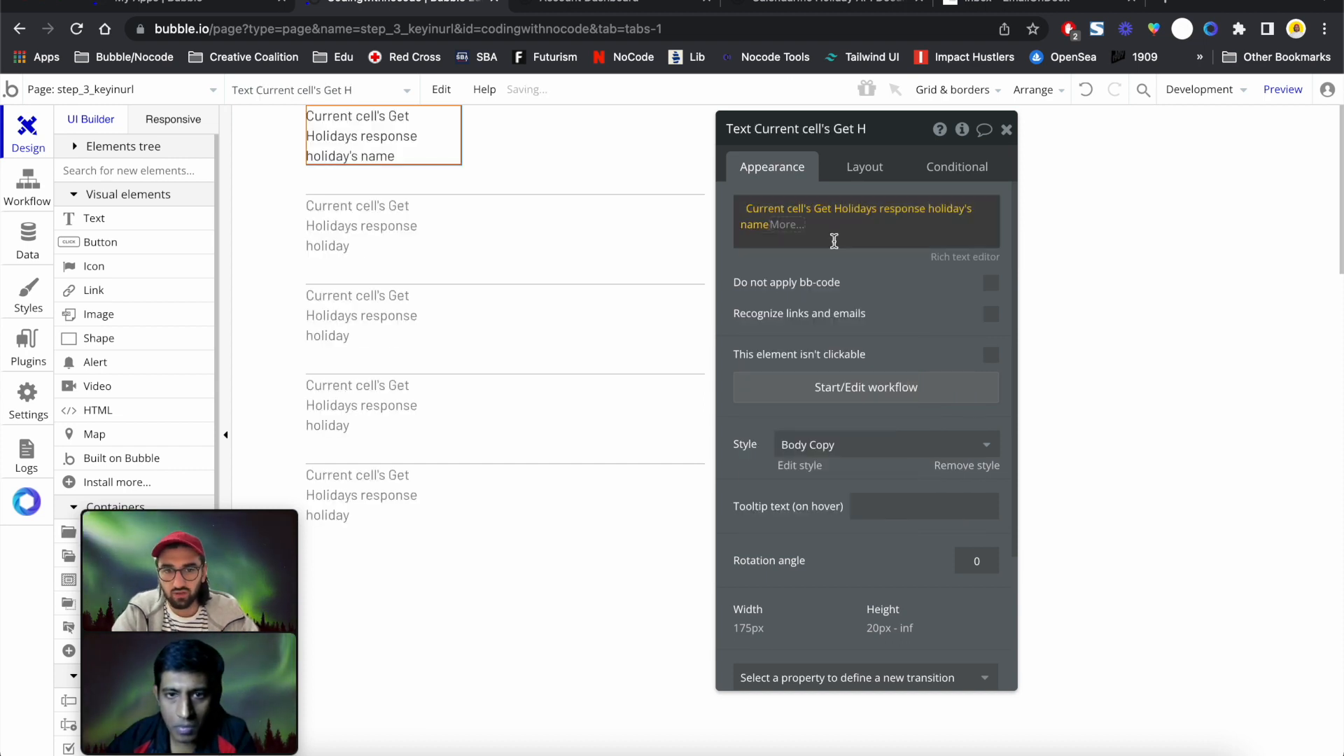
pyautogui.click(868, 166)
# Make the name text fit its content width with min width 0, no preset style, bold
pyautogui.click(991, 379)
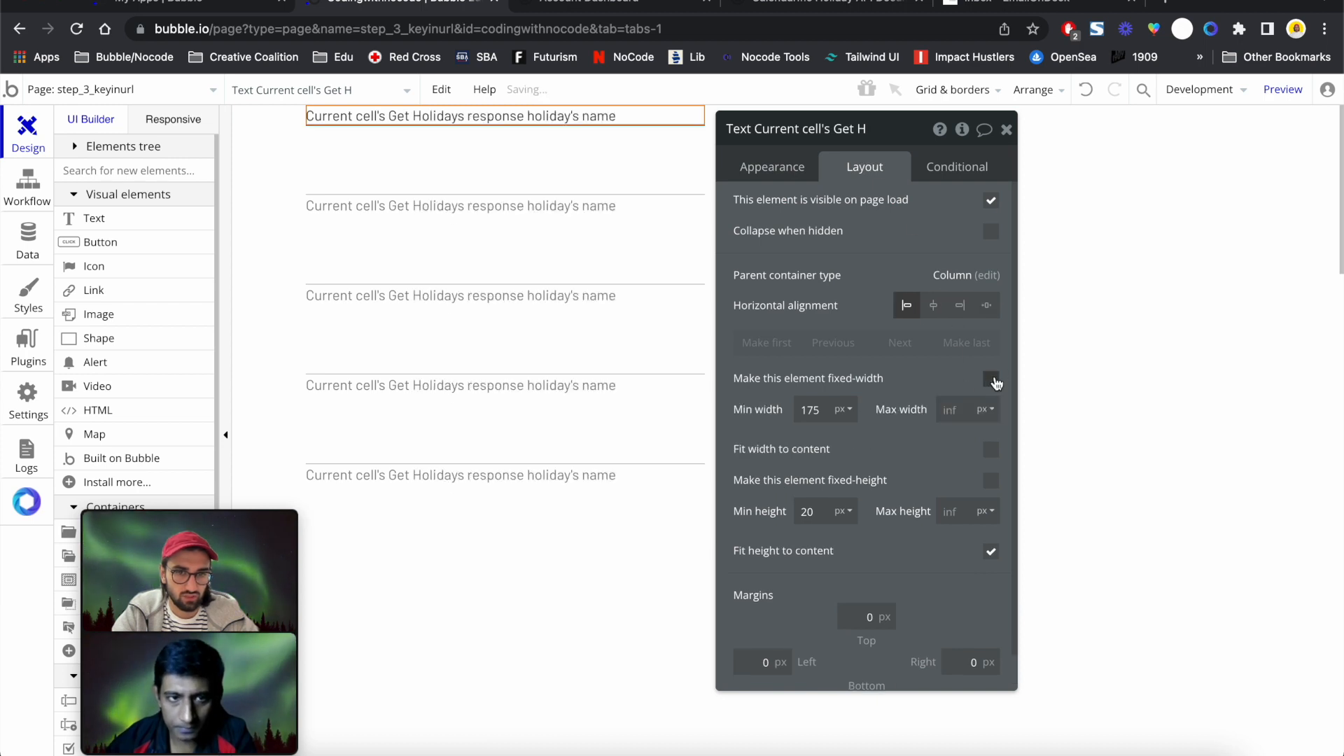
pyautogui.doubleClick(810, 410)
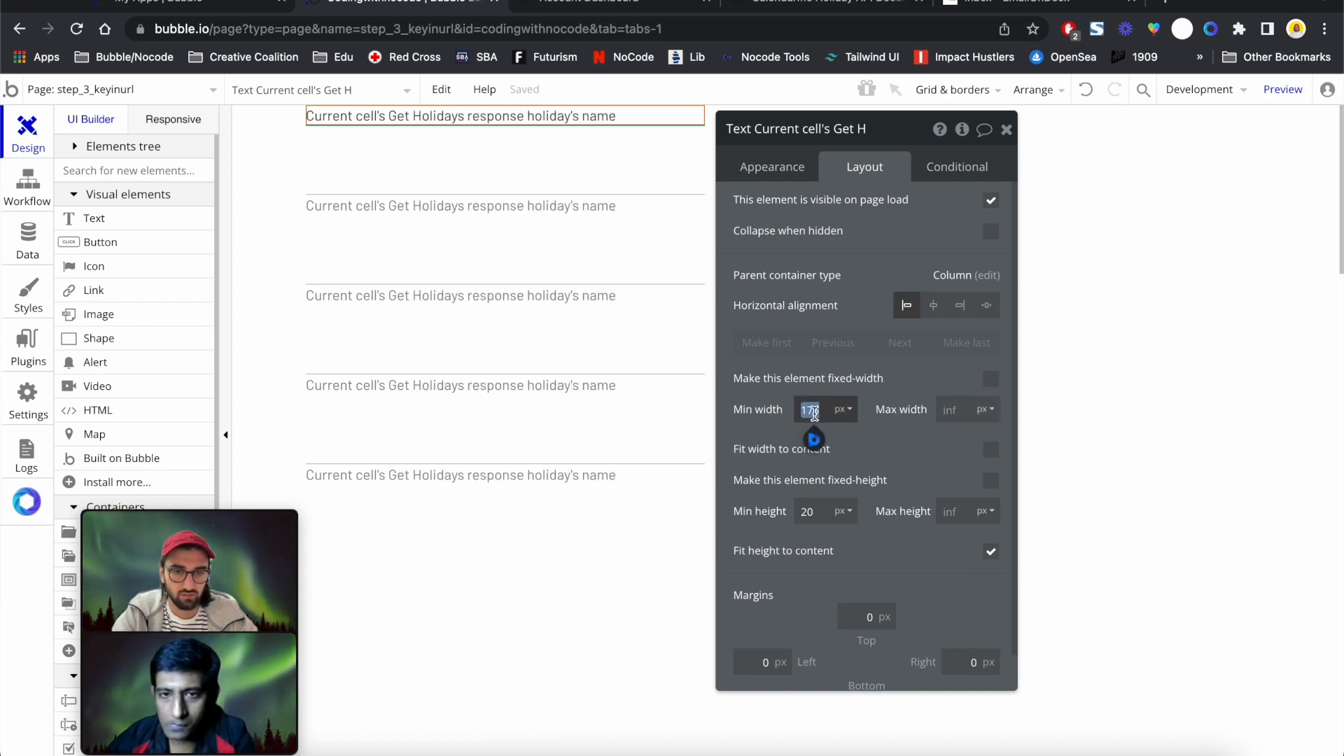
pyautogui.write('0')
pyautogui.click(989, 450)
pyautogui.click(777, 165)
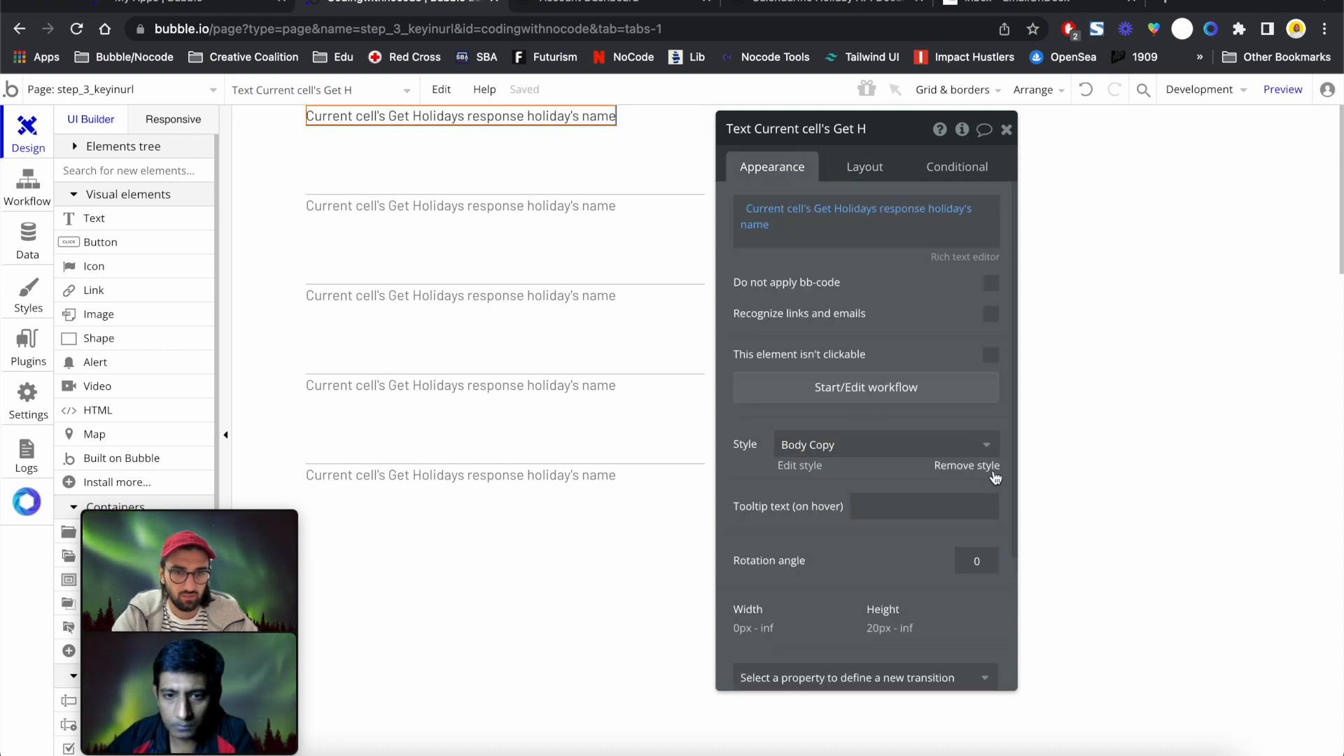
pyautogui.click(968, 467)
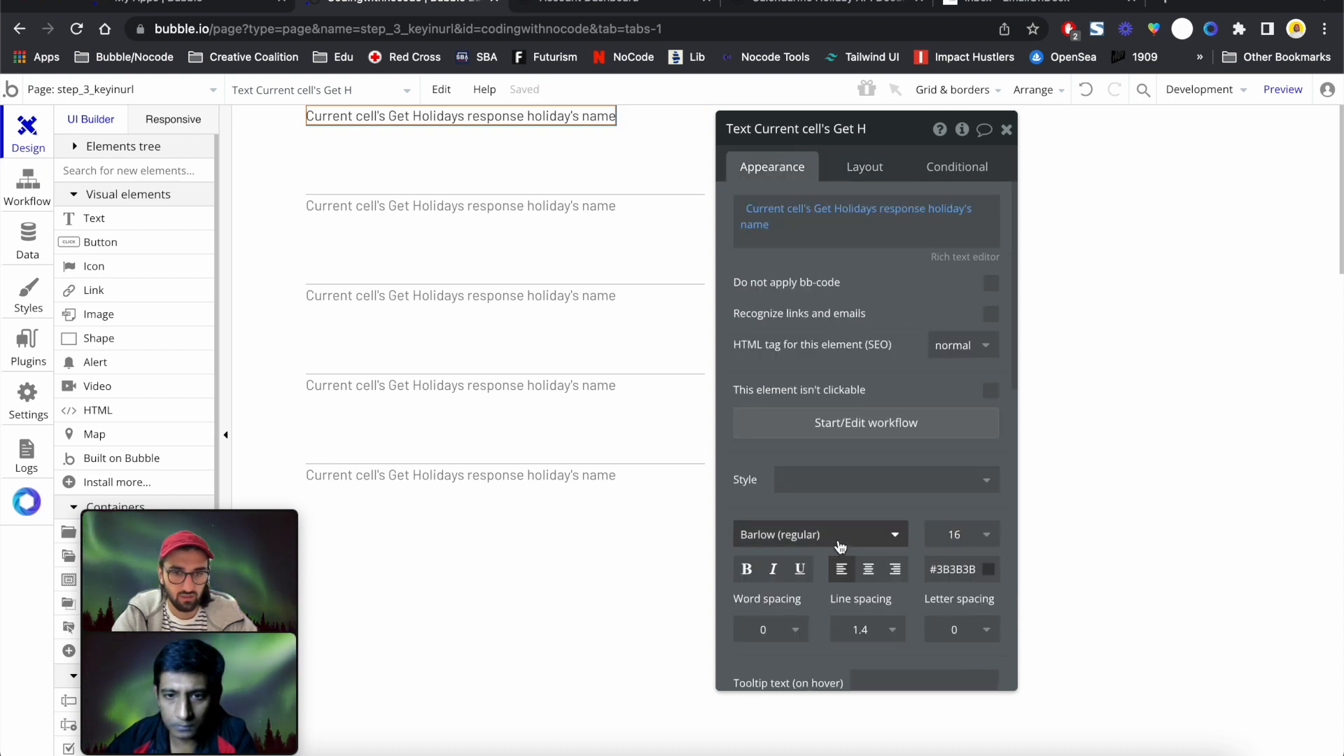
pyautogui.click(747, 569)
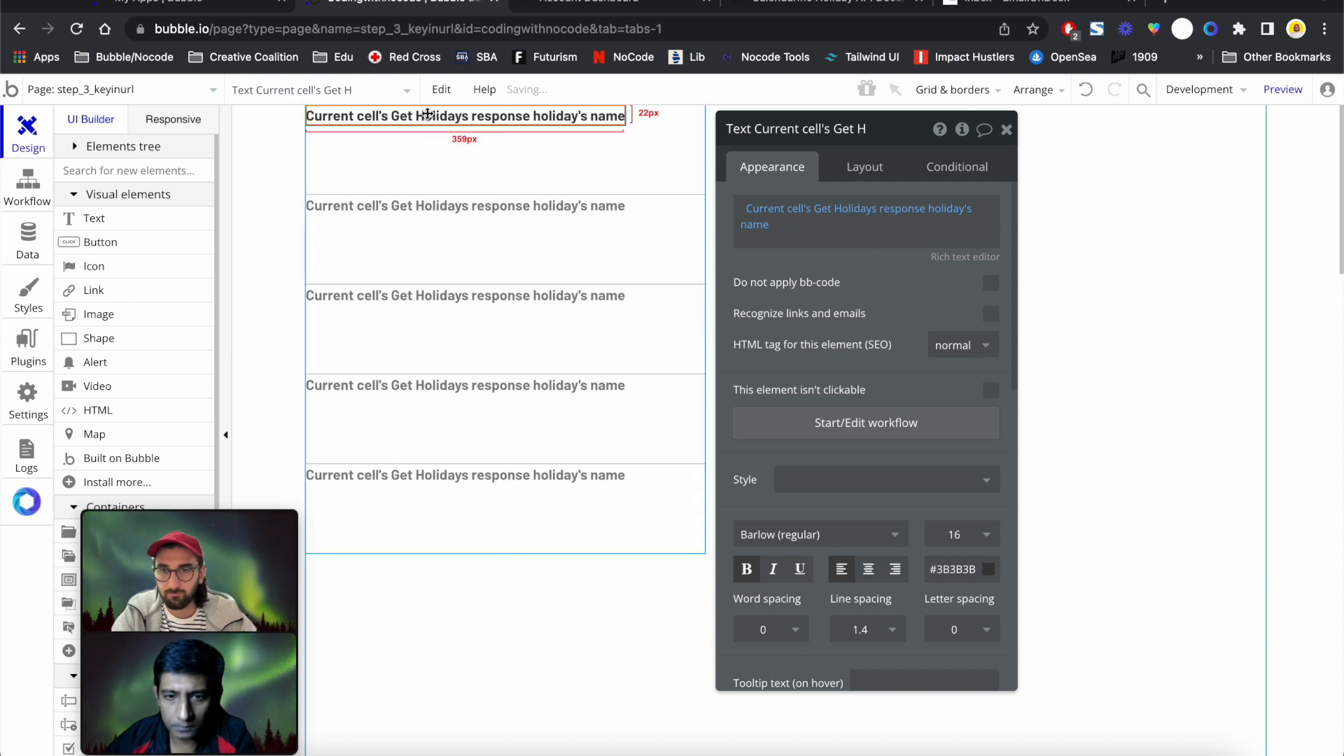
# Paste a copy of the name text with a 10 px top margin and bold turned off
pyautogui.press('super+c')
pyautogui.press('super+v')
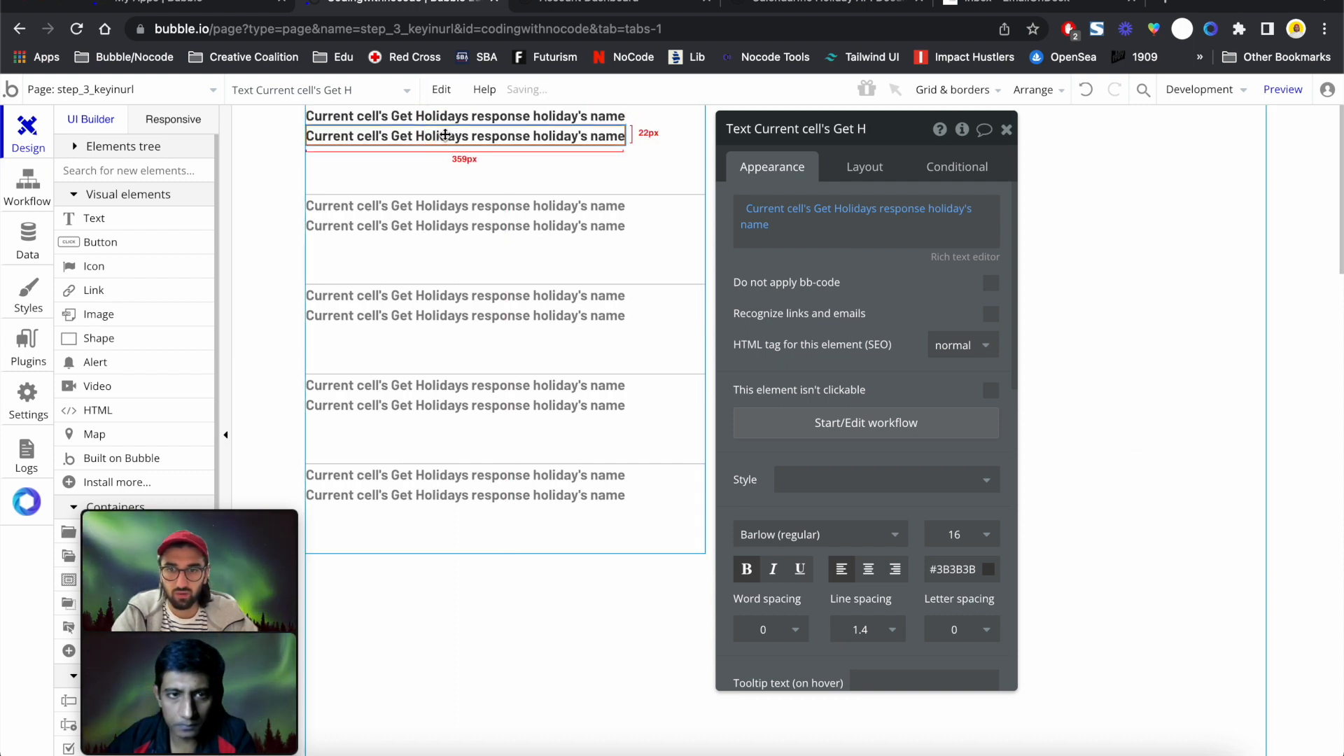
pyautogui.click(865, 167)
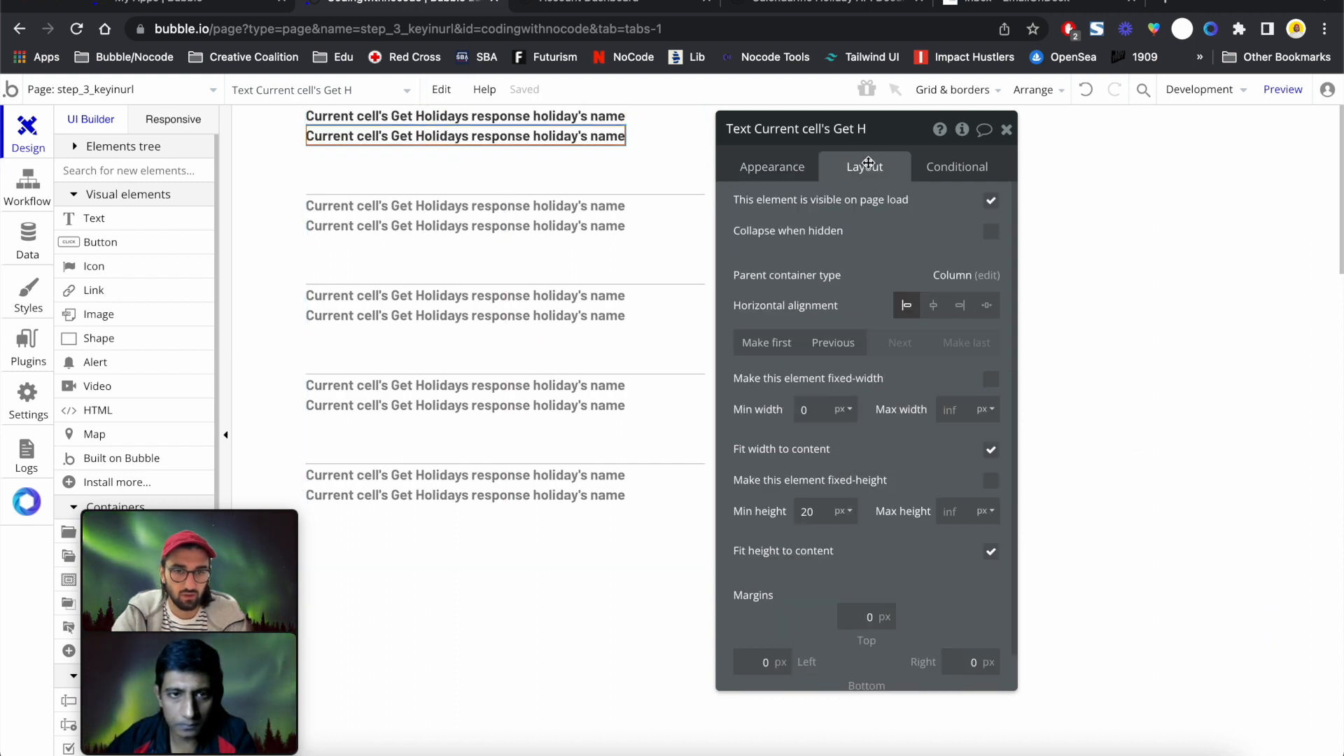
pyautogui.click(866, 616)
pyautogui.write('1')
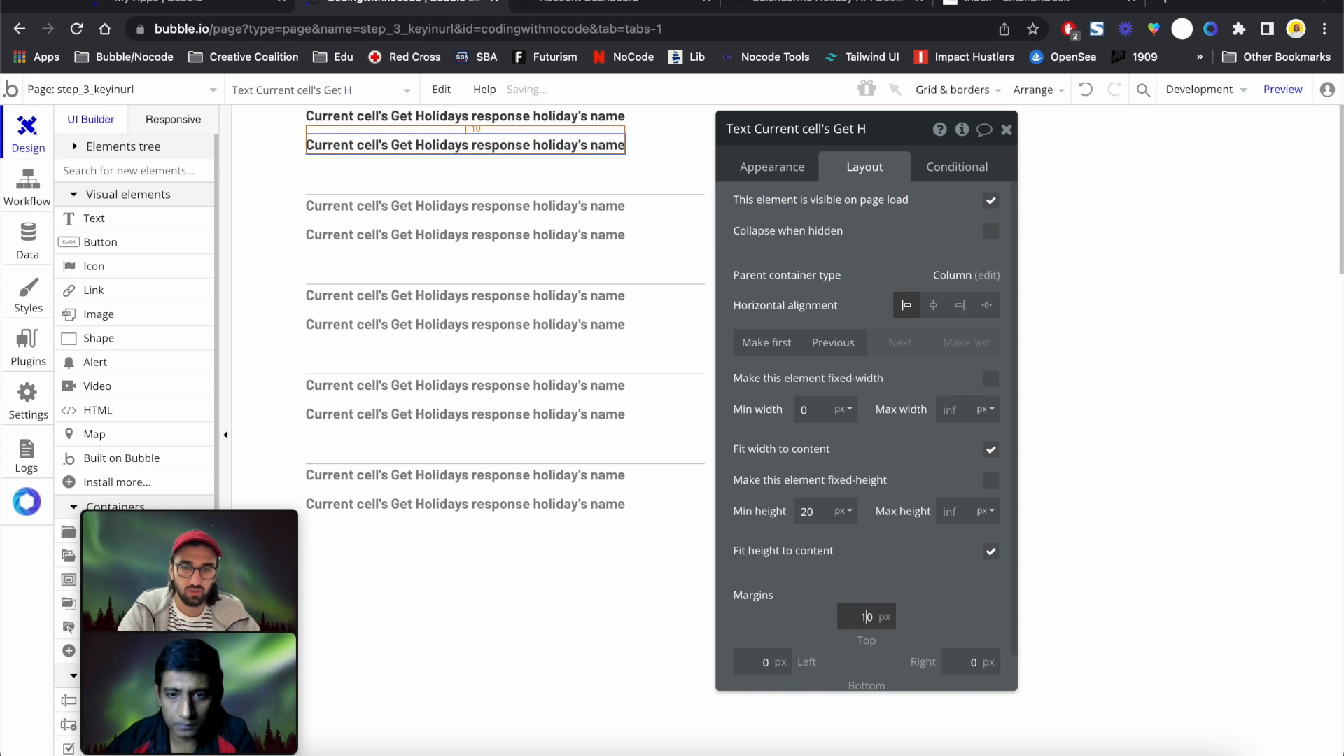
pyautogui.click(783, 169)
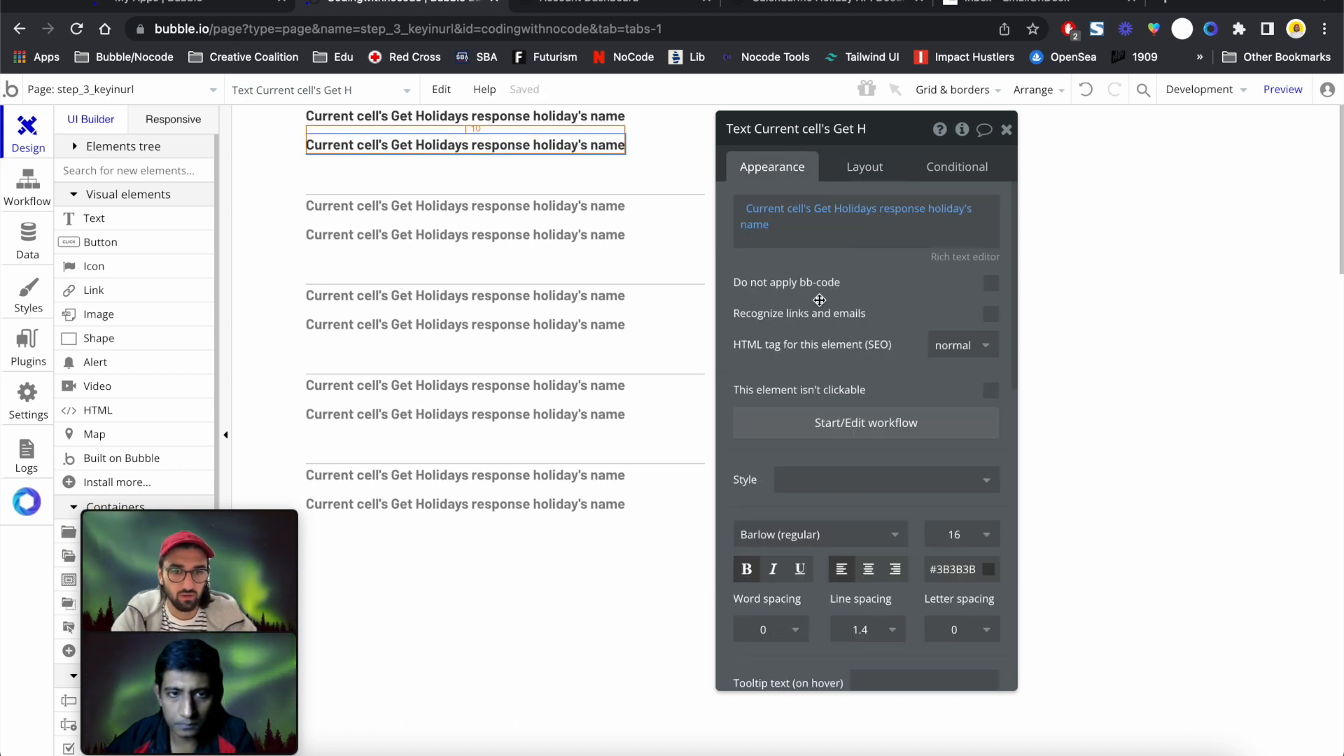
pyautogui.click(746, 568)
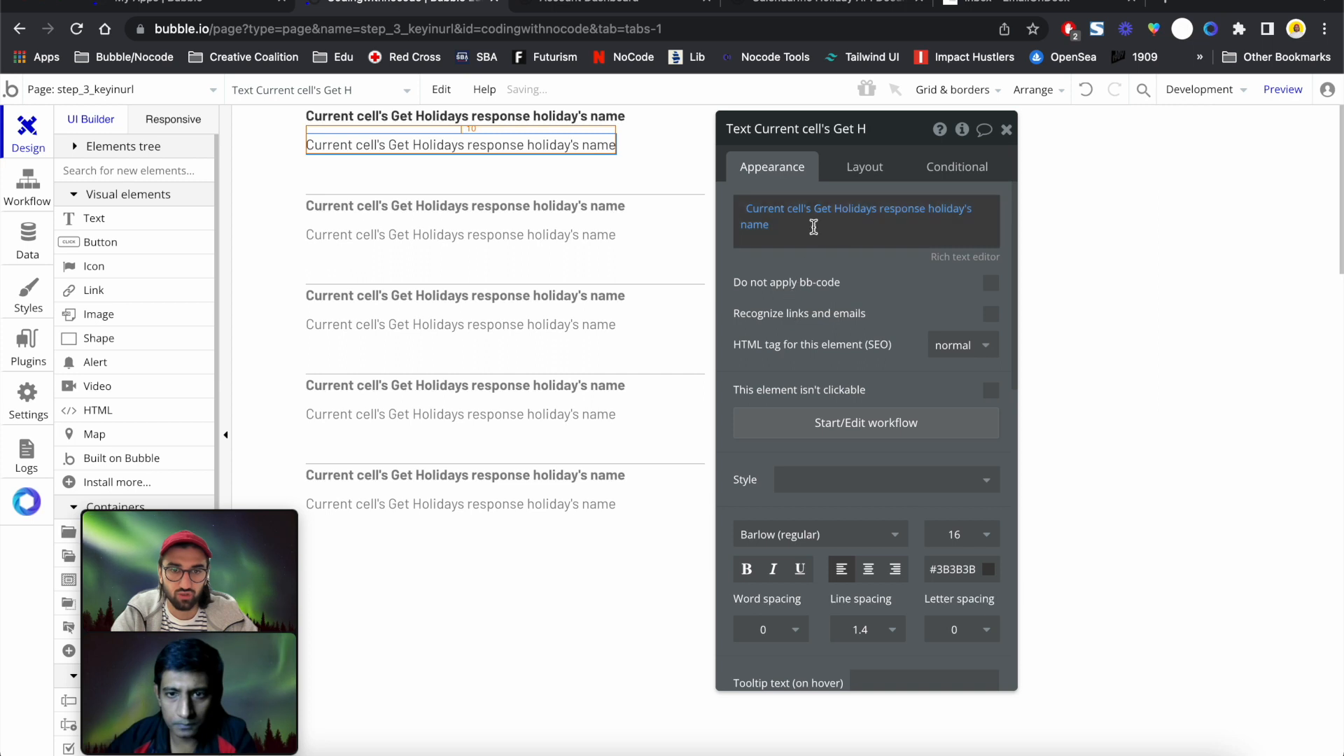
# Make the copied text show Current cell's holiday description, then paste another copy beneath
pyautogui.click(949, 208)
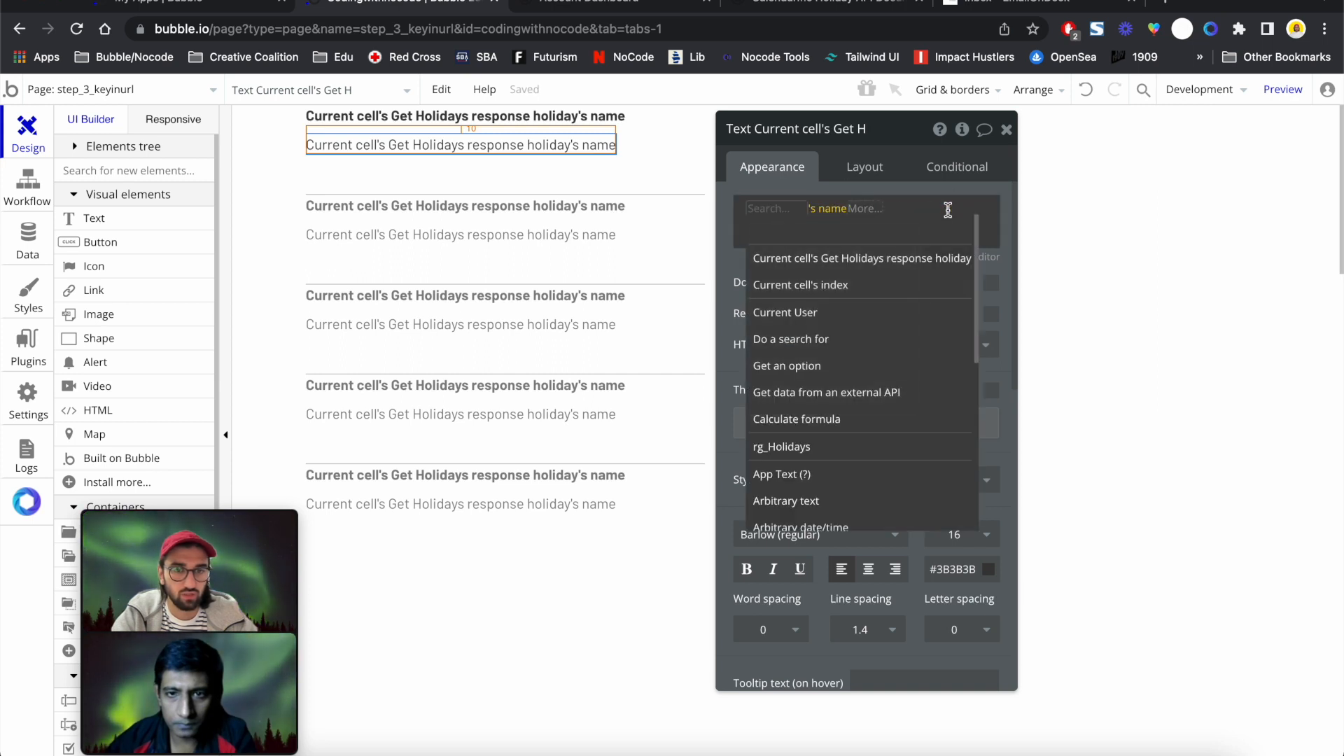
pyautogui.click(904, 263)
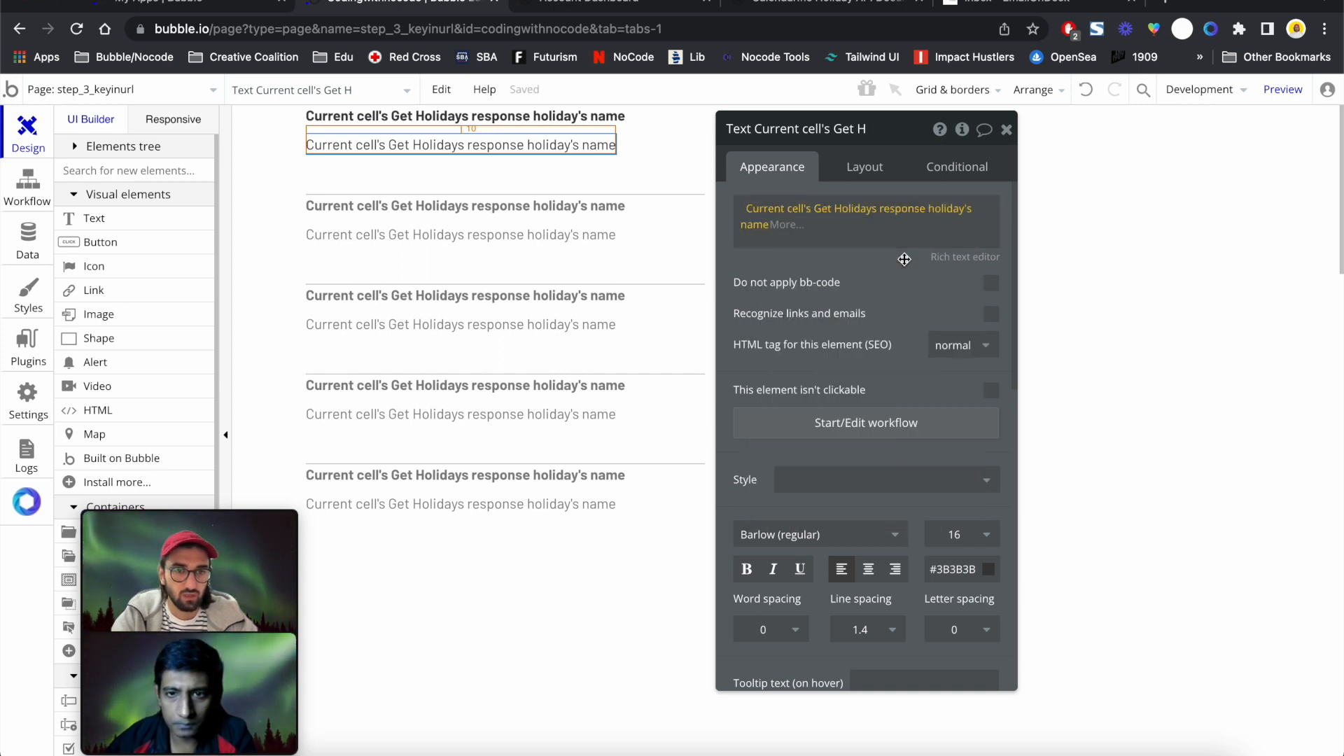
pyautogui.click(752, 226)
pyautogui.click(801, 304)
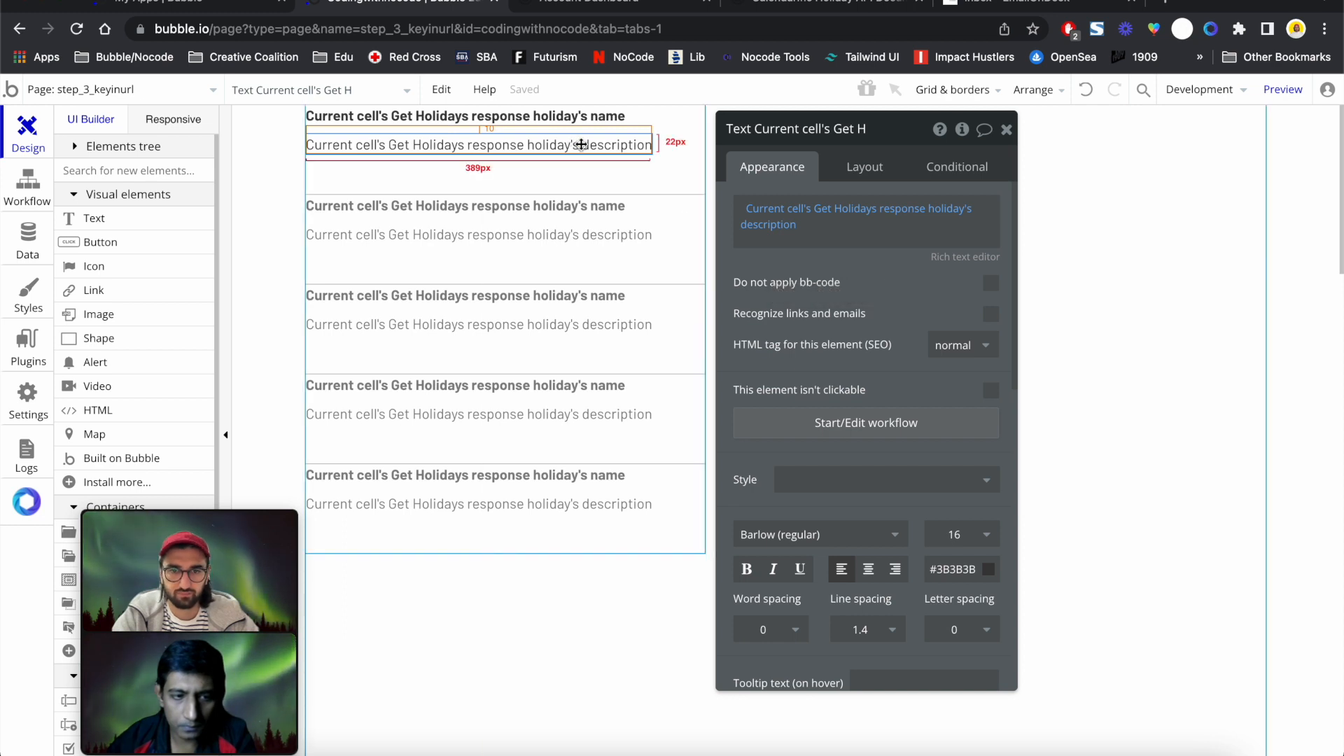
pyautogui.click(876, 168)
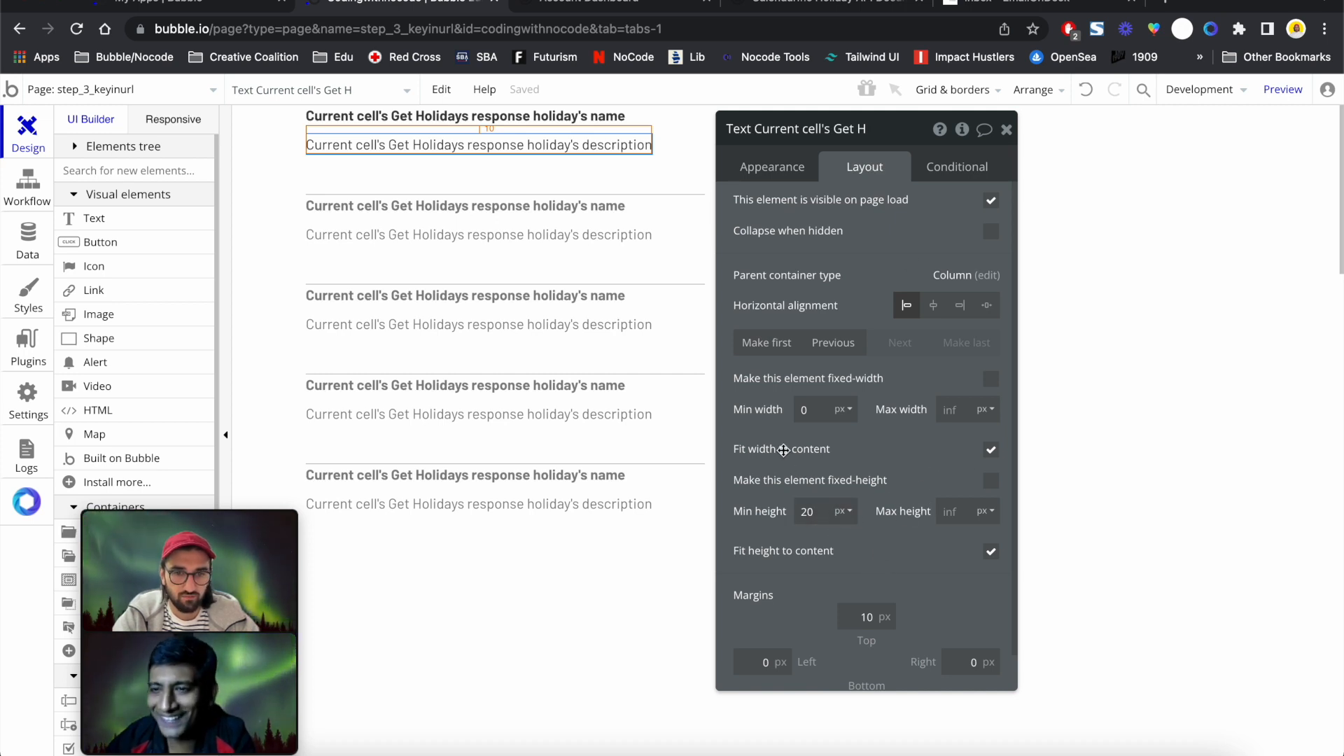
pyautogui.click(1007, 129)
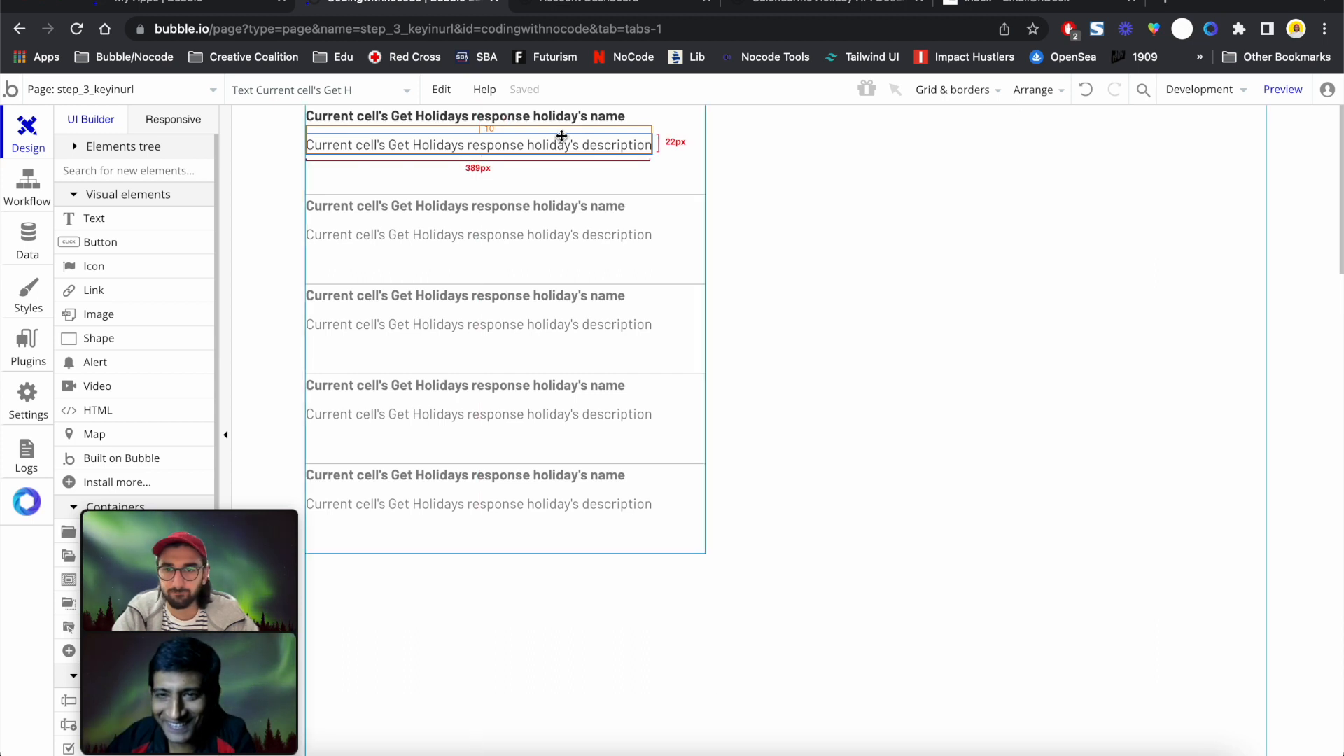
pyautogui.press('super+v')
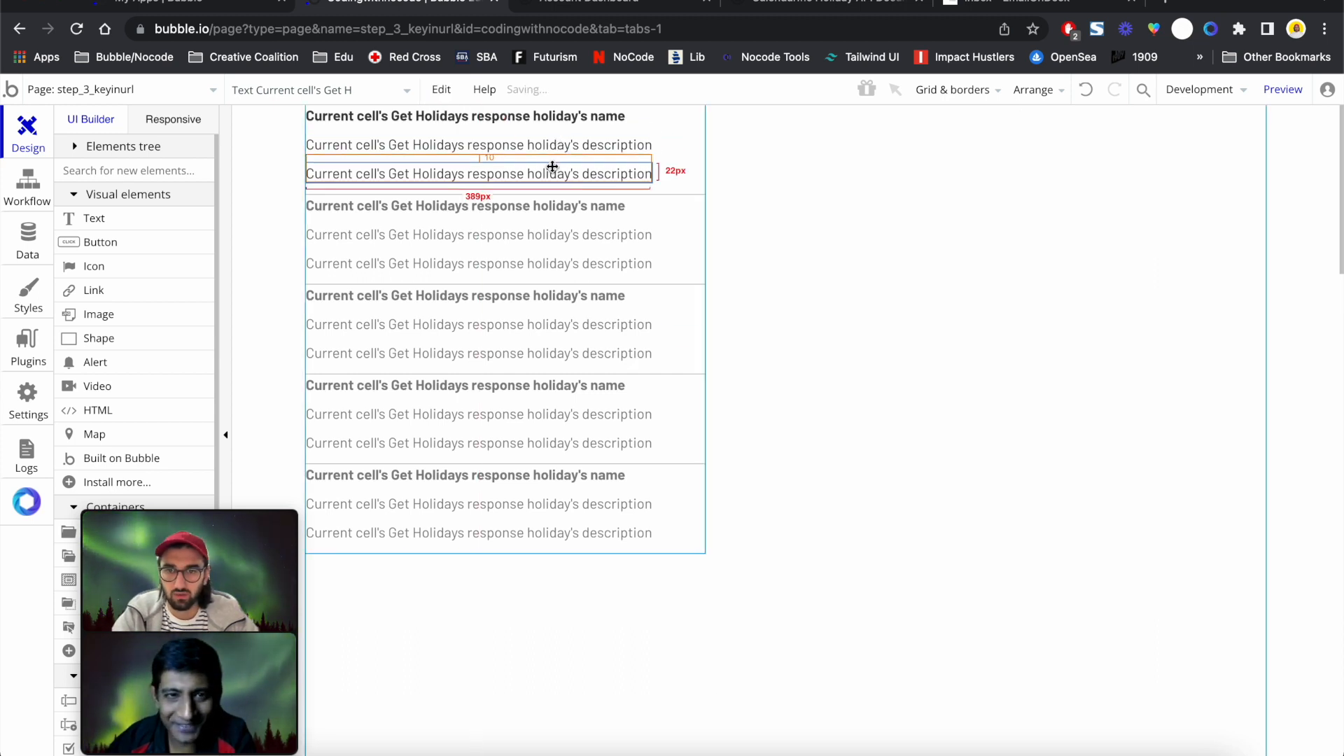
# Make the third text show the holiday's date iso, then bring up rg_Holidays' layout settings
pyautogui.doubleClick(551, 170)
pyautogui.click(963, 219)
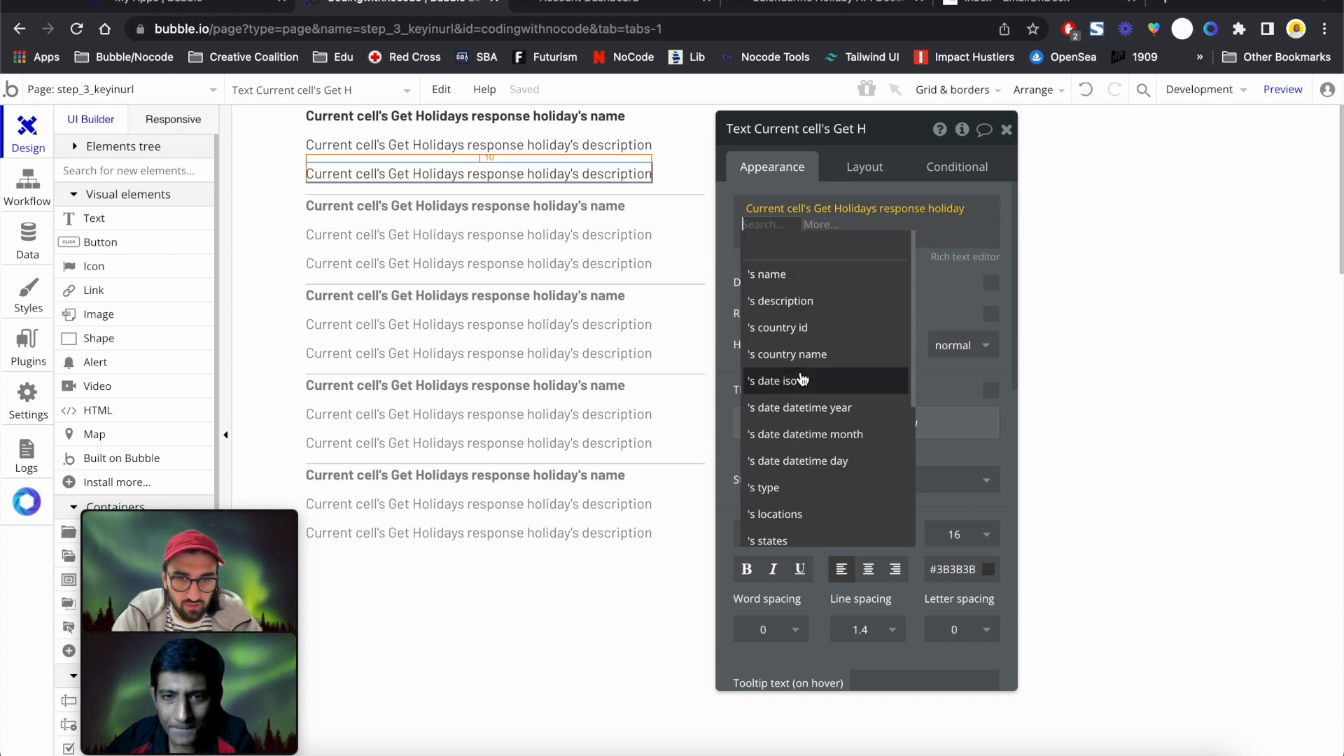
pyautogui.click(838, 382)
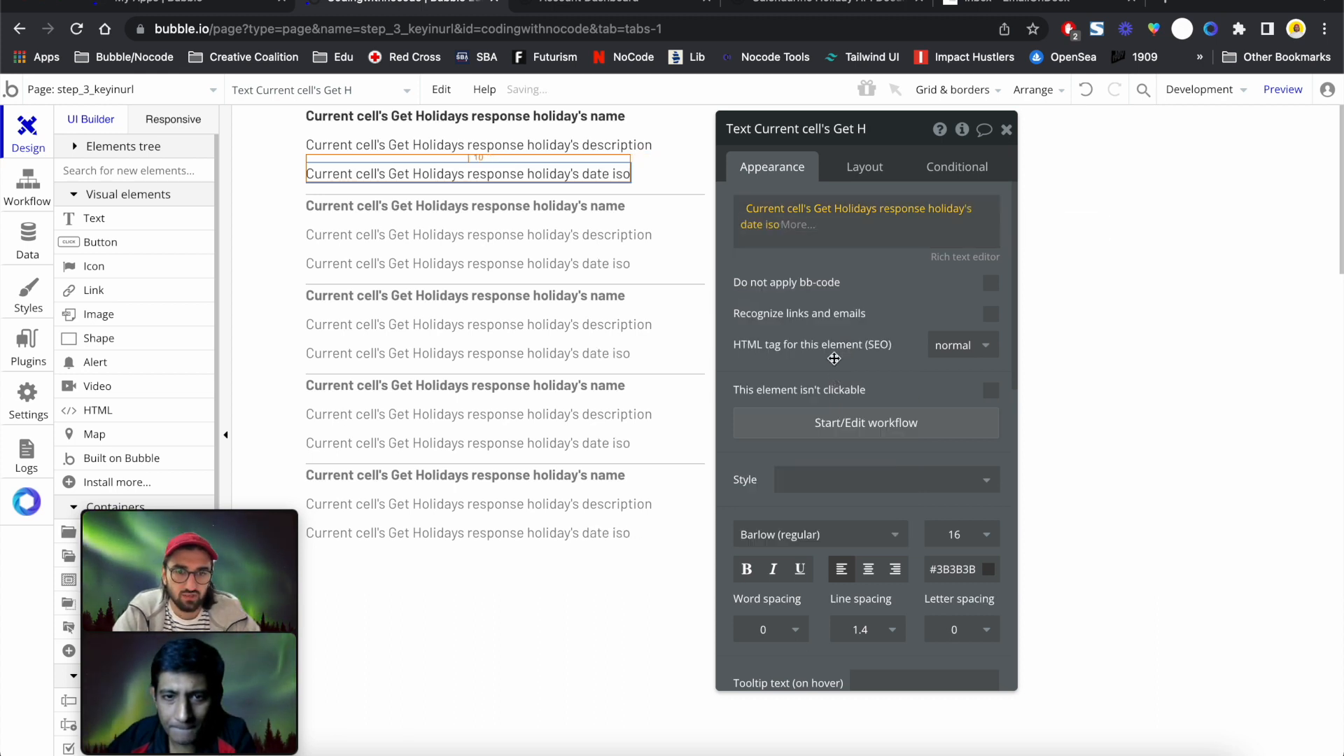
pyautogui.click(765, 222)
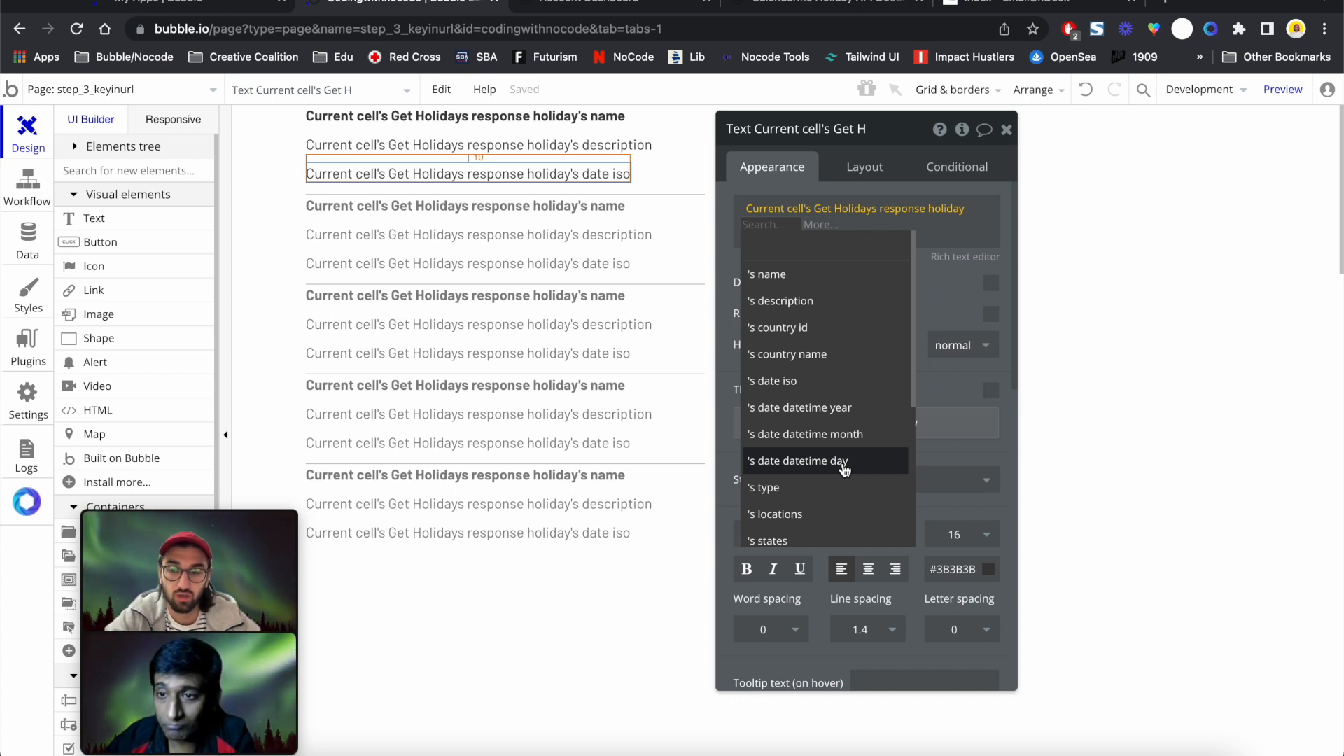
pyautogui.click(946, 451)
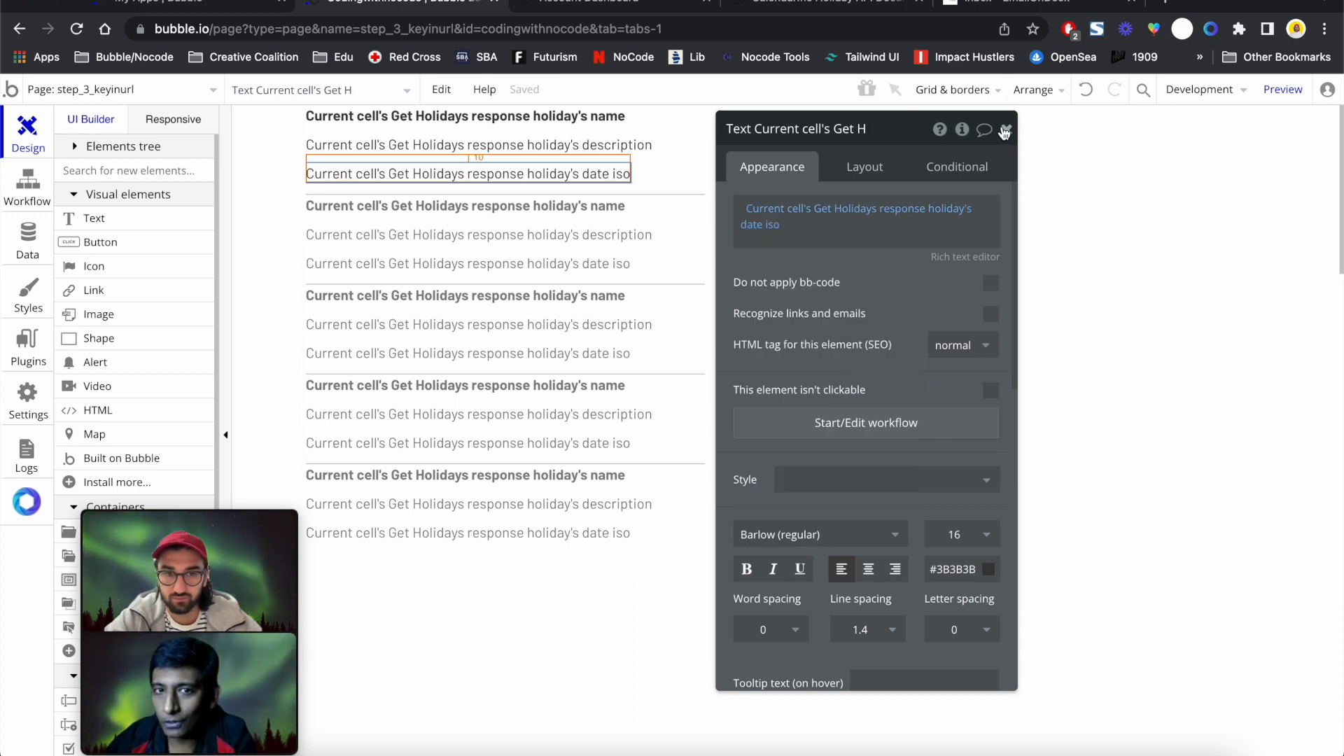
pyautogui.click(855, 171)
pyautogui.click(555, 360)
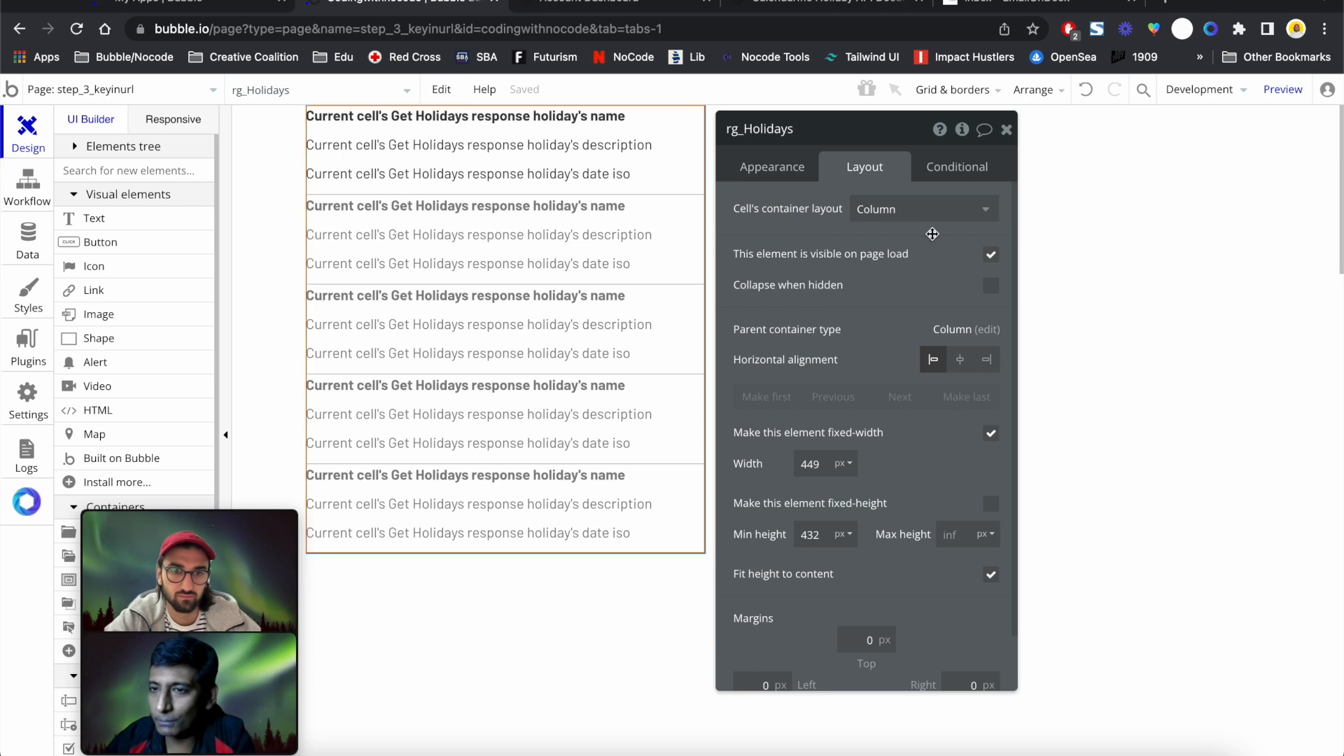
# Center rg_Holidays horizontally, give it a 30 px top margin, and preview the page
pyautogui.click(957, 360)
pyautogui.scroll(-2, 911, 421)
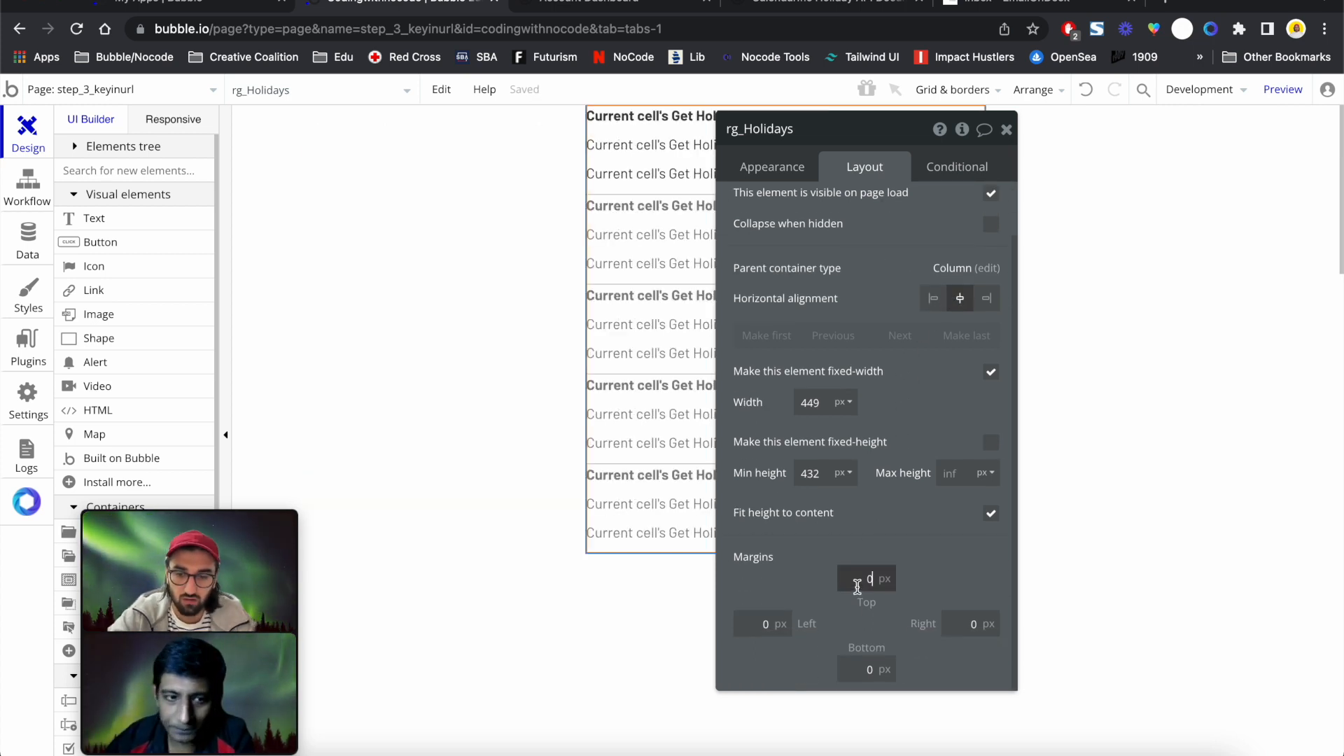
pyautogui.click(857, 587)
pyautogui.write('3')
pyautogui.click(897, 533)
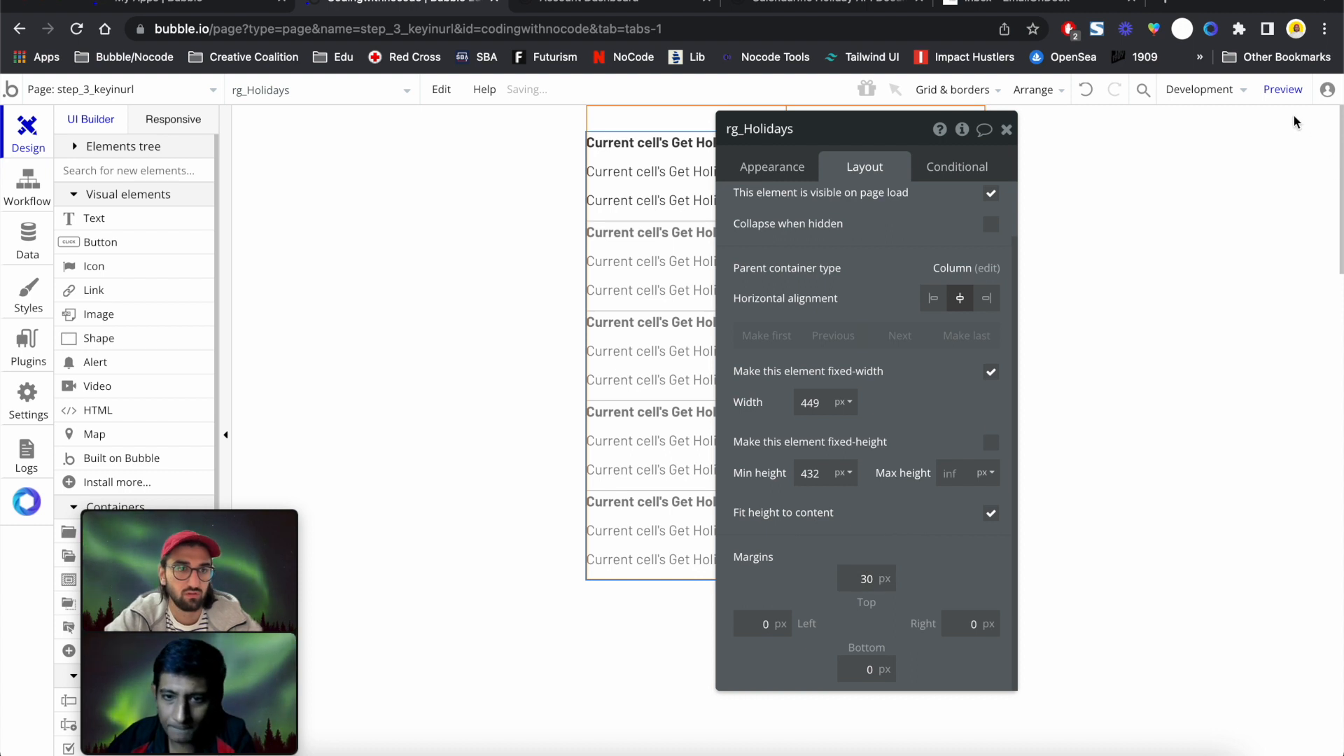
pyautogui.click(1283, 90)
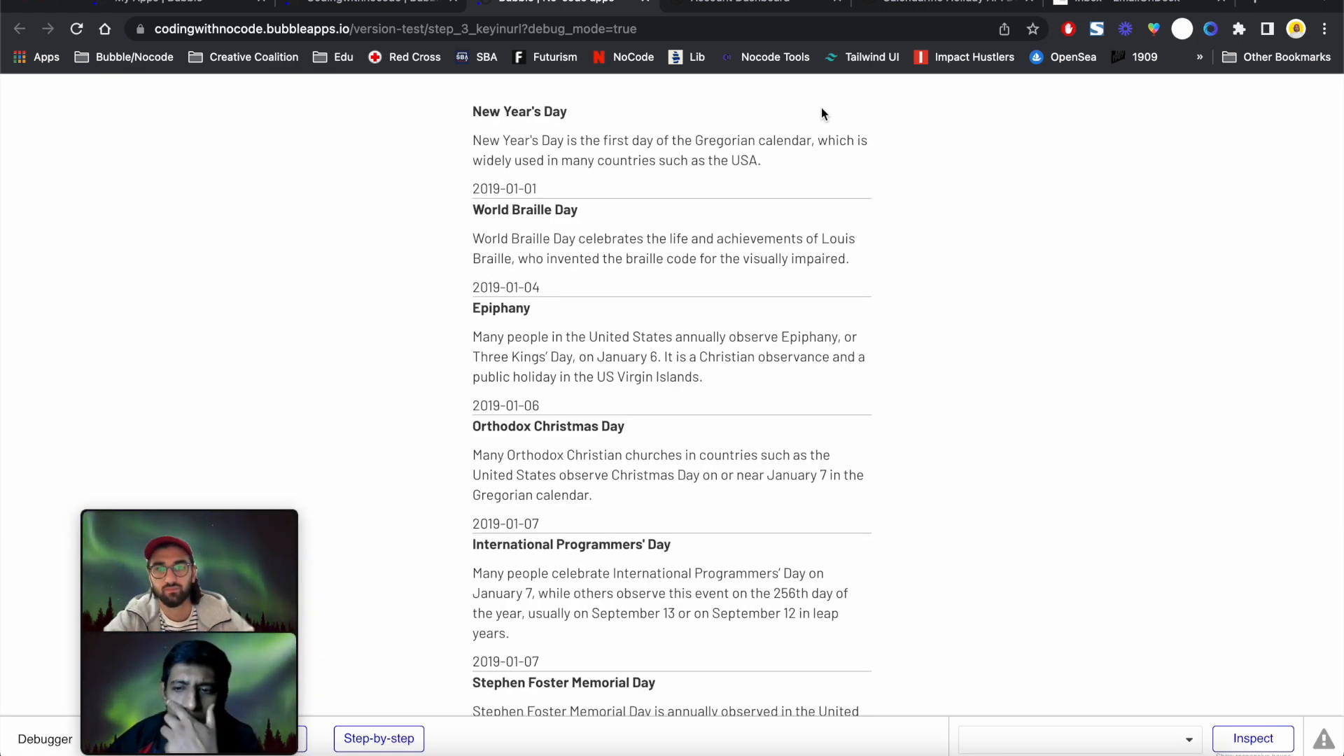
# Review the previewed 2019 holidays' names, descriptions and dates, then return to the editor
pyautogui.click(492, 137)
pyautogui.moveTo(492, 137); pyautogui.dragTo(660, 138)
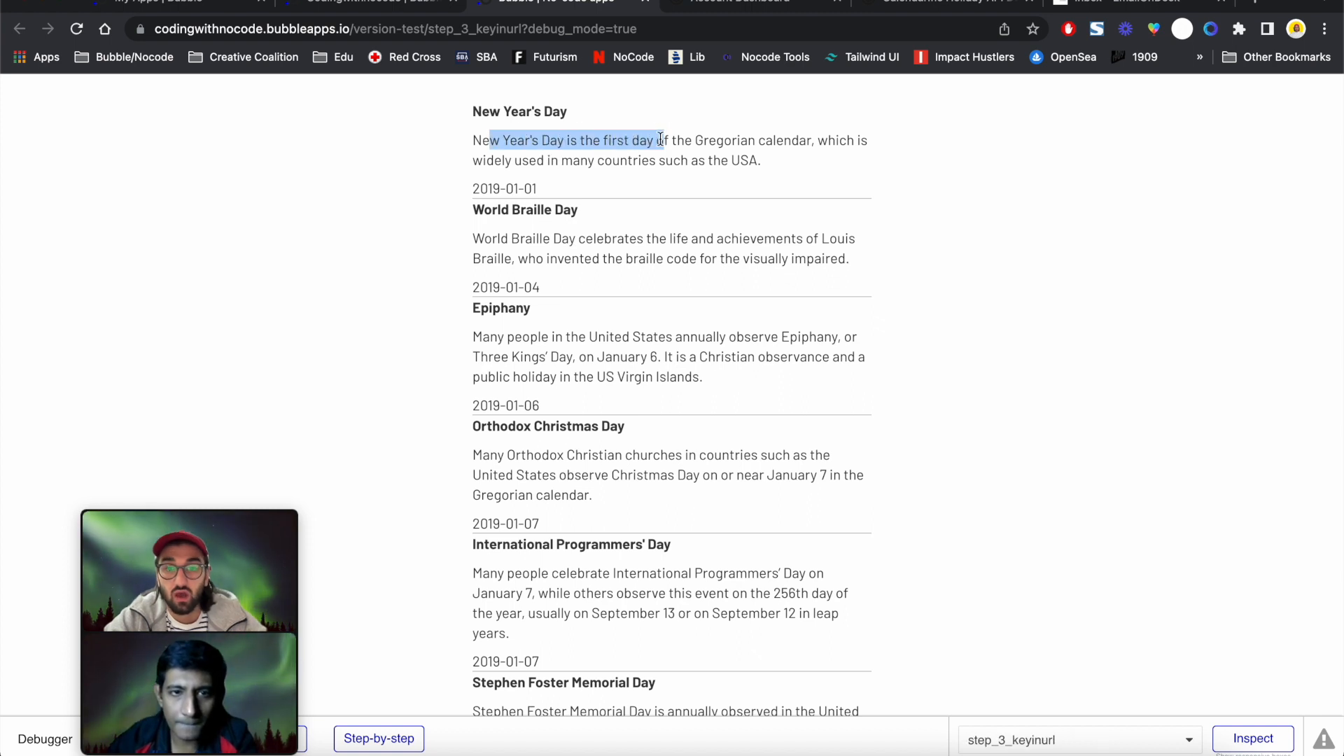
pyautogui.doubleClick(493, 184)
pyautogui.scroll(-20, 492, 184)
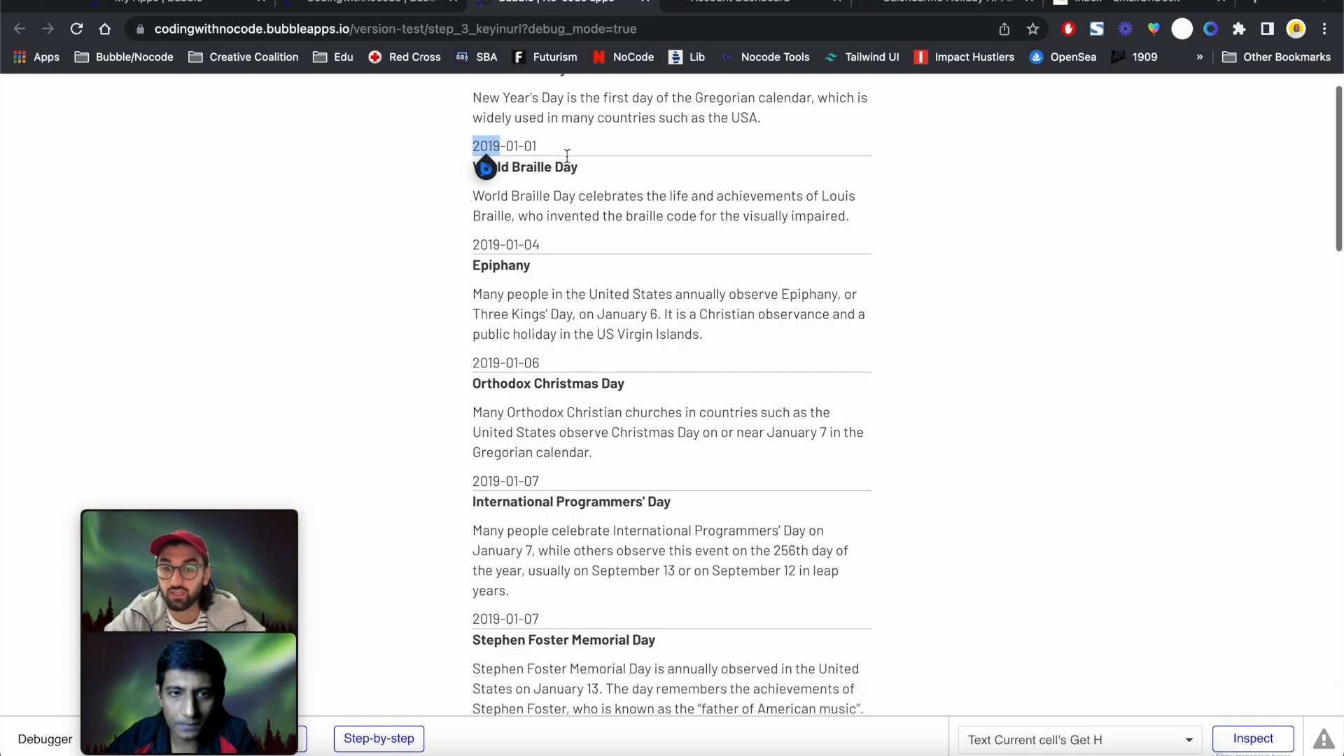
pyautogui.scroll(-10, 565, 155)
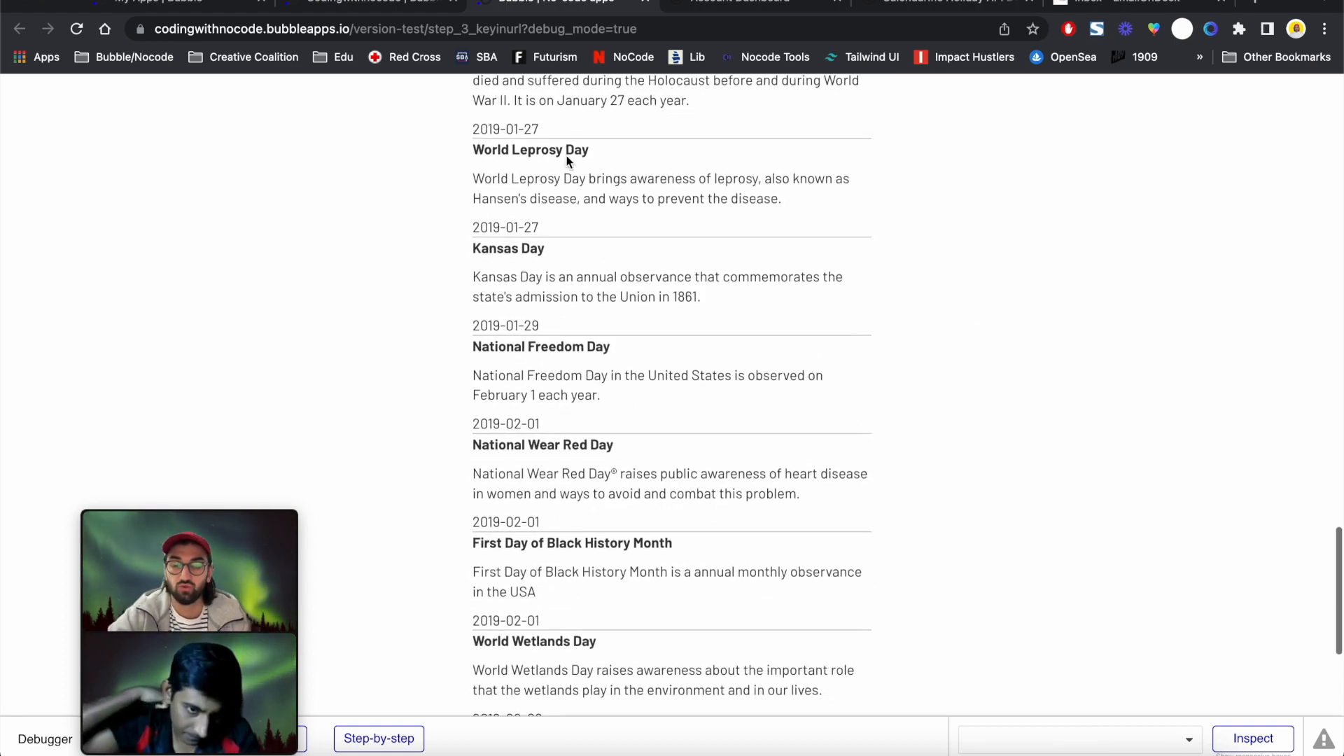
pyautogui.scroll(15, 565, 156)
pyautogui.scroll(8, 566, 156)
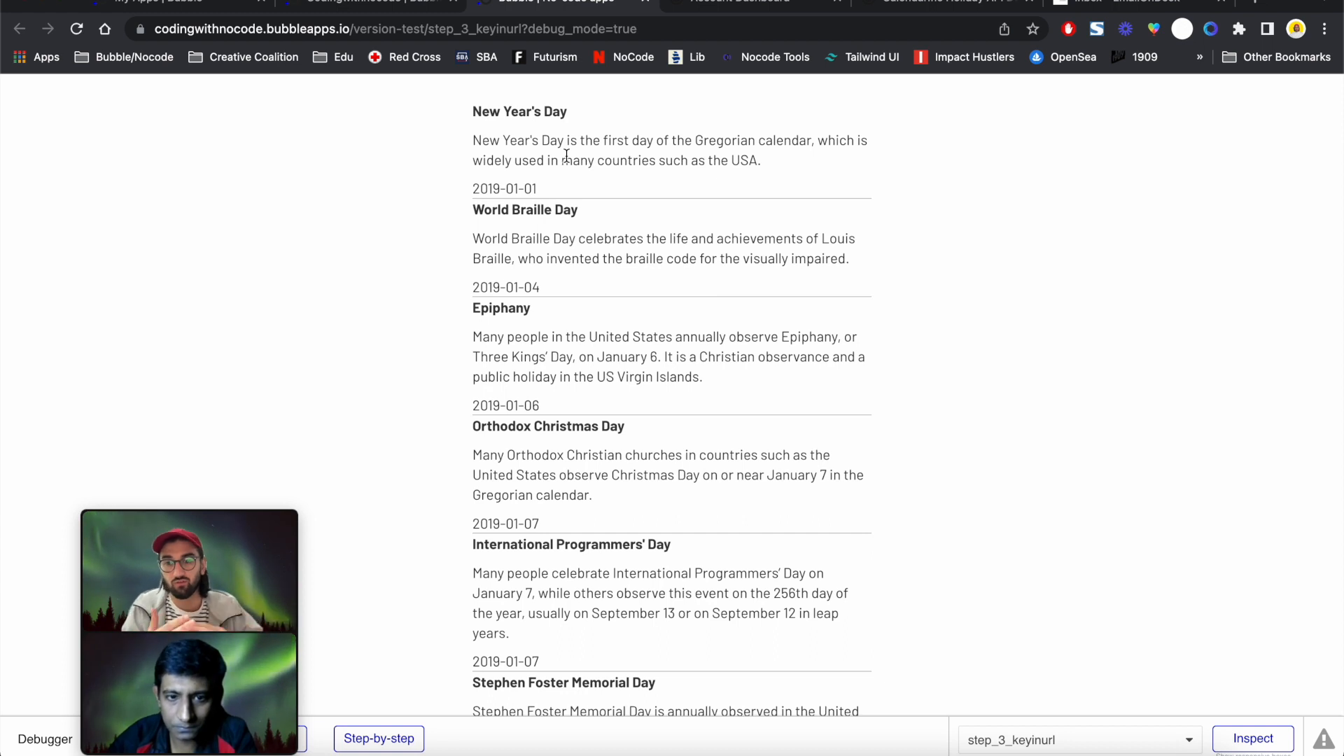
pyautogui.click(314, 7)
# Draw a new Dropdown element on the page below the holiday list
pyautogui.click(659, 201)
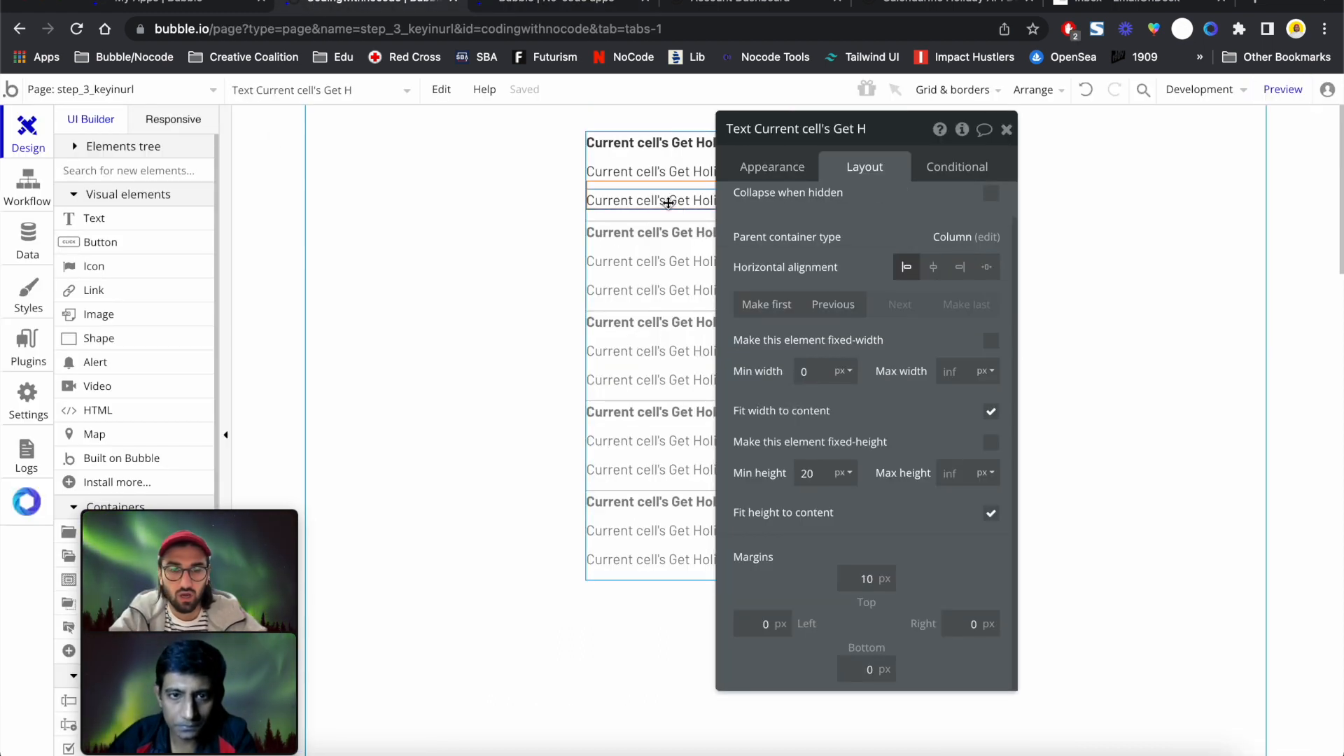
pyautogui.click(637, 341)
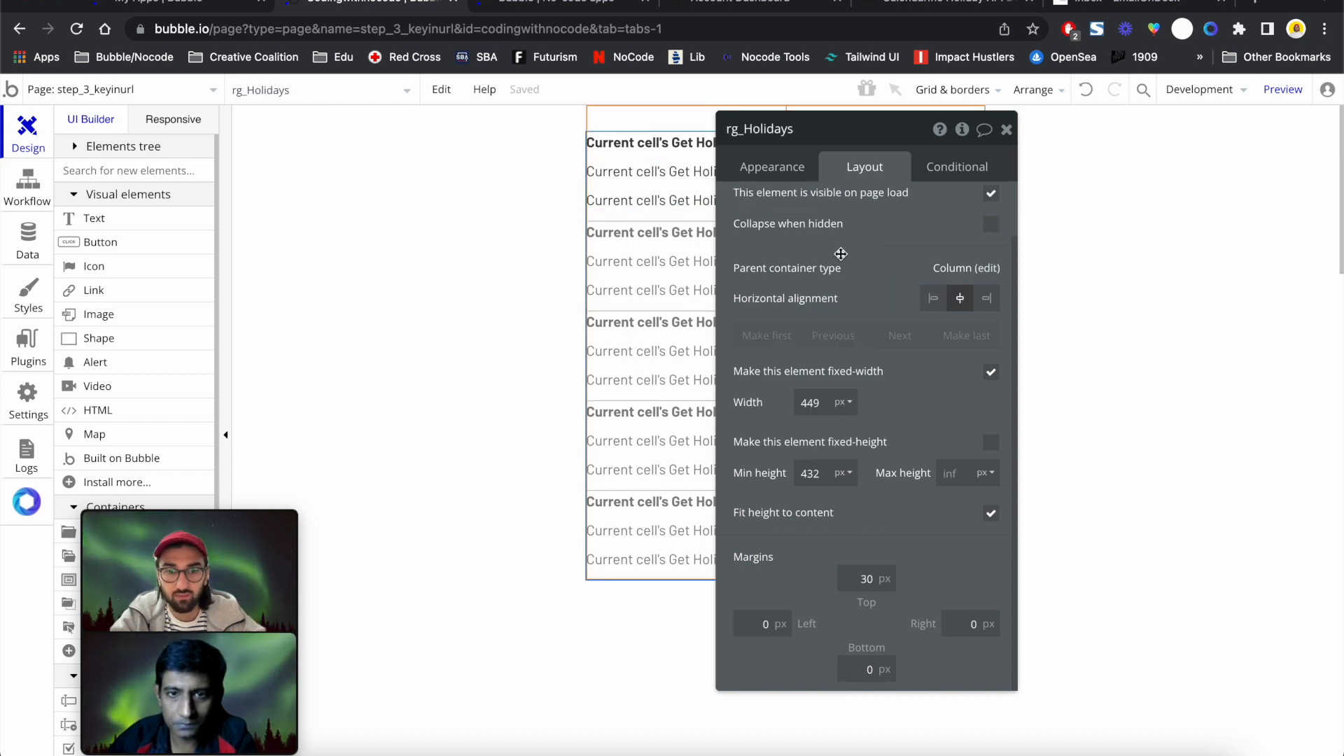
pyautogui.click(1007, 130)
pyautogui.scroll(-5, 122, 422)
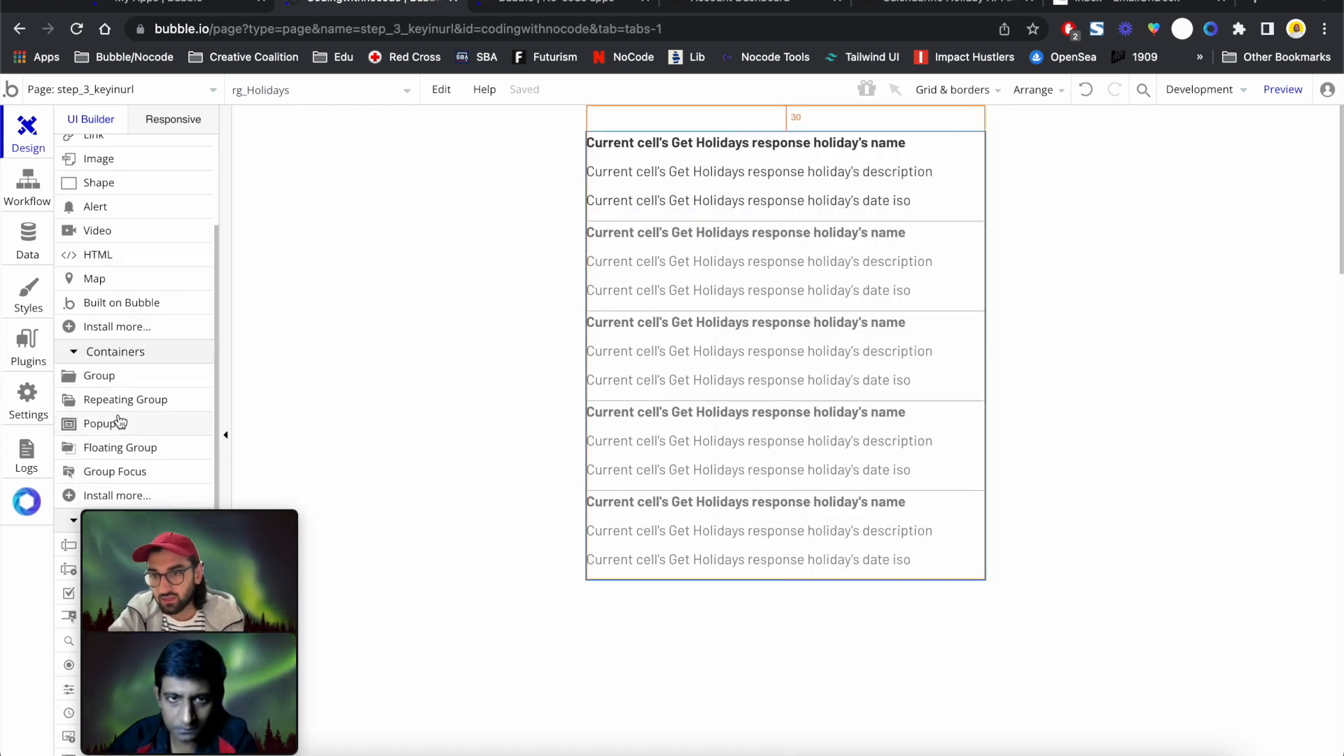
pyautogui.click(132, 298)
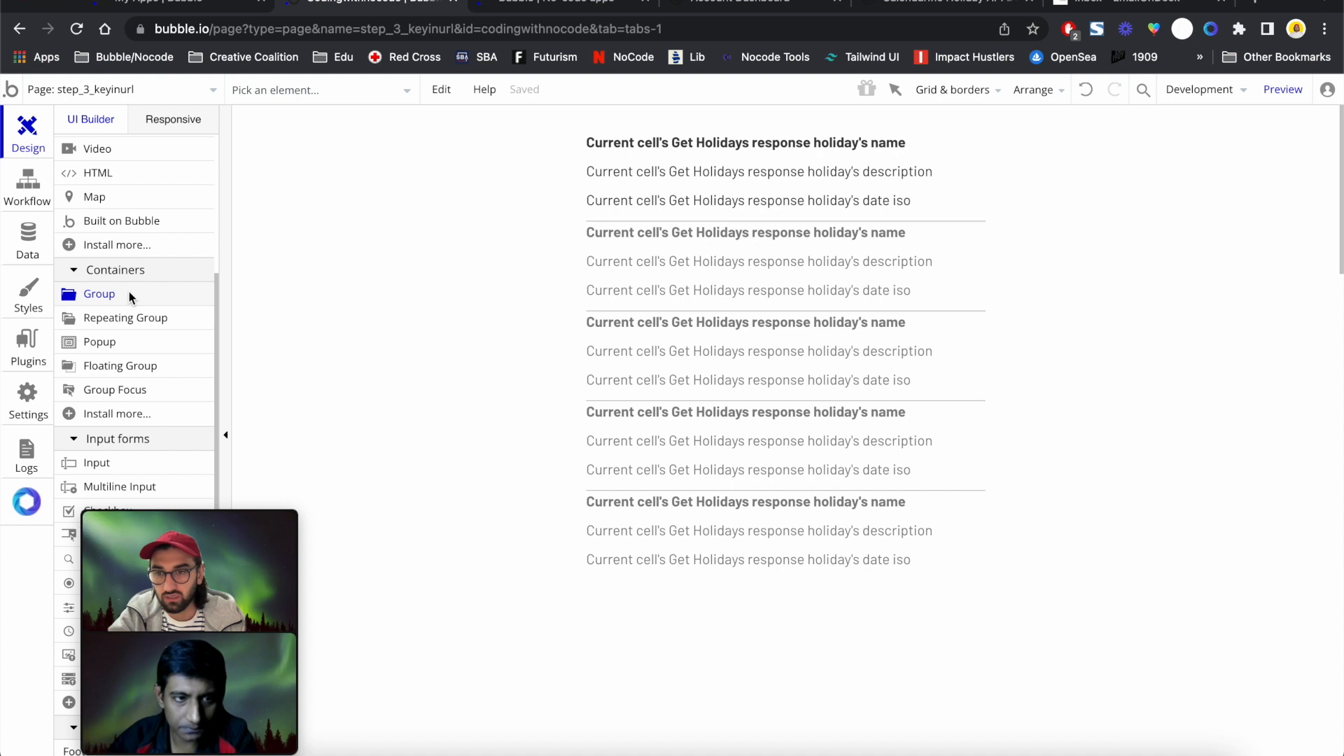
pyautogui.scroll(-1, 129, 295)
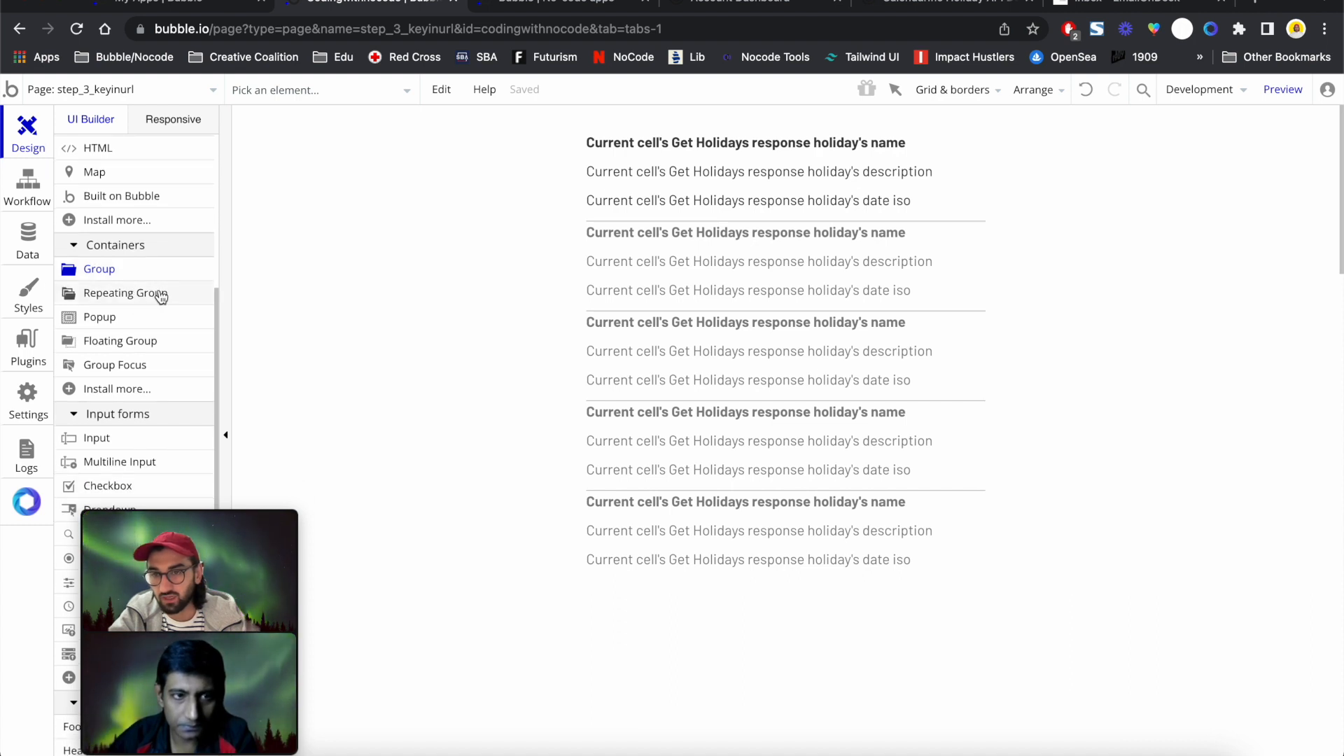
pyautogui.moveTo(161, 297)
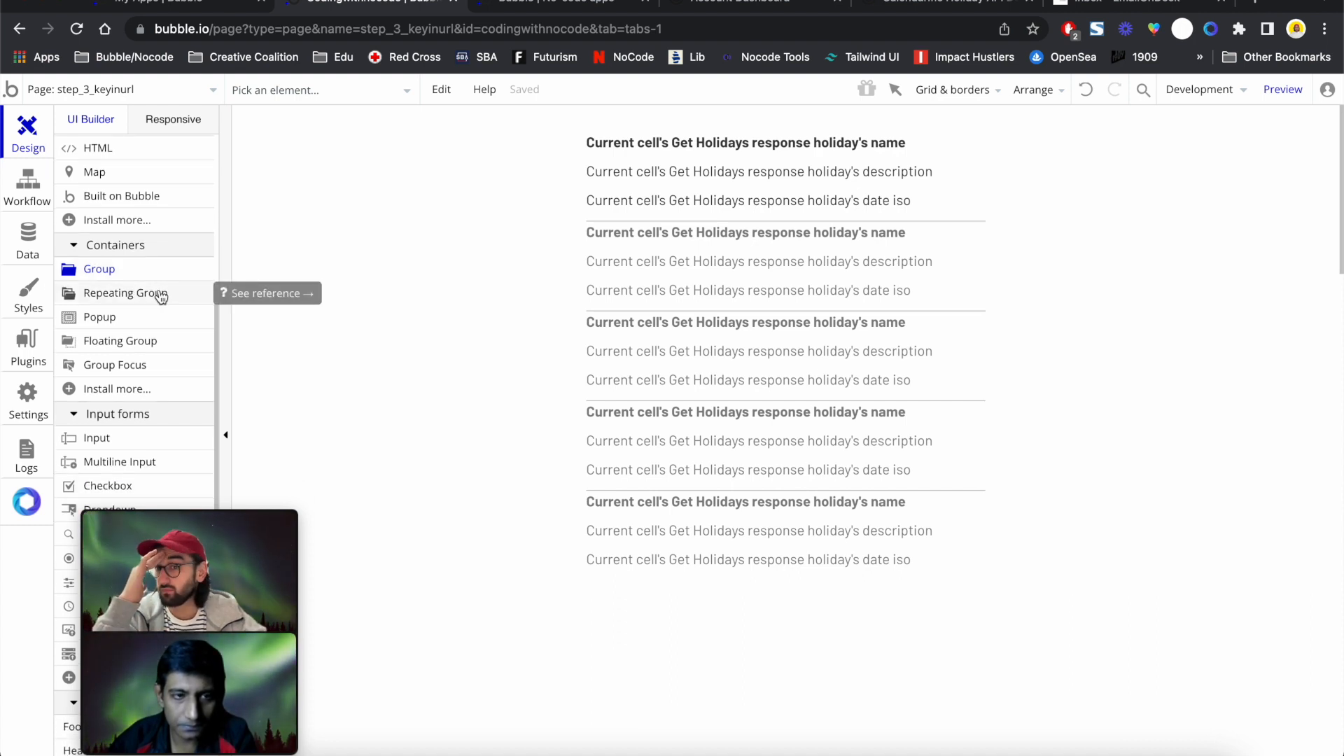
pyautogui.scroll(-5, 160, 294)
pyautogui.click(154, 327)
pyautogui.moveTo(465, 120); pyautogui.dragTo(907, 172)
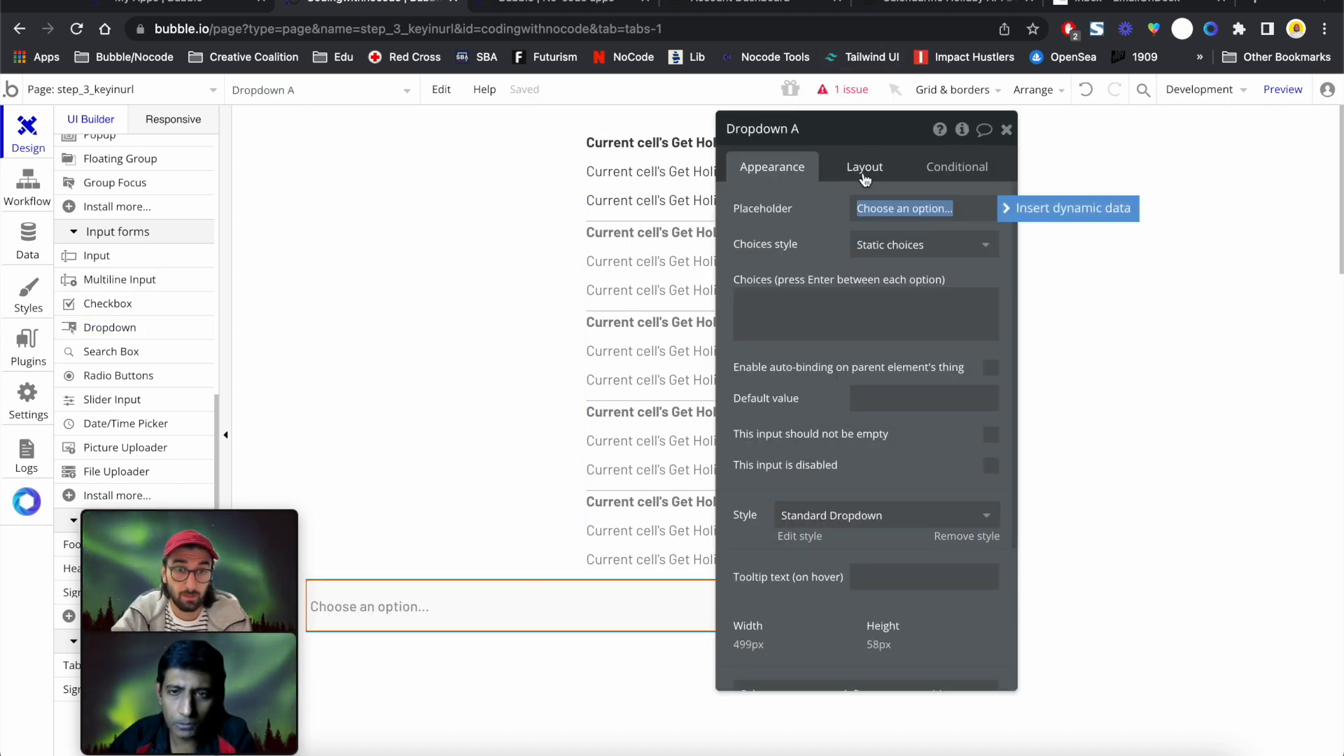
# Make the dropdown the first element on the page and rename it dropdownCountry
pyautogui.click(865, 172)
pyautogui.click(767, 342)
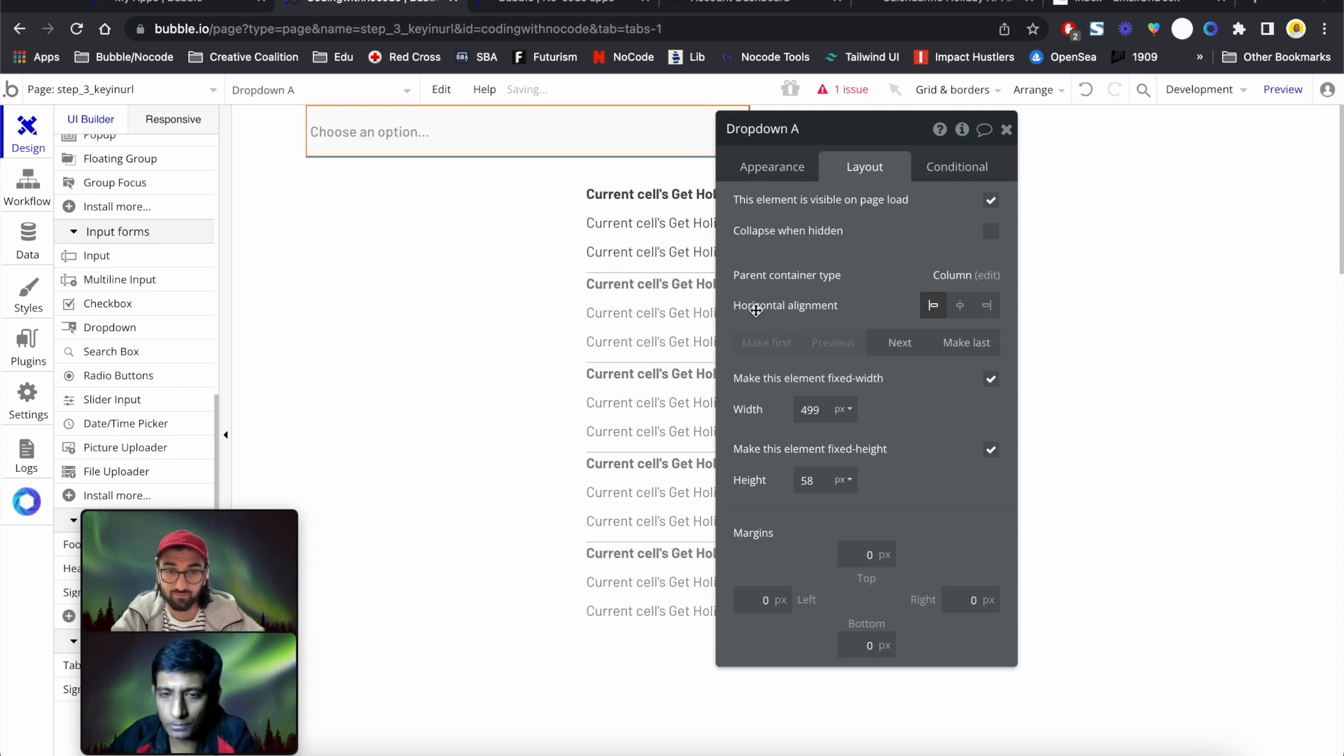
pyautogui.click(800, 129)
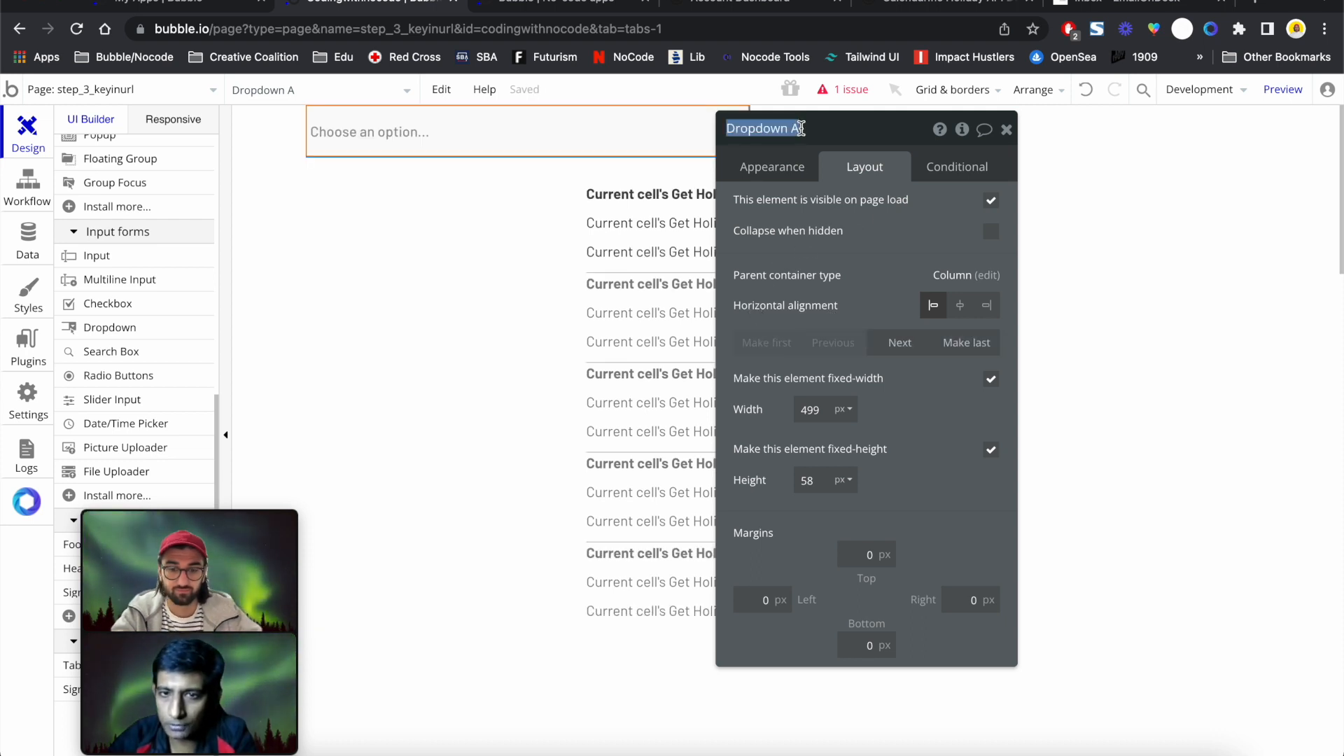
pyautogui.write('dropdown')
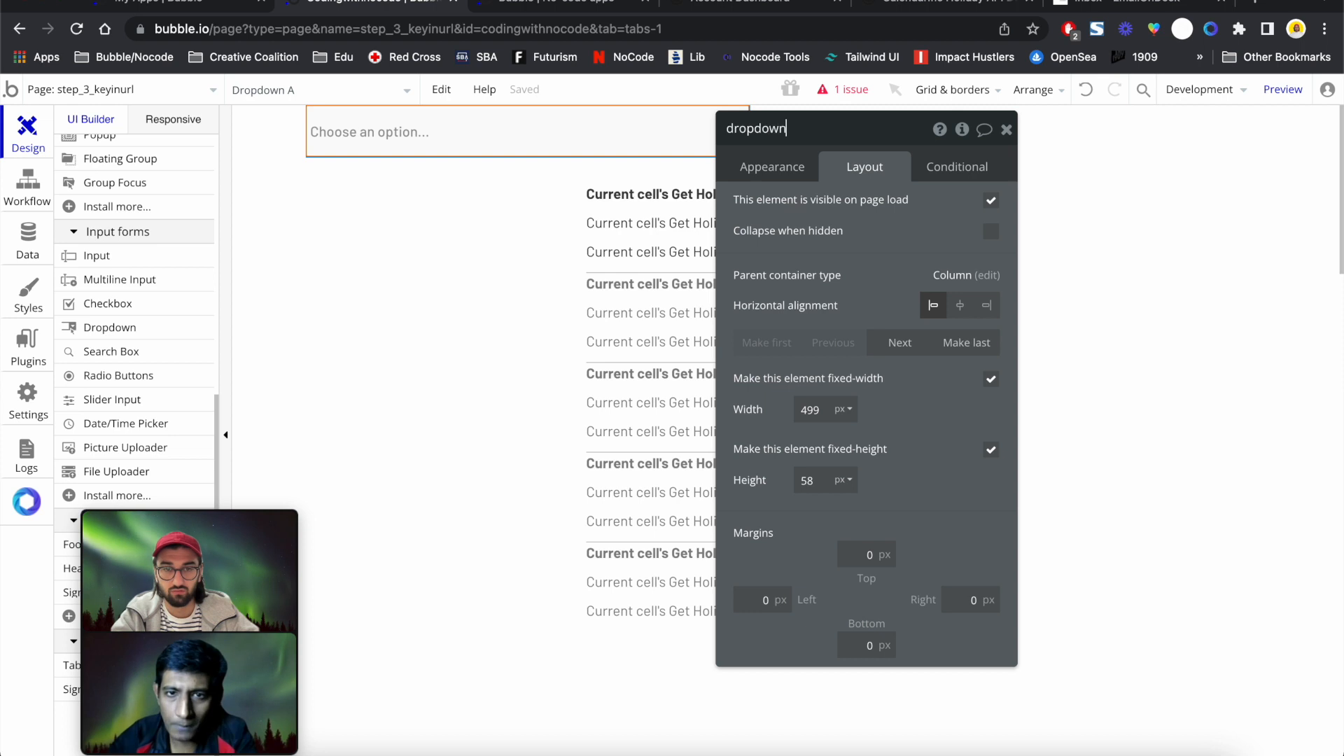
pyautogui.write('Country')
pyautogui.press('Return')
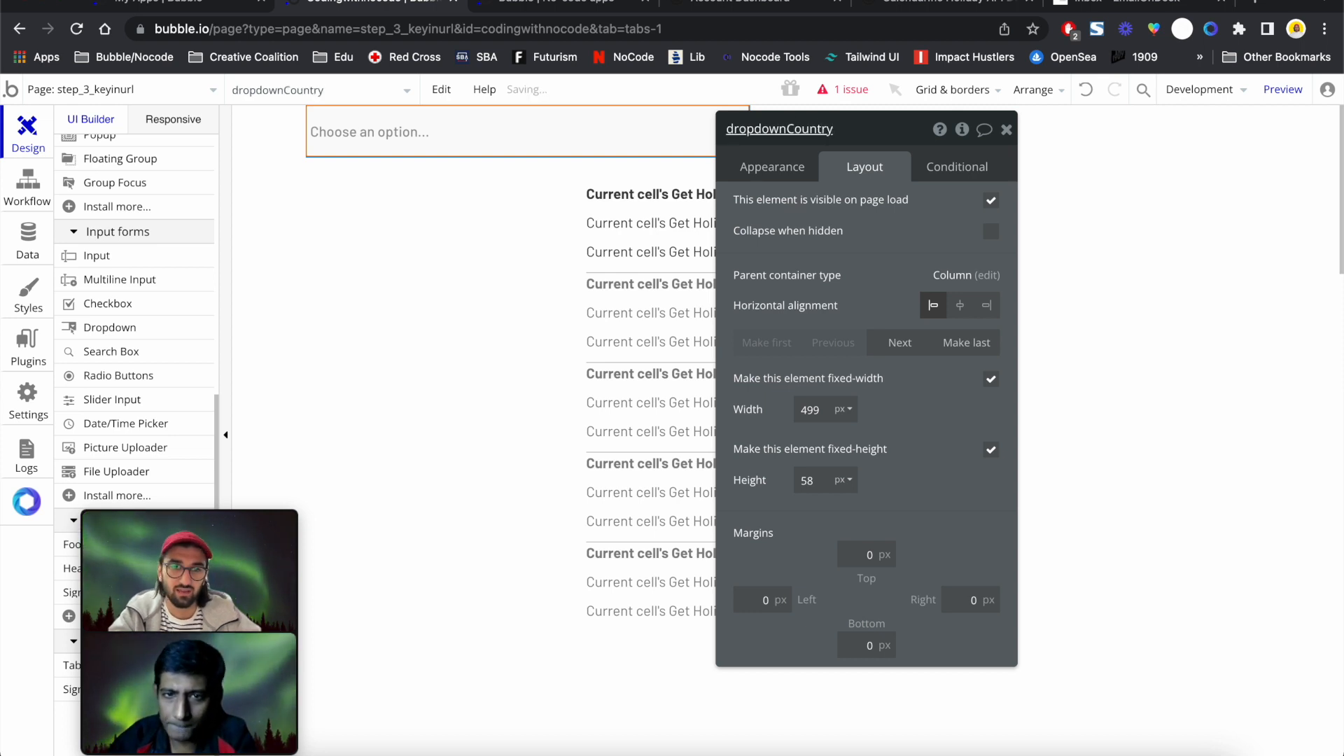
pyautogui.click(782, 168)
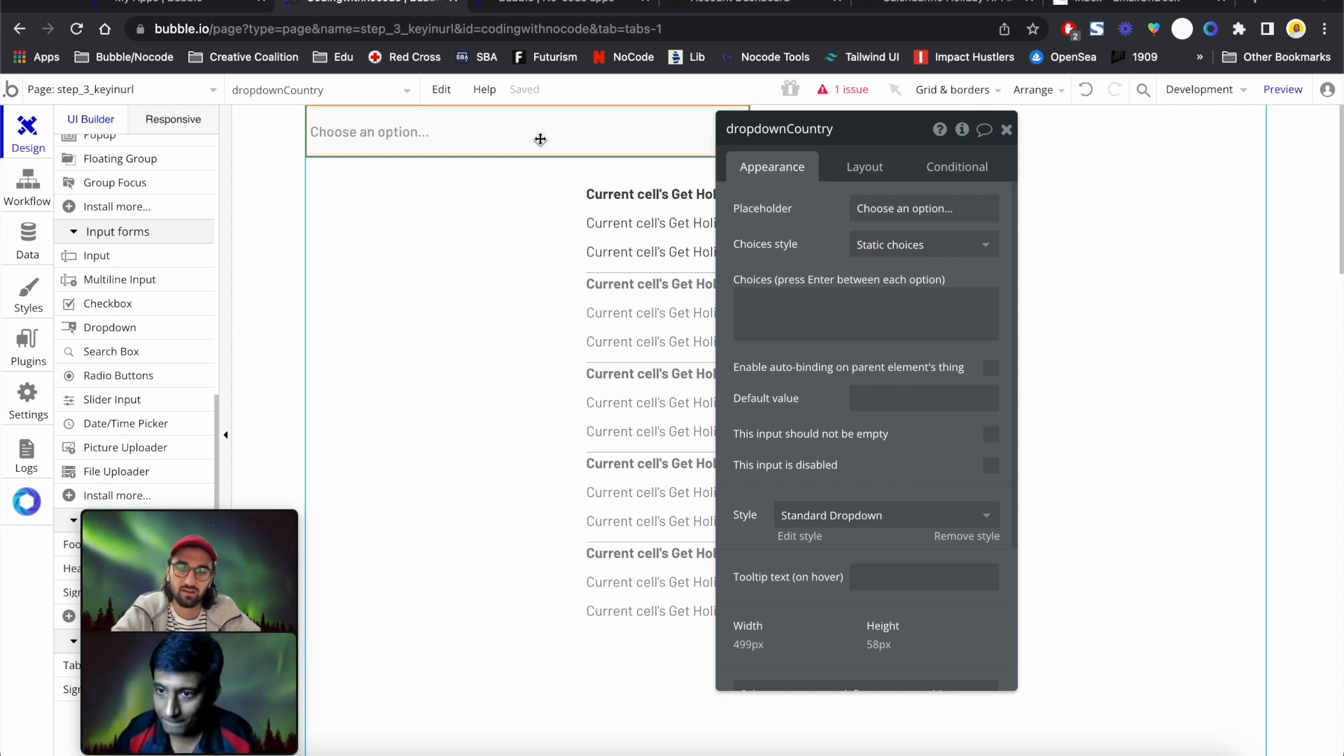
# Scroll the Calendarific docs up to the Required API Parameters table (api_key, country, year)
pyautogui.click(862, 10)
pyautogui.click(1251, 359)
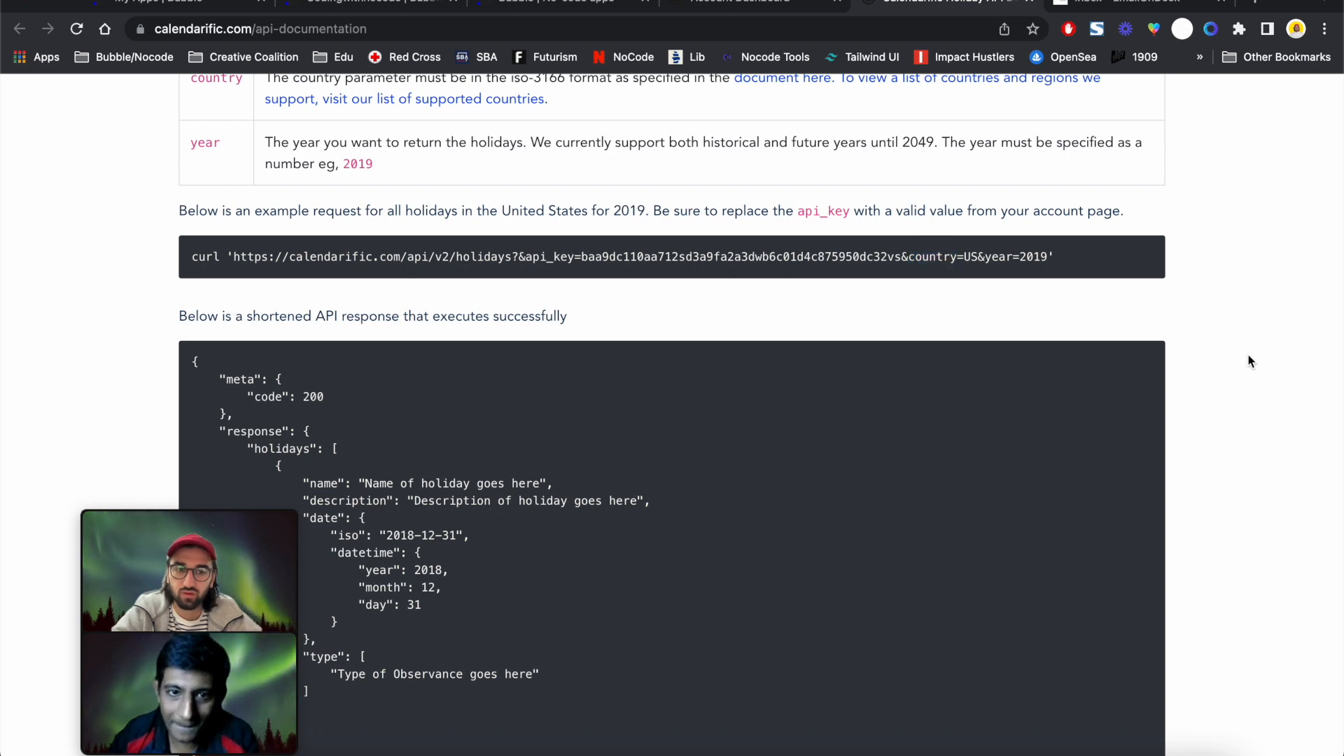
pyautogui.scroll(1, 1250, 361)
pyautogui.scroll(1, 1251, 361)
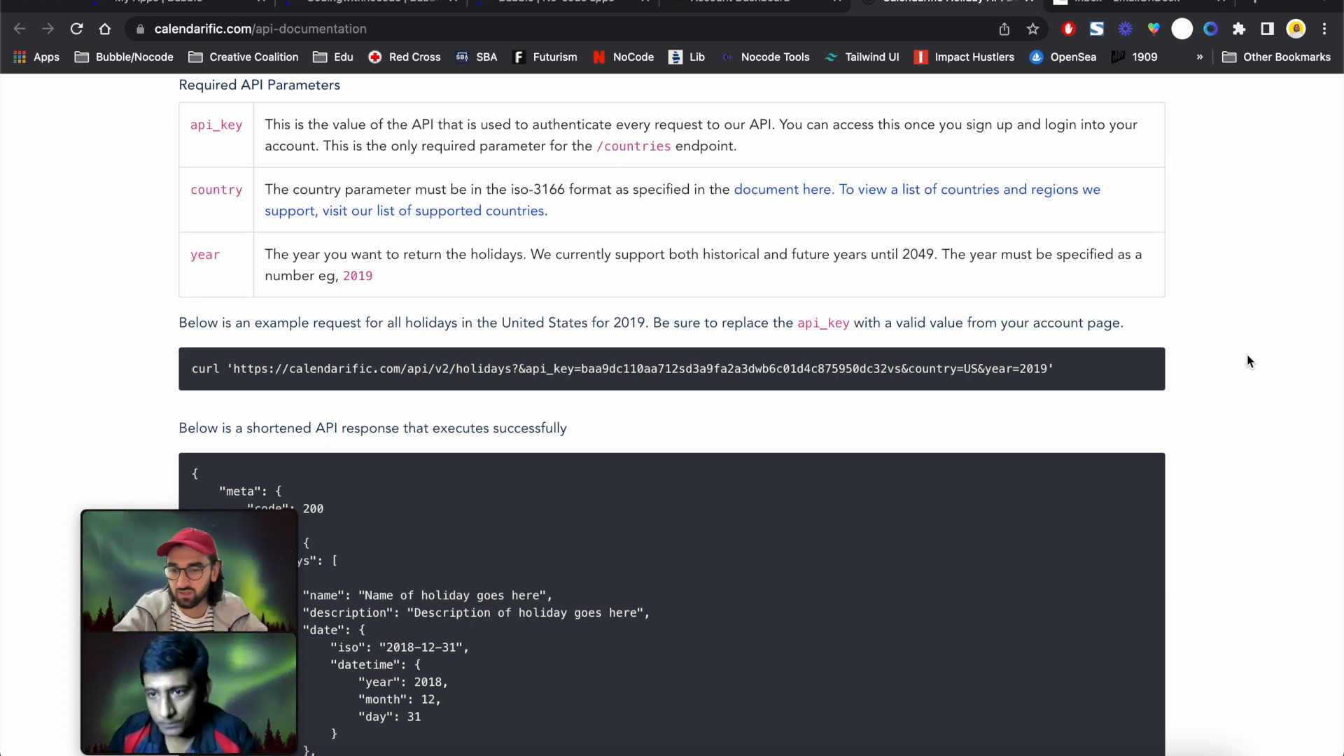
pyautogui.scroll(3, 1247, 360)
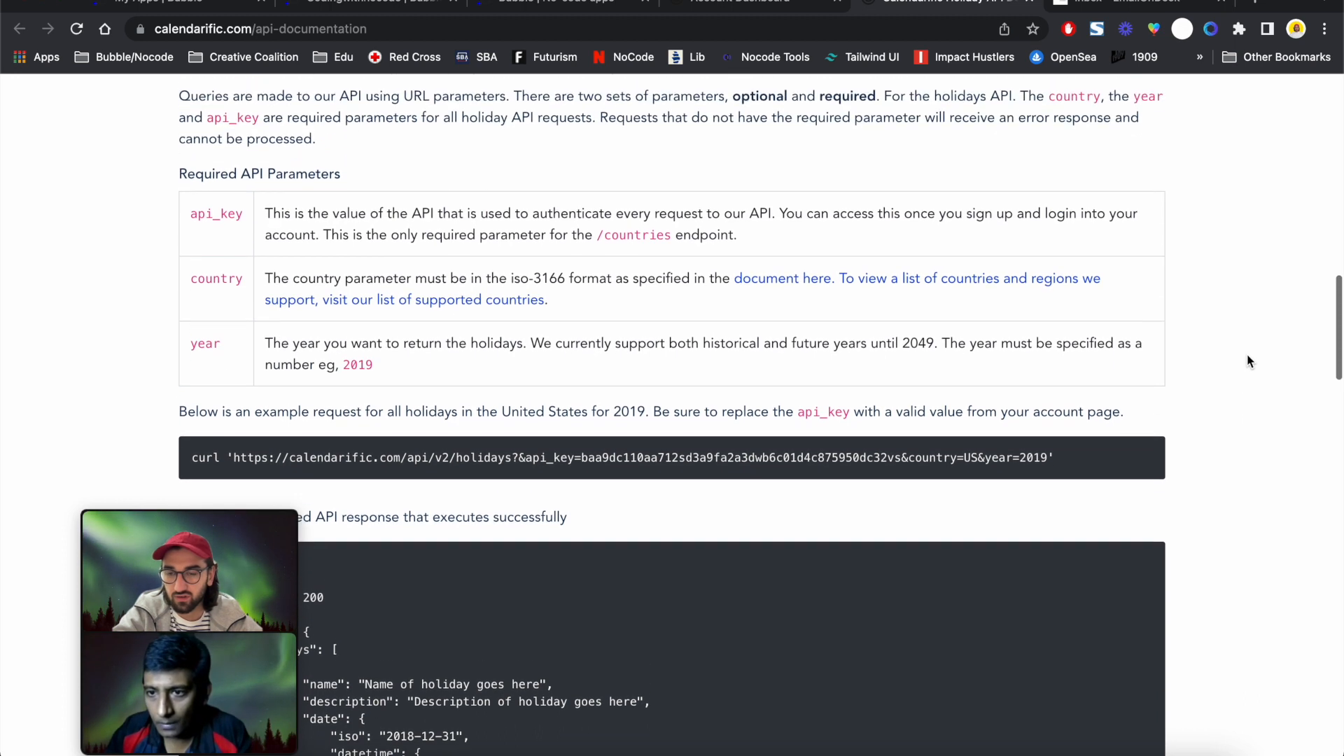
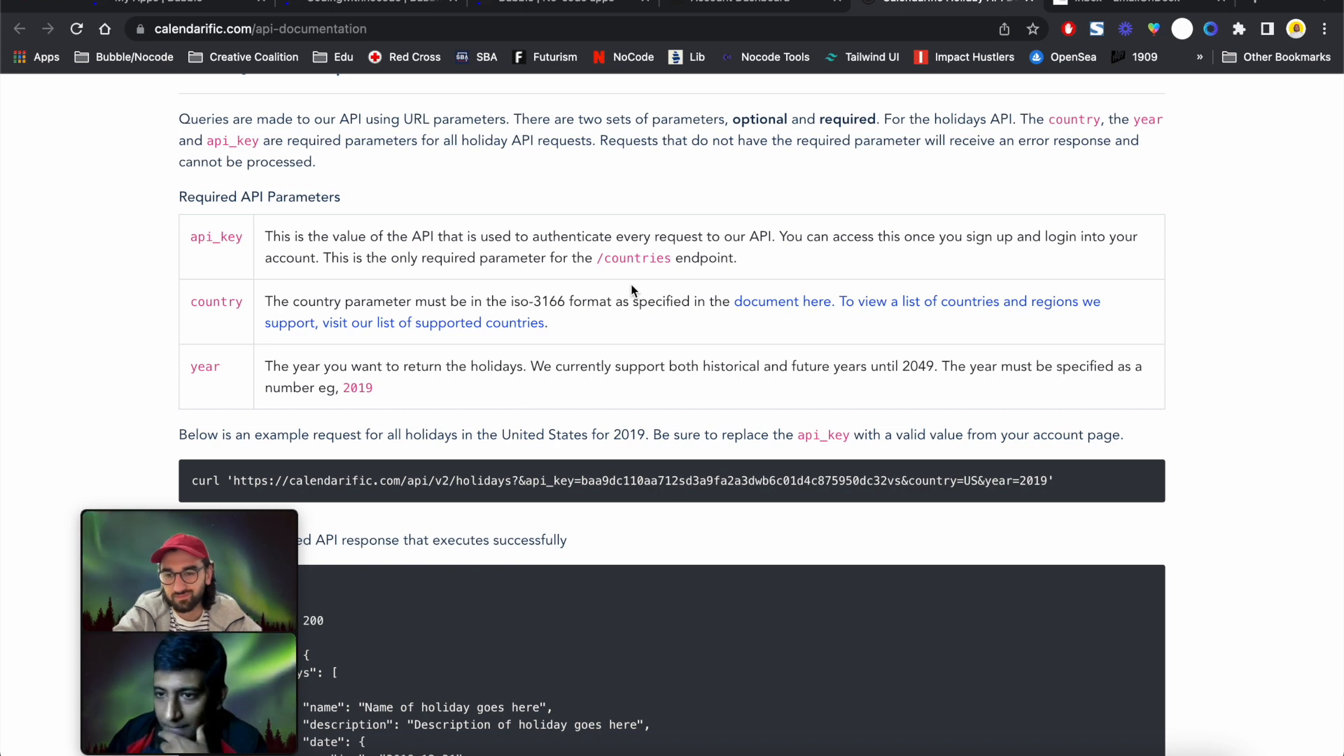
pyautogui.scroll(-2, 631, 289)
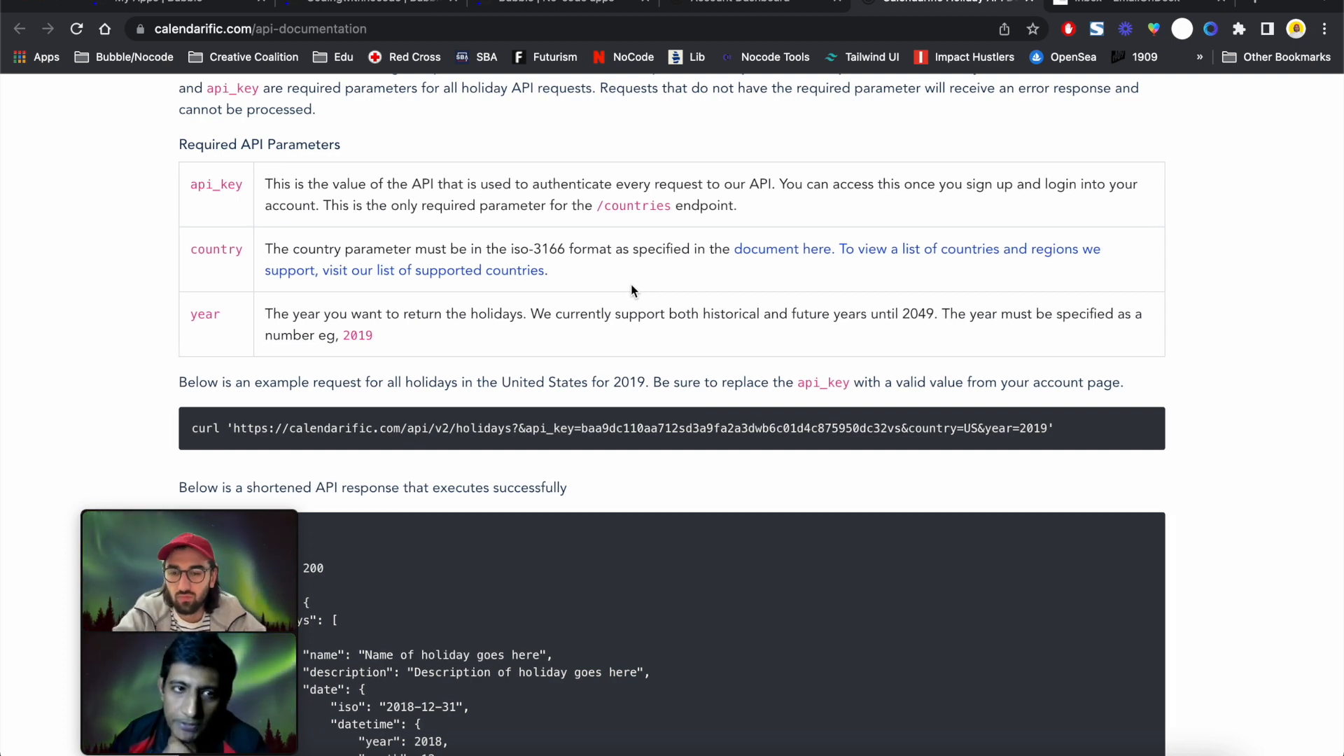
pyautogui.scroll(10, 632, 292)
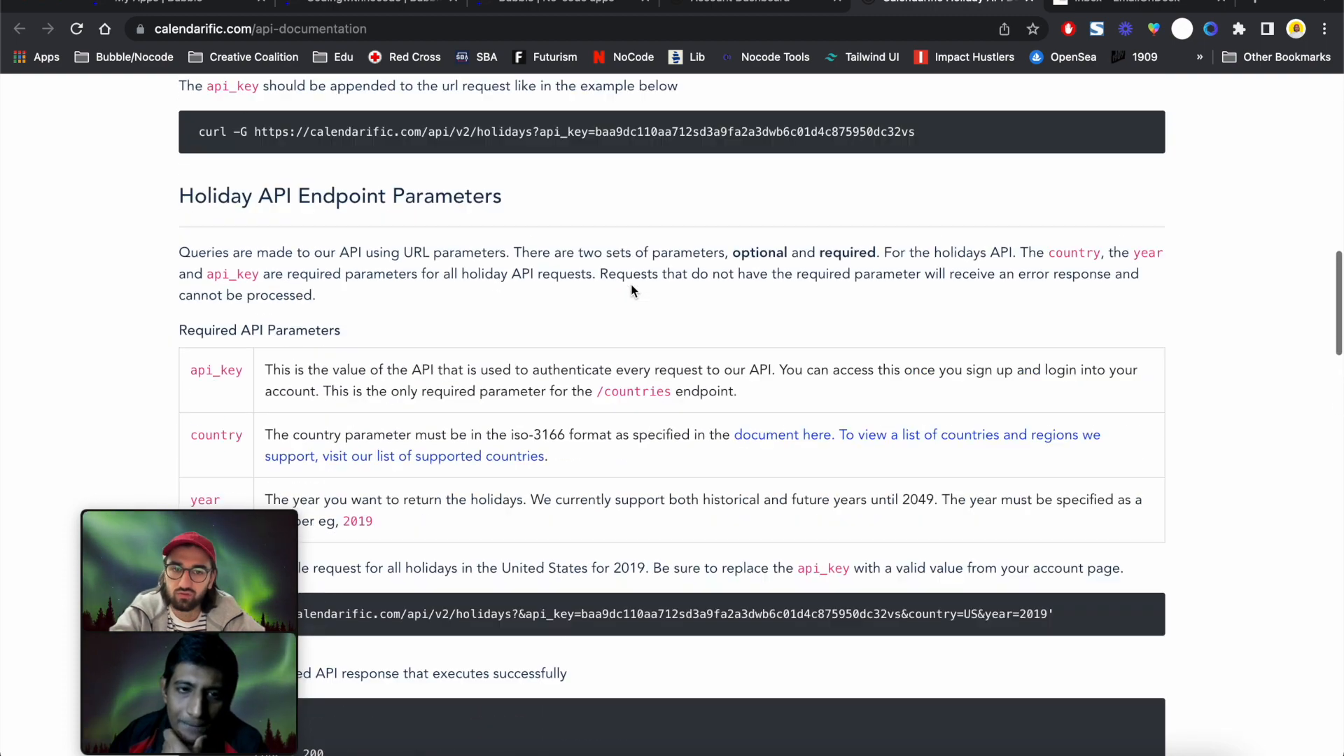
pyautogui.scroll(3, 632, 285)
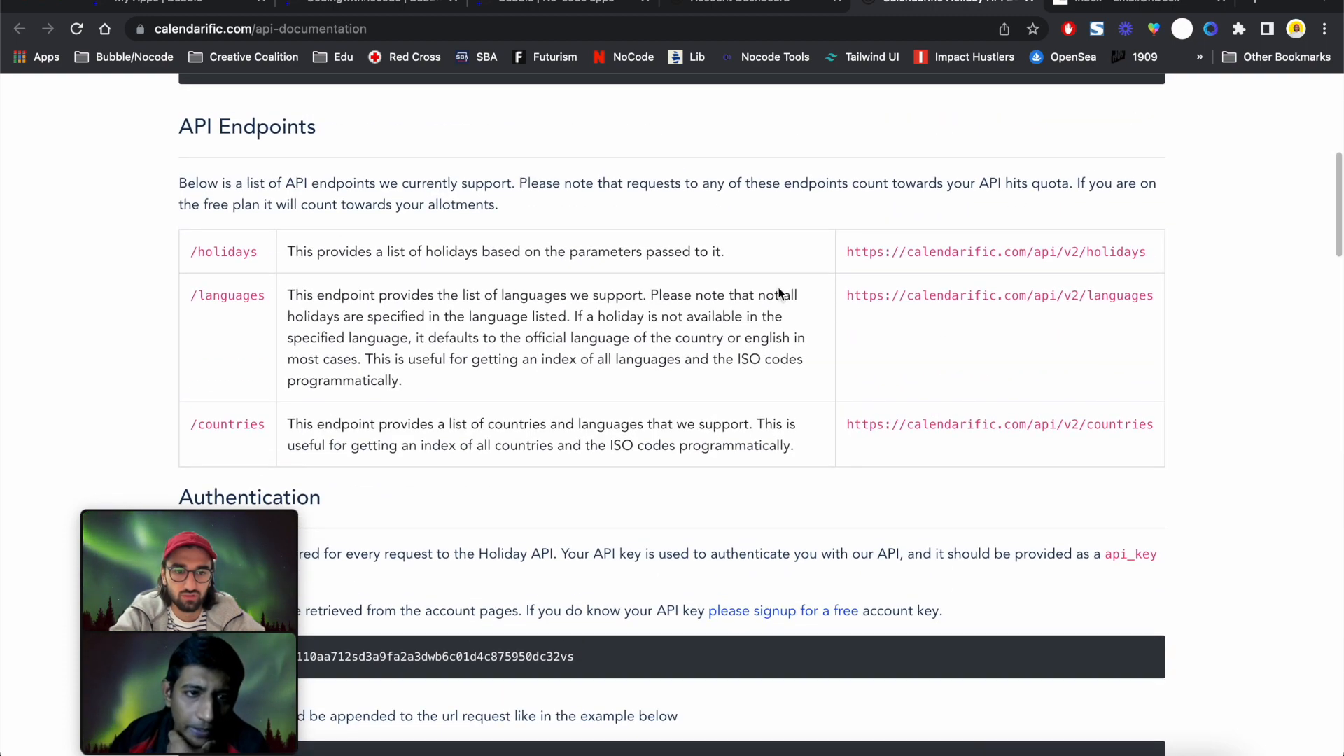
pyautogui.tripleClick(998, 425)
pyautogui.hotkey('ctrl', 'c')
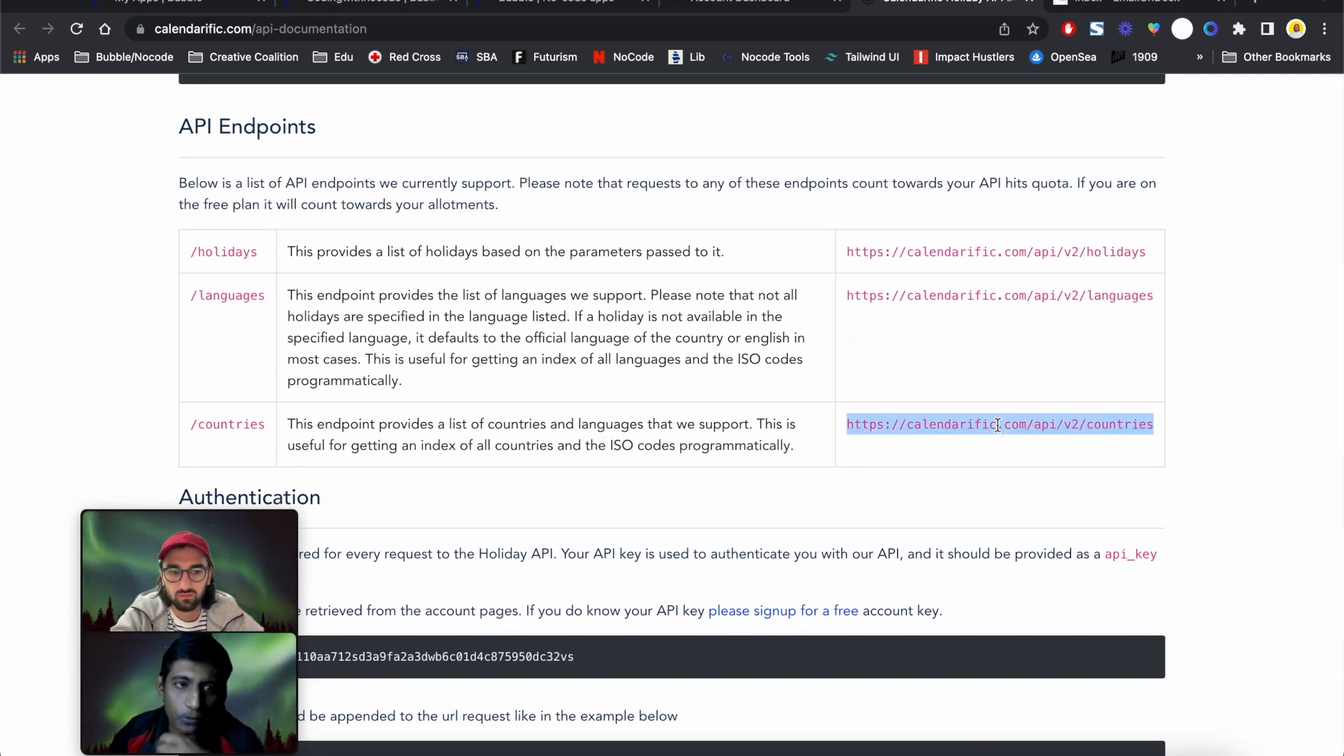
pyautogui.scroll(-2, 998, 425)
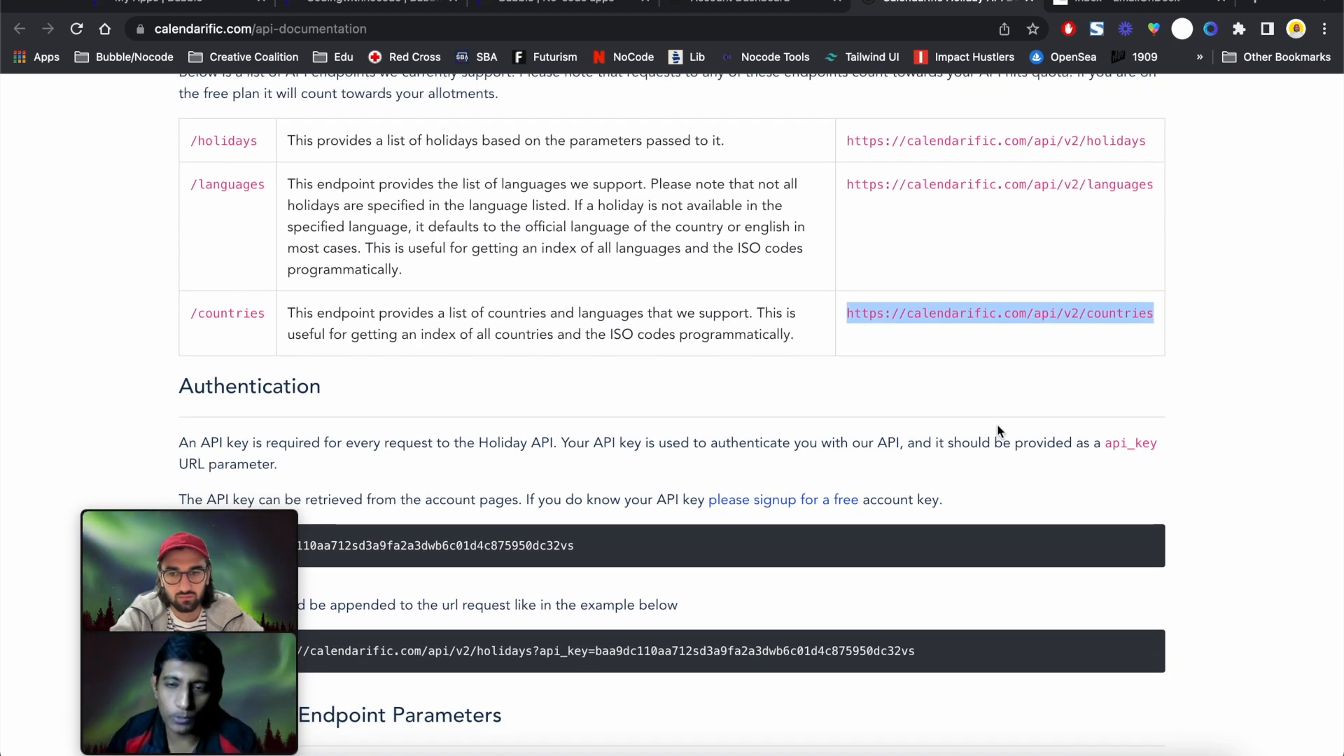
pyautogui.scroll(-1, 999, 430)
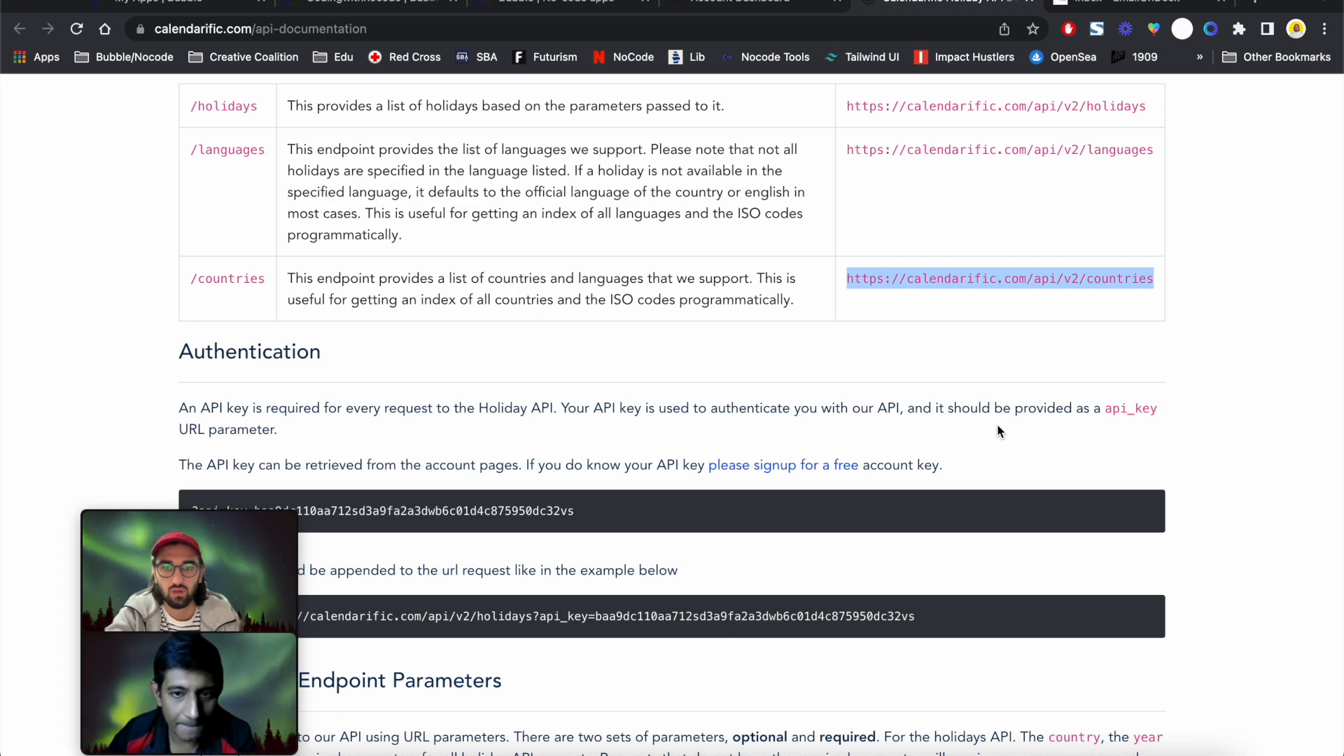
# In the API Connector, collapse Get Holidays and add a new call named Get Countries
pyautogui.click(371, 12)
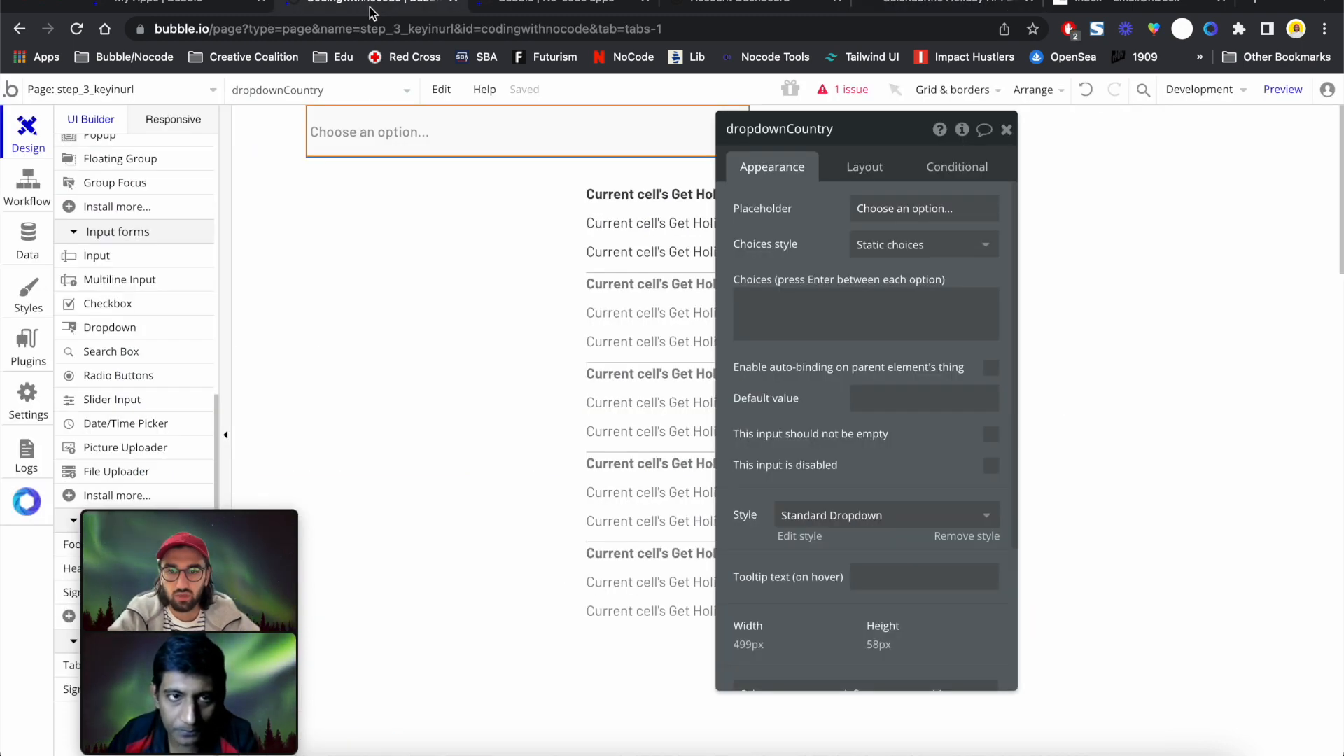
pyautogui.click(15, 348)
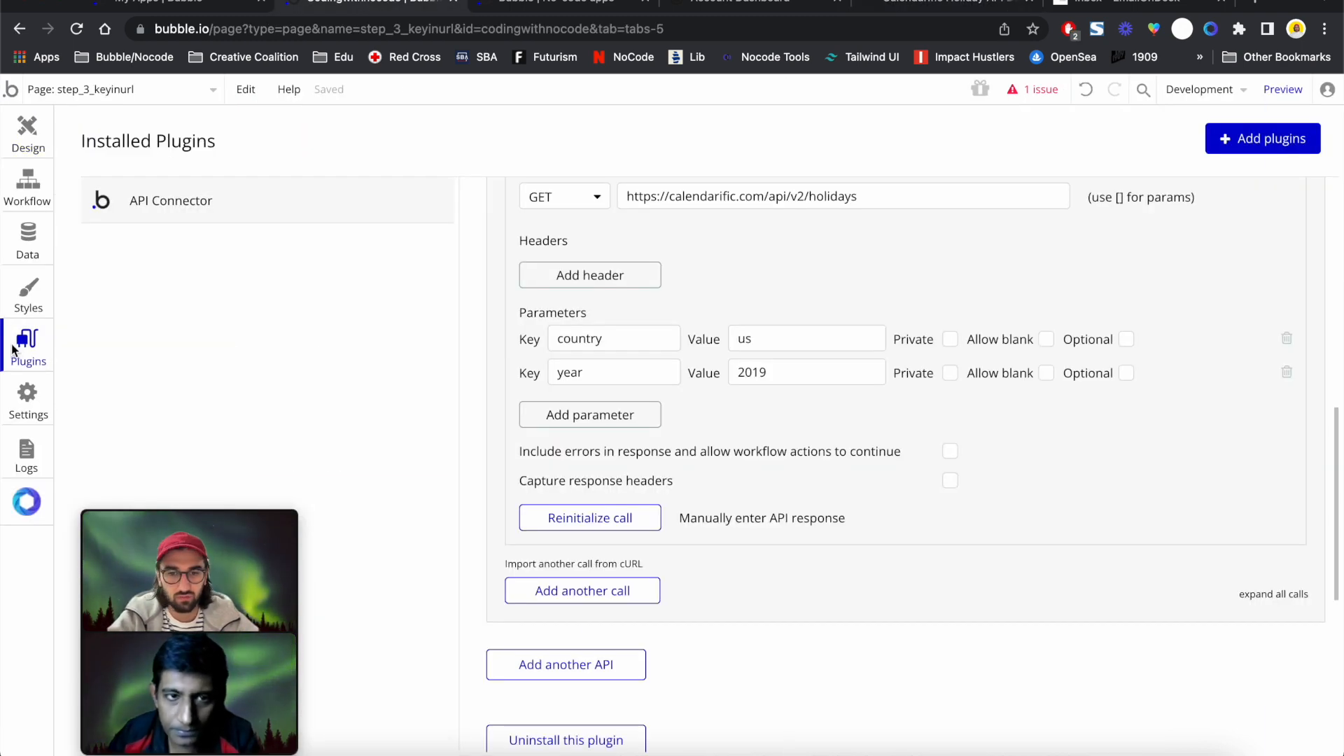
pyautogui.scroll(4, 988, 322)
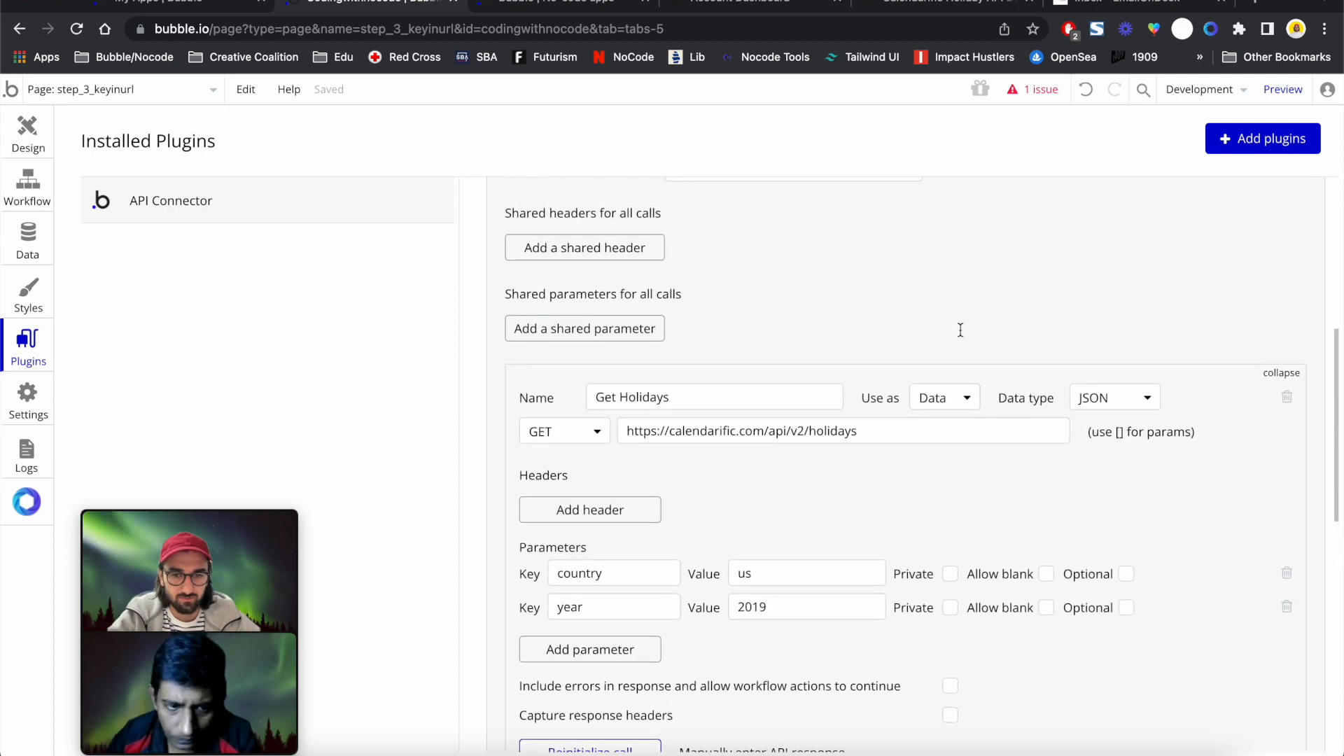
pyautogui.click(1281, 373)
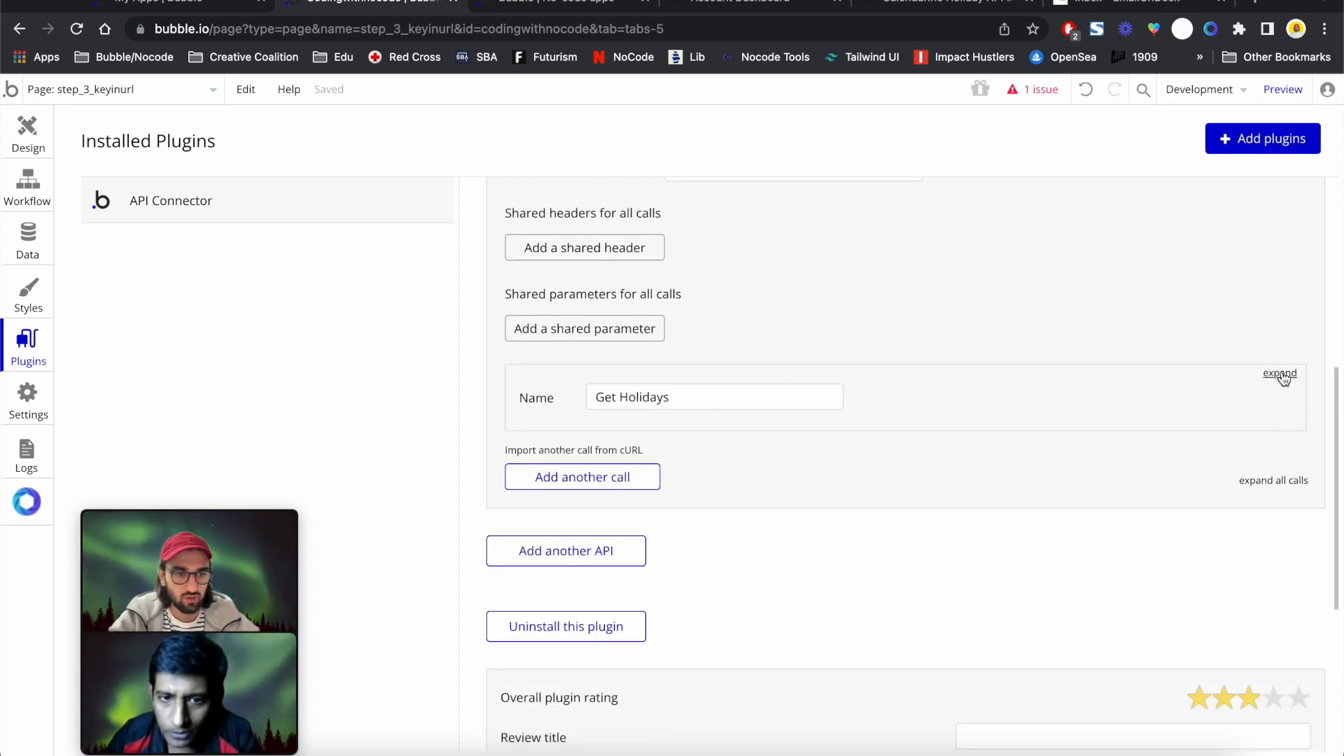
pyautogui.click(613, 488)
pyautogui.tripleClick(667, 496)
pyautogui.write('Get')
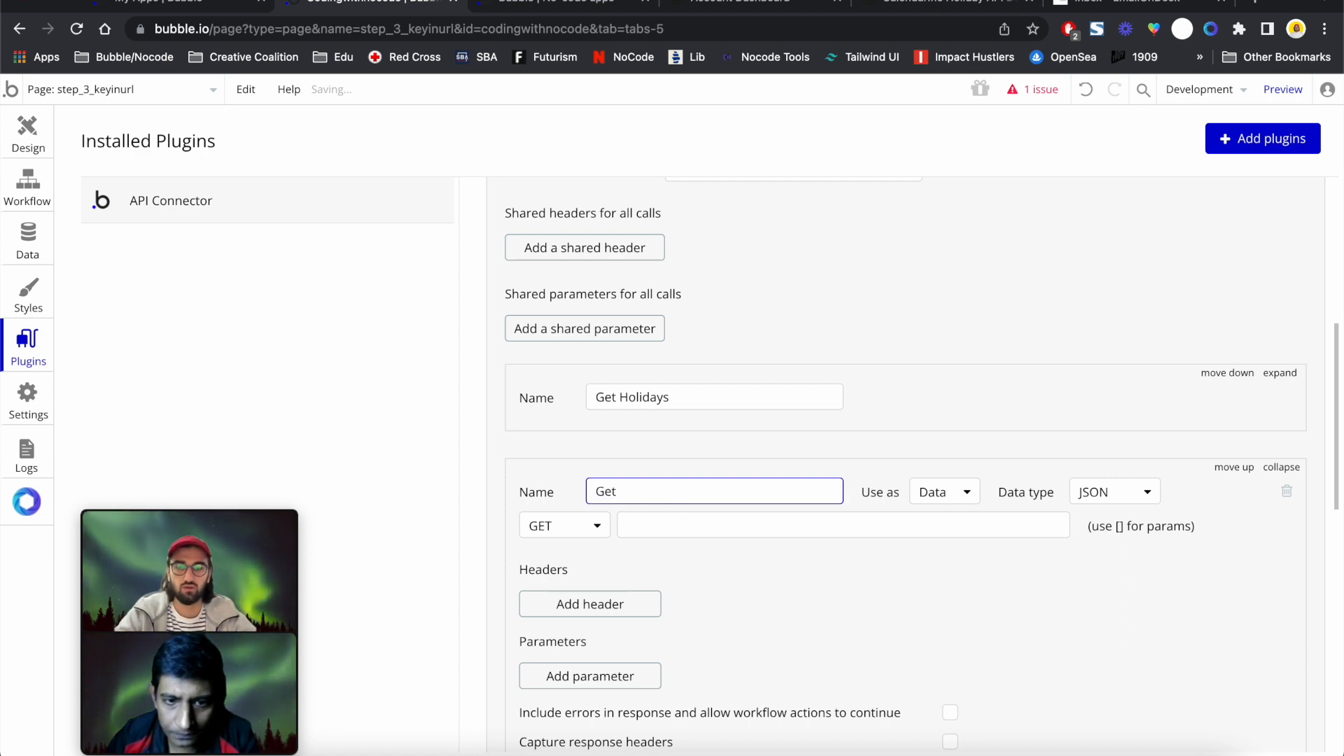
pyautogui.write(' Count')
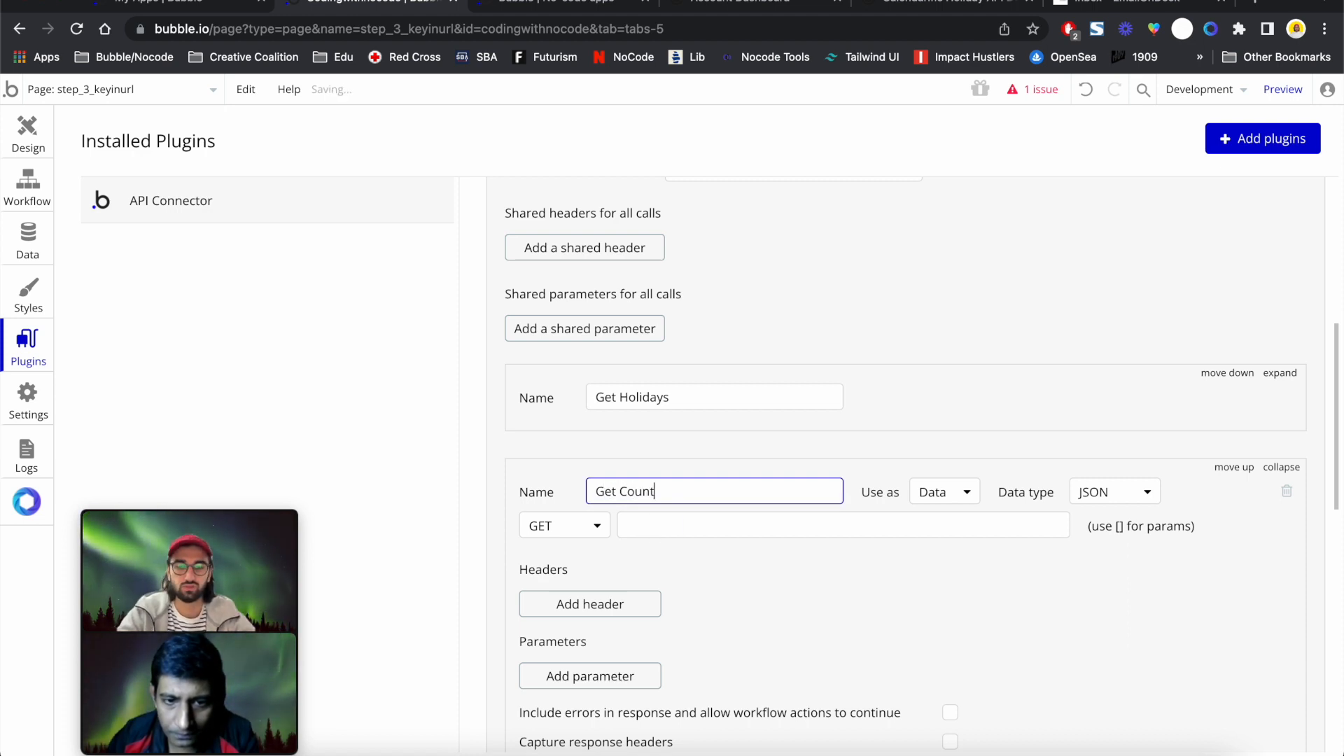
pyautogui.write('ries')
# Paste the /countries URL into Get Countries, initialize the call and save its returned fields
pyautogui.click(762, 525)
pyautogui.hotkey('ctrl', 'v')
pyautogui.click(830, 573)
pyautogui.scroll(-4, 830, 573)
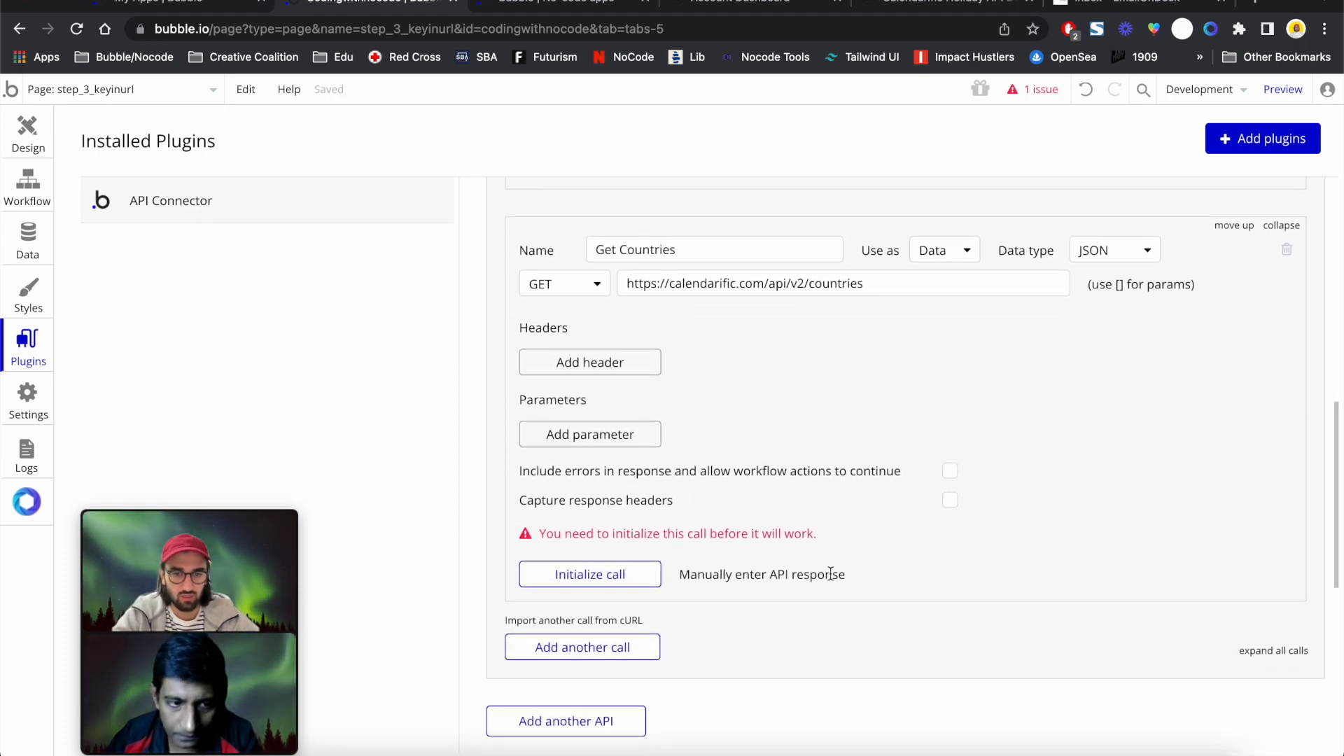
pyautogui.click(626, 570)
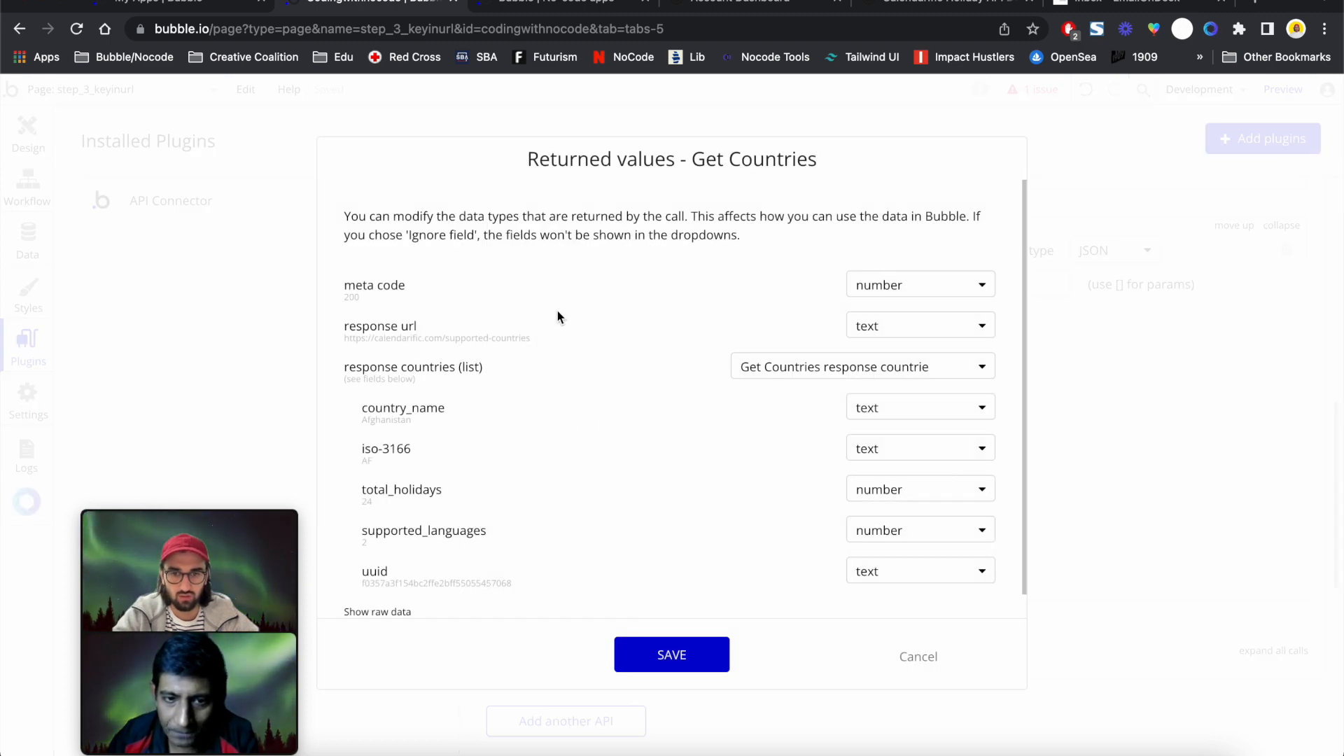
pyautogui.scroll(-1, 535, 416)
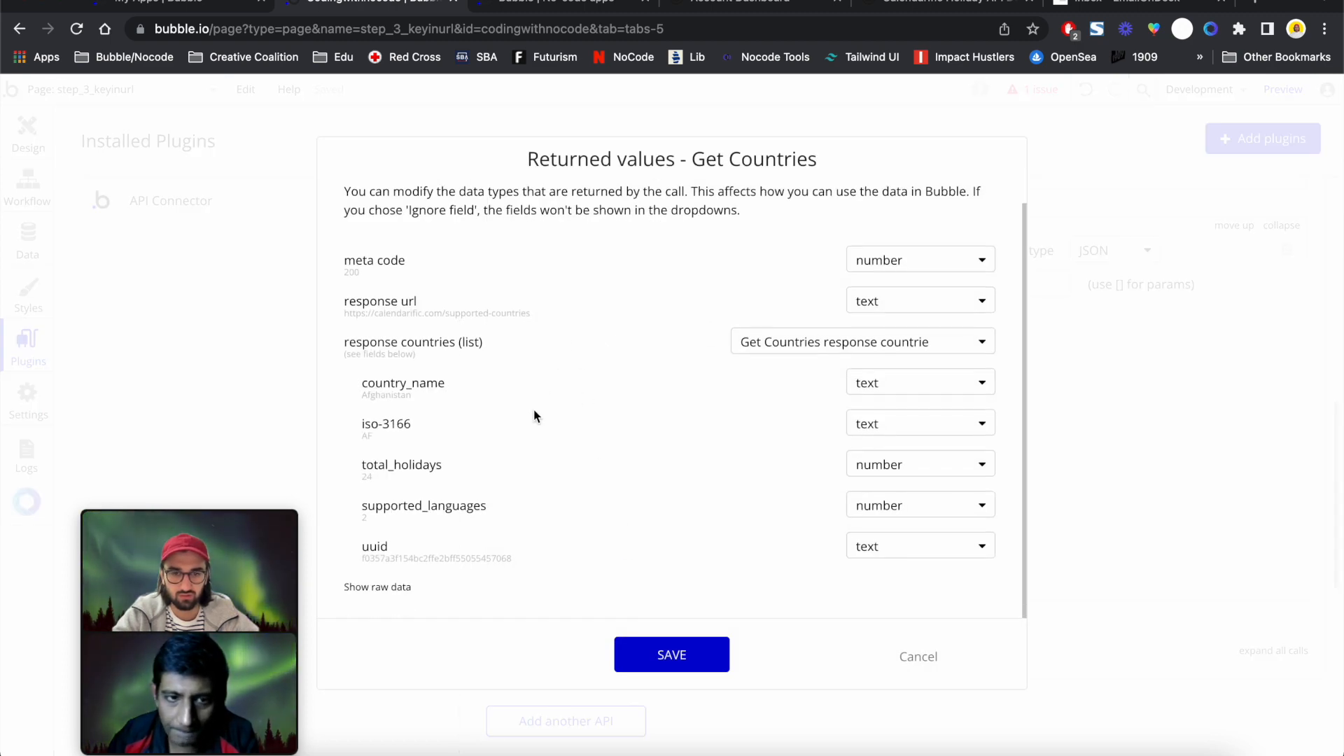
pyautogui.click(710, 662)
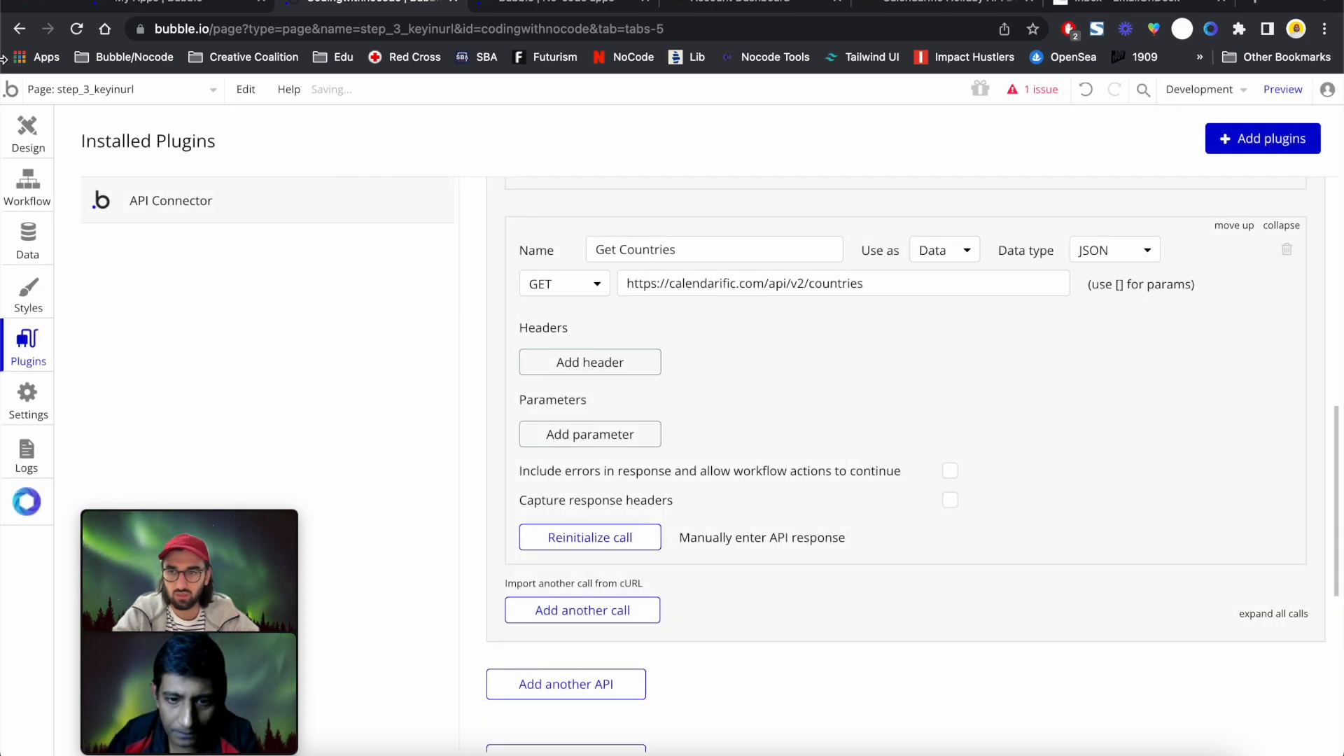
pyautogui.click(27, 133)
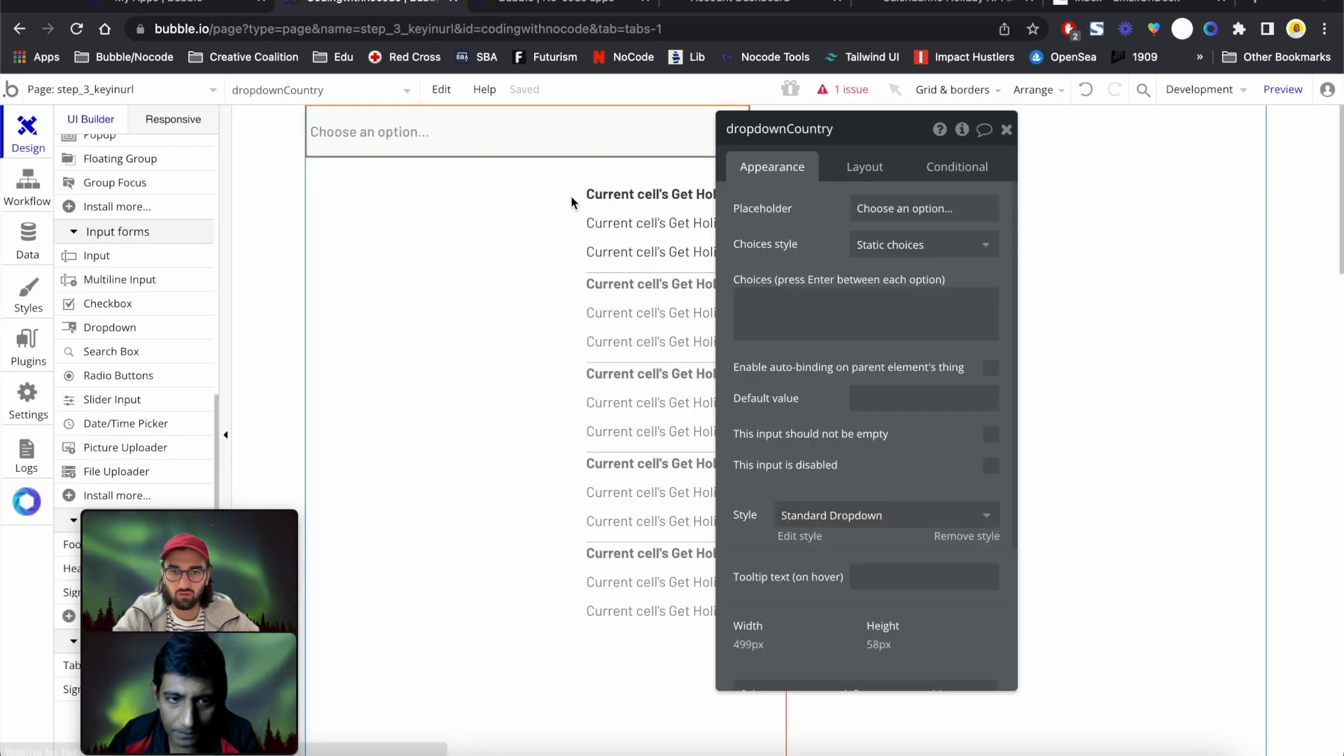
# Centre the country dropdown horizontally on the page
pyautogui.click(860, 172)
pyautogui.click(962, 312)
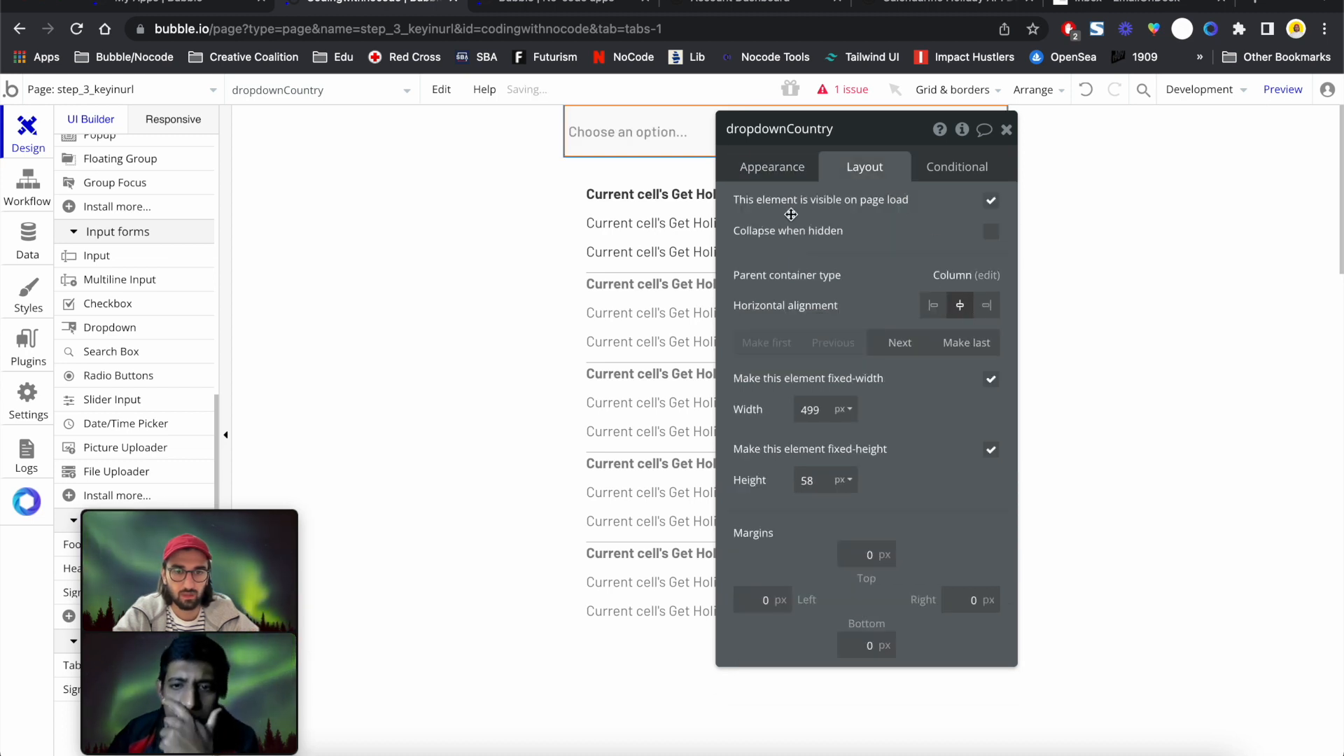
pyautogui.click(768, 165)
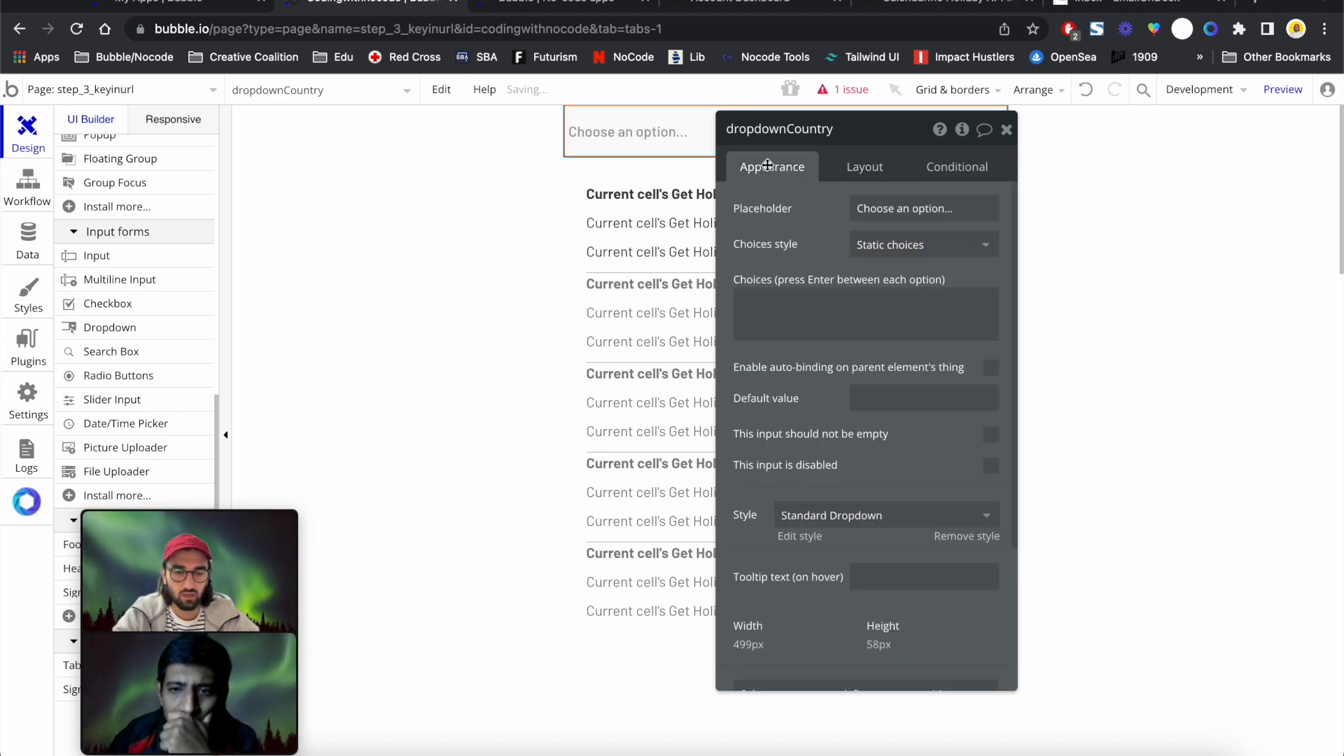
# Make the dropdown's dynamic choices the Calendarific Get Countries response's countries list
pyautogui.click(901, 246)
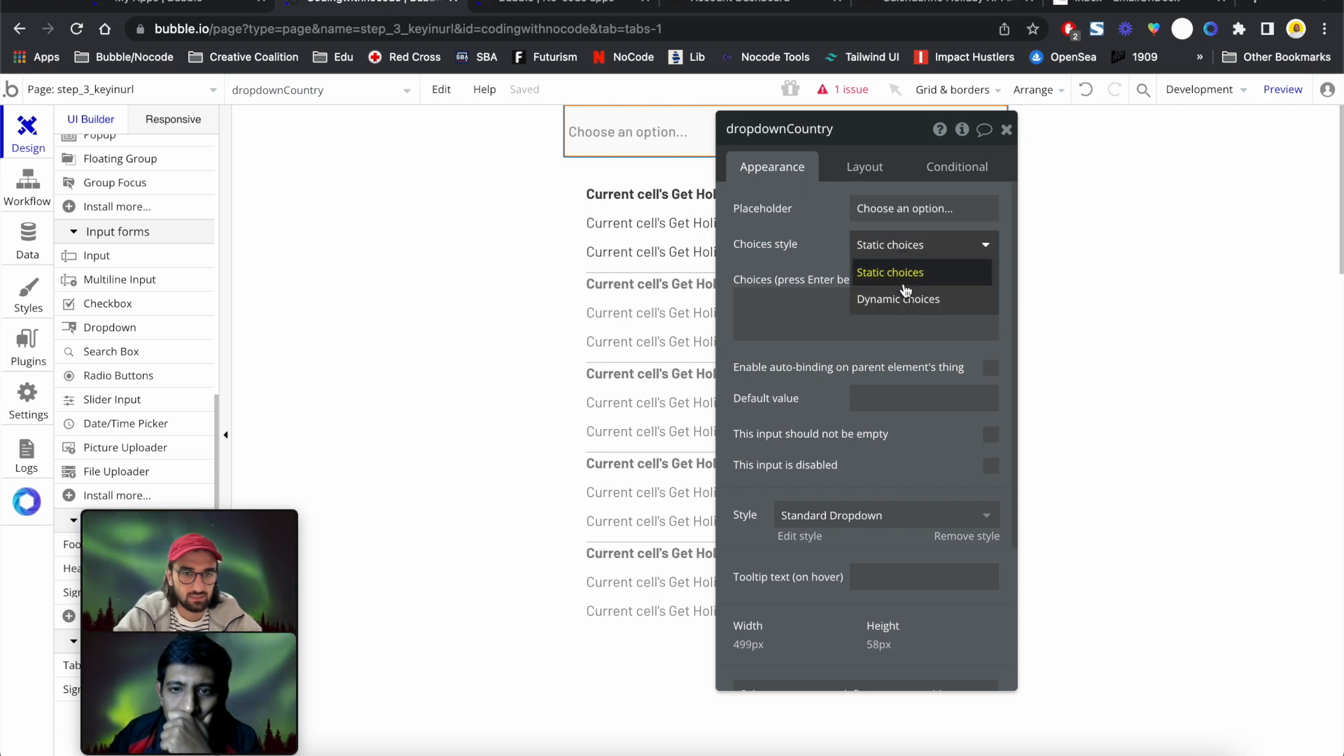
pyautogui.click(906, 294)
pyautogui.click(875, 276)
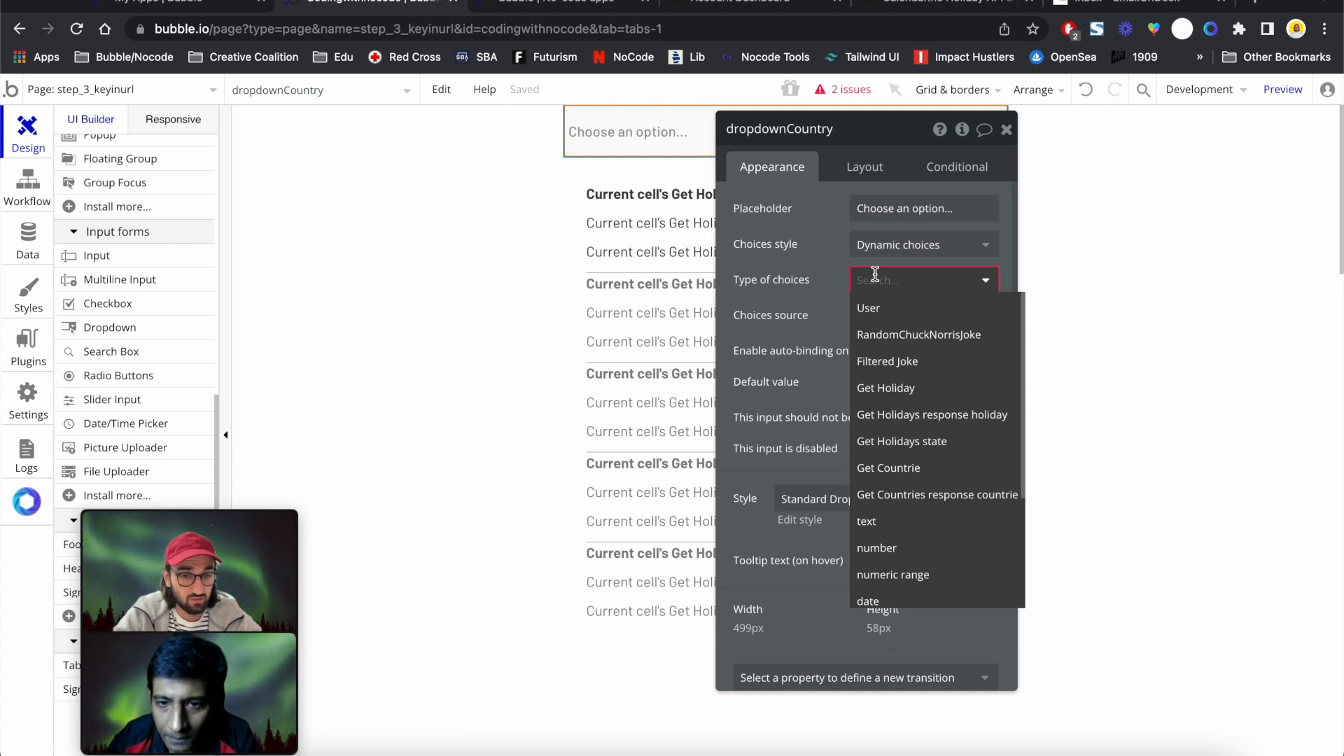
pyautogui.click(903, 469)
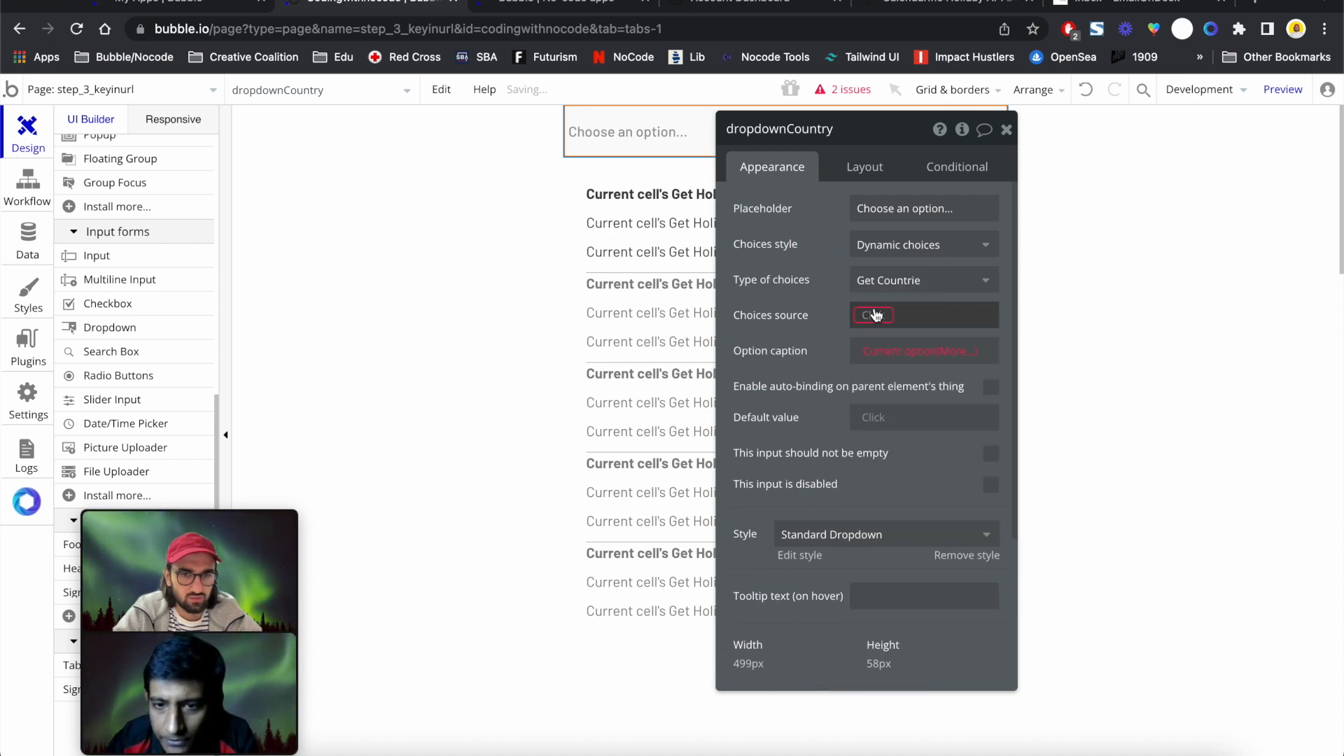
pyautogui.click(875, 314)
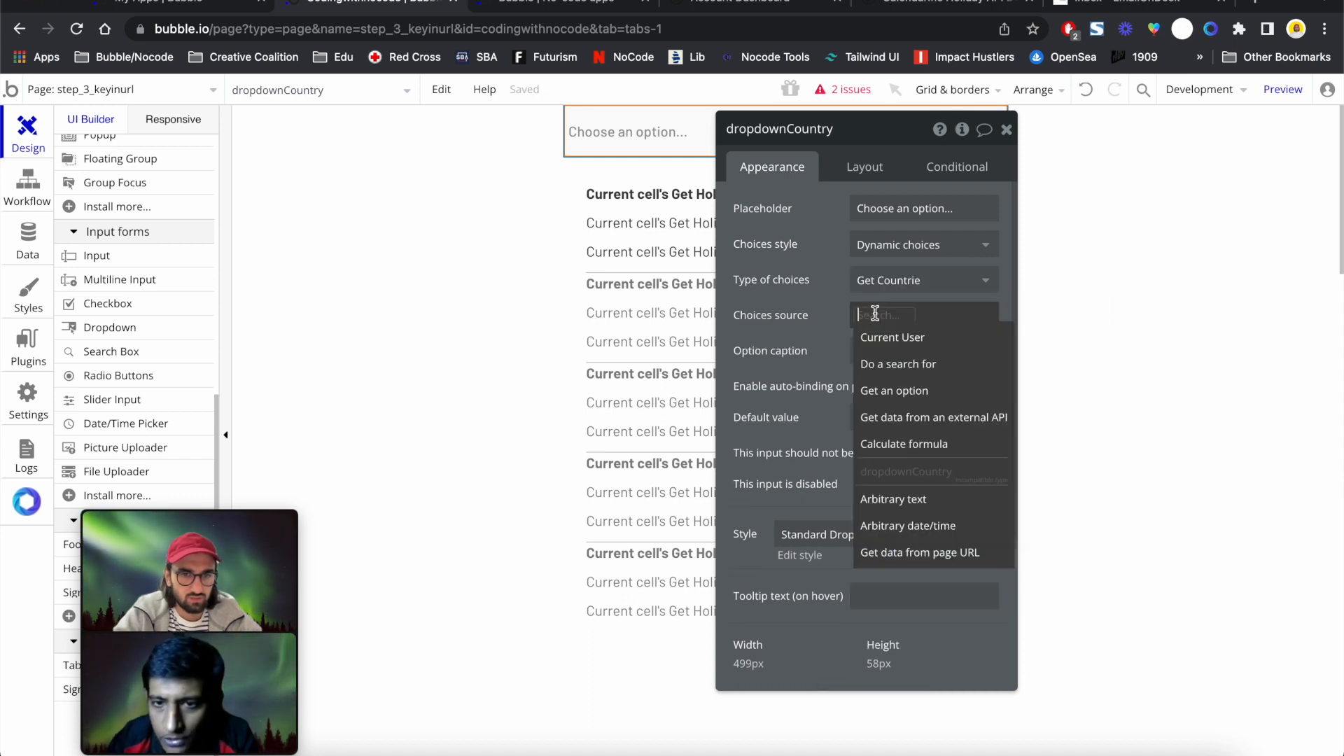
pyautogui.click(909, 417)
pyautogui.click(666, 180)
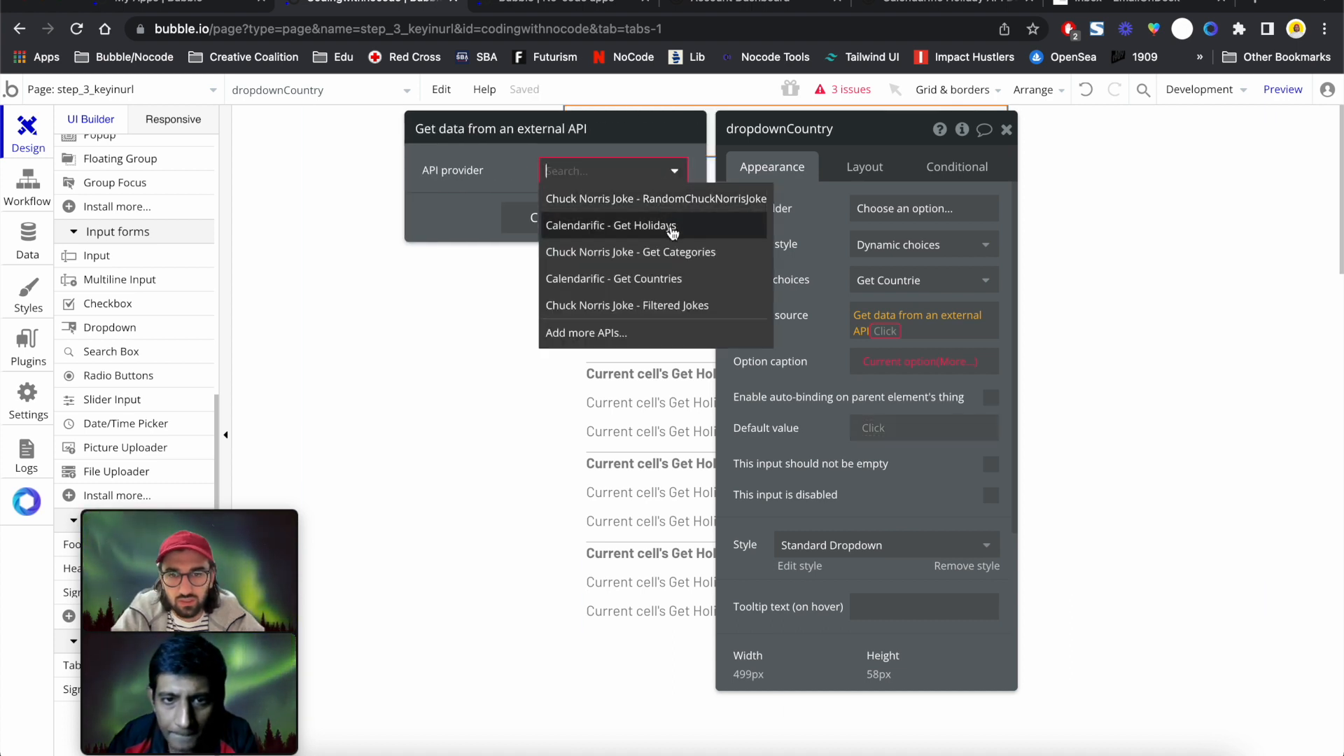
pyautogui.click(672, 280)
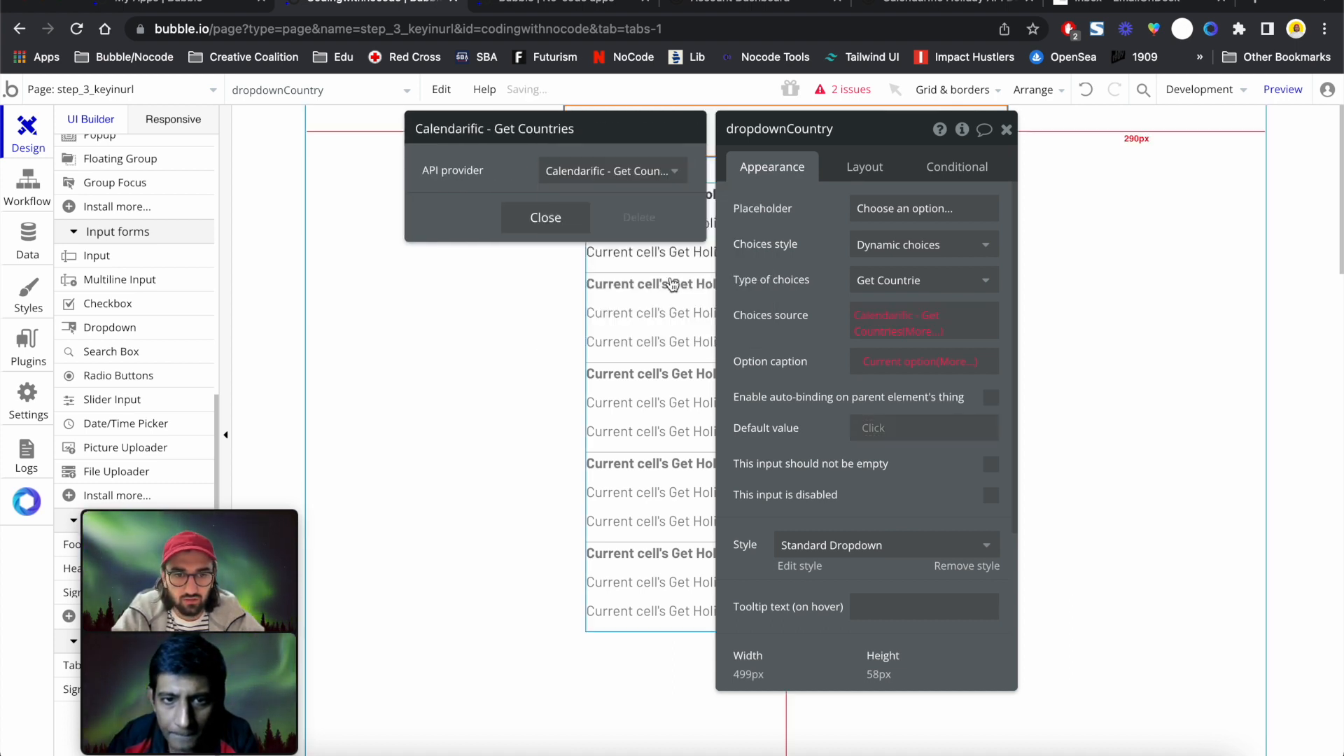
pyautogui.click(917, 280)
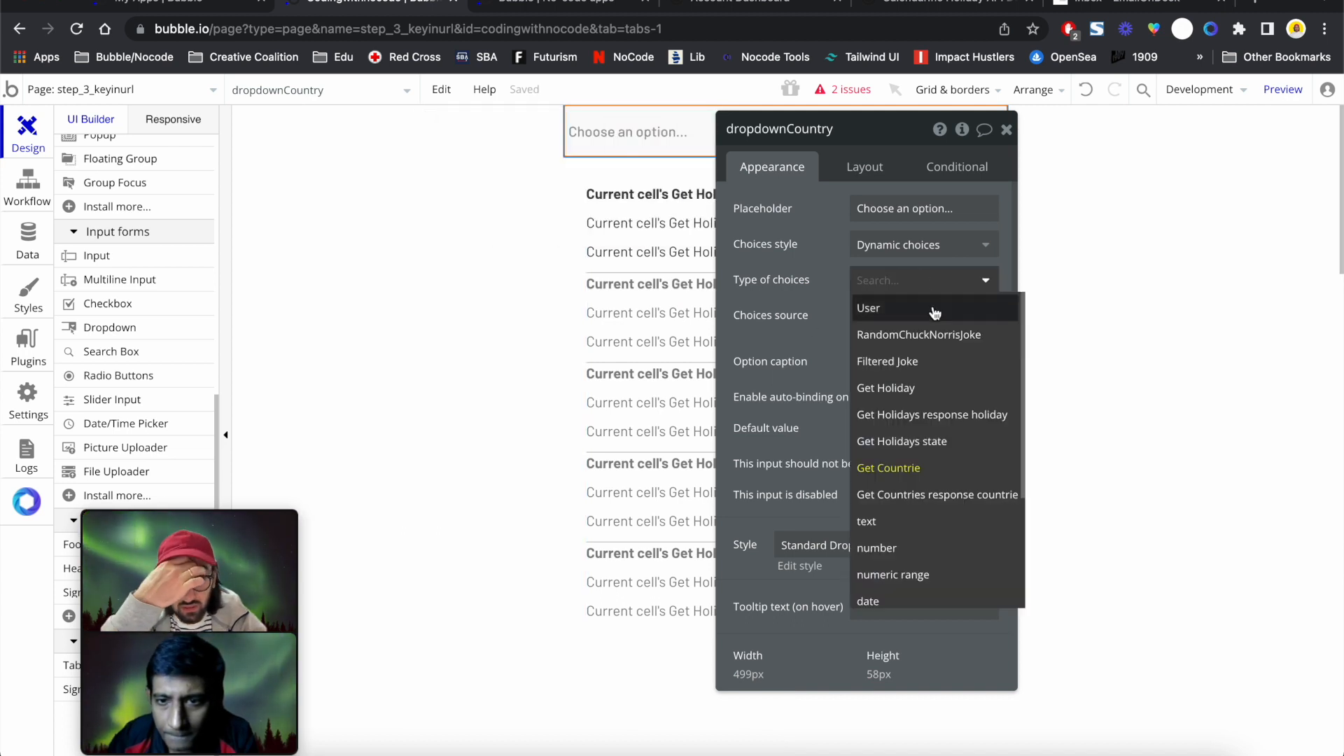
pyautogui.click(969, 492)
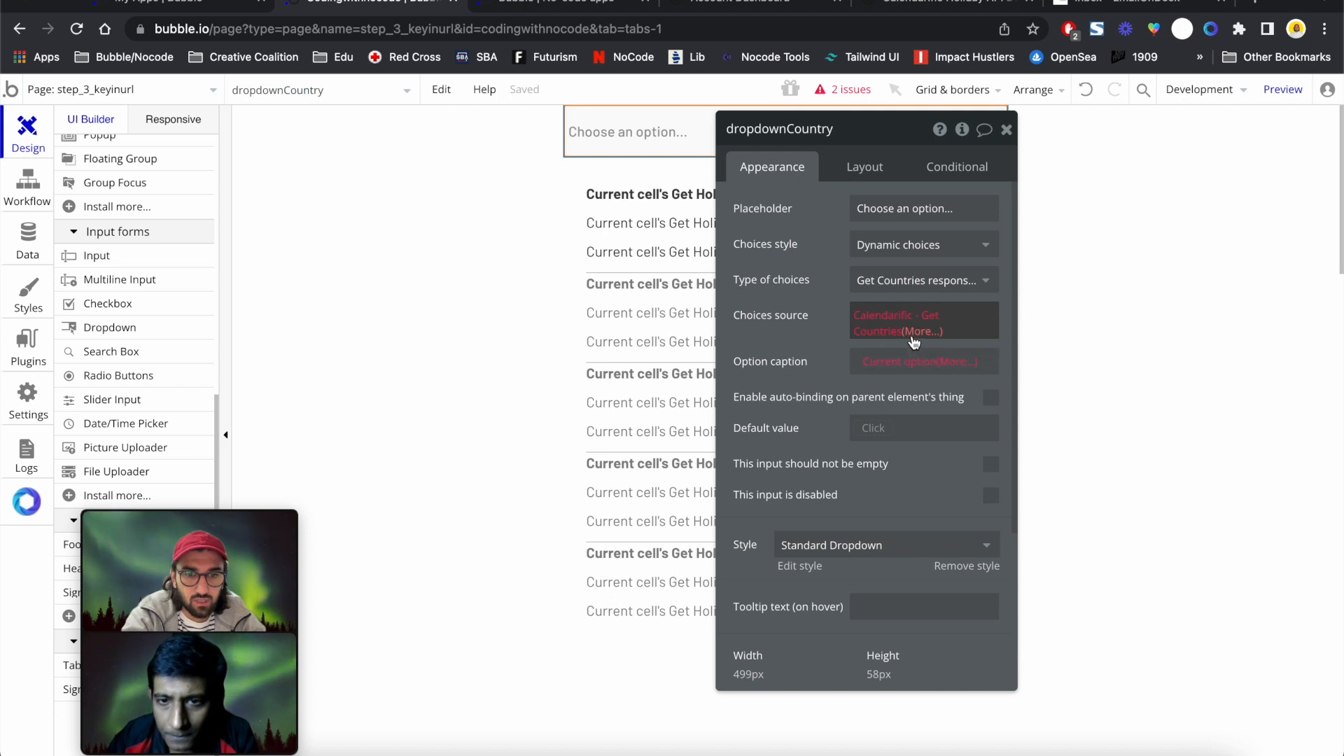
pyautogui.click(891, 320)
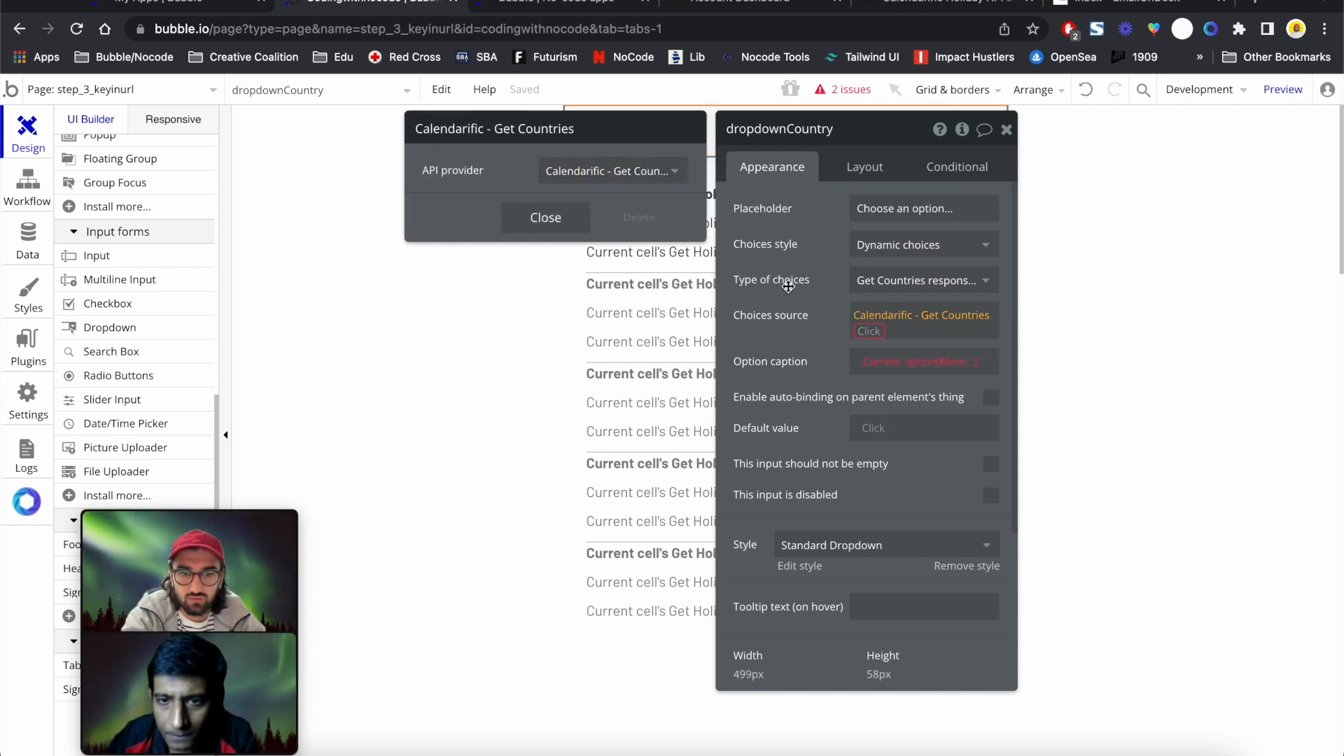
pyautogui.click(867, 331)
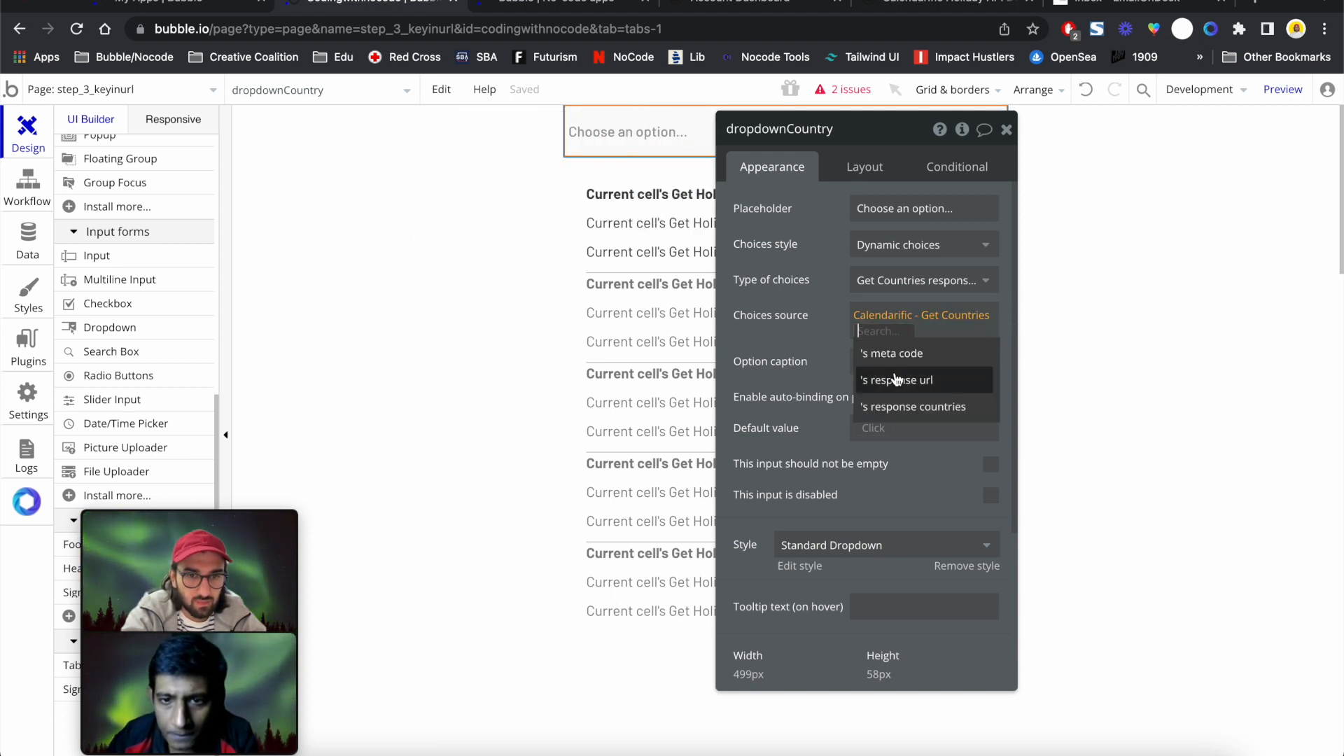
pyautogui.click(902, 407)
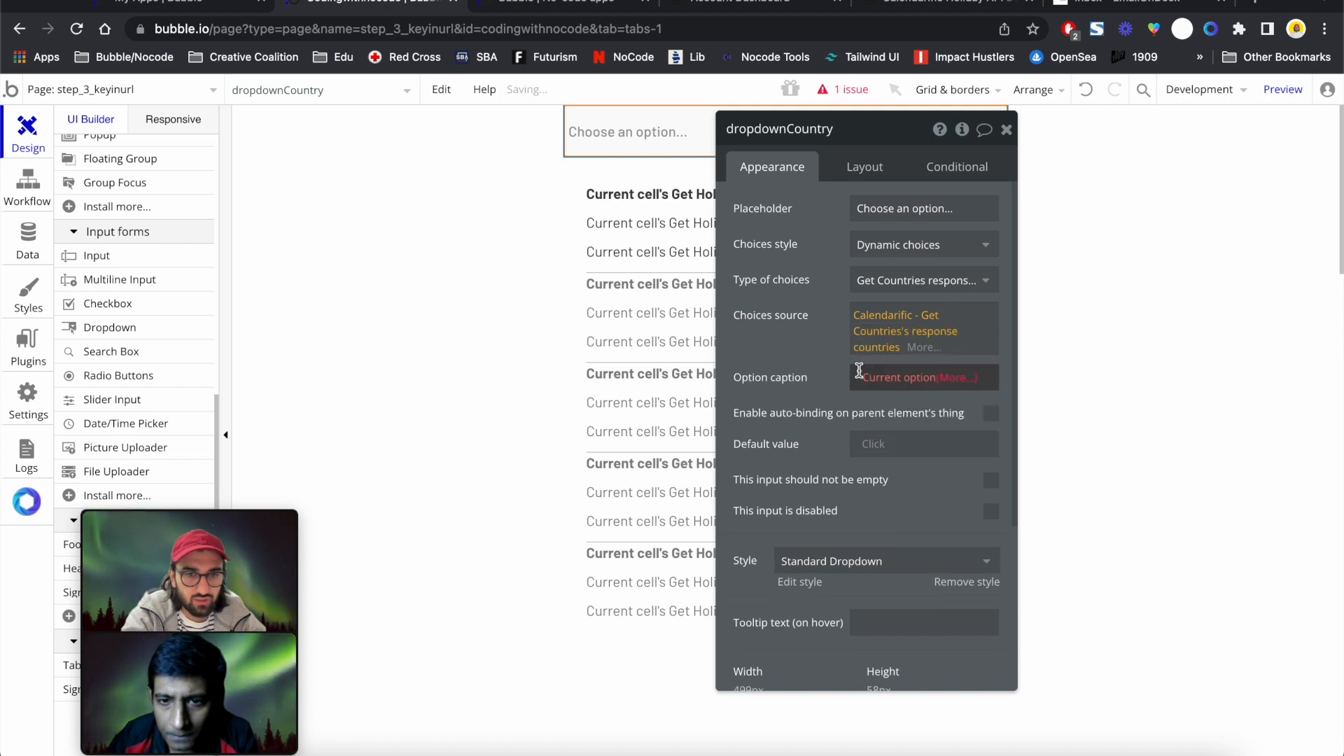
# Caption options by country_name and default to Get Countries' response countries:first item
pyautogui.click(954, 379)
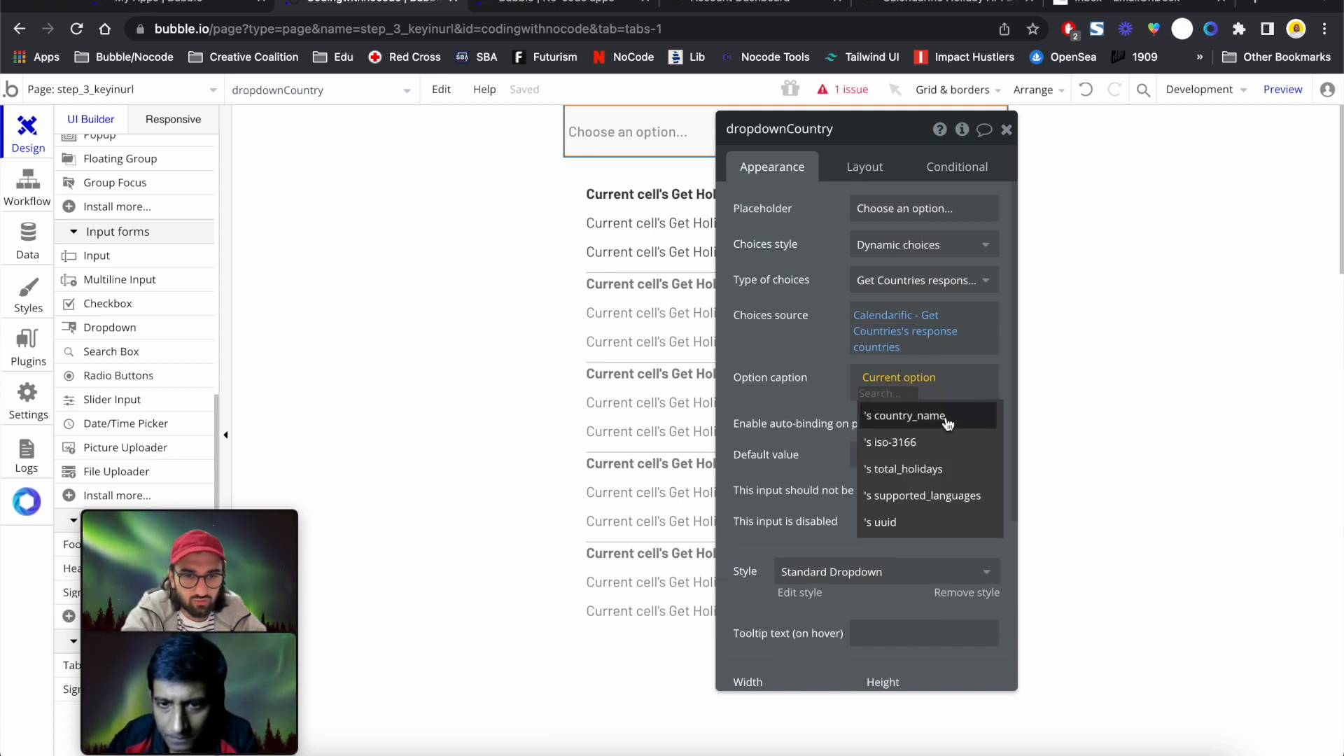
pyautogui.click(947, 418)
pyautogui.click(874, 451)
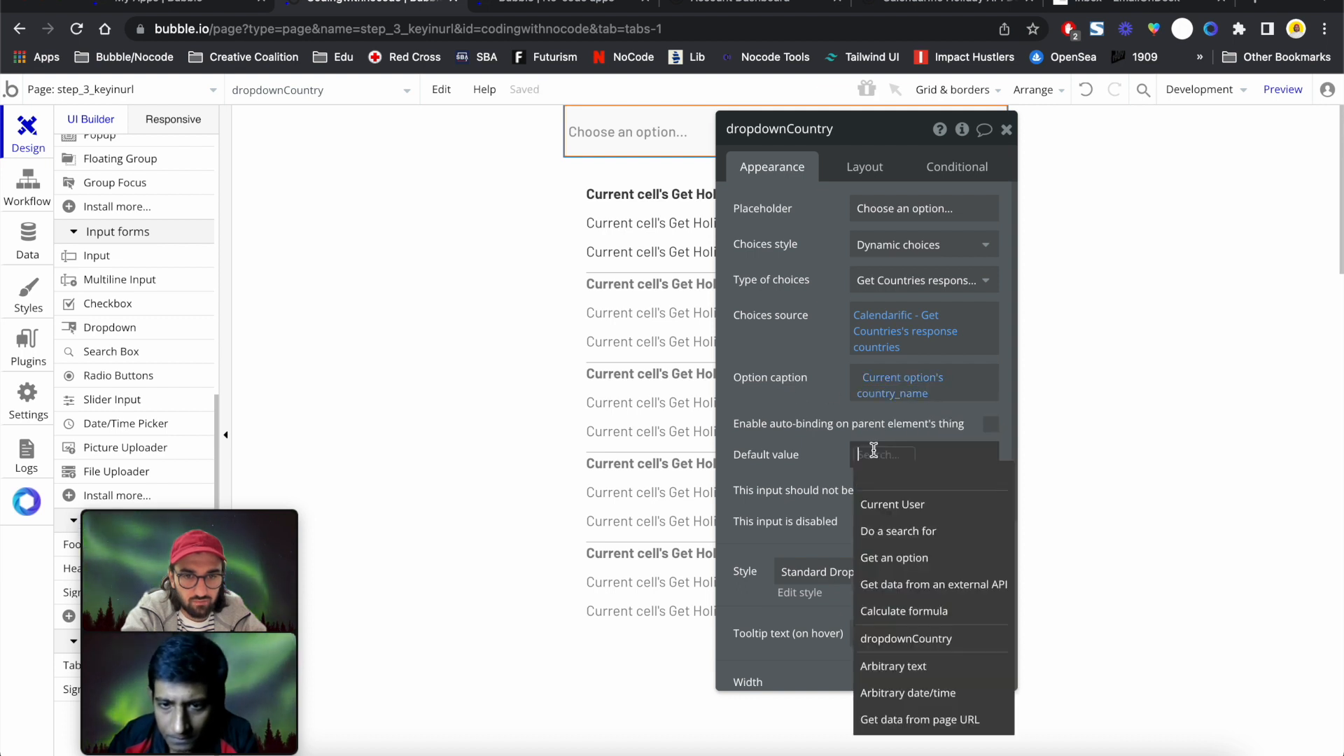
pyautogui.click(934, 584)
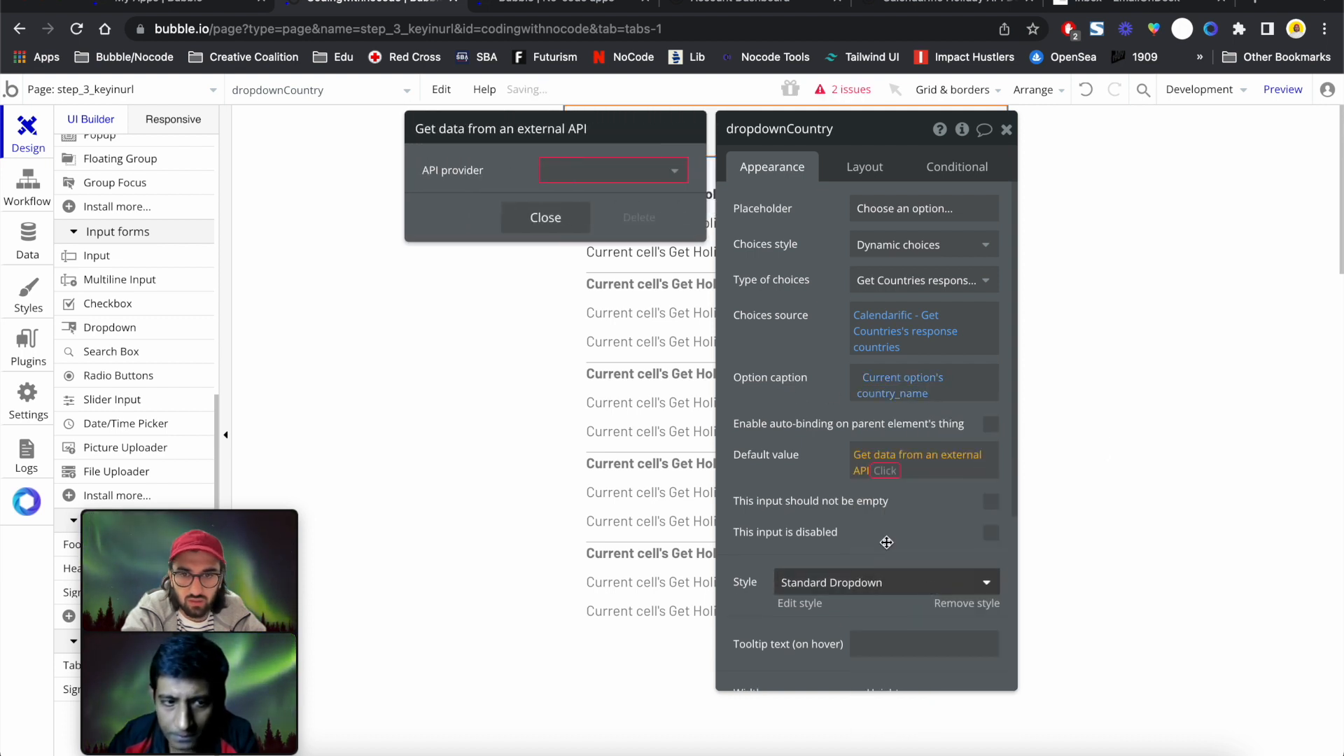
pyautogui.click(667, 182)
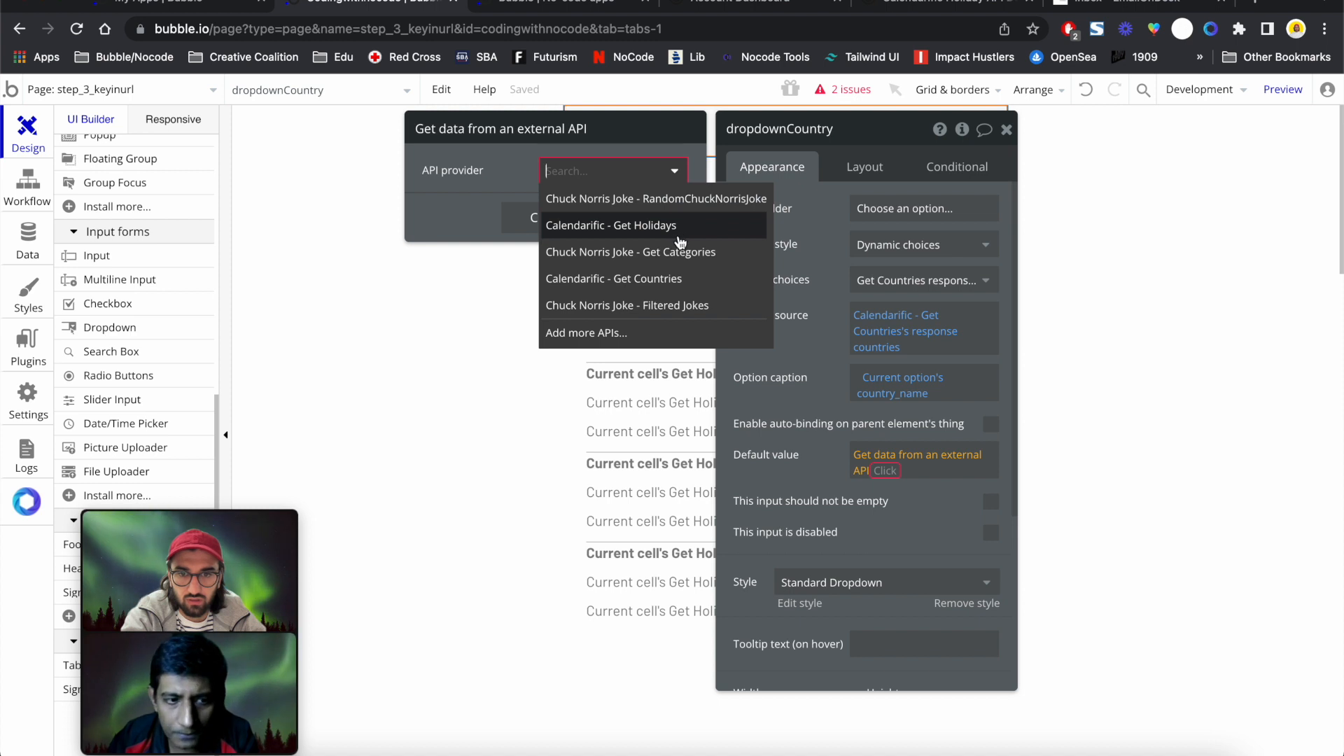
pyautogui.click(674, 279)
pyautogui.click(921, 482)
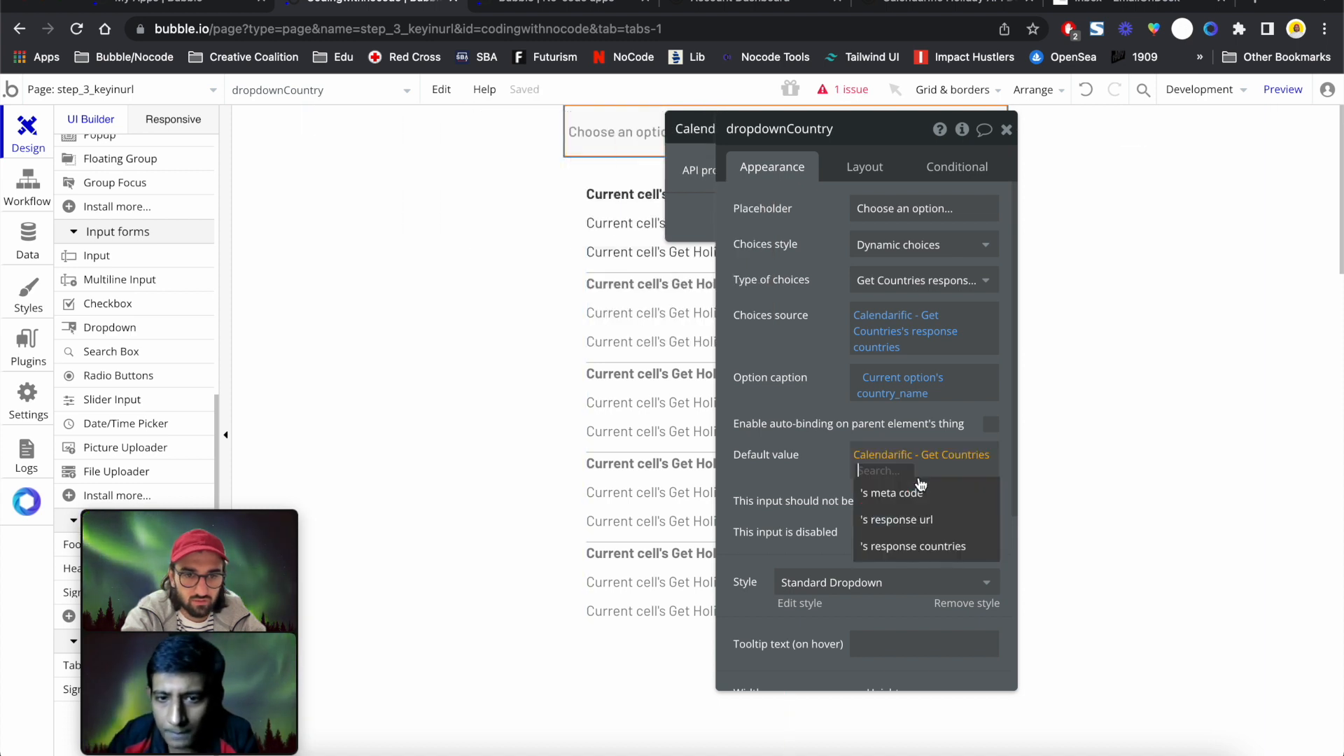
pyautogui.click(941, 548)
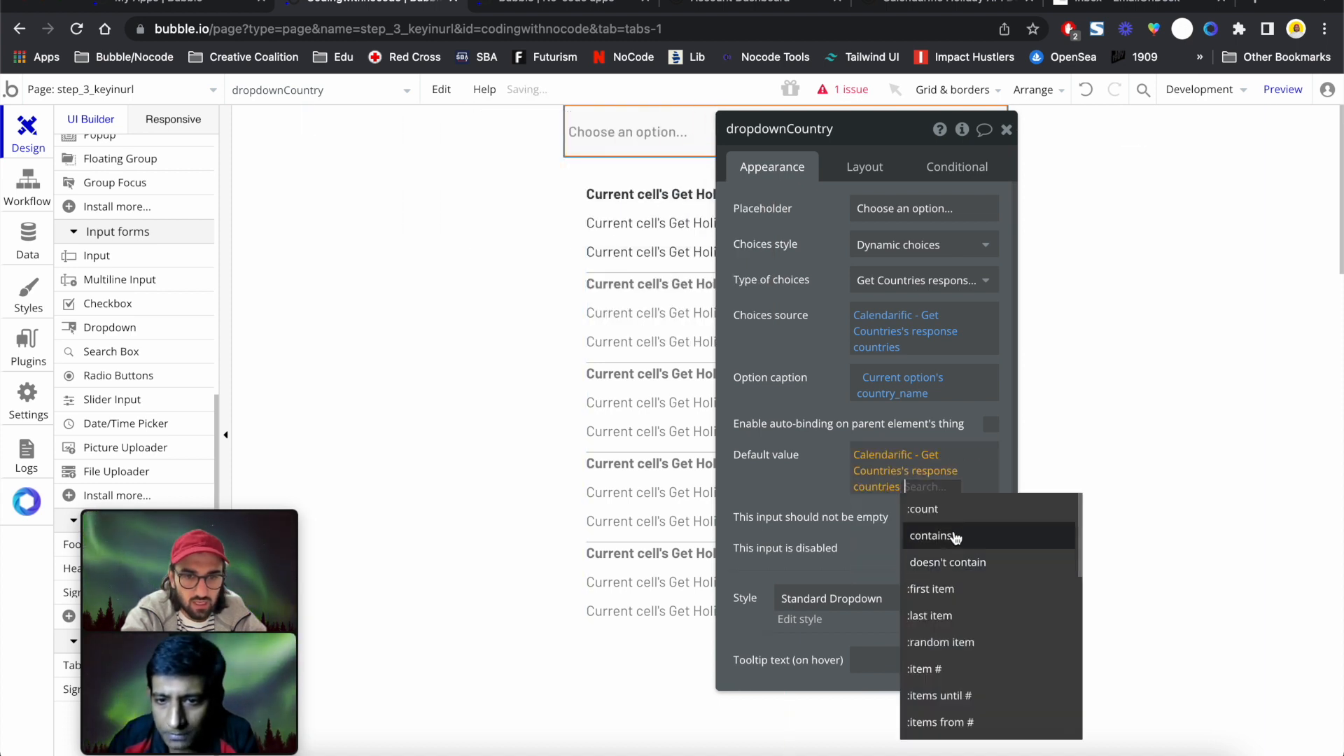
pyautogui.click(958, 587)
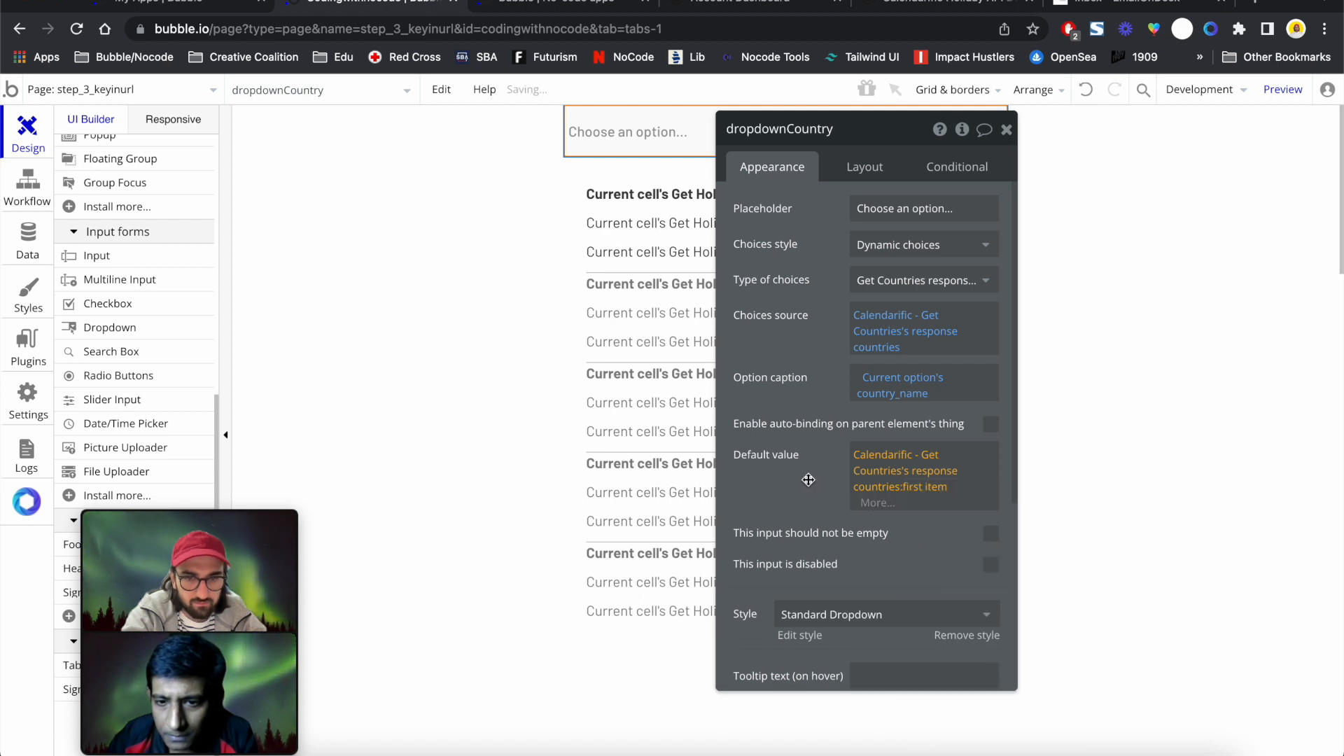
pyautogui.click(1006, 129)
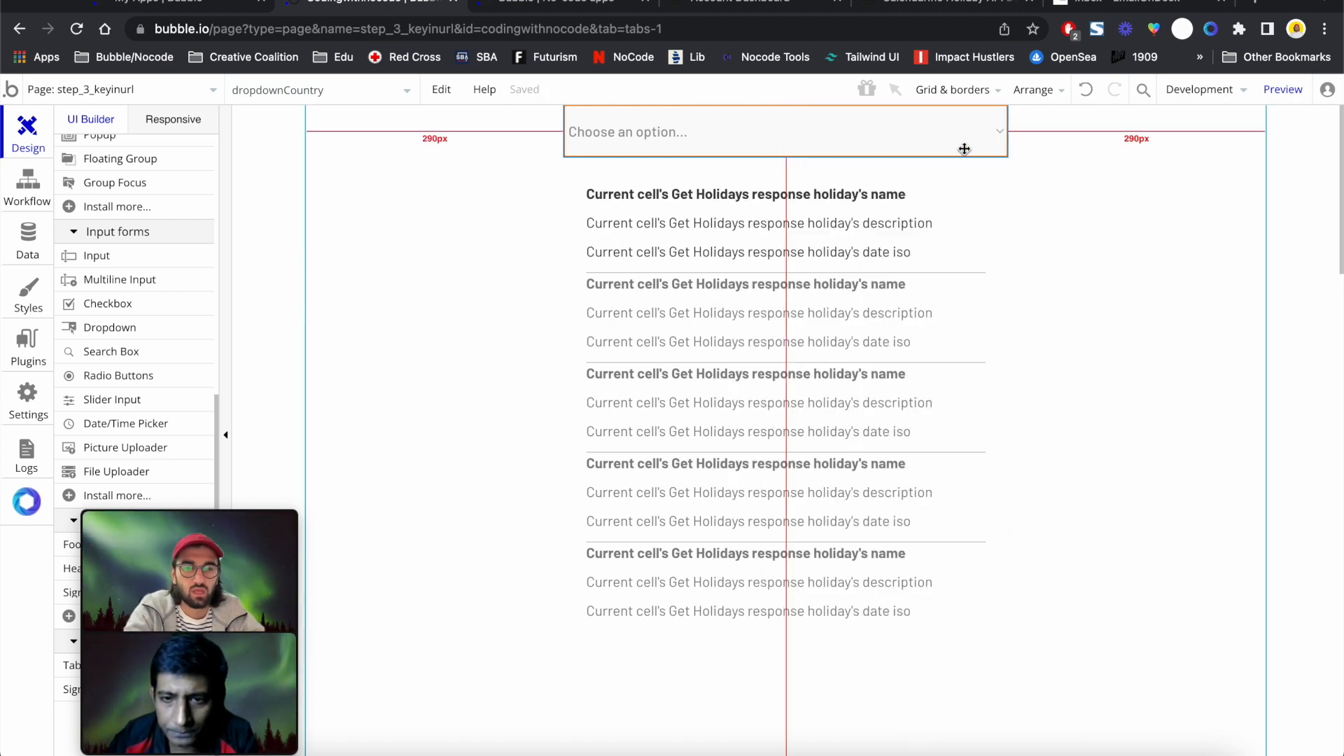
# Confirm rg_Holidays uses Get Holidays' response holidays with country us and year 2019, then preview
pyautogui.doubleClick(792, 168)
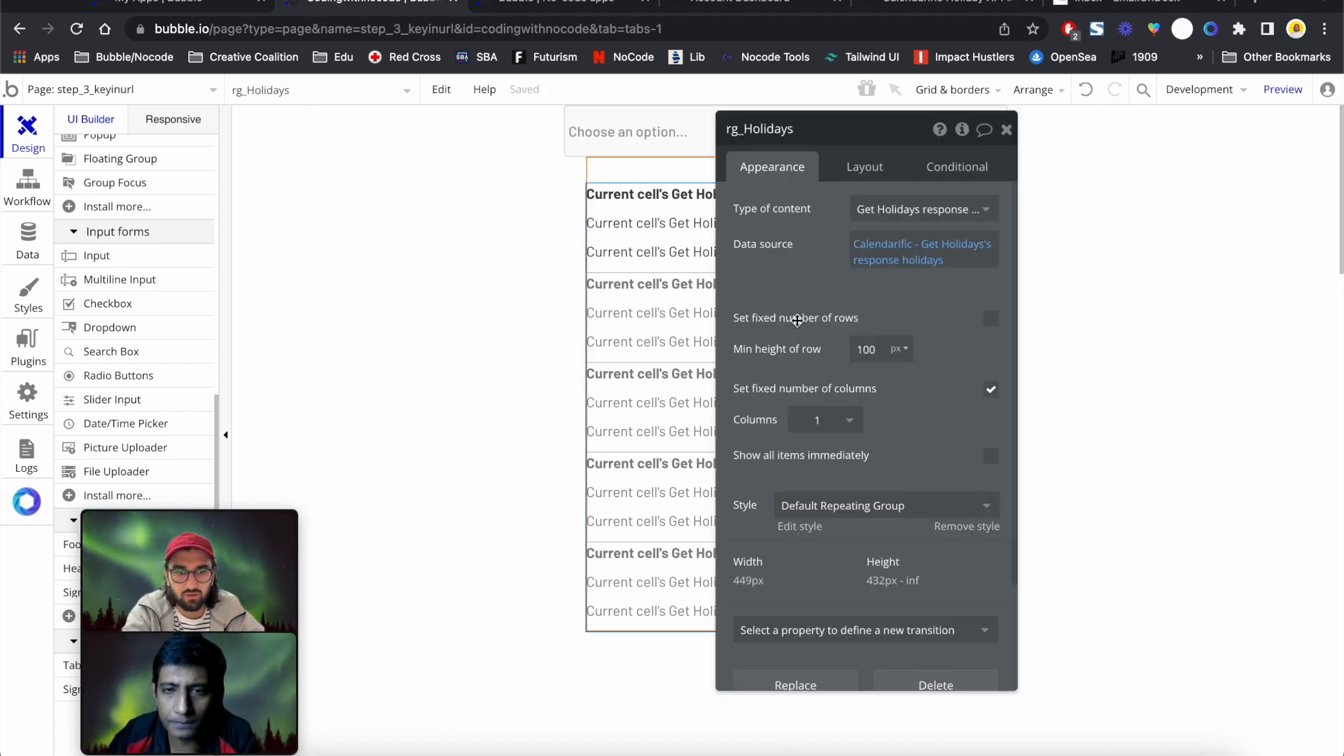
pyautogui.click(875, 260)
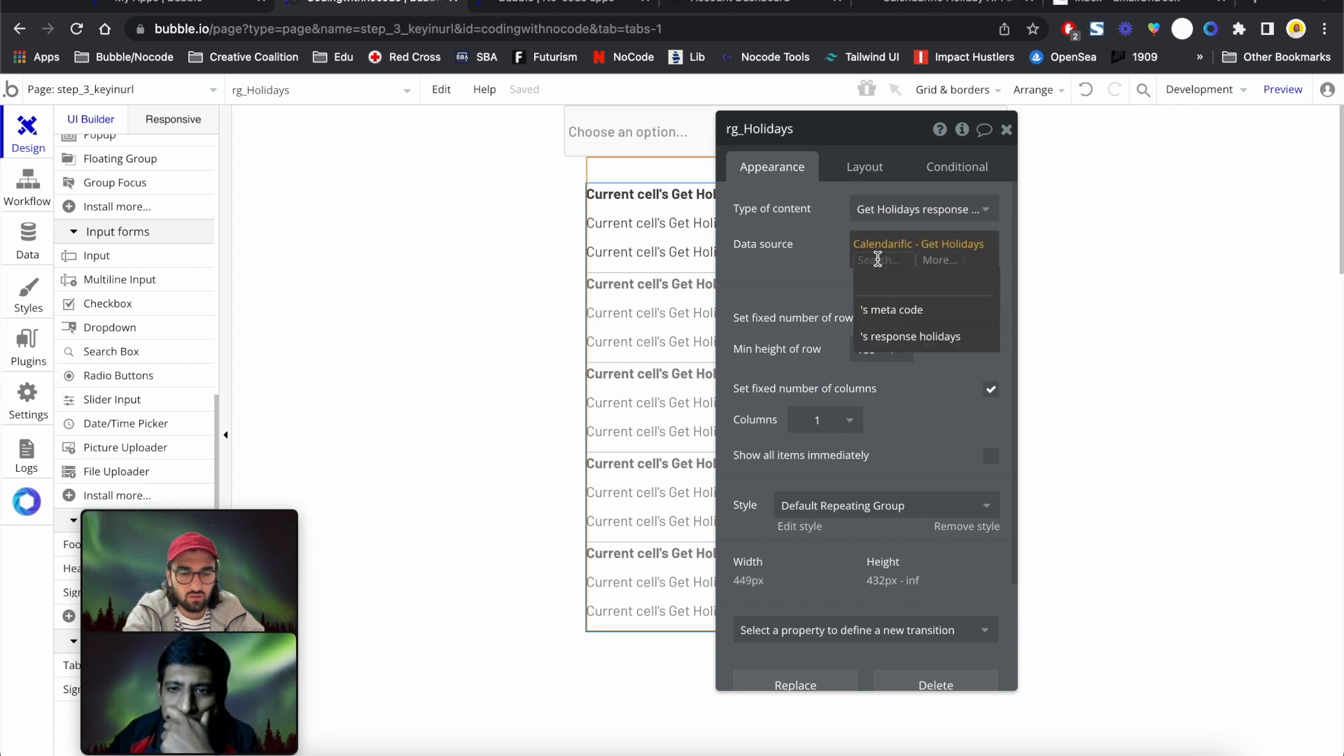
pyautogui.click(906, 336)
pyautogui.click(884, 249)
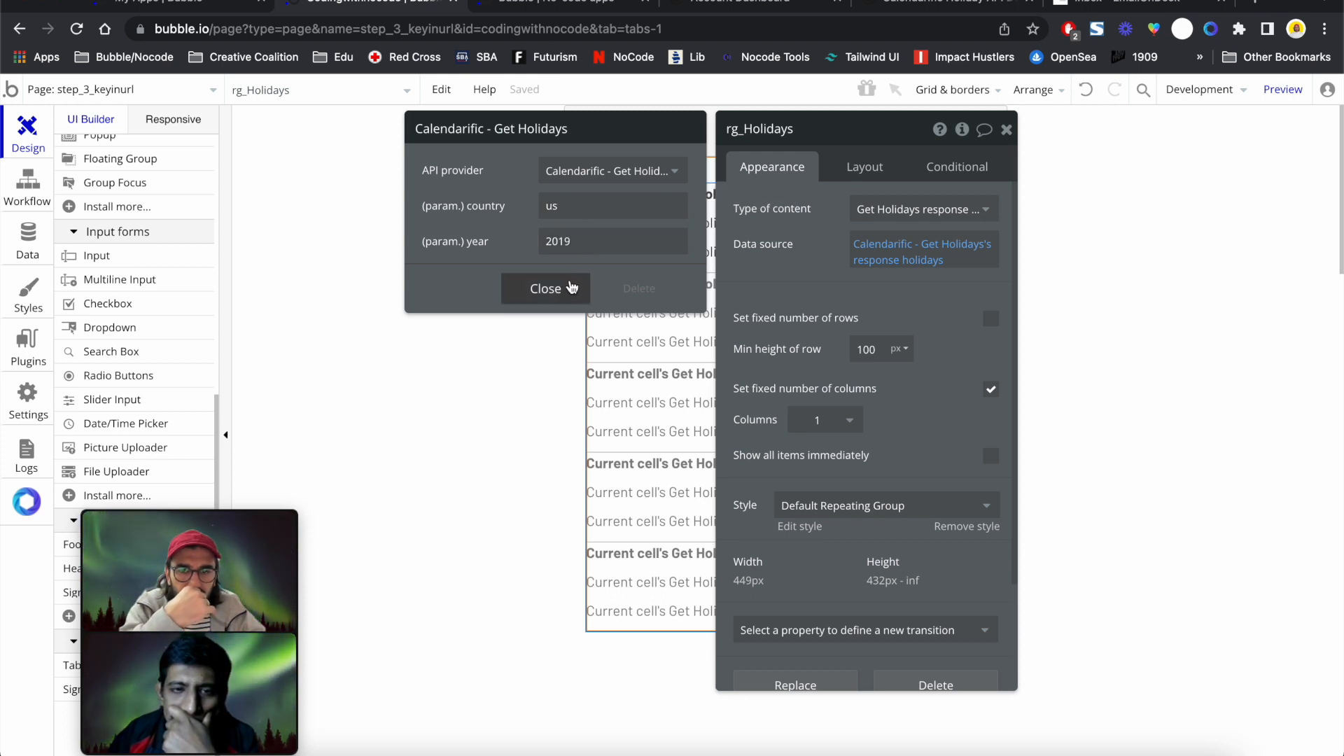
pyautogui.click(545, 289)
pyautogui.click(1282, 89)
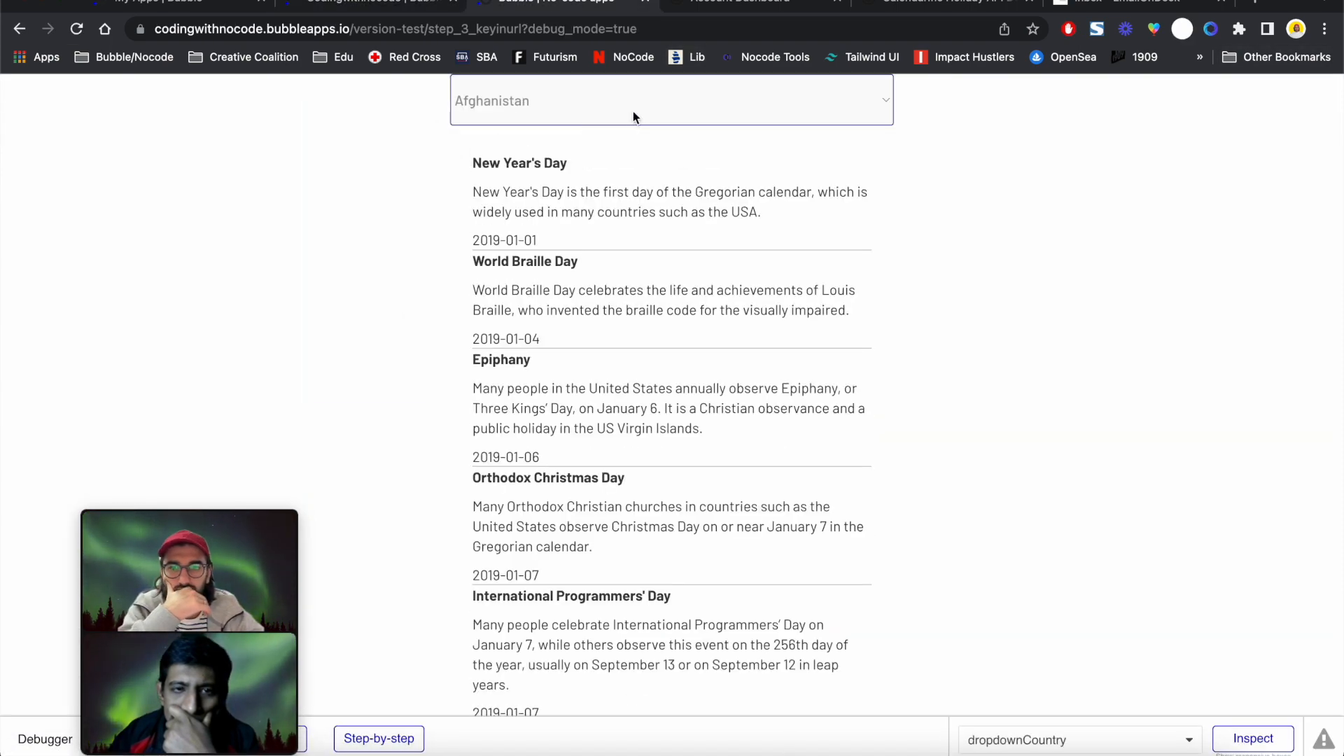
pyautogui.click(633, 112)
pyautogui.scroll(-20, 624, 299)
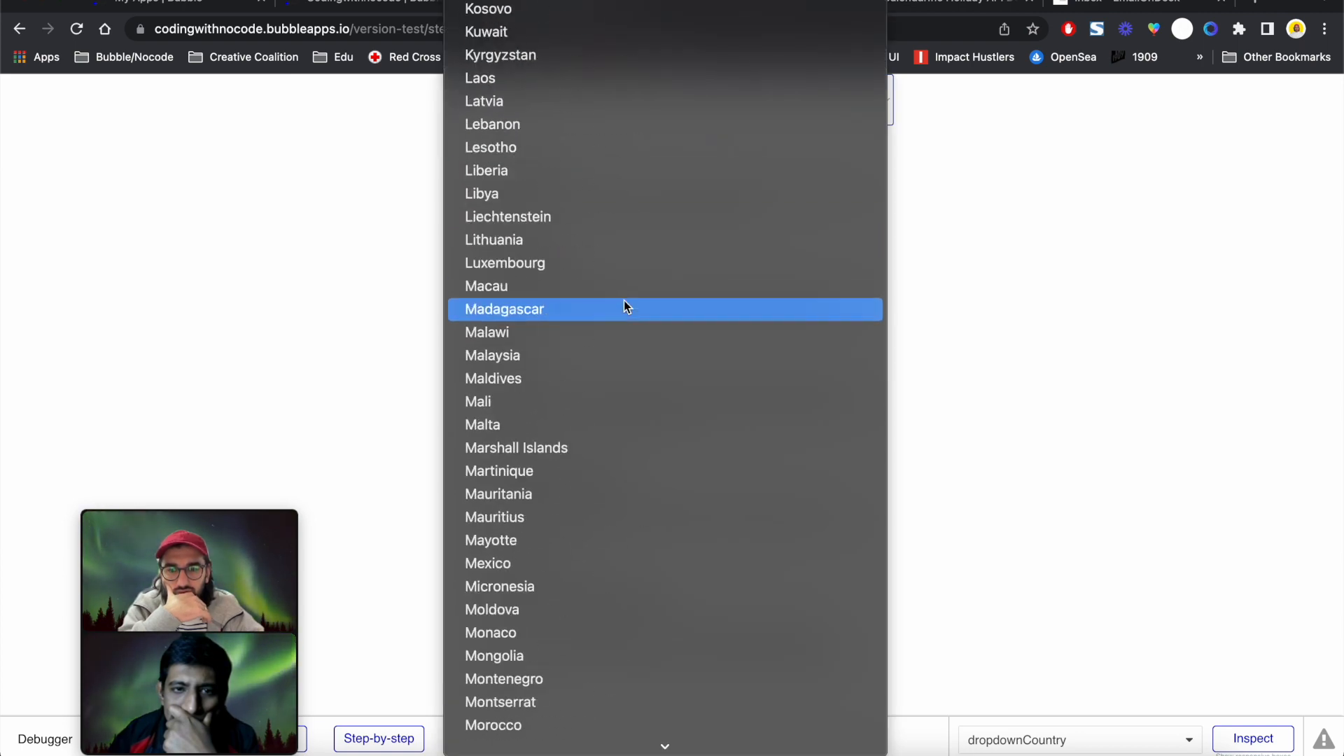
pyautogui.scroll(20, 624, 301)
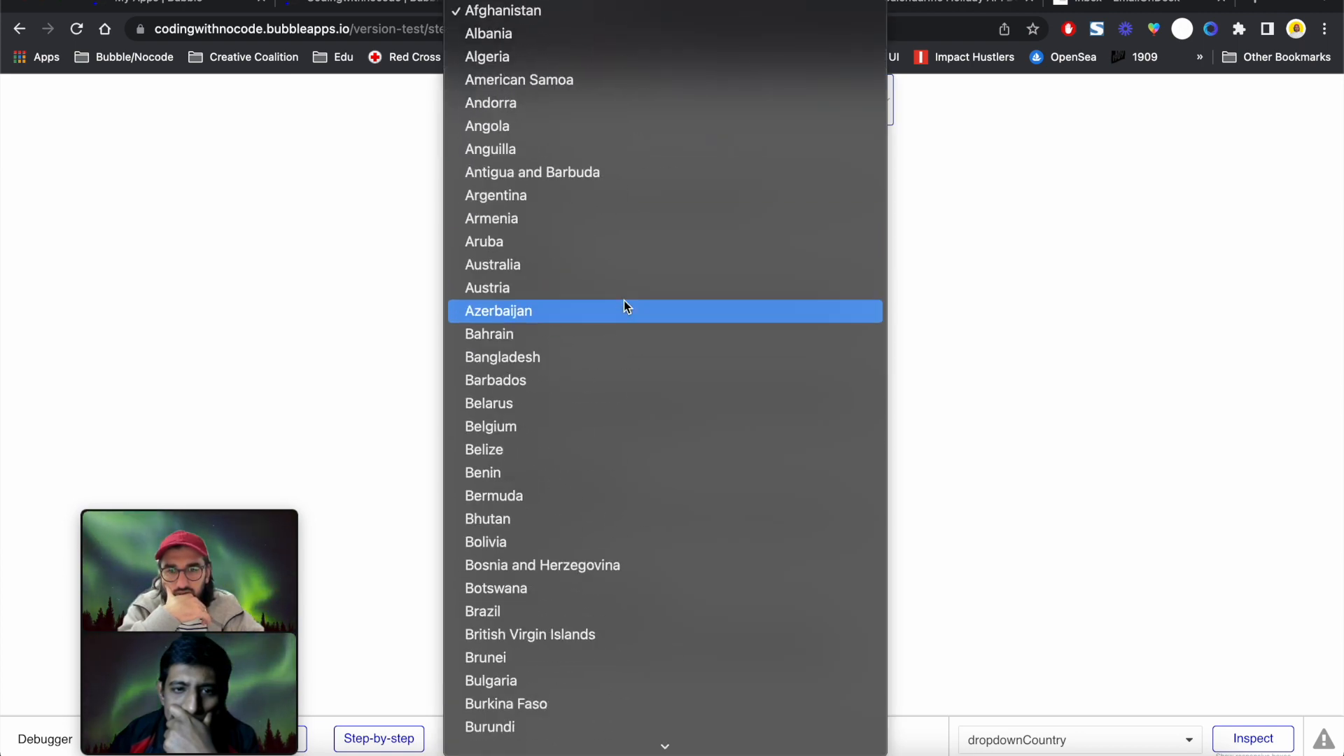
pyautogui.click(298, 237)
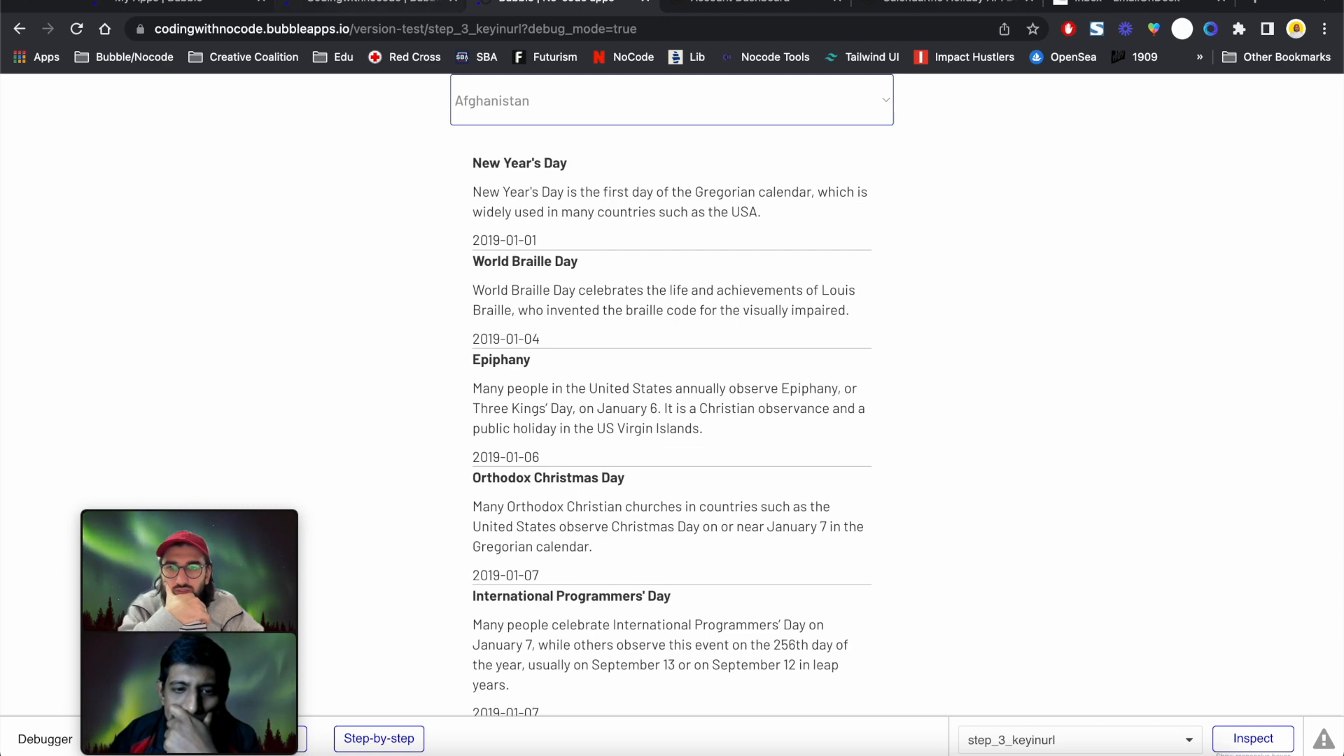
pyautogui.click(405, 13)
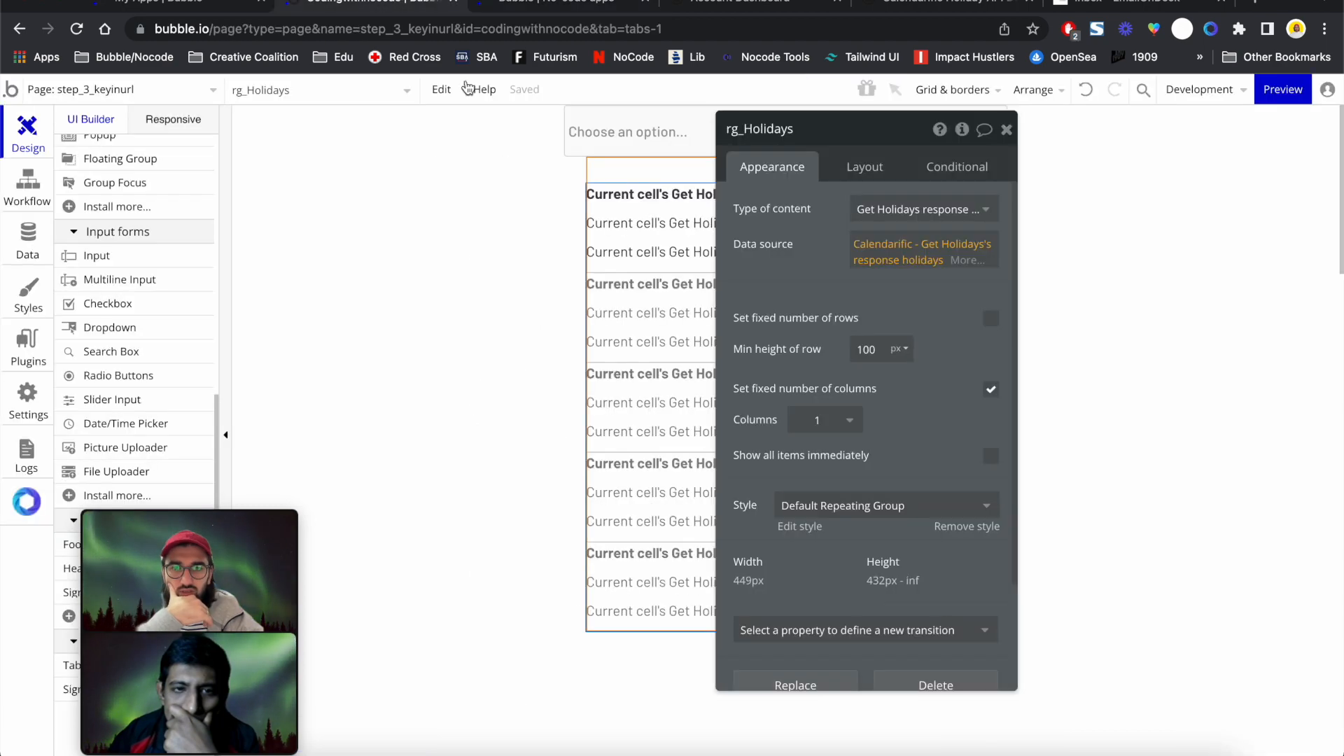
# Give the country dropdown a 20 px top margin
pyautogui.click(865, 169)
pyautogui.click(866, 555)
pyautogui.write('20')
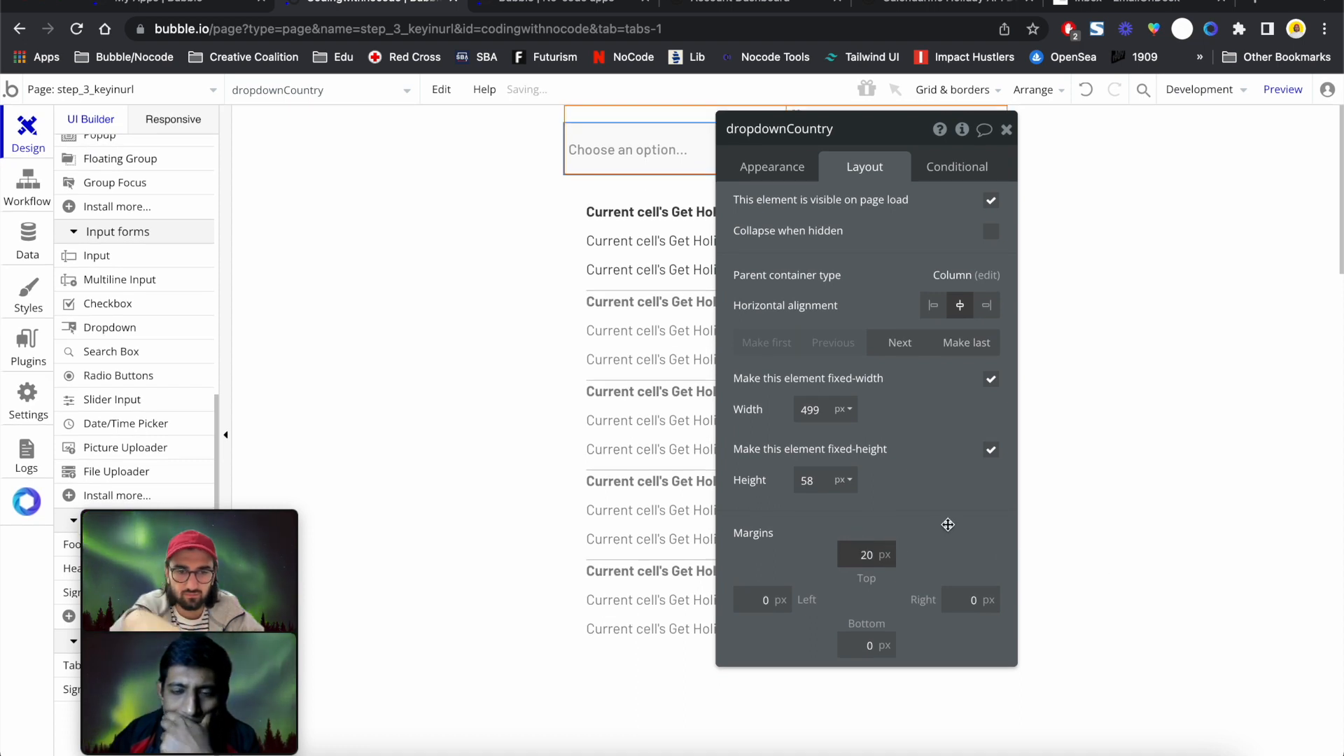
pyautogui.click(791, 178)
# Start replacing the holiday list's fixed country parameter us with dynamic data
pyautogui.click(644, 365)
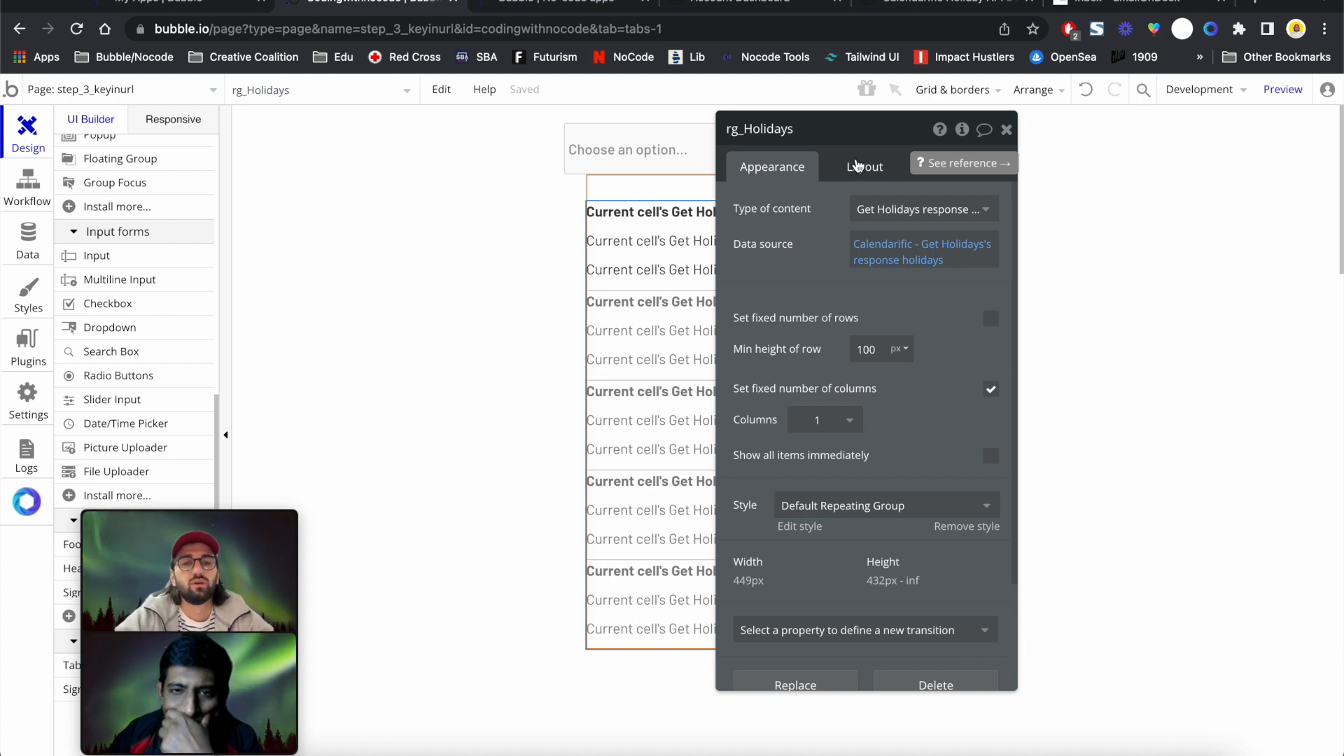
pyautogui.click(866, 244)
pyautogui.click(644, 204)
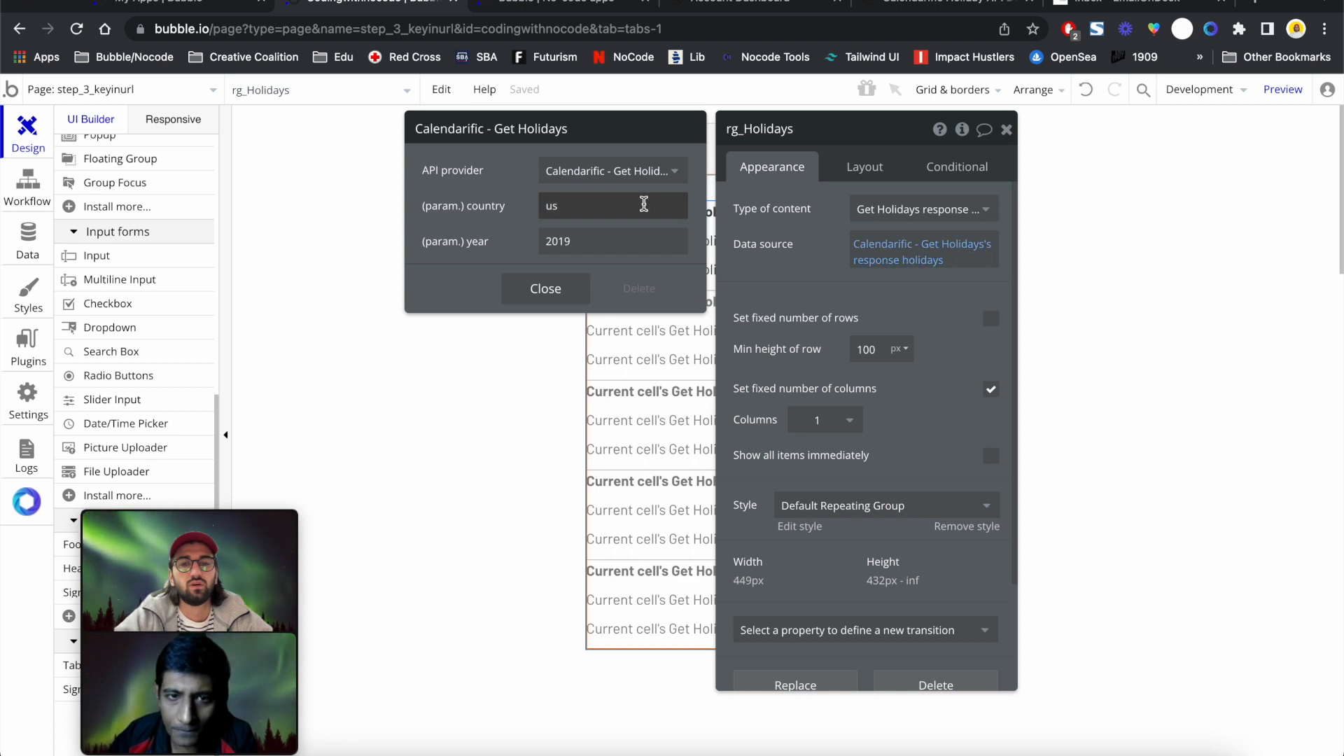
pyautogui.click(734, 206)
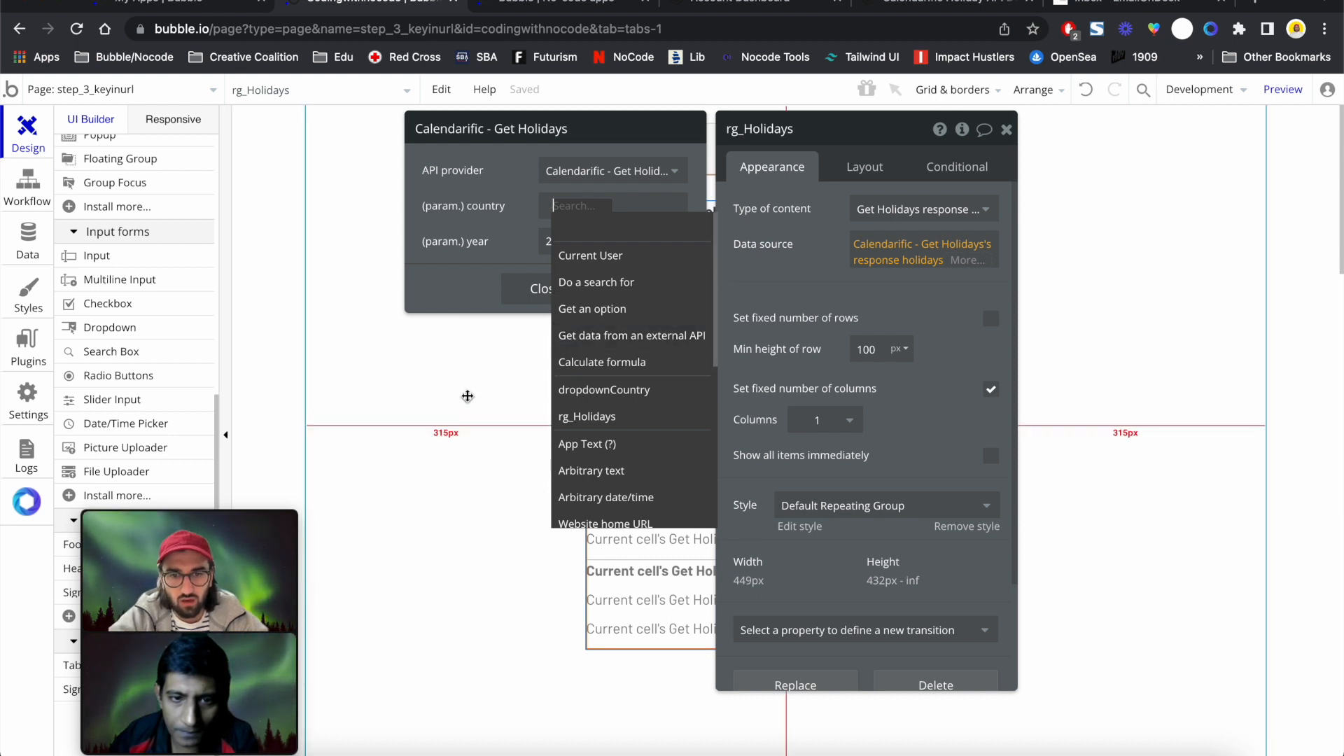
pyautogui.click(499, 350)
# Set the Get Holidays country parameter to dropdownCountry's value's country_name, then view the preview
pyautogui.click(630, 150)
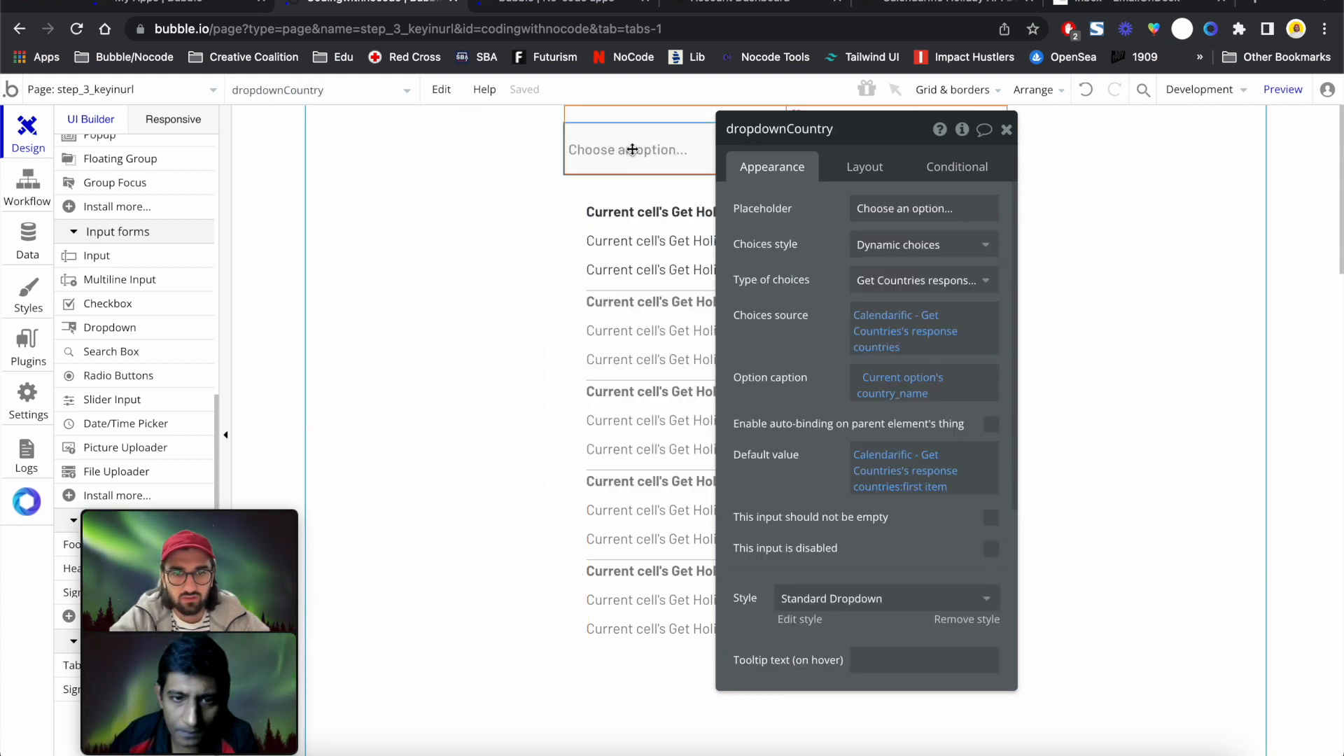
pyautogui.click(609, 375)
pyautogui.click(900, 244)
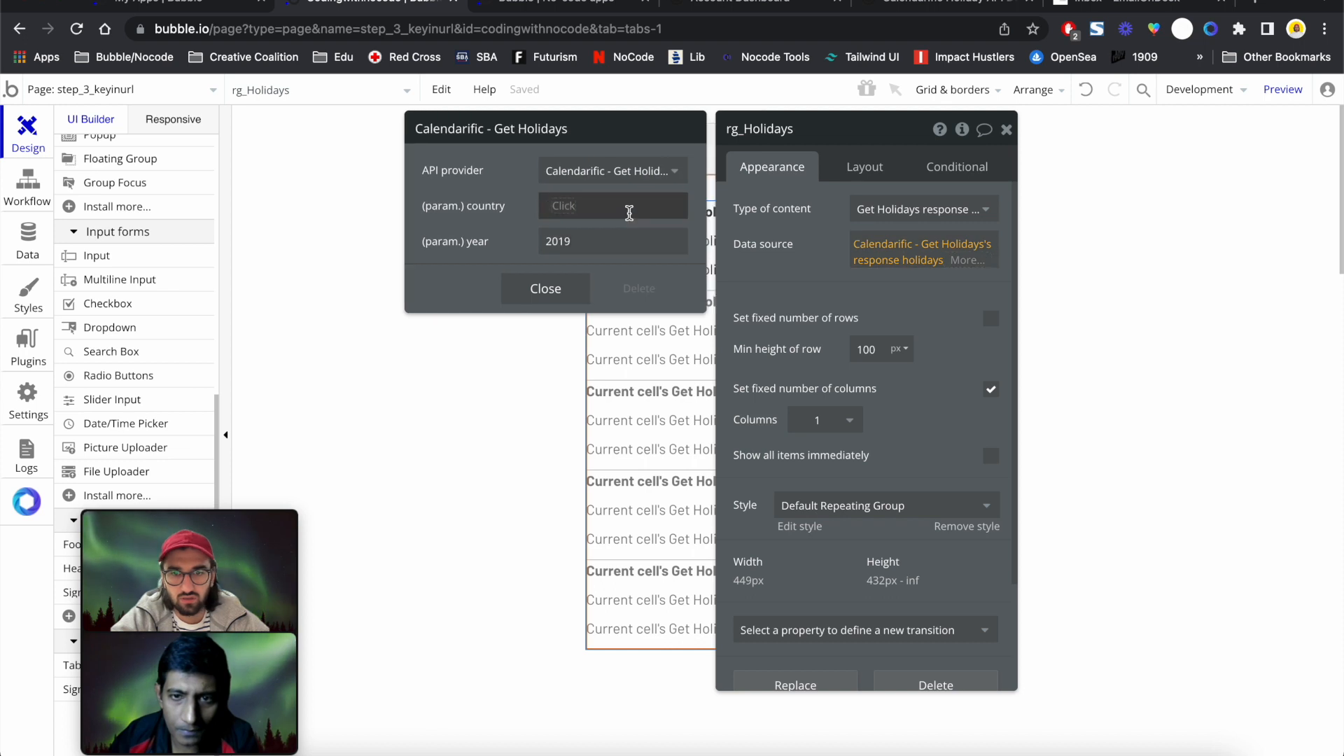
pyautogui.click(561, 206)
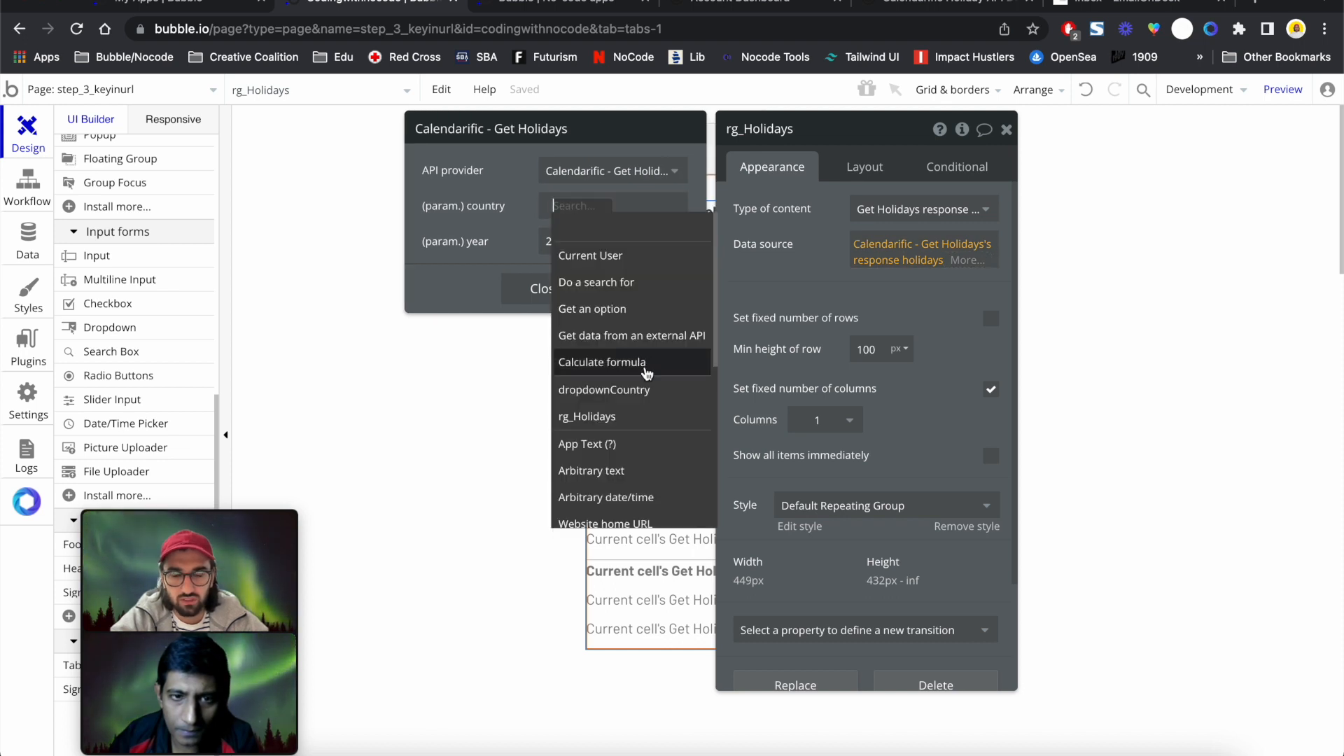
pyautogui.click(640, 390)
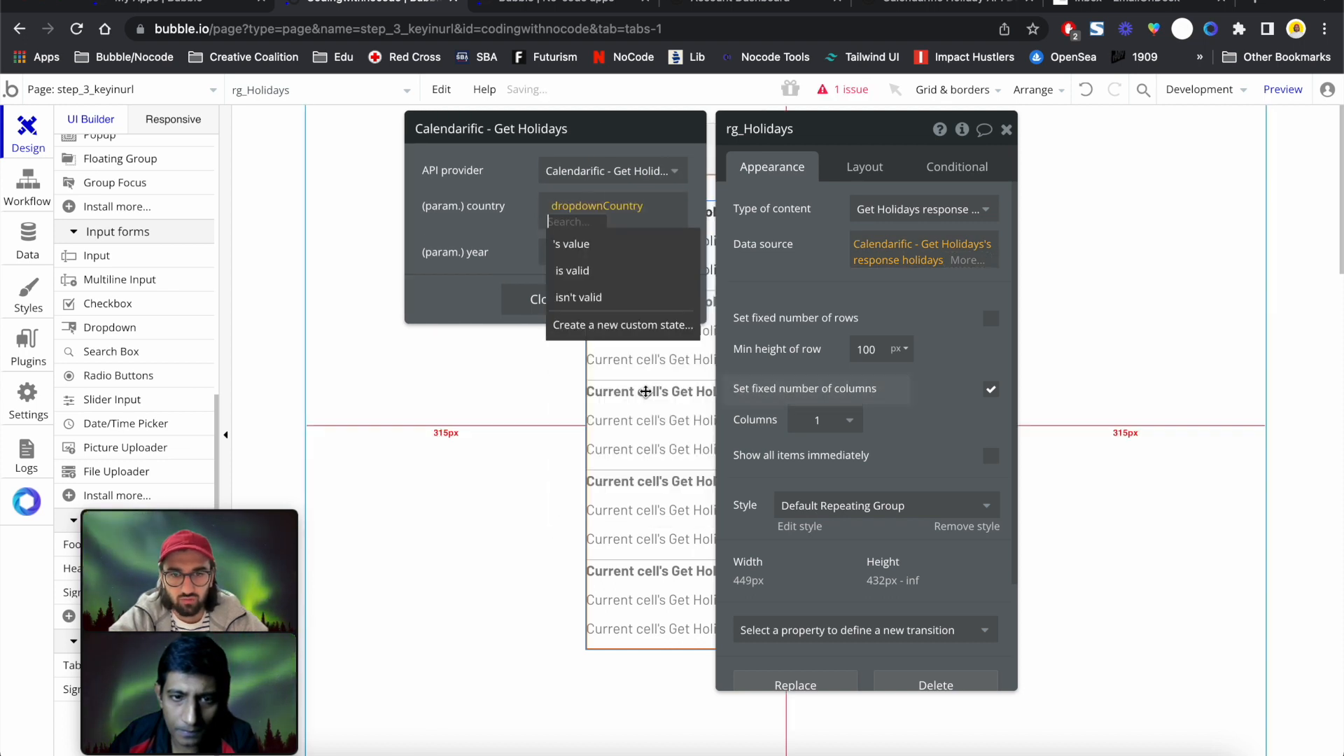
pyautogui.click(581, 244)
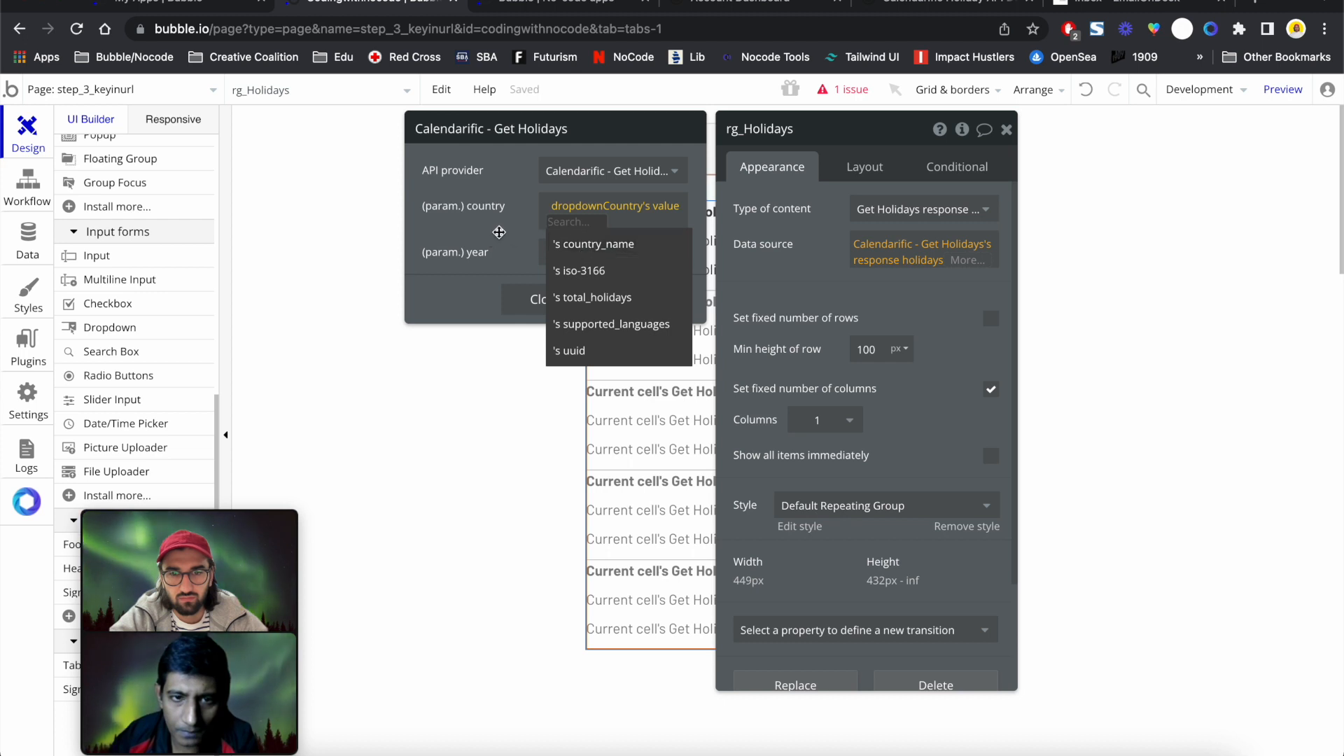
pyautogui.click(499, 232)
pyautogui.click(594, 233)
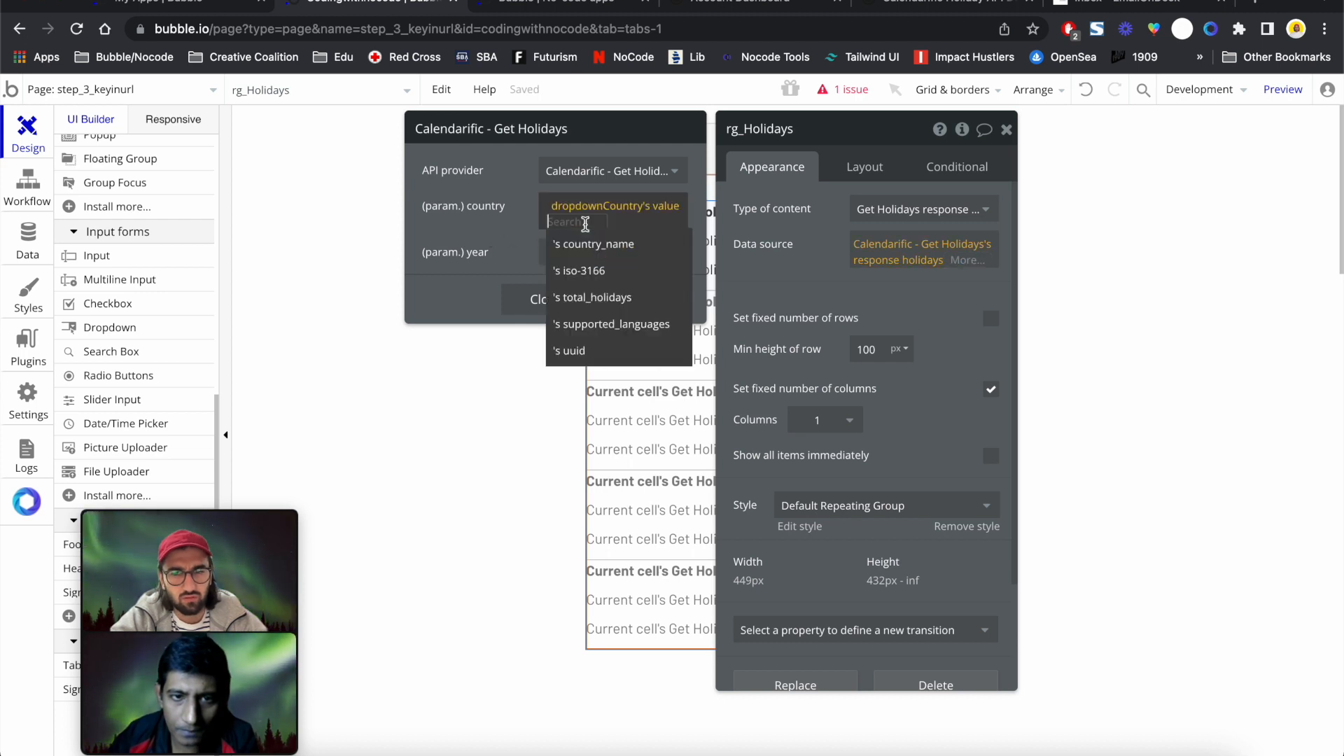
pyautogui.click(587, 246)
pyautogui.click(485, 251)
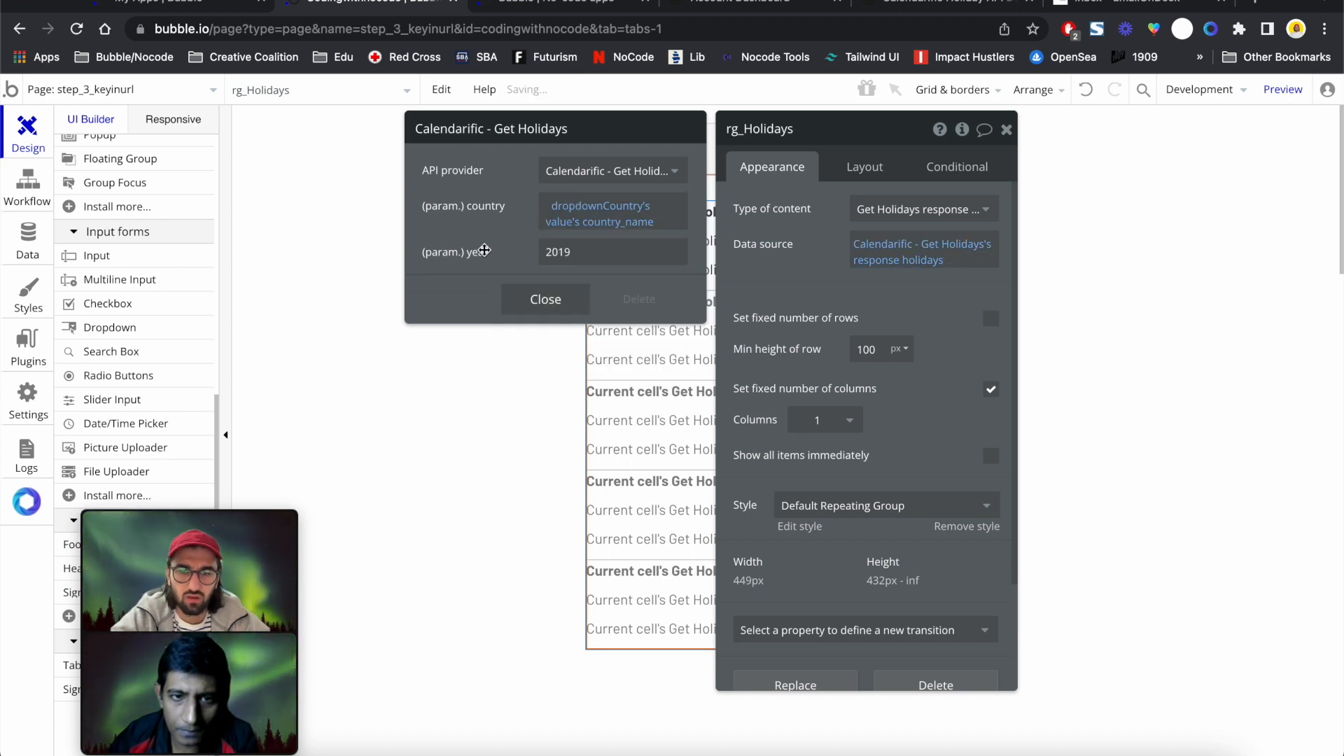
pyautogui.doubleClick(585, 252)
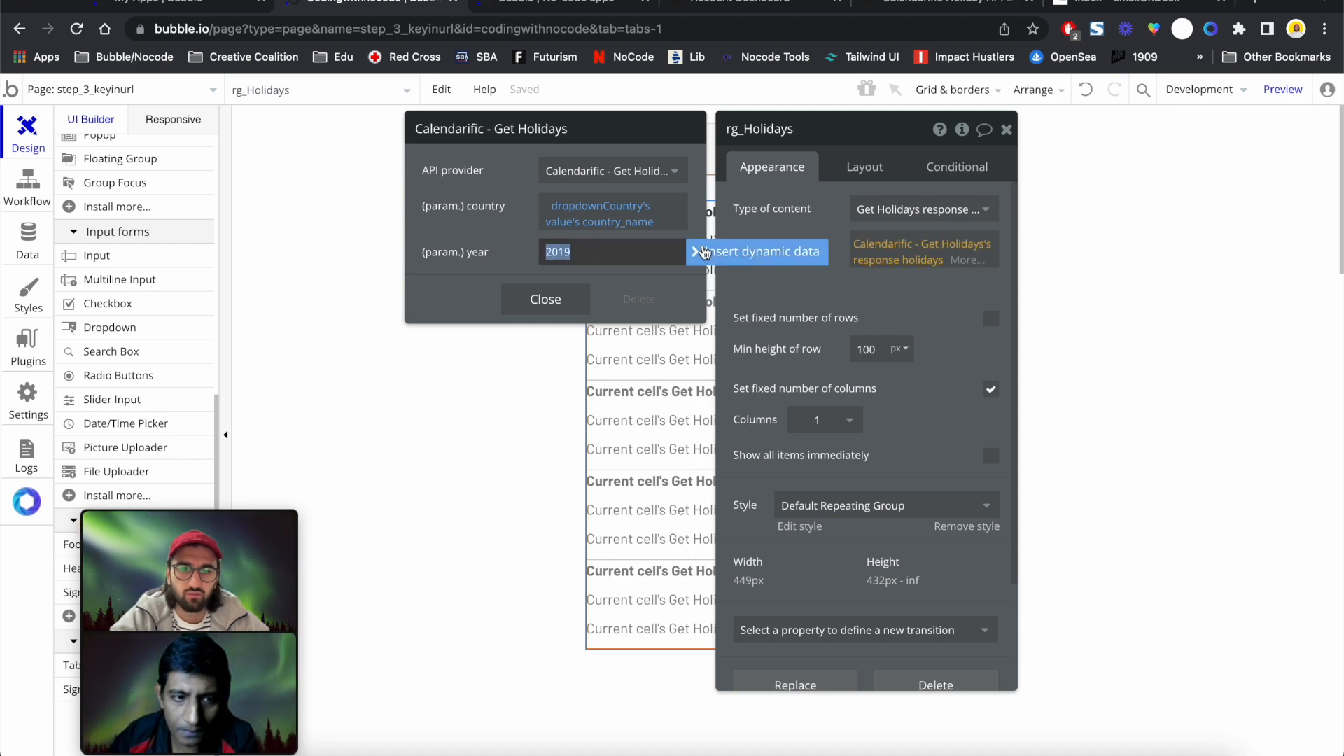
pyautogui.click(545, 299)
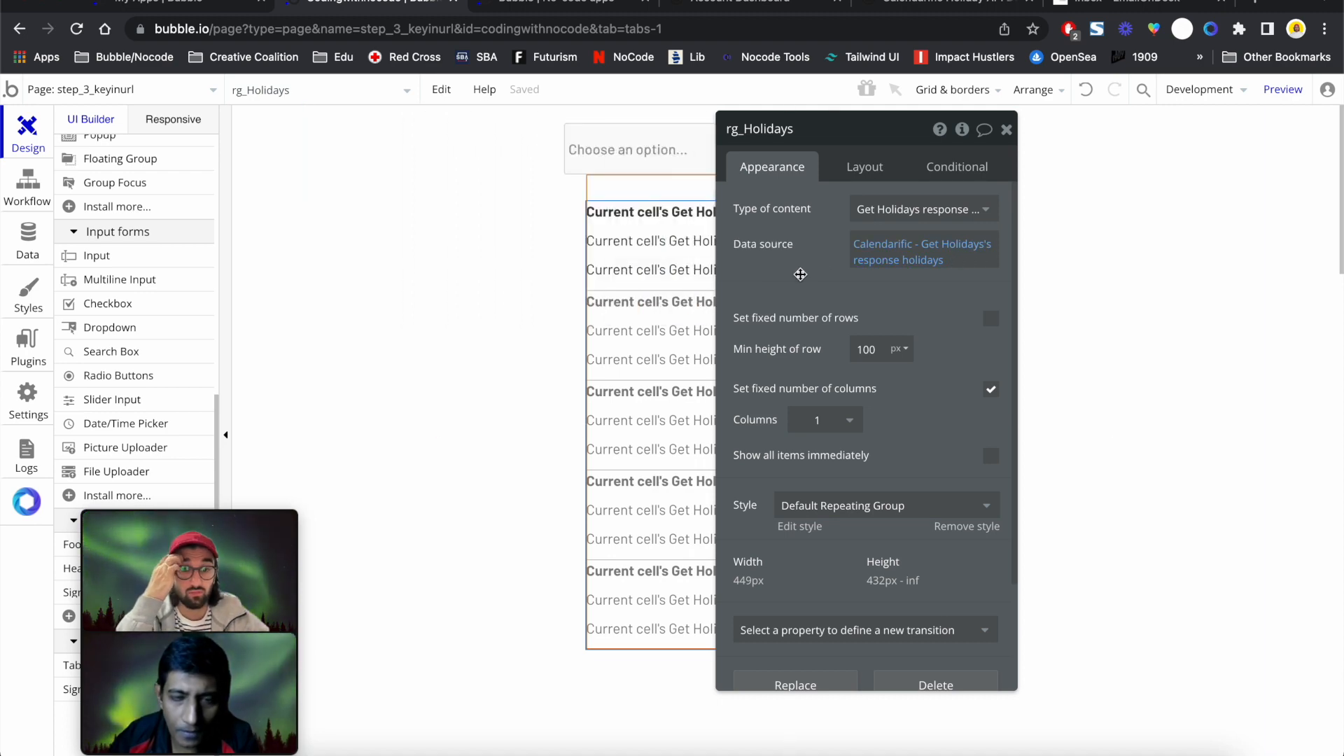
pyautogui.click(560, 4)
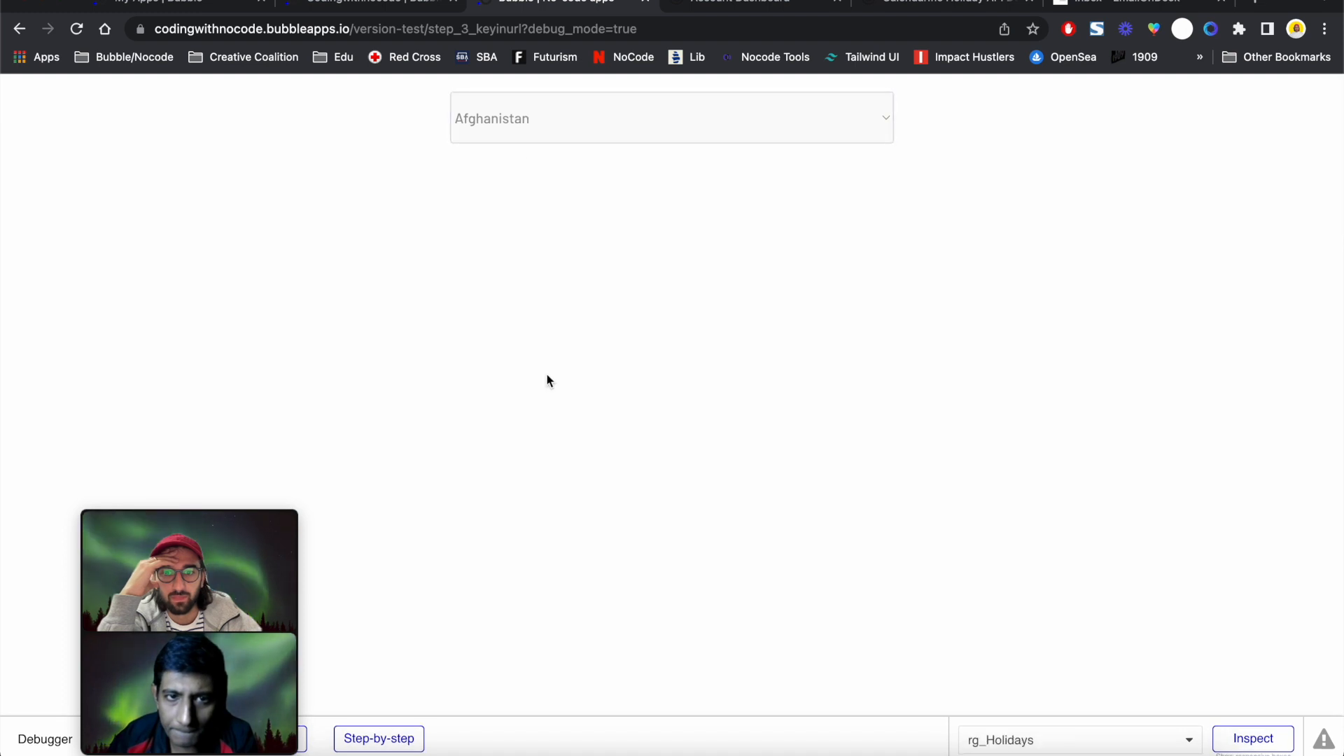
# Pick Albania in the previewed dropdown, see no holidays listed, and return to the editor
pyautogui.click(607, 135)
pyautogui.click(606, 149)
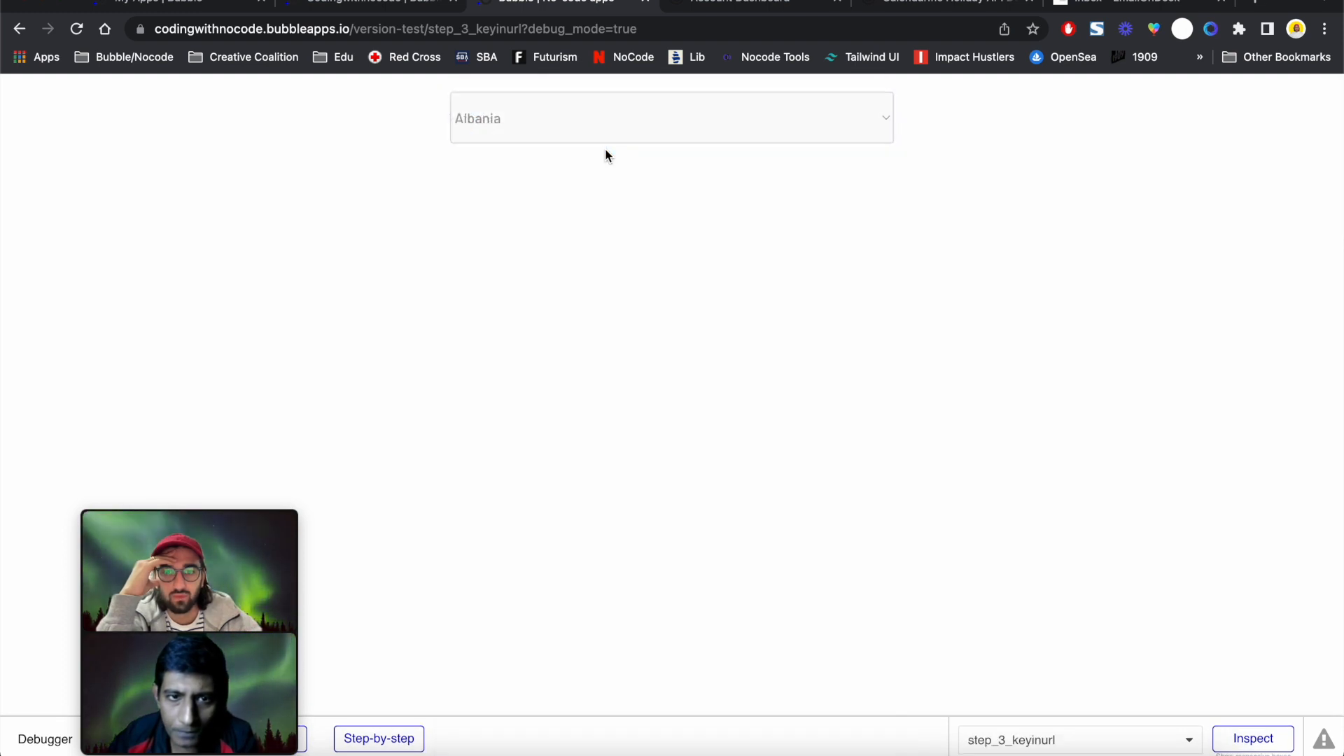
pyautogui.scroll(-10, 626, 452)
pyautogui.scroll(5, 626, 452)
pyautogui.scroll(5, 625, 454)
pyautogui.click(370, 7)
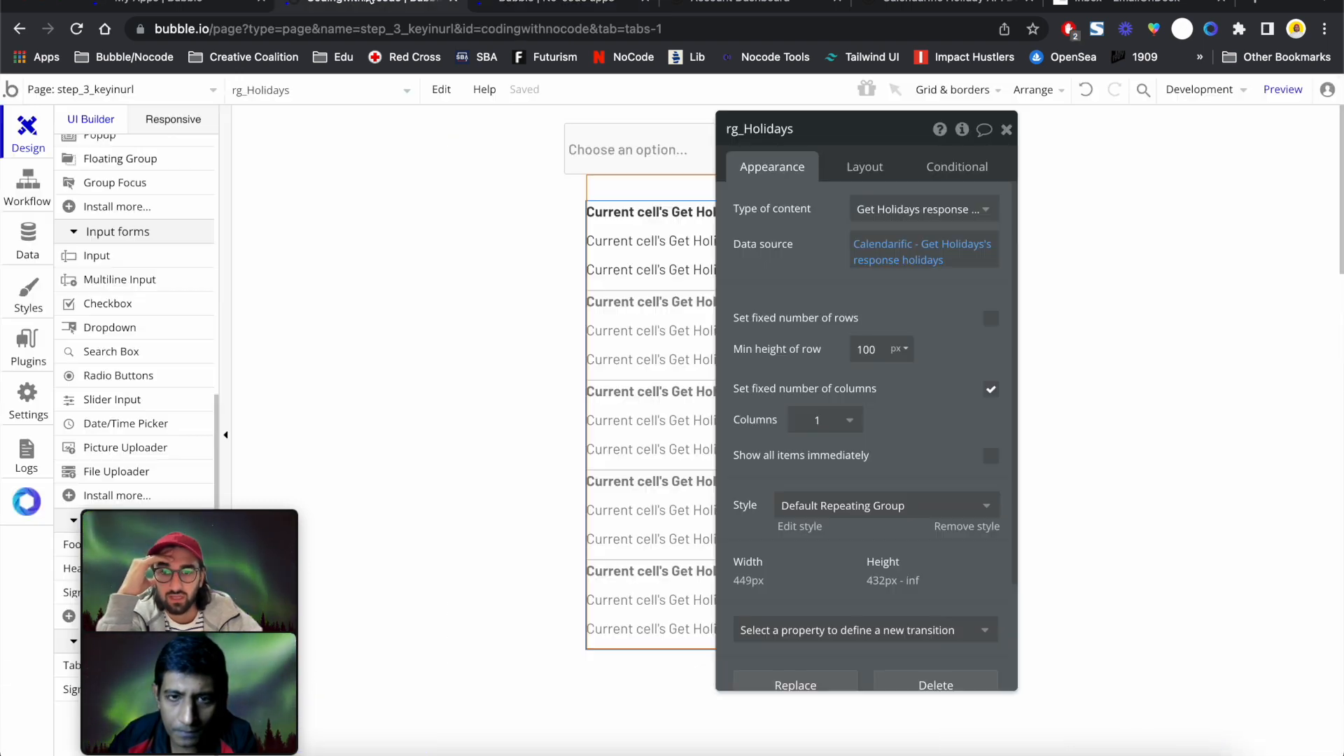
# Delete the country parameter expression and re-insert dropdownCountry's value as dynamic data
pyautogui.click(867, 250)
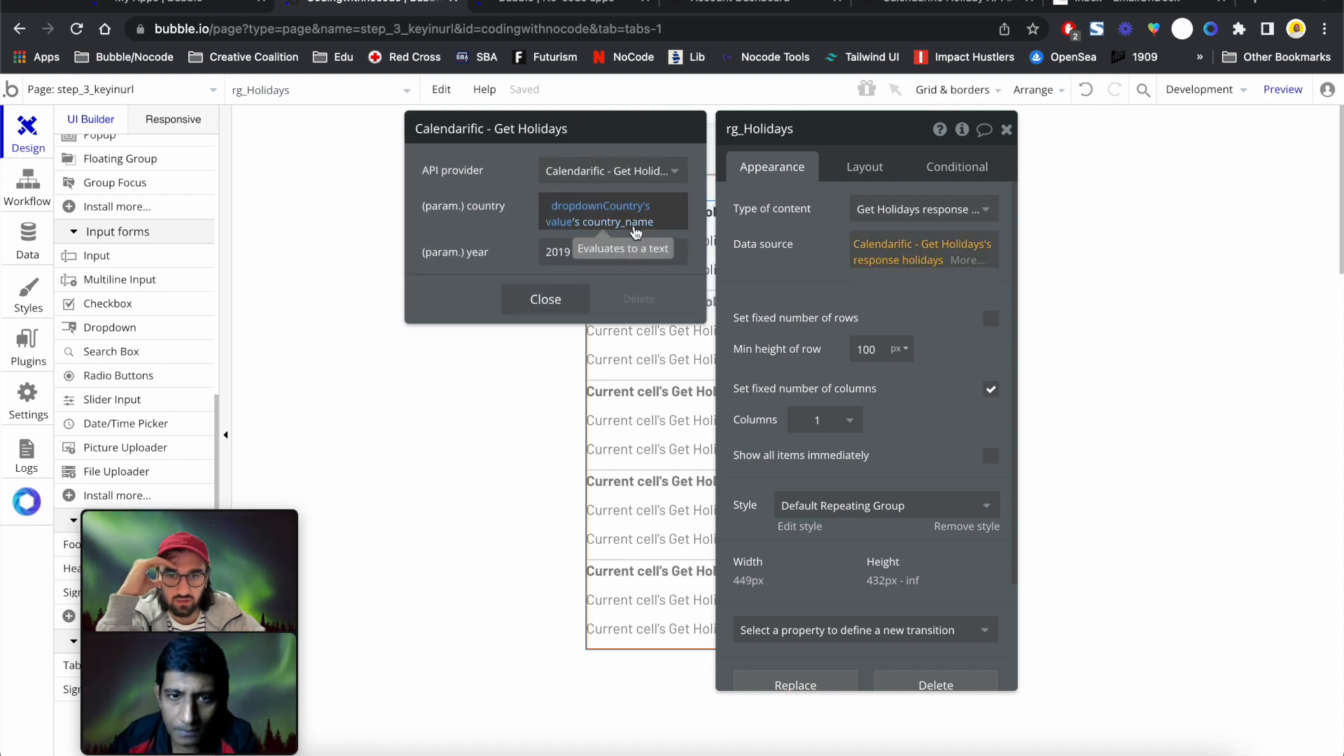
pyautogui.click(633, 223)
pyautogui.press('BackSpace')
pyautogui.press('BackSpace')
pyautogui.press('BackSpace')
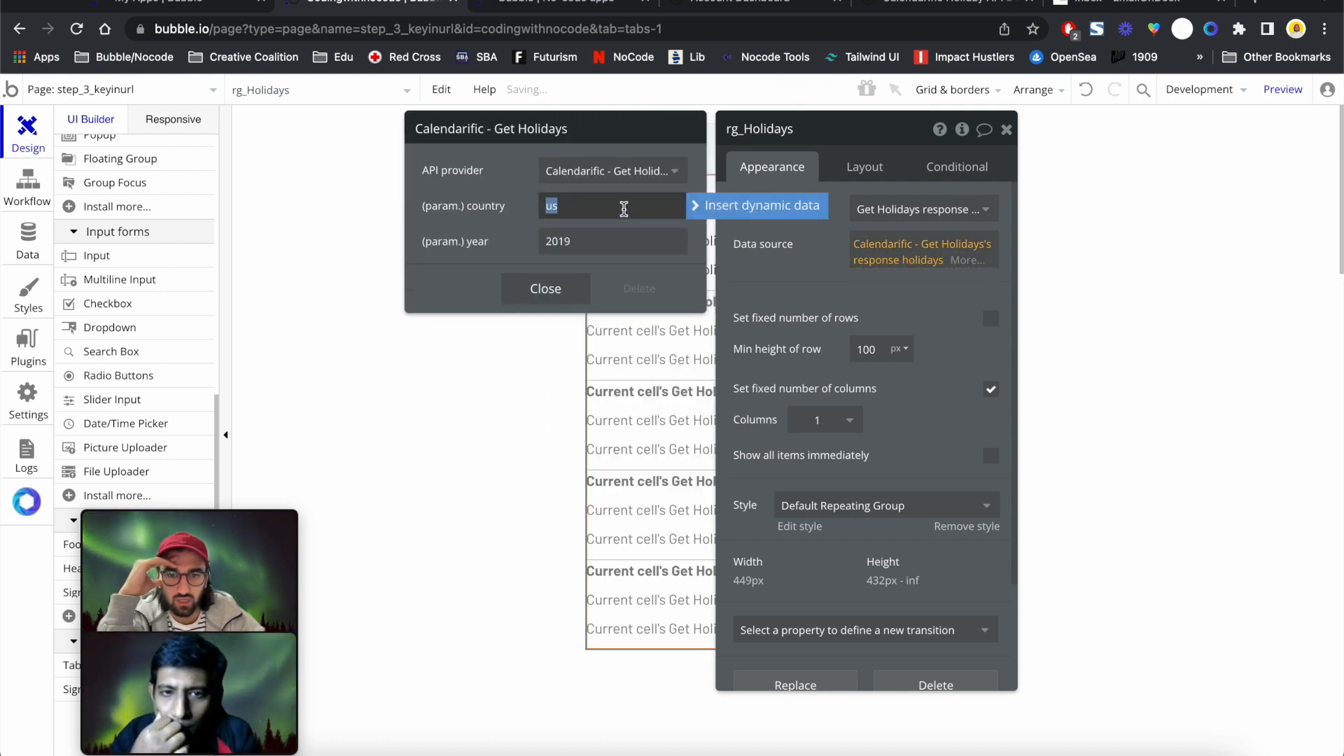
pyautogui.click(735, 202)
pyautogui.click(602, 389)
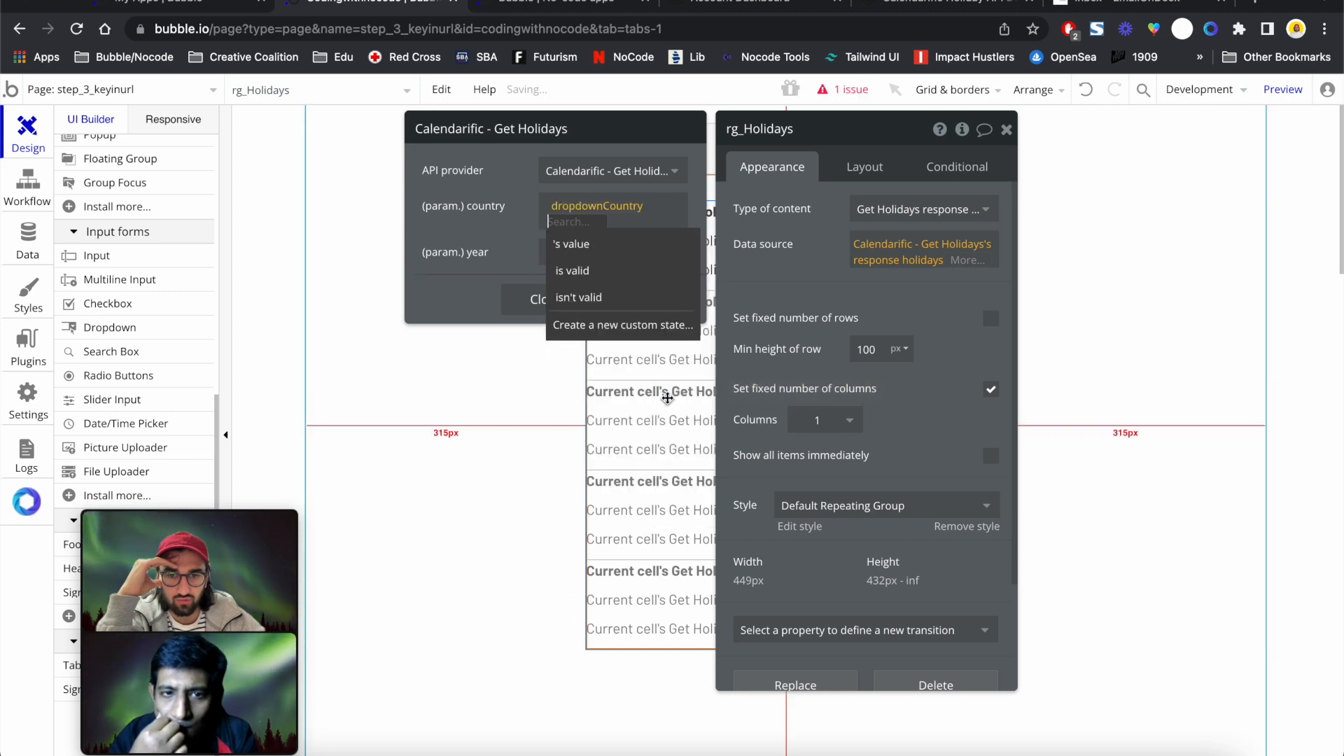
pyautogui.click(632, 243)
pyautogui.click(478, 240)
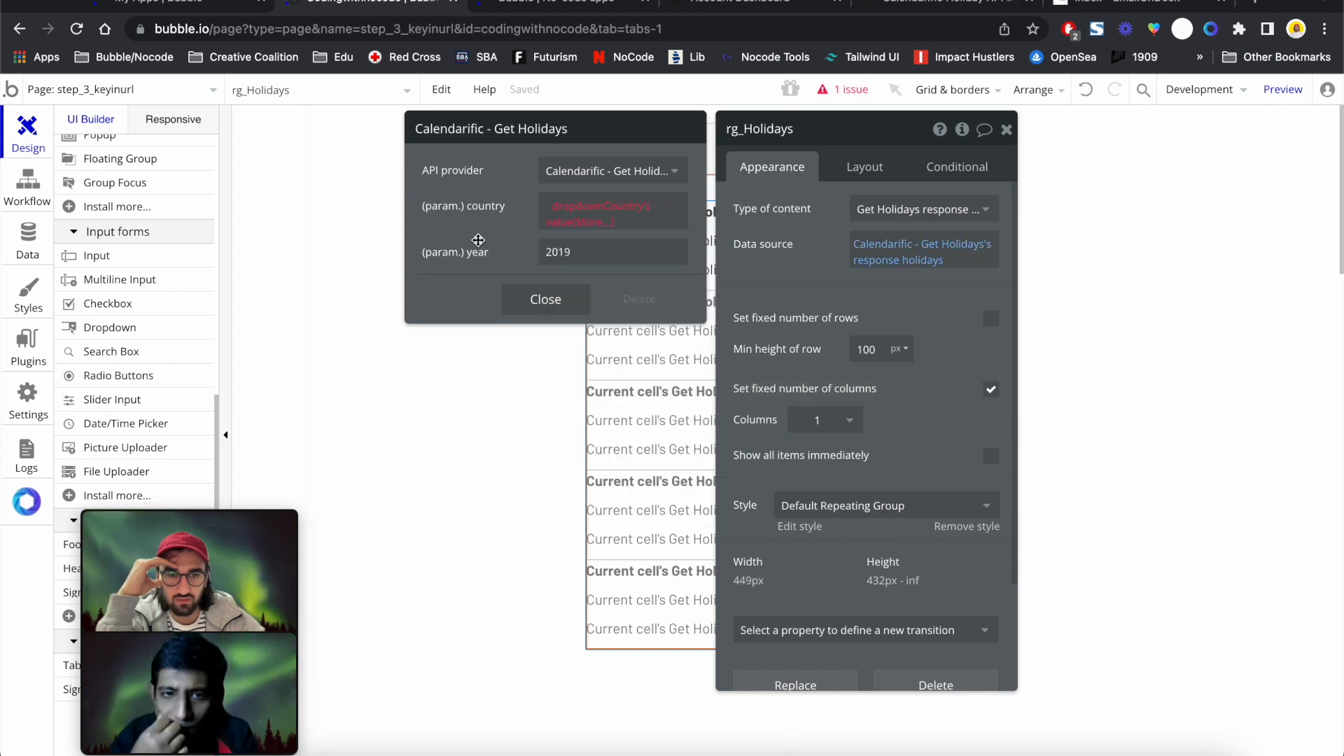
# Check the reported issue, try the repeating group's content type as text, then undo it
pyautogui.click(845, 90)
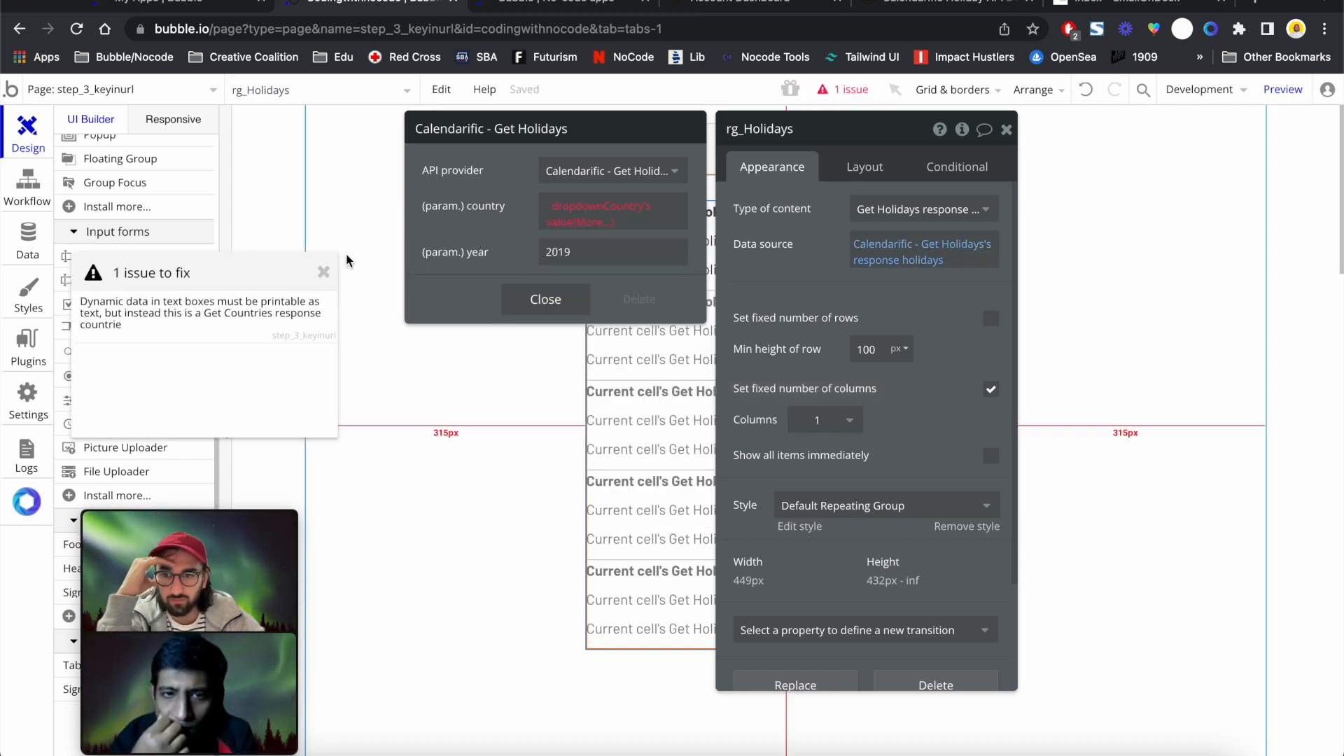
pyautogui.moveTo(200, 324)
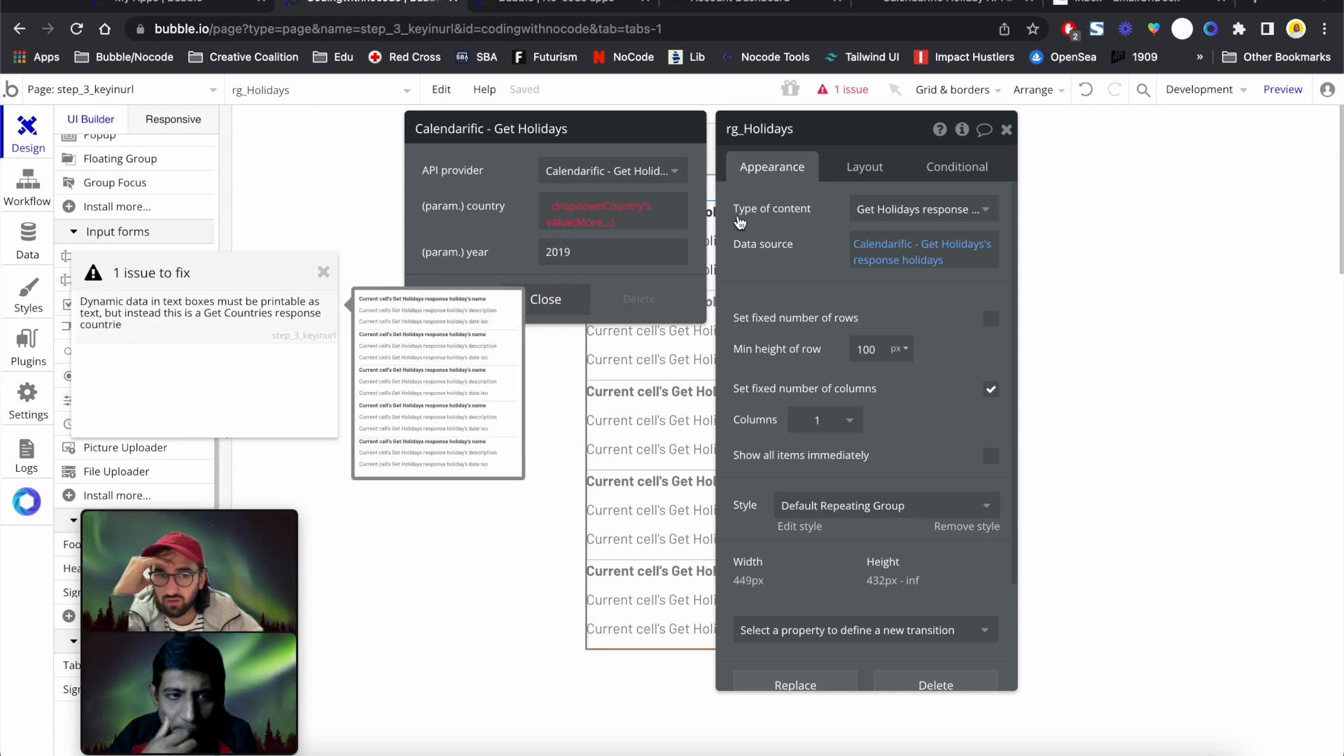
pyautogui.click(913, 210)
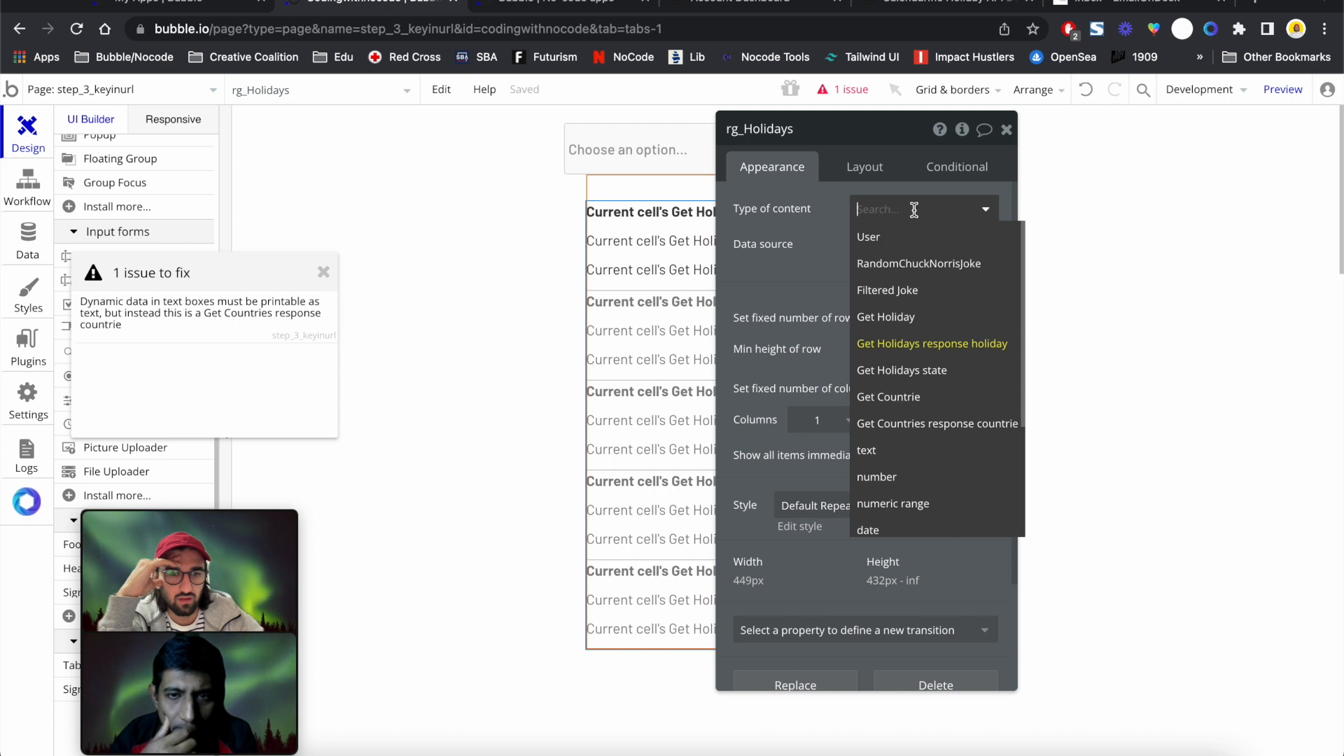
pyautogui.click(922, 455)
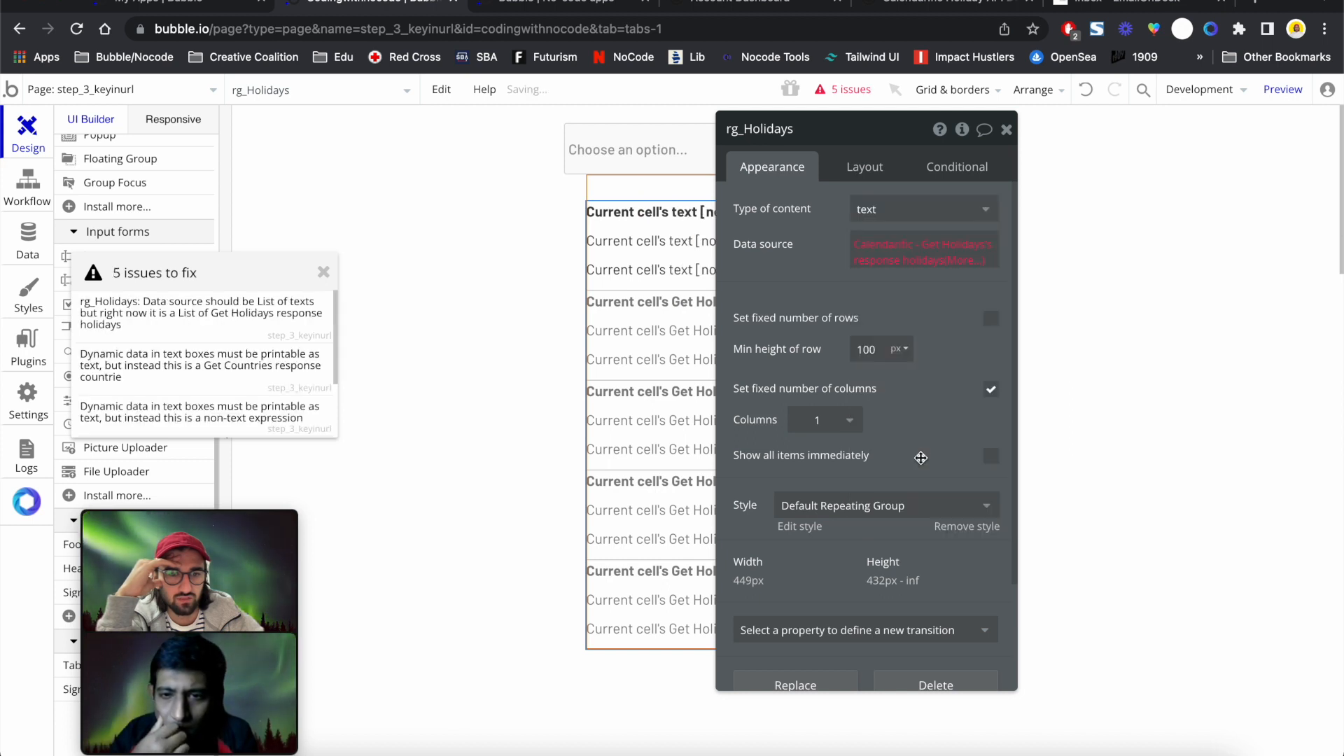
pyautogui.click(1086, 90)
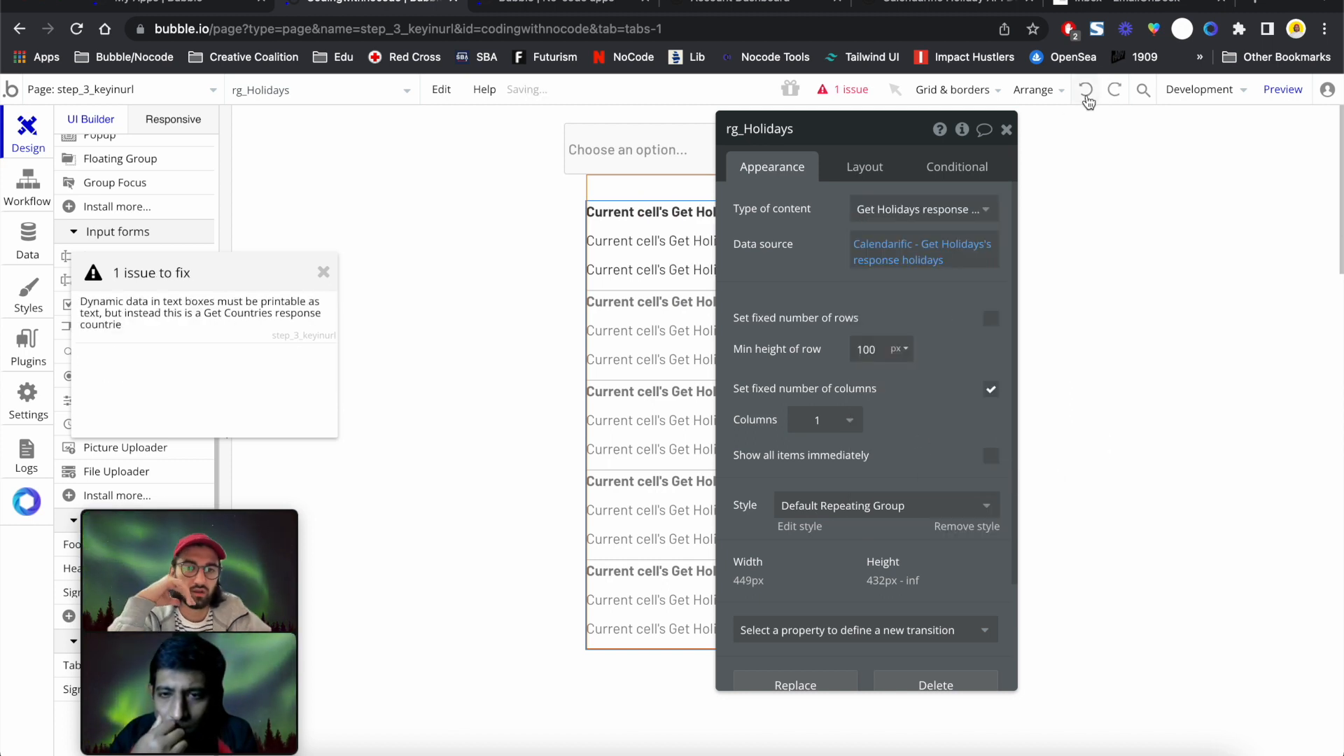
# Rebuild the country parameter as dropdownCountry's value's country_name and close the parameters
pyautogui.click(886, 245)
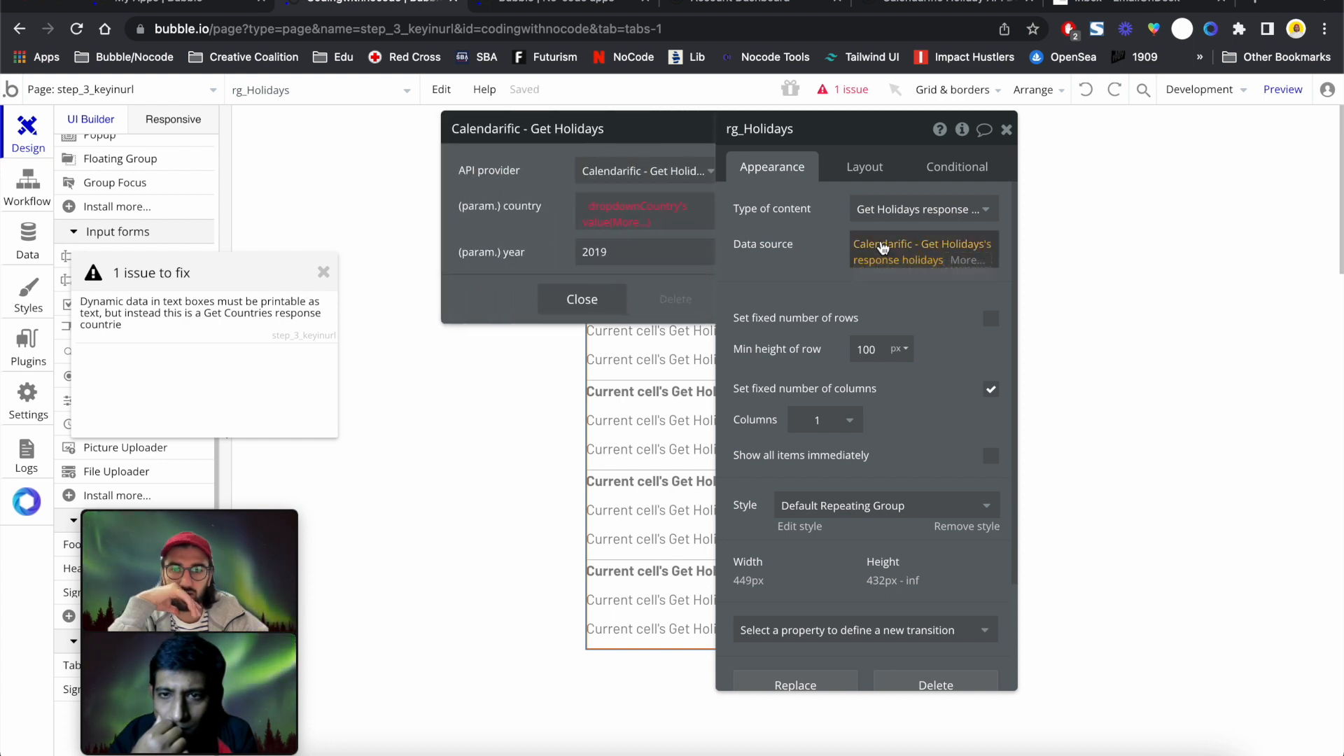
pyautogui.click(566, 208)
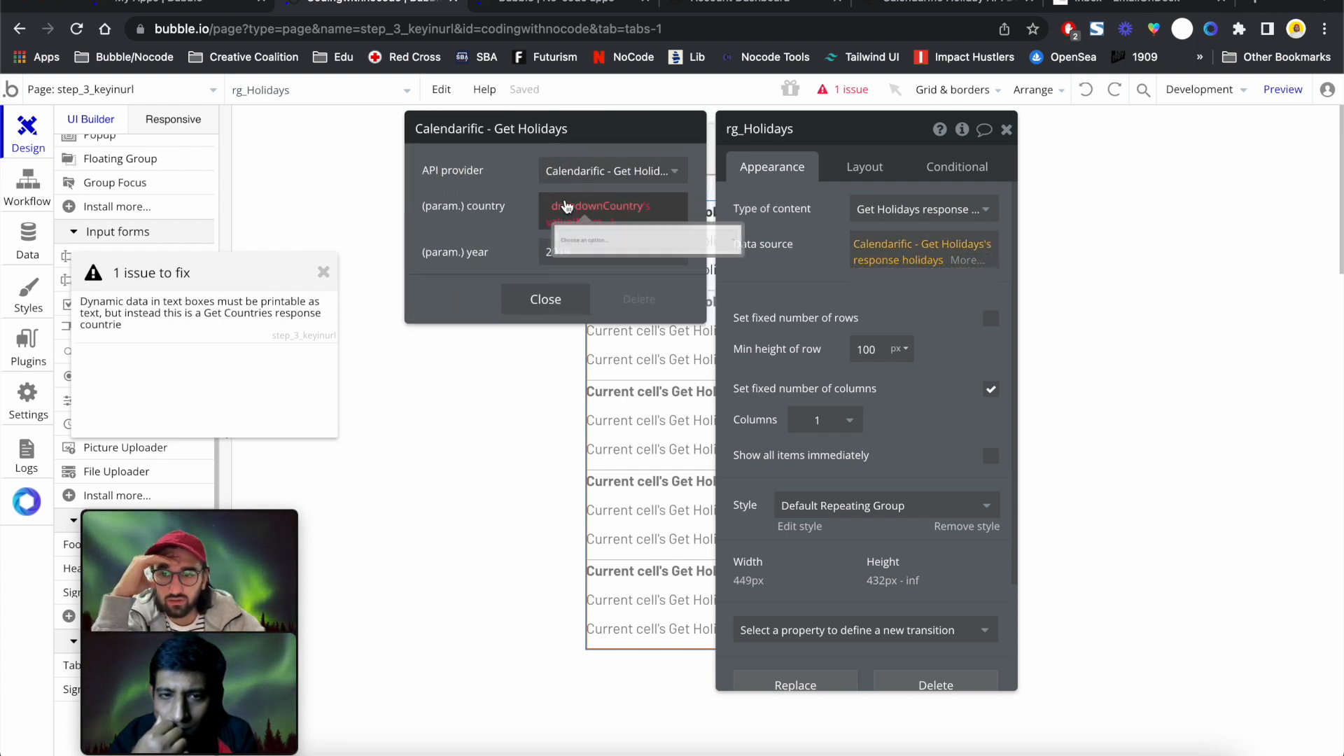
pyautogui.moveTo(168, 319)
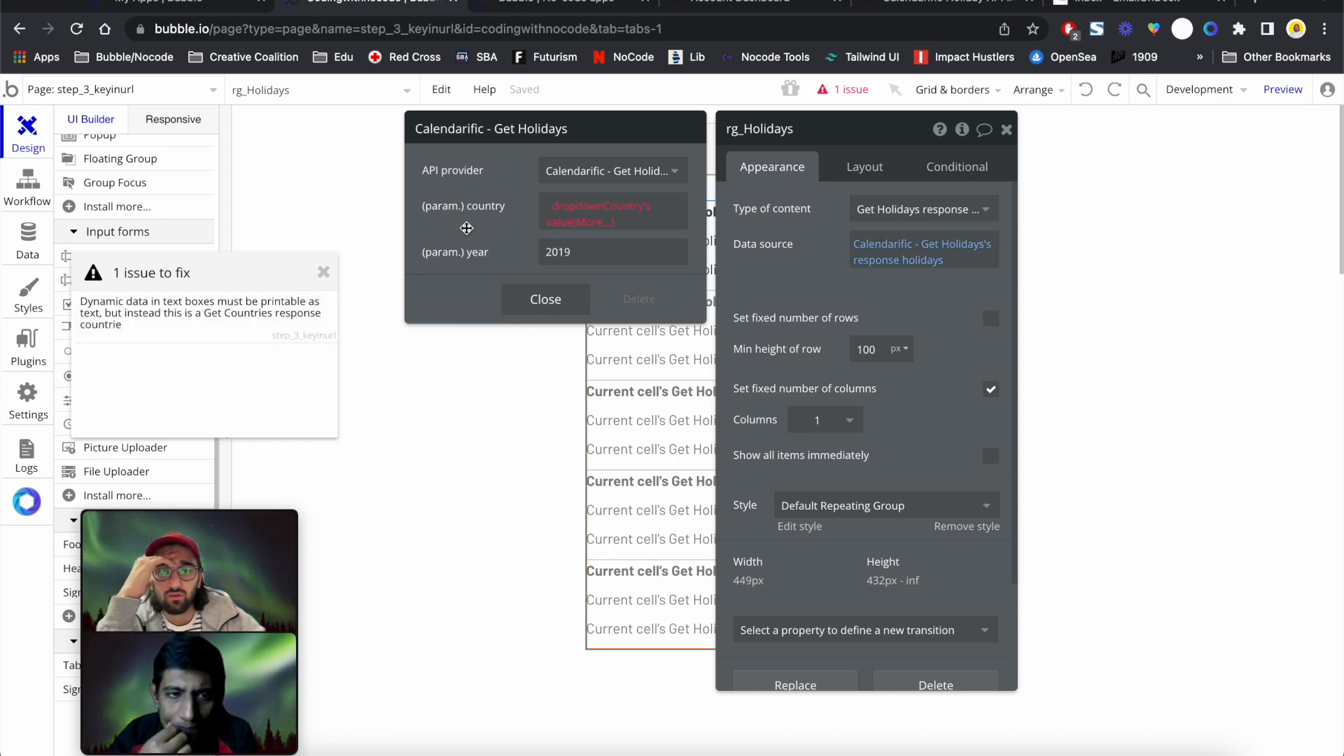
pyautogui.click(582, 206)
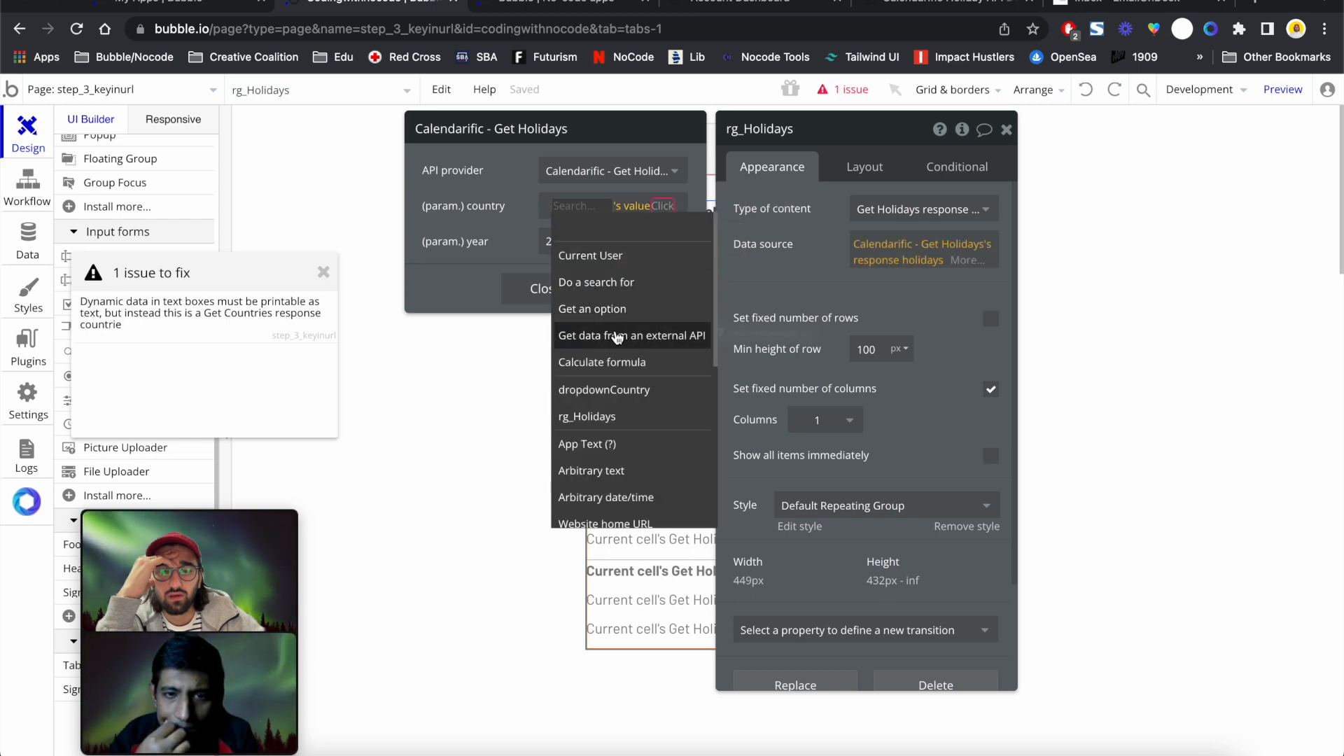
pyautogui.click(626, 390)
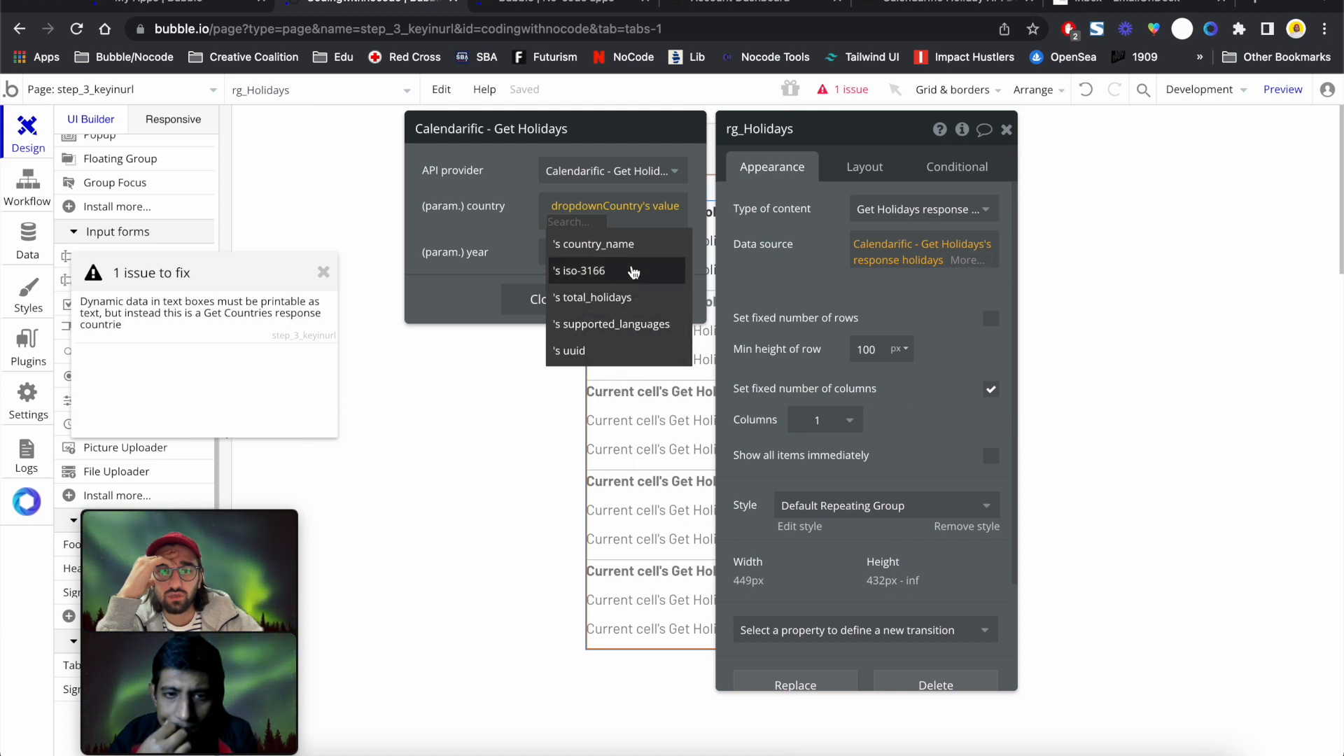
pyautogui.click(630, 245)
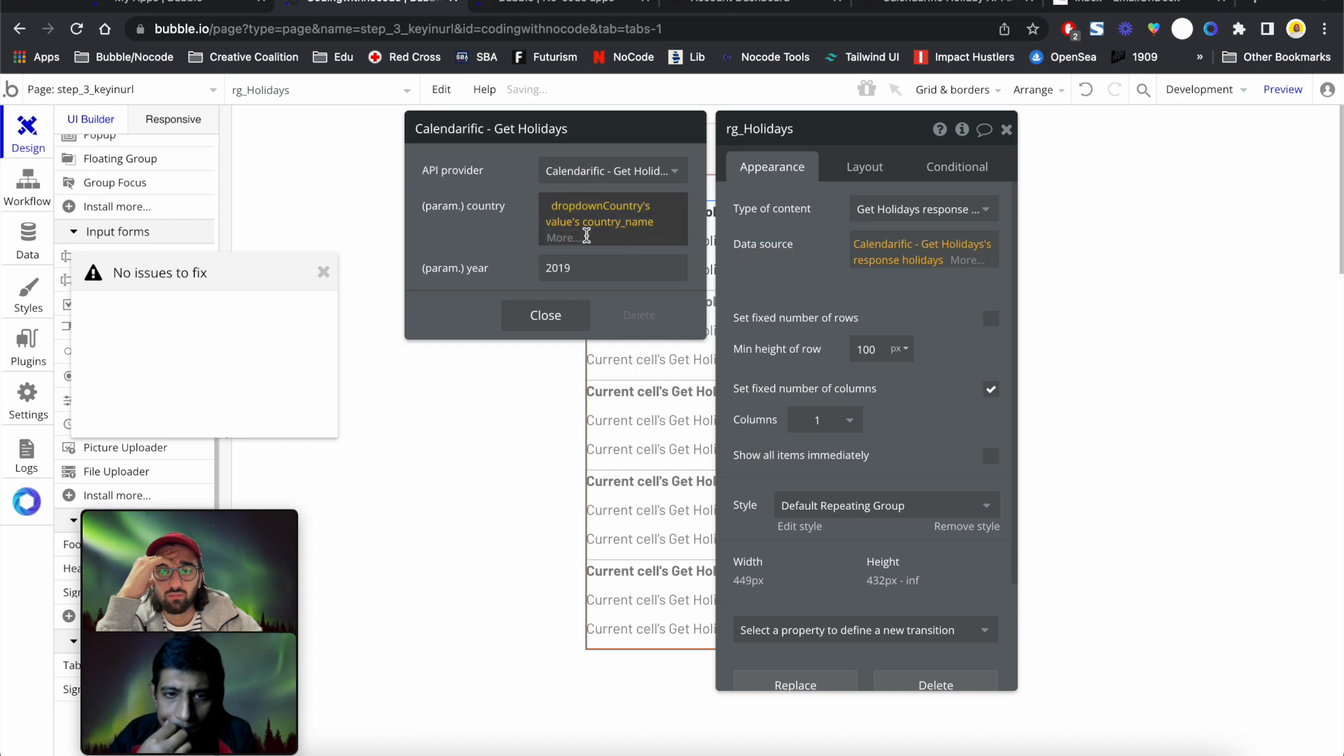
pyautogui.click(513, 238)
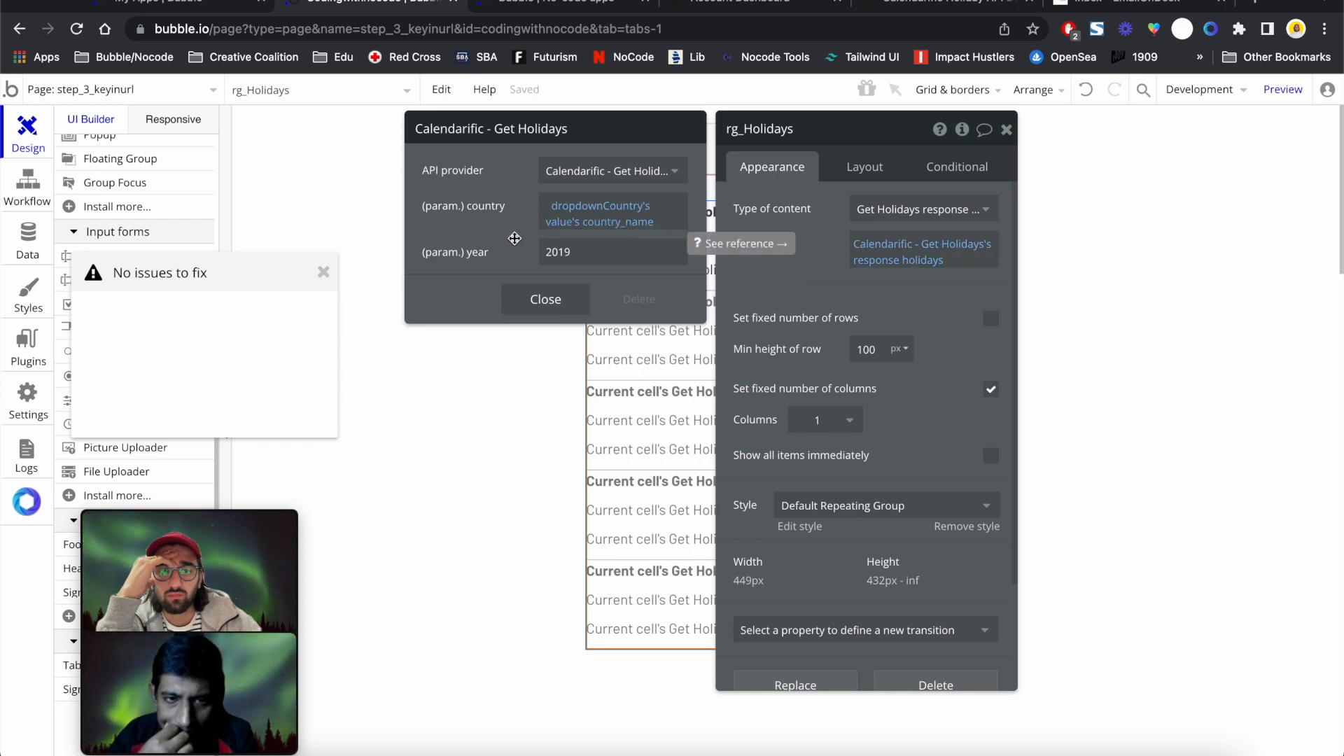
pyautogui.click(546, 299)
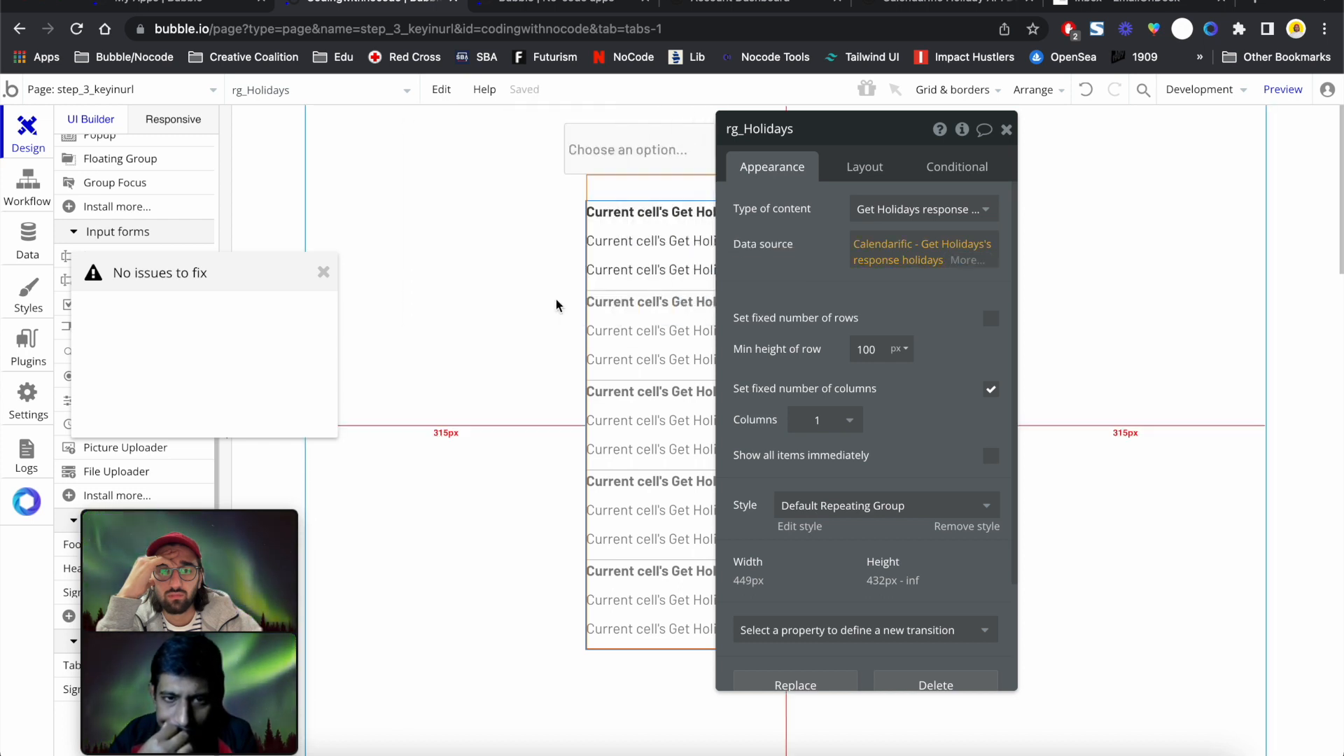
# Reload the preview and pick American Samoa in the country dropdown
pyautogui.click(553, 10)
pyautogui.click(555, 26)
pyautogui.press('Return')
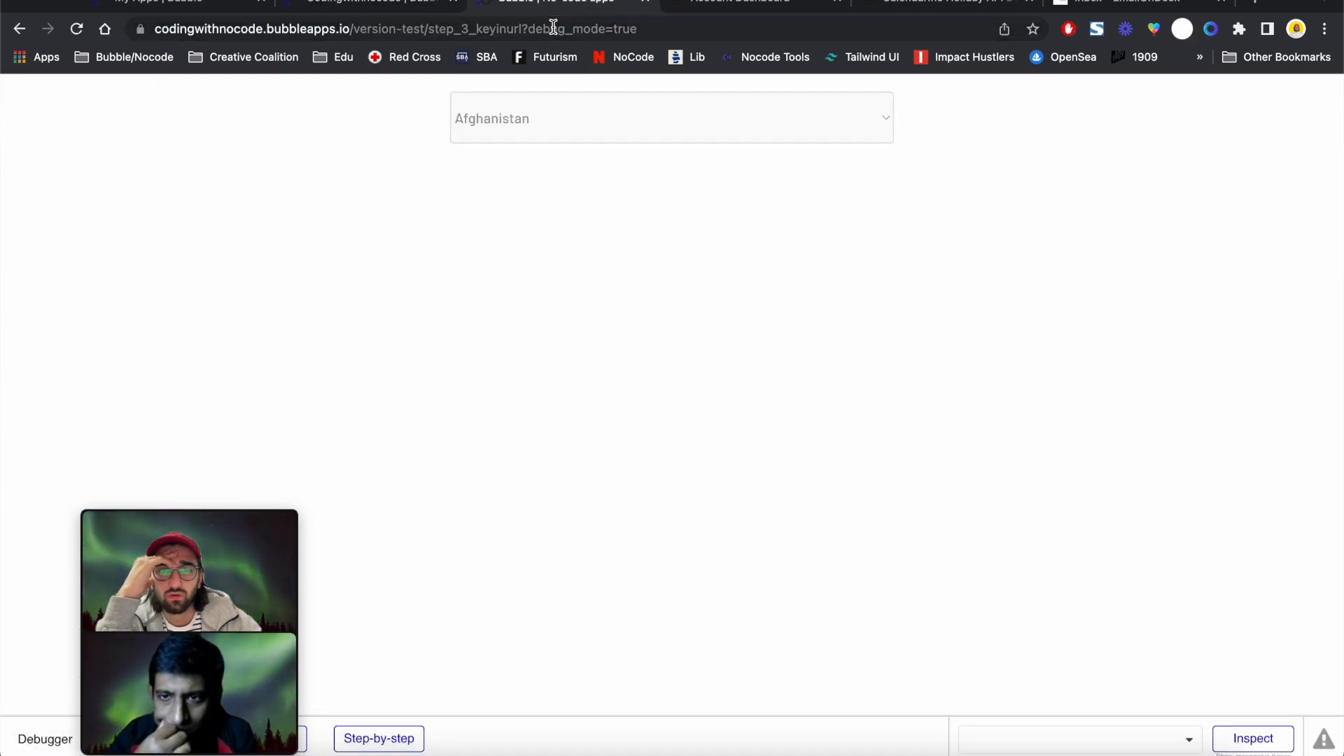
pyautogui.click(565, 107)
pyautogui.click(566, 183)
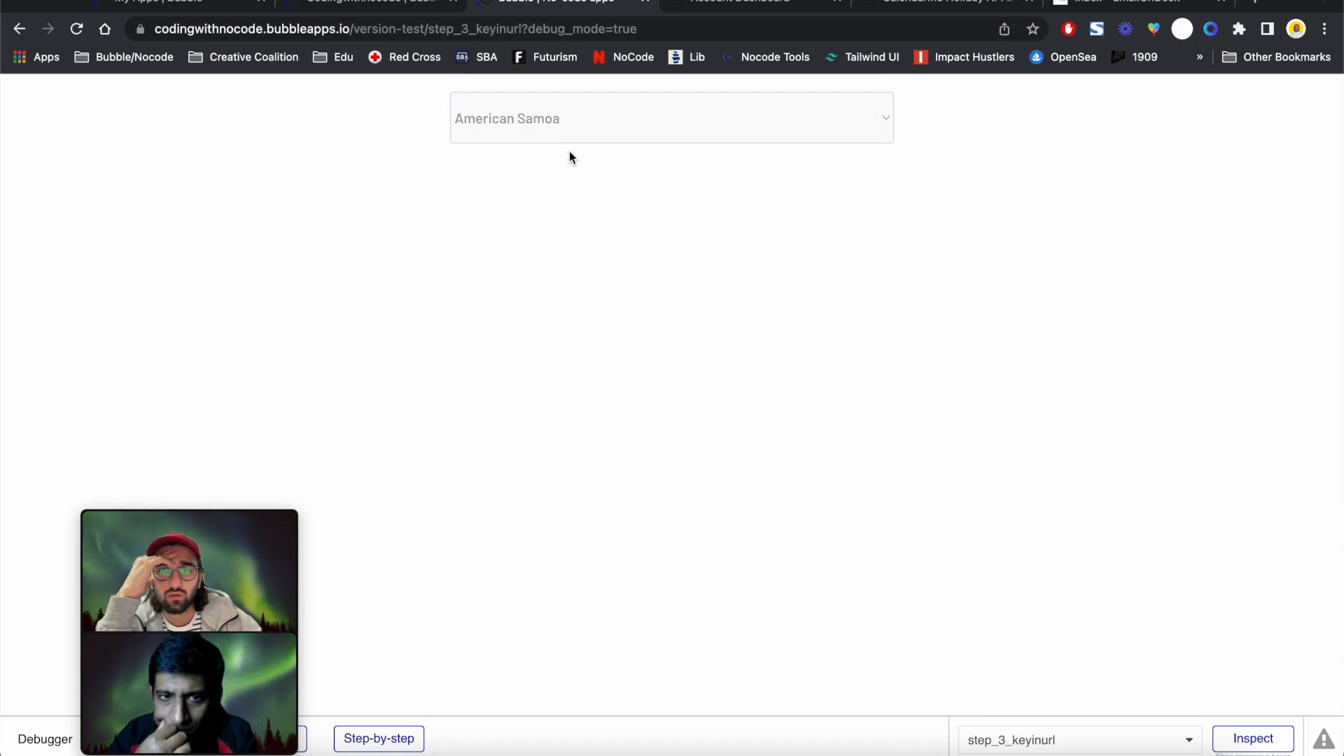
pyautogui.click(569, 121)
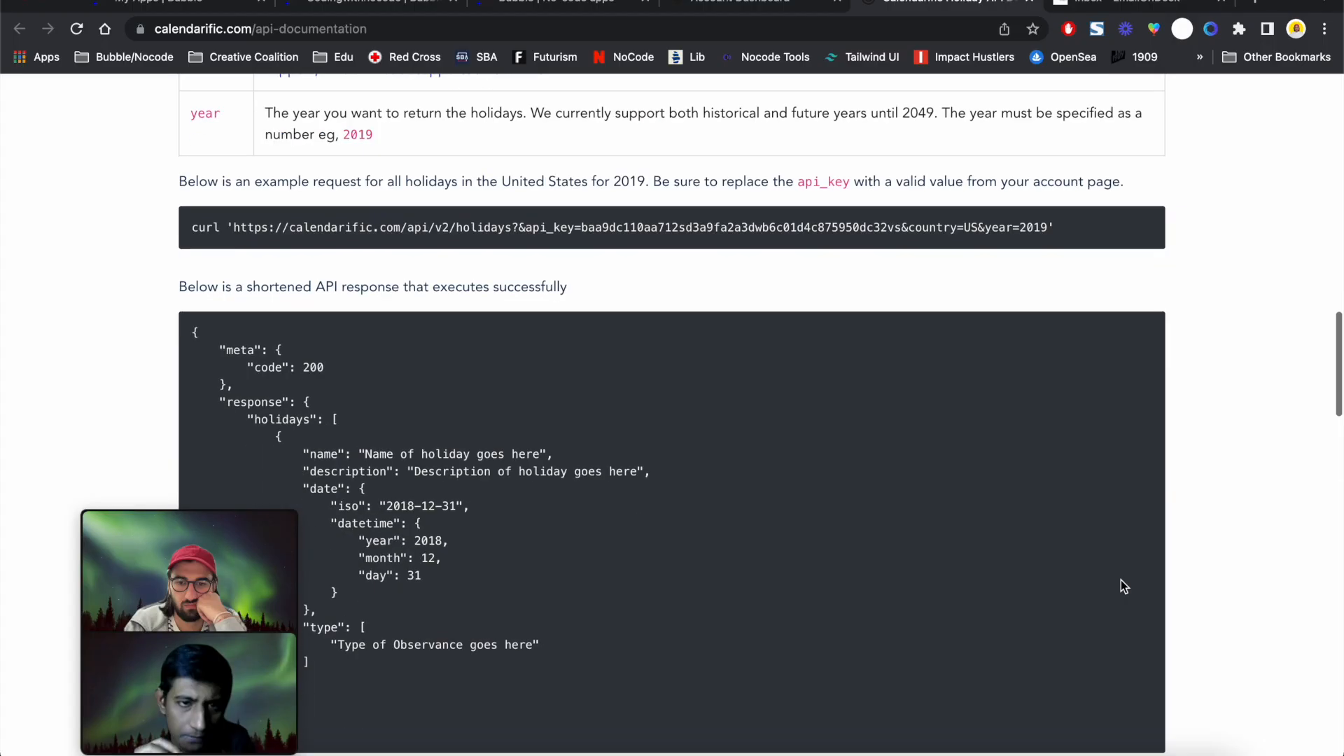
# Read the country row in Calendarific's Required API Parameters, noting the iso-3166 format, then return to Bubble
pyautogui.scroll(-3, 1123, 585)
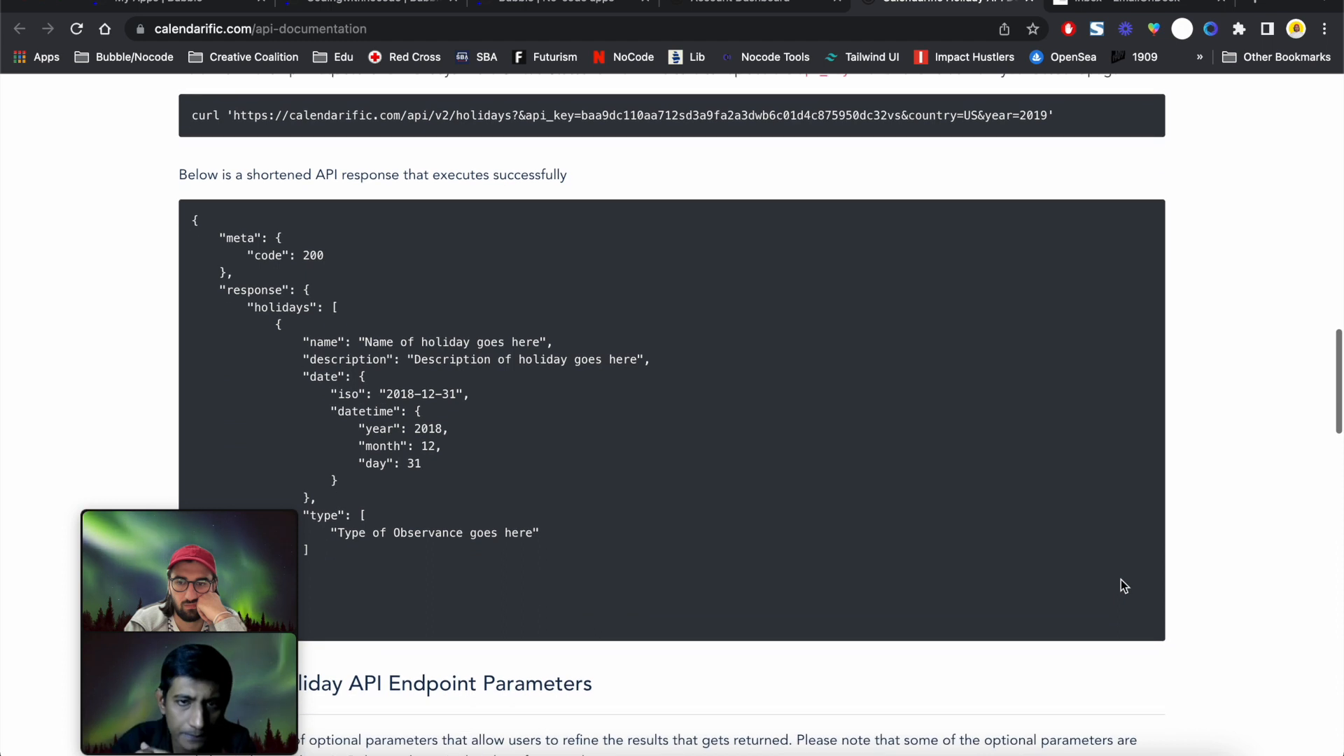
pyautogui.scroll(-2, 1122, 585)
pyautogui.scroll(-1, 1122, 585)
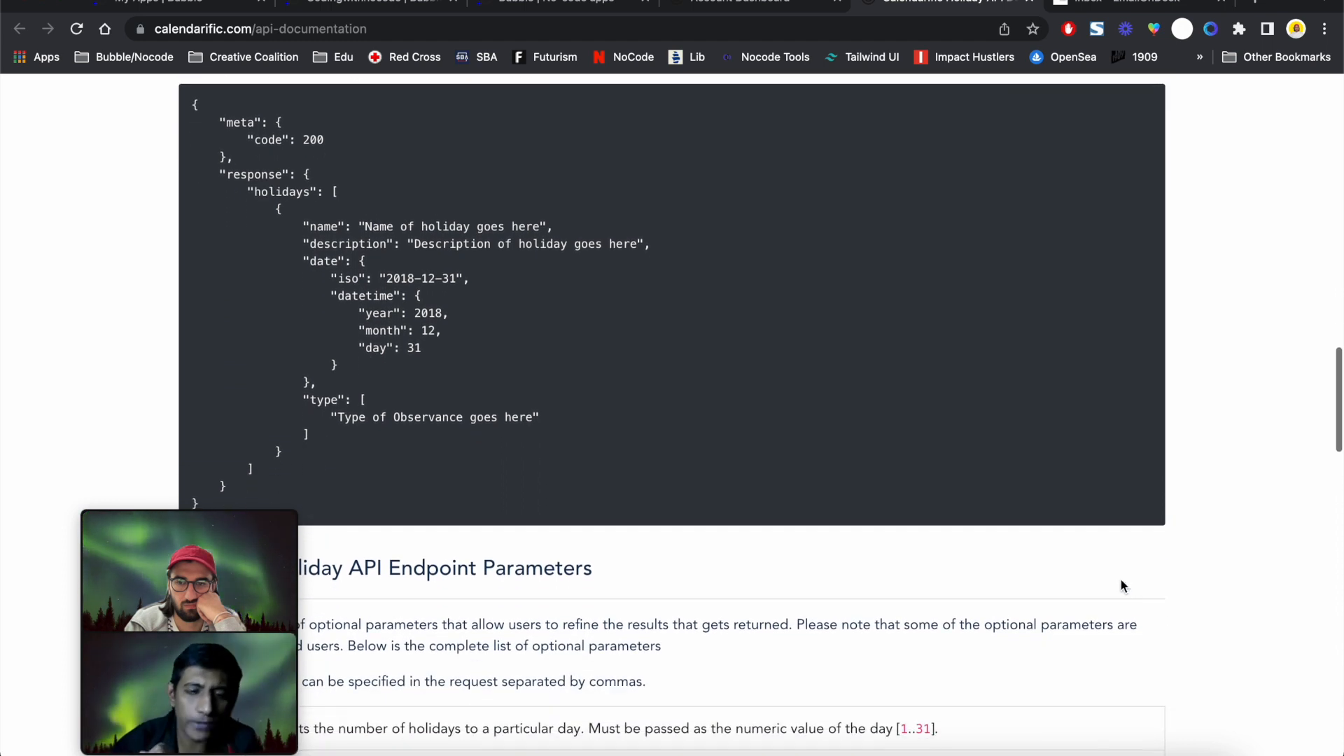
pyautogui.scroll(5, 1120, 586)
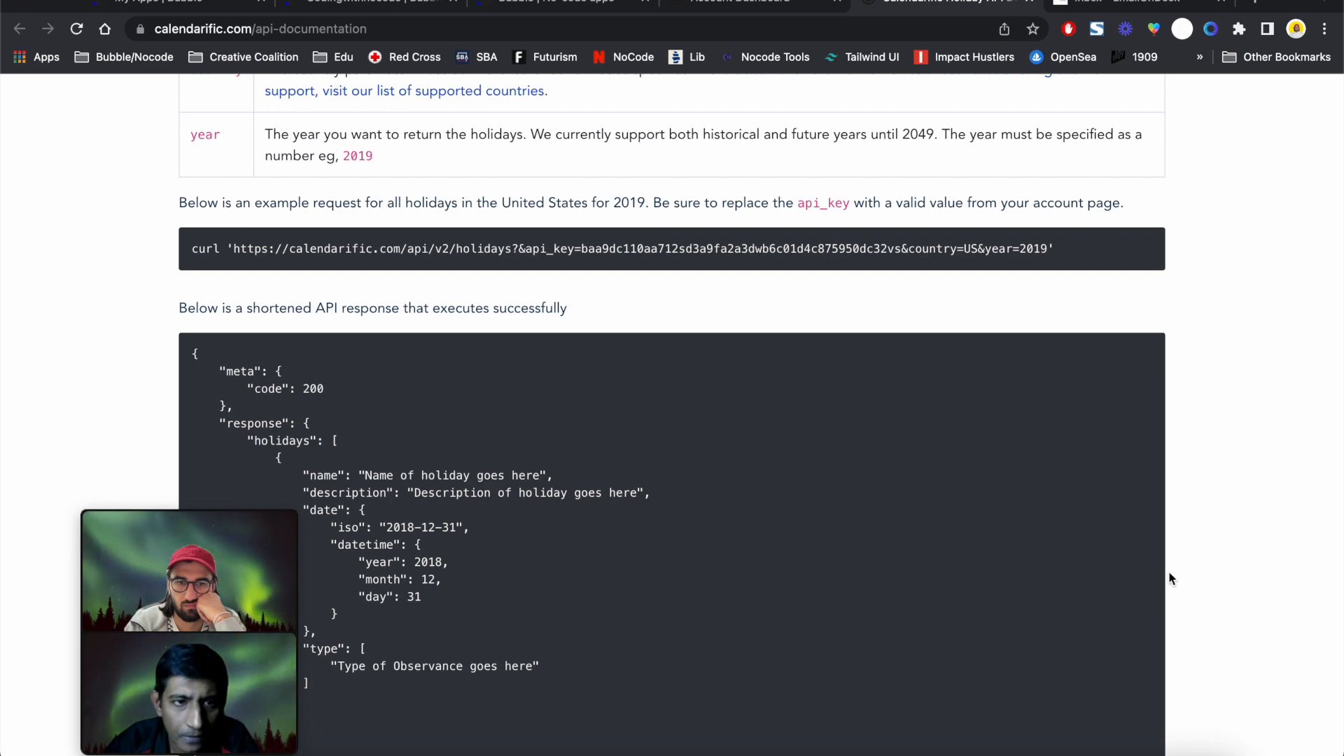
pyautogui.scroll(5, 1168, 576)
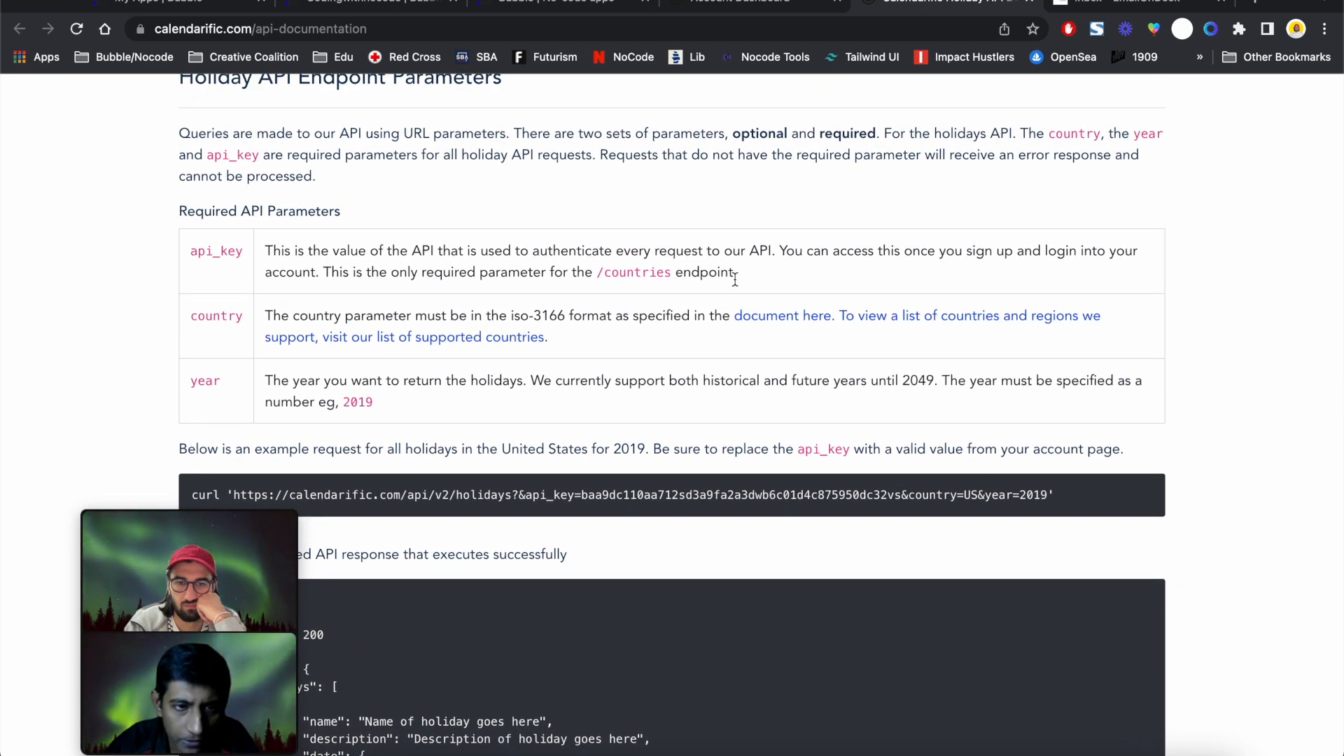
pyautogui.doubleClick(970, 495)
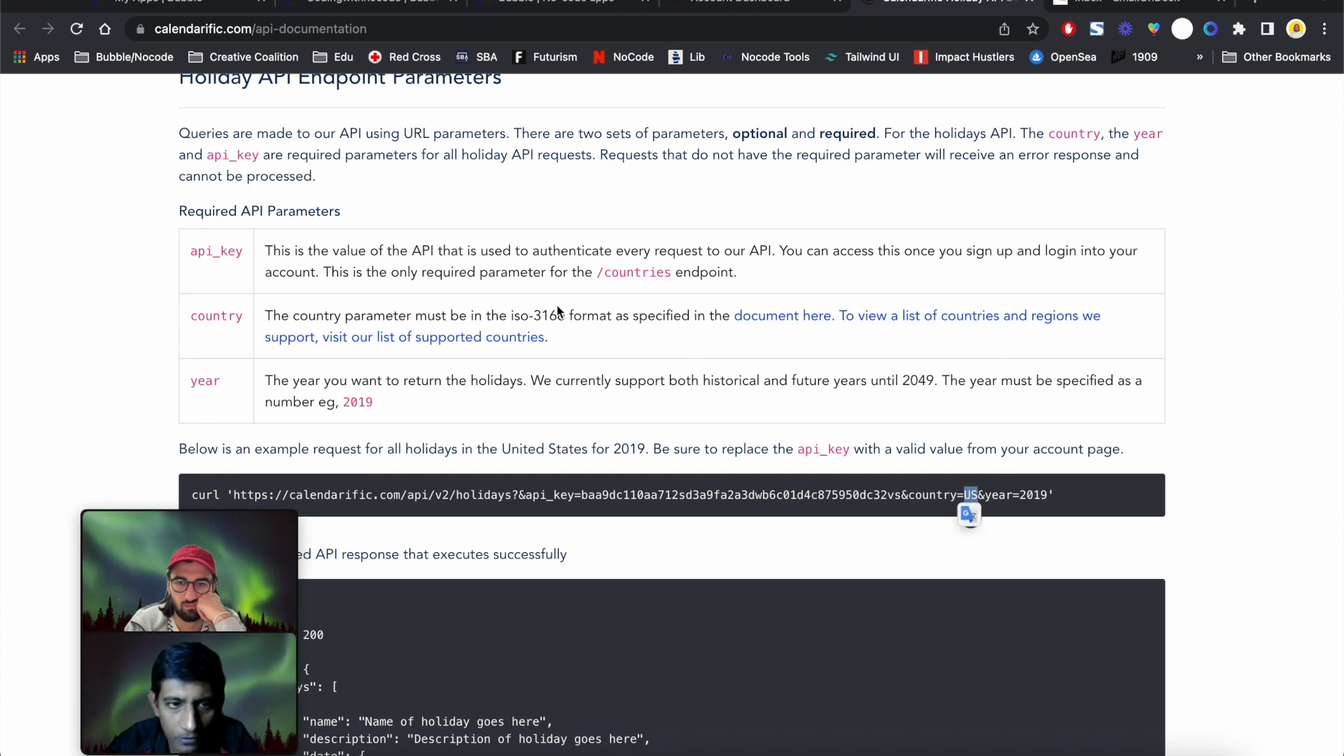
pyautogui.tripleClick(578, 312)
pyautogui.tripleClick(579, 313)
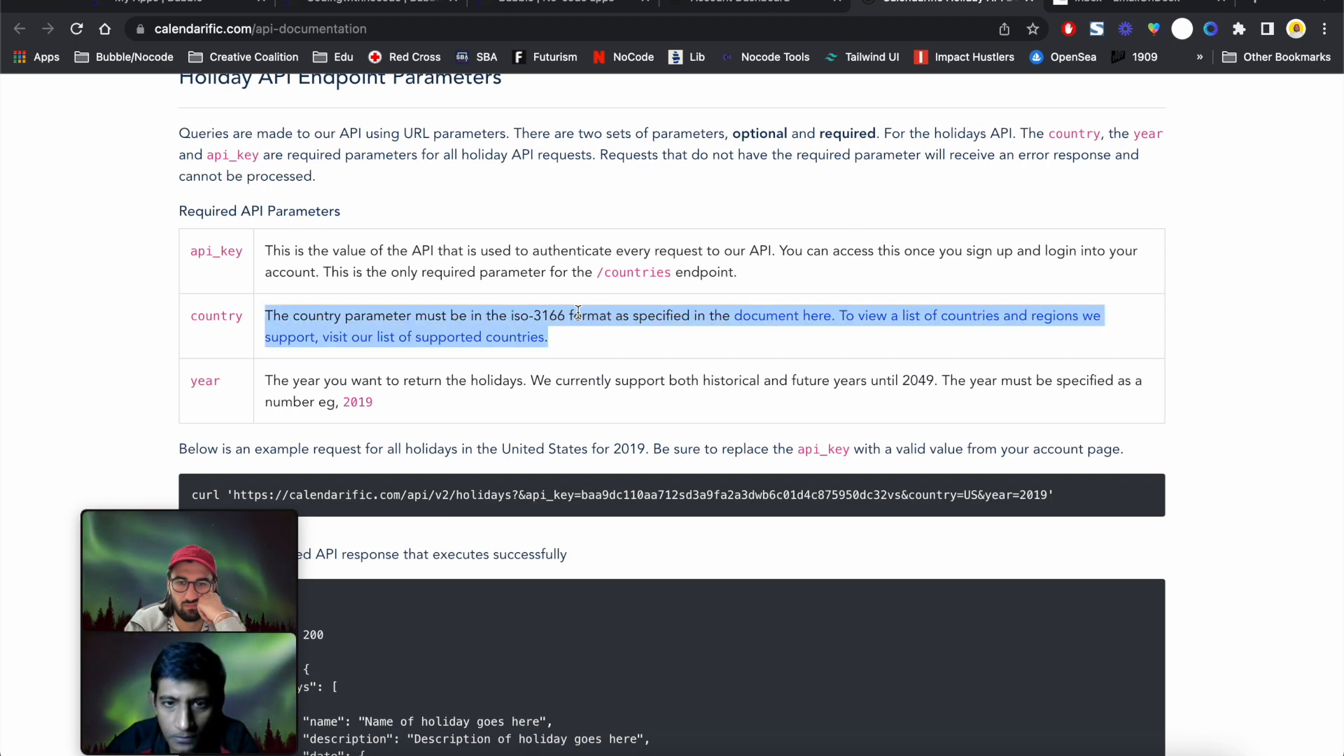
pyautogui.doubleClick(578, 312)
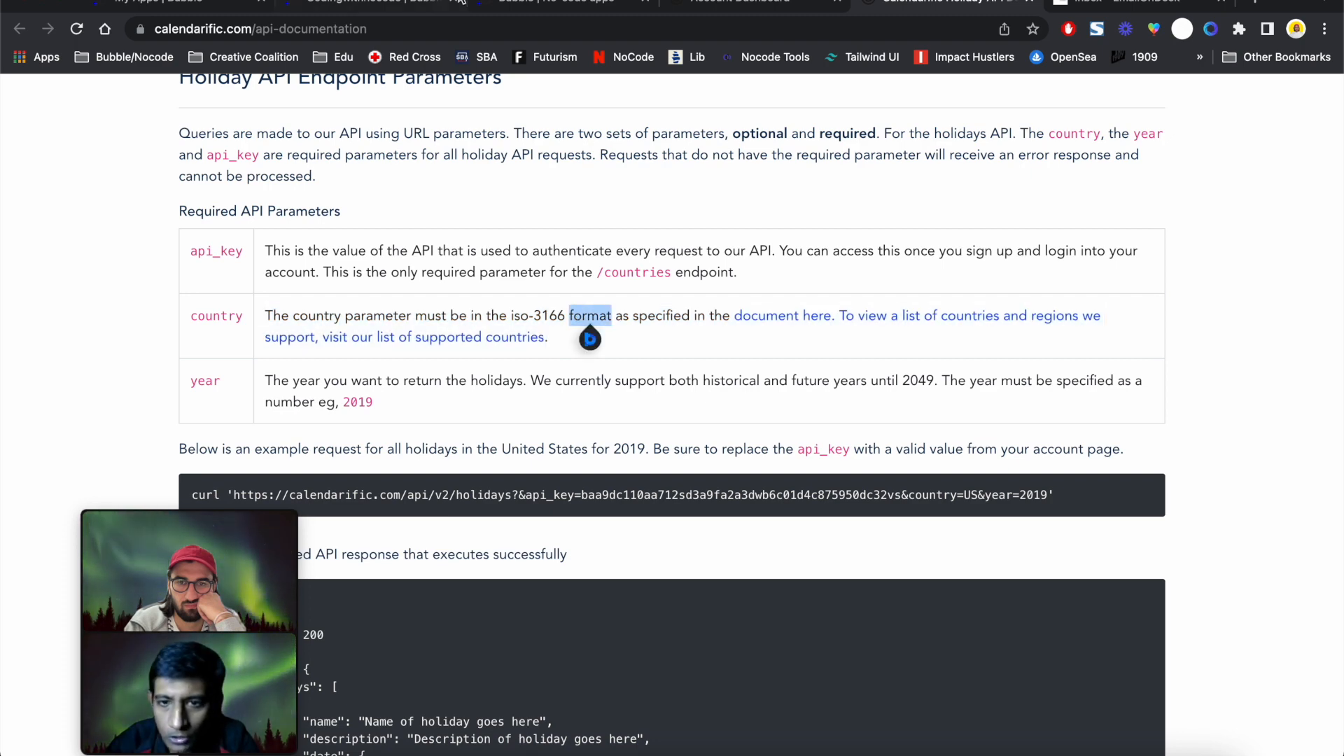
pyautogui.click(401, 6)
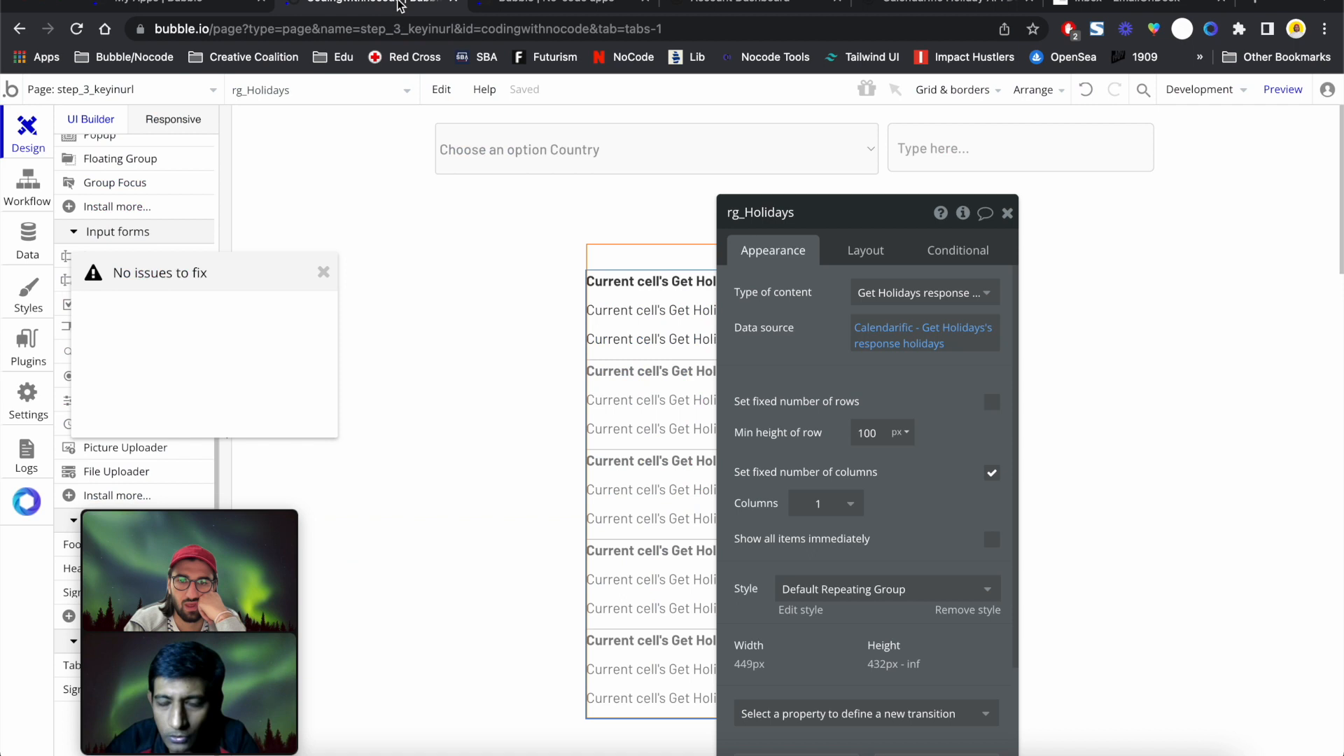
# Change the country dropdown's option caption to each country's iso-3166 code
pyautogui.click(569, 163)
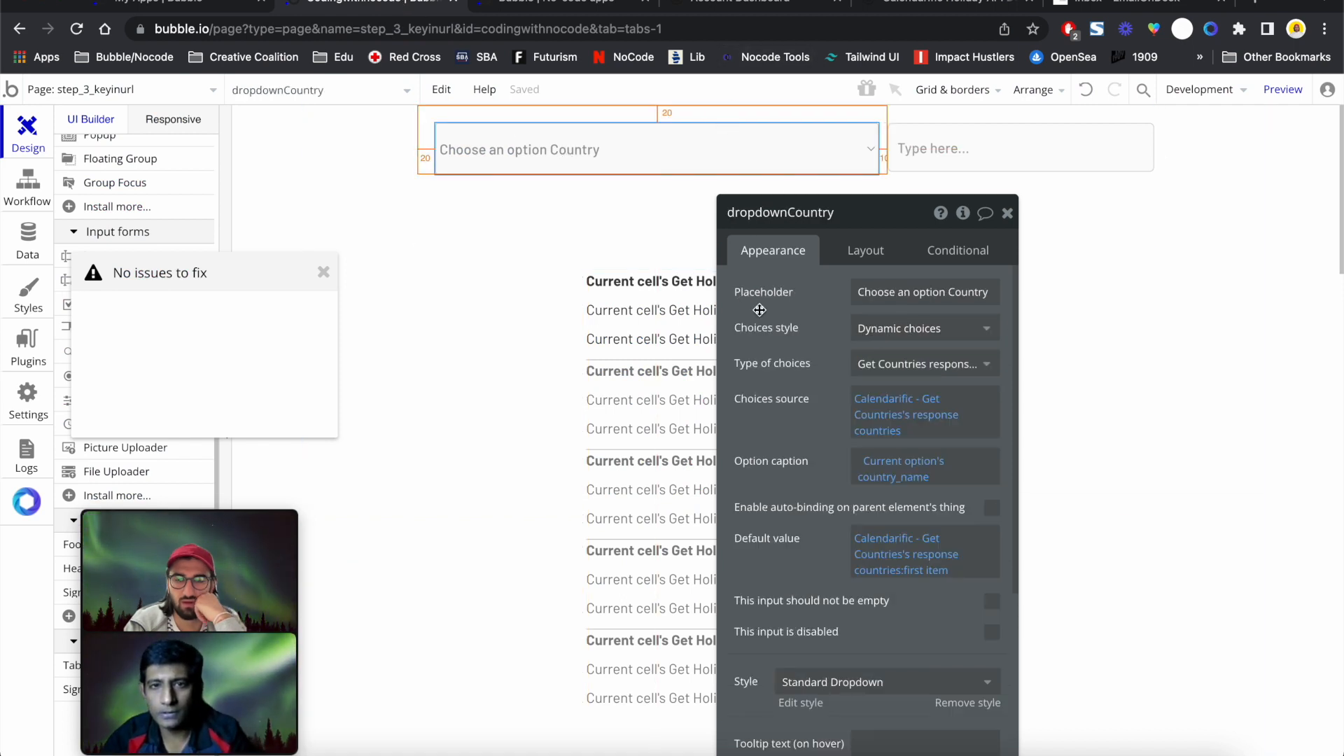
pyautogui.click(875, 406)
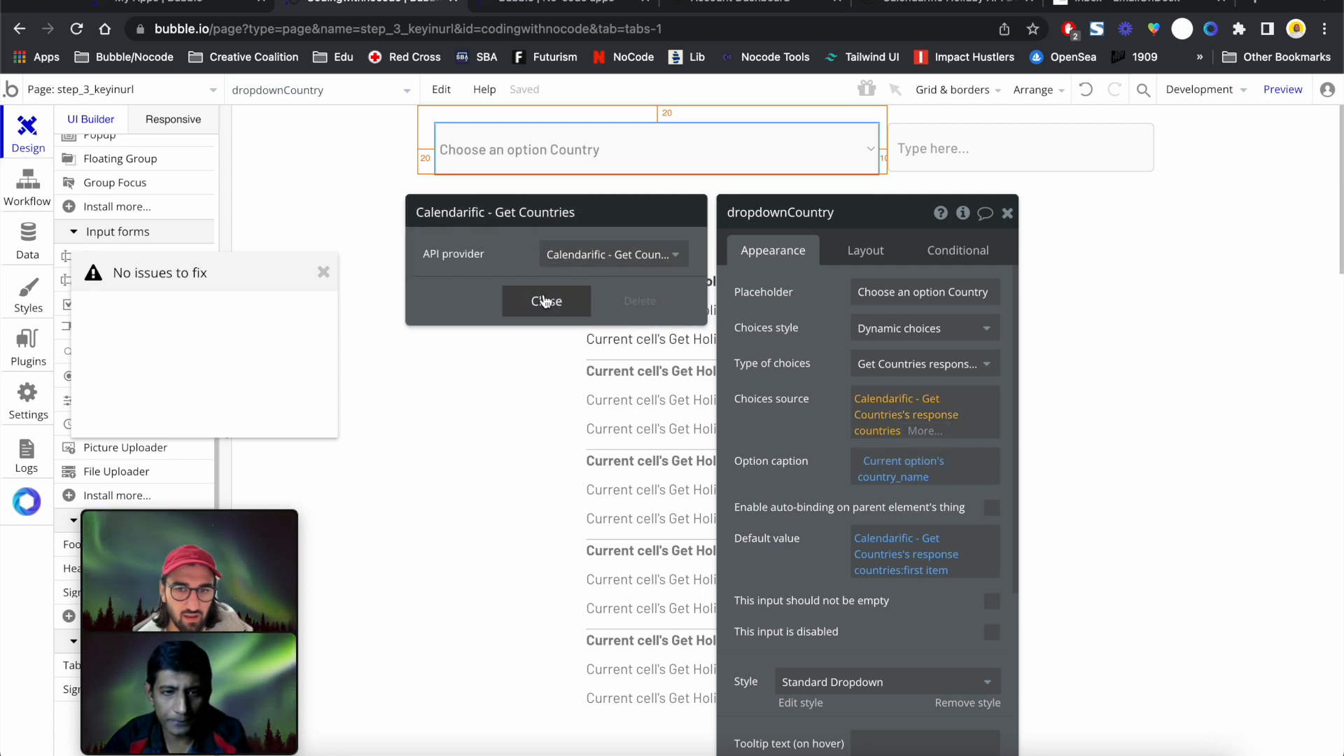
pyautogui.click(880, 482)
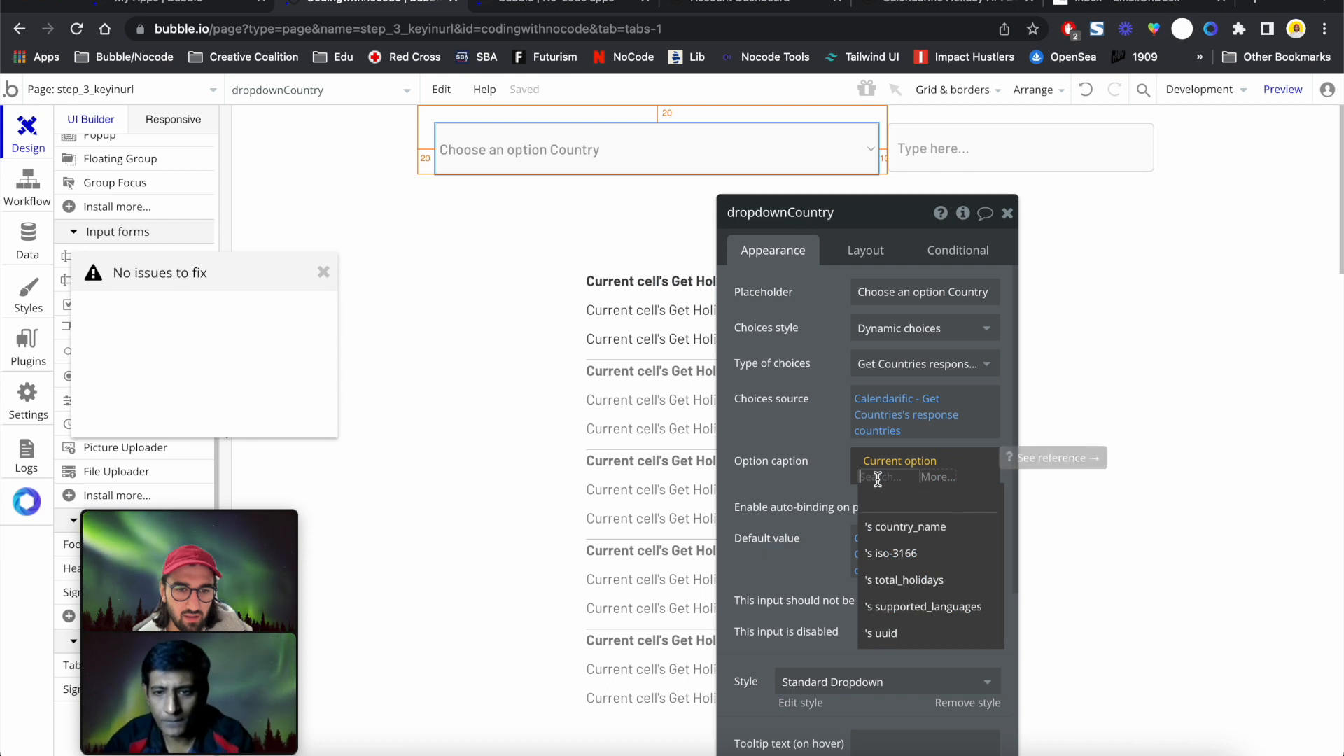
pyautogui.click(899, 553)
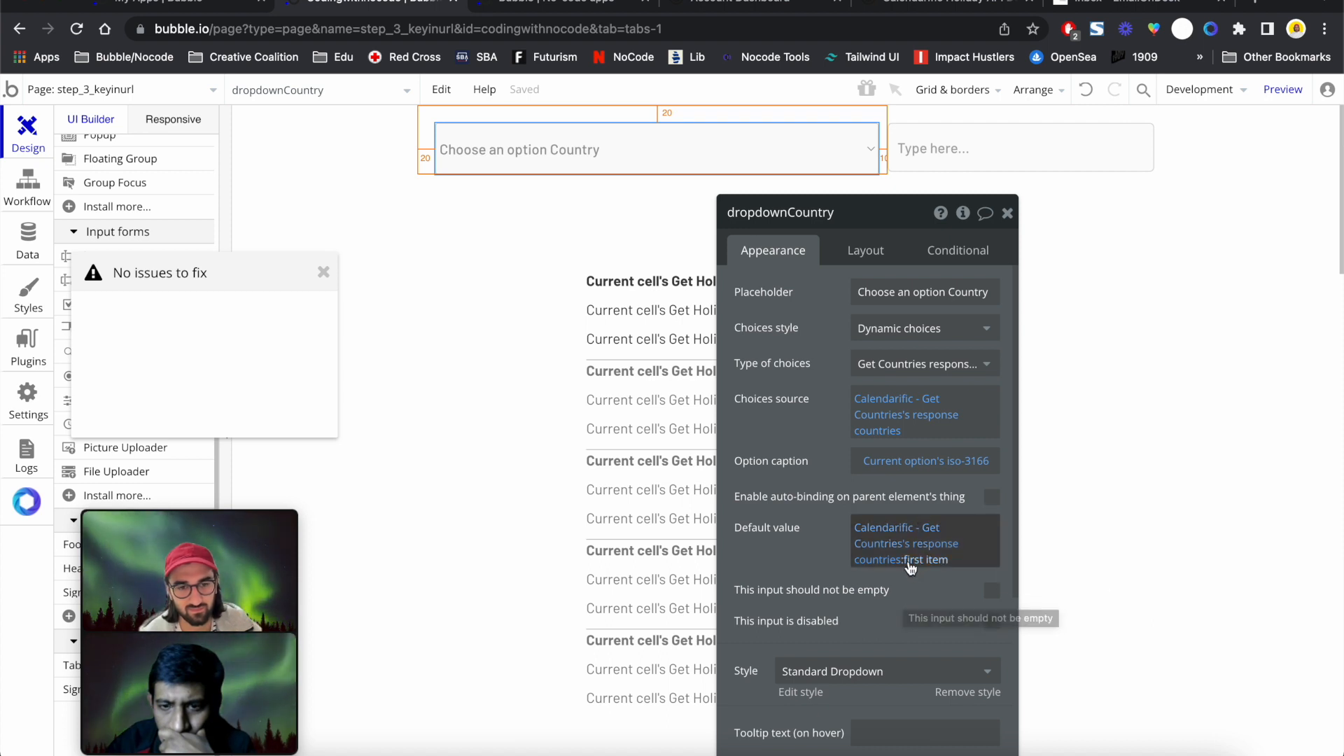
# Reload the preview, check the dropdown now lists codes like AF, and return to the editor
pyautogui.click(550, 5)
pyautogui.click(548, 28)
pyautogui.press('Return')
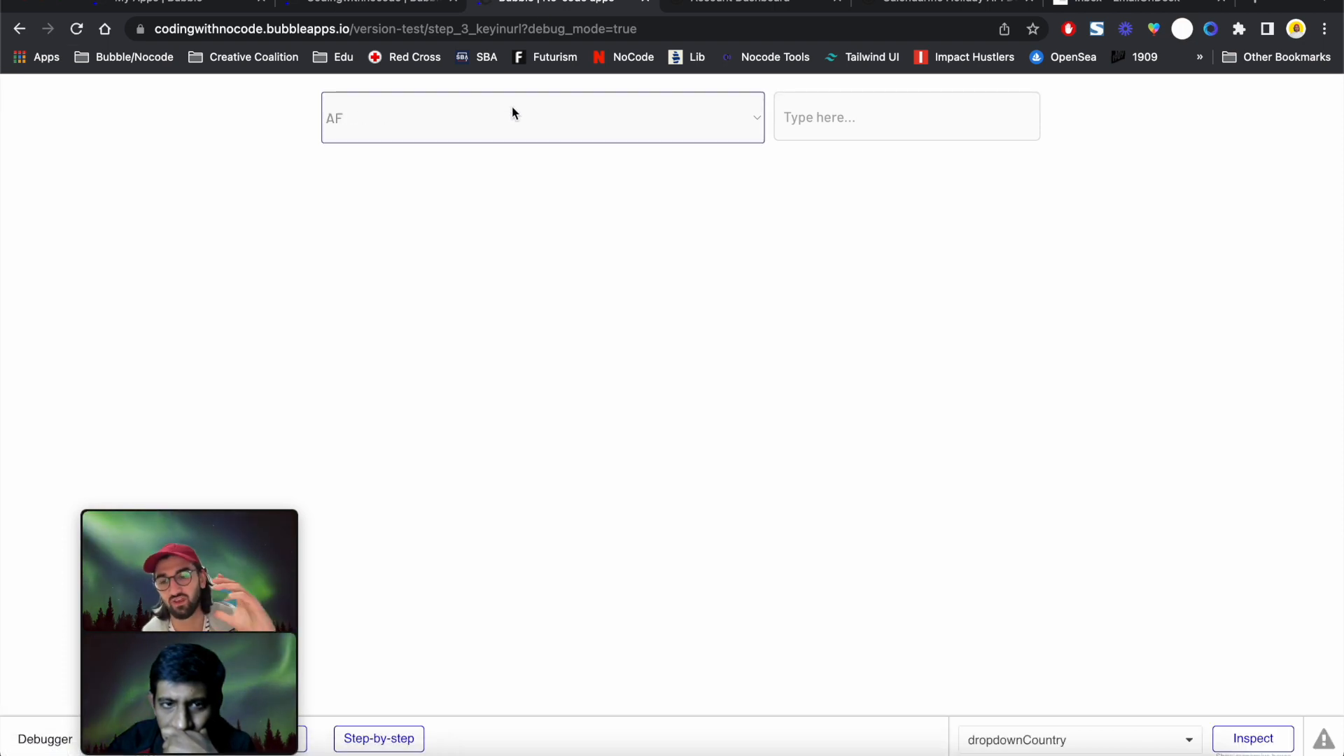
pyautogui.click(511, 106)
pyautogui.scroll(-10, 474, 347)
pyautogui.scroll(15, 473, 347)
pyautogui.click(171, 235)
pyautogui.scroll(-1, 490, 342)
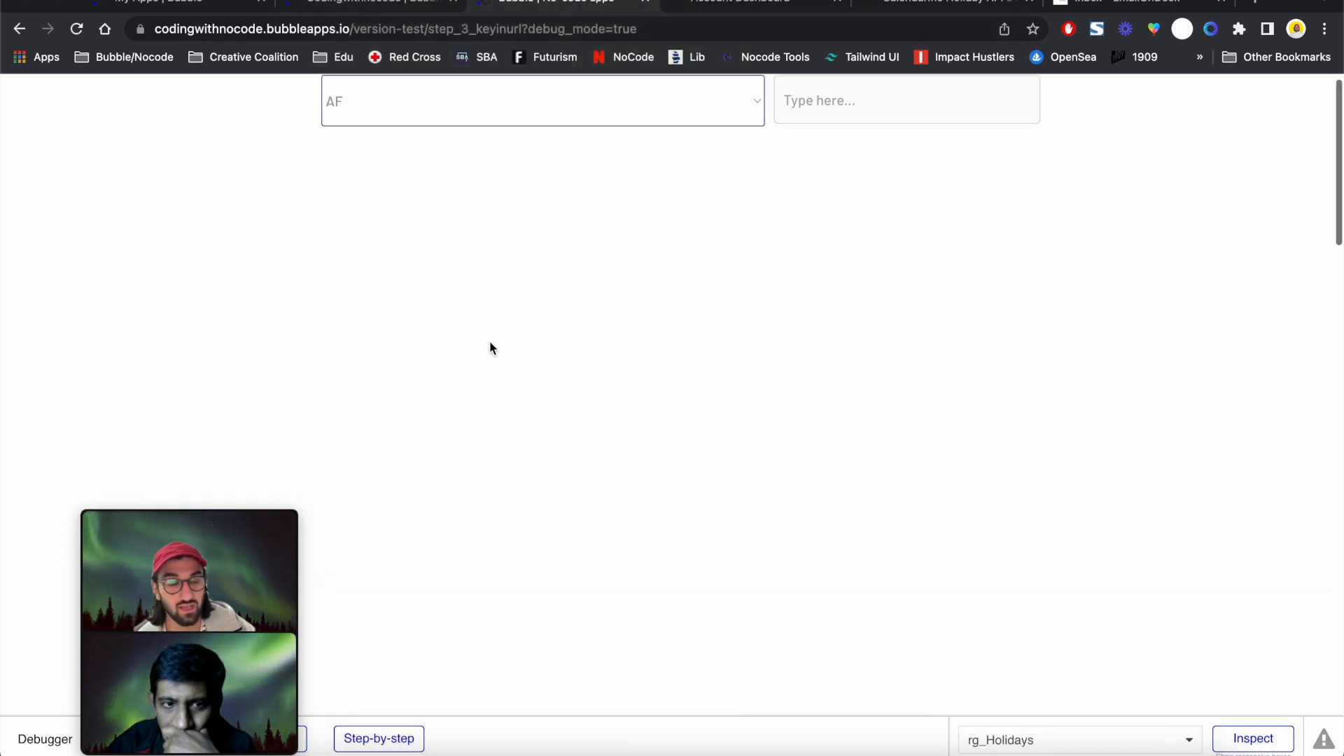
pyautogui.click(373, 8)
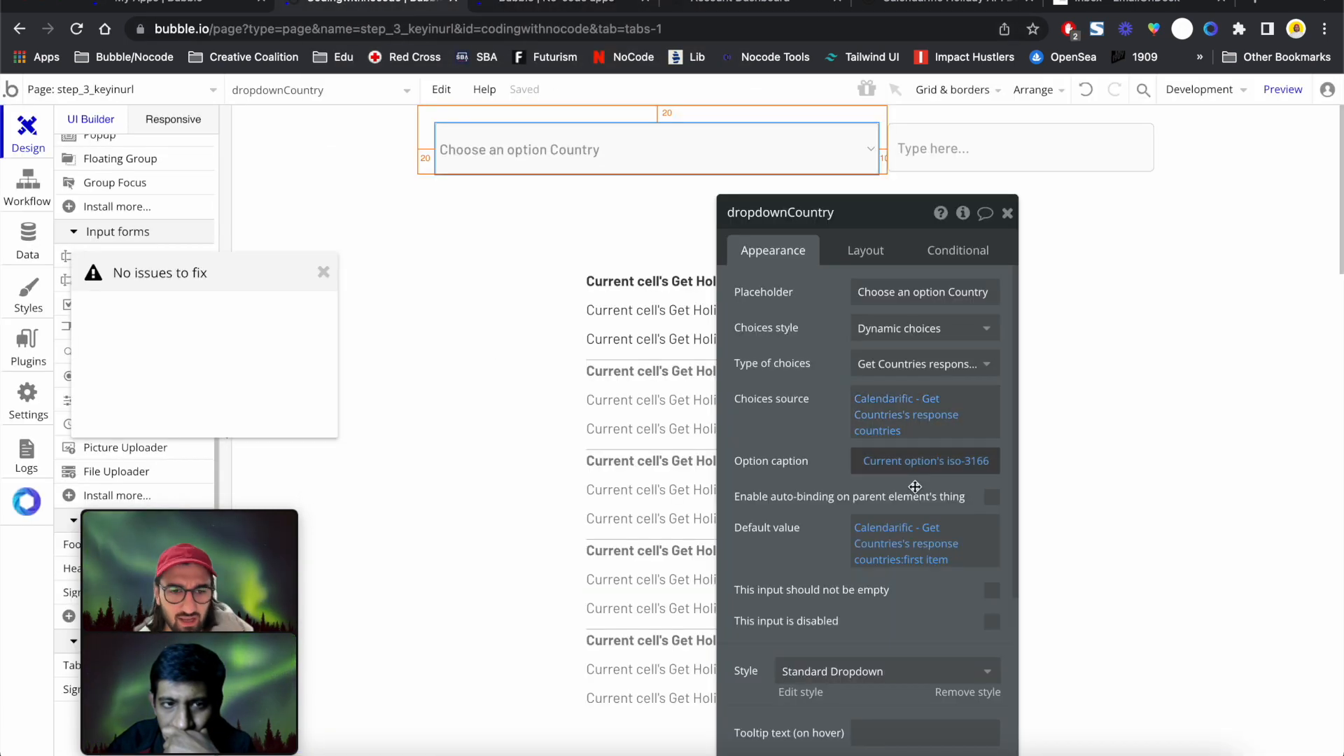
# Make the country dropdown default to the first item of Get Countries' response countries
pyautogui.click(896, 532)
pyautogui.click(906, 553)
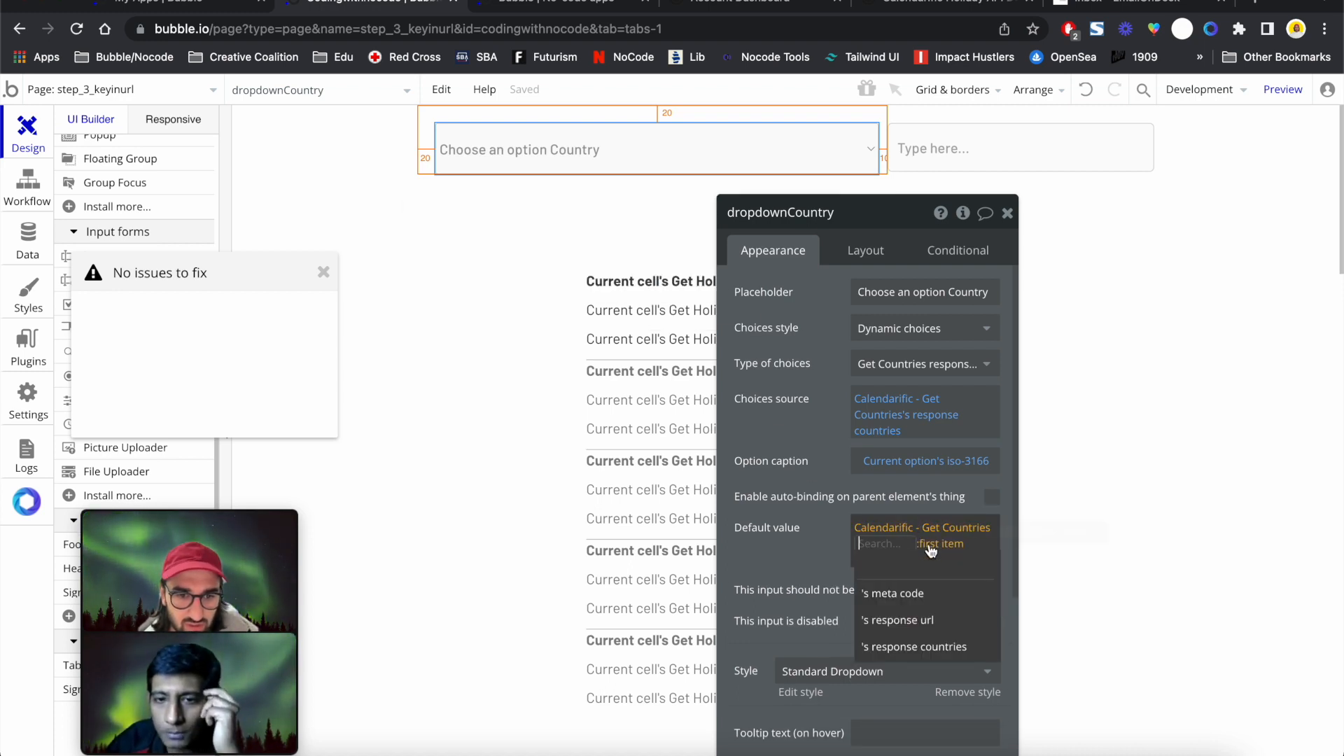
pyautogui.click(942, 647)
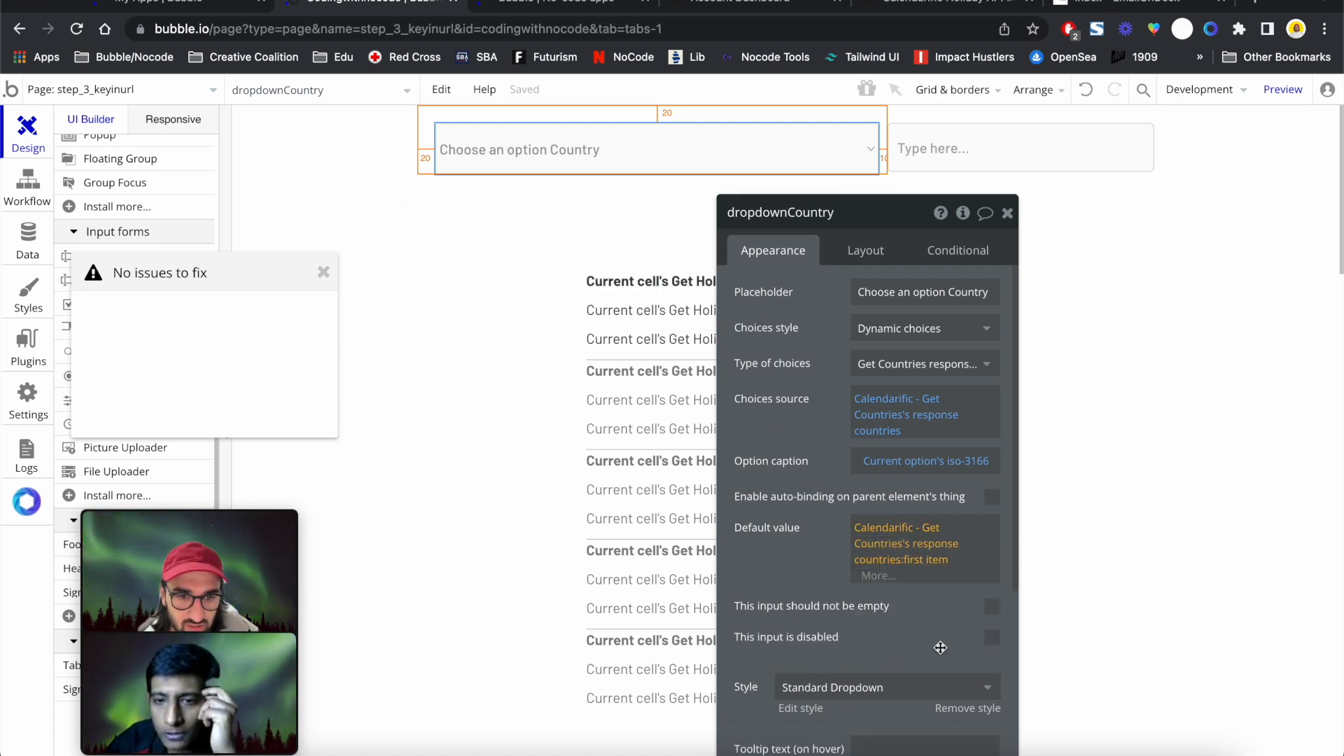
pyautogui.click(937, 560)
pyautogui.click(792, 550)
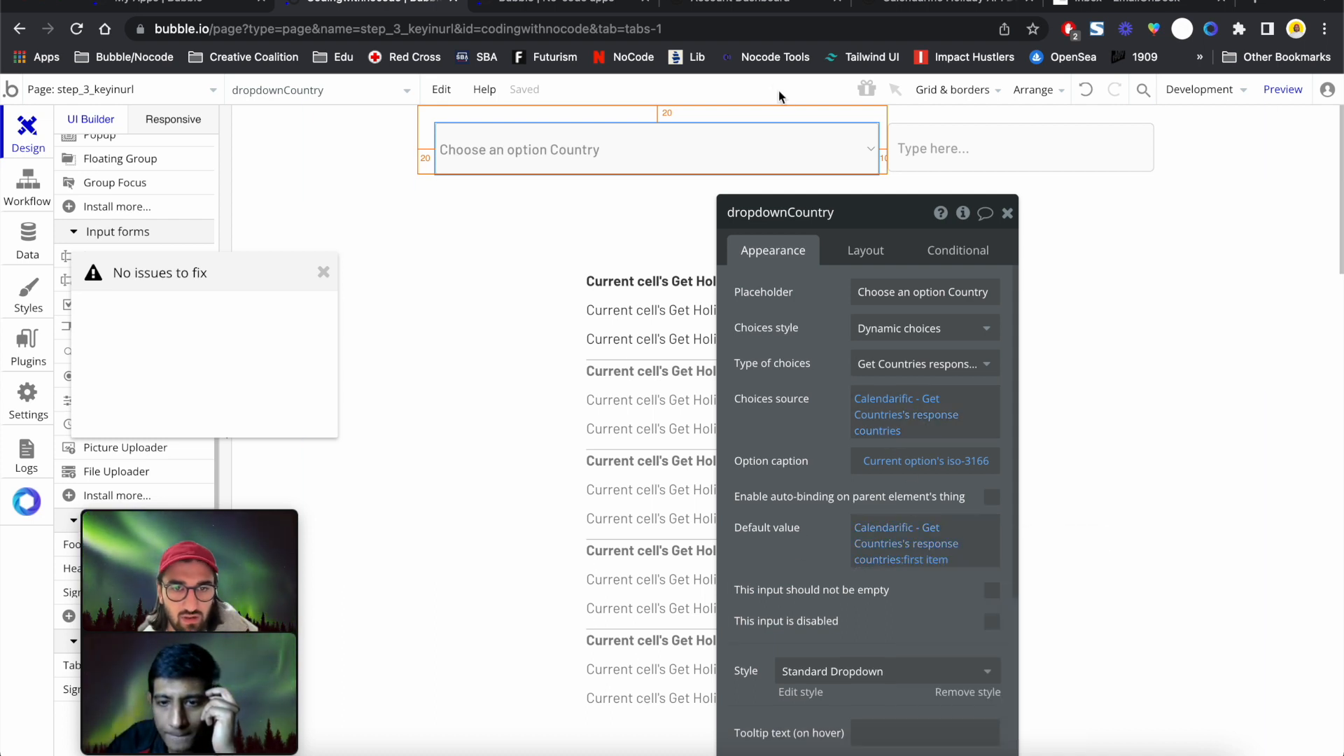
# Enter the year 2022 in the preview's year field
pyautogui.click(580, 7)
pyautogui.click(841, 131)
pyautogui.write('2022')
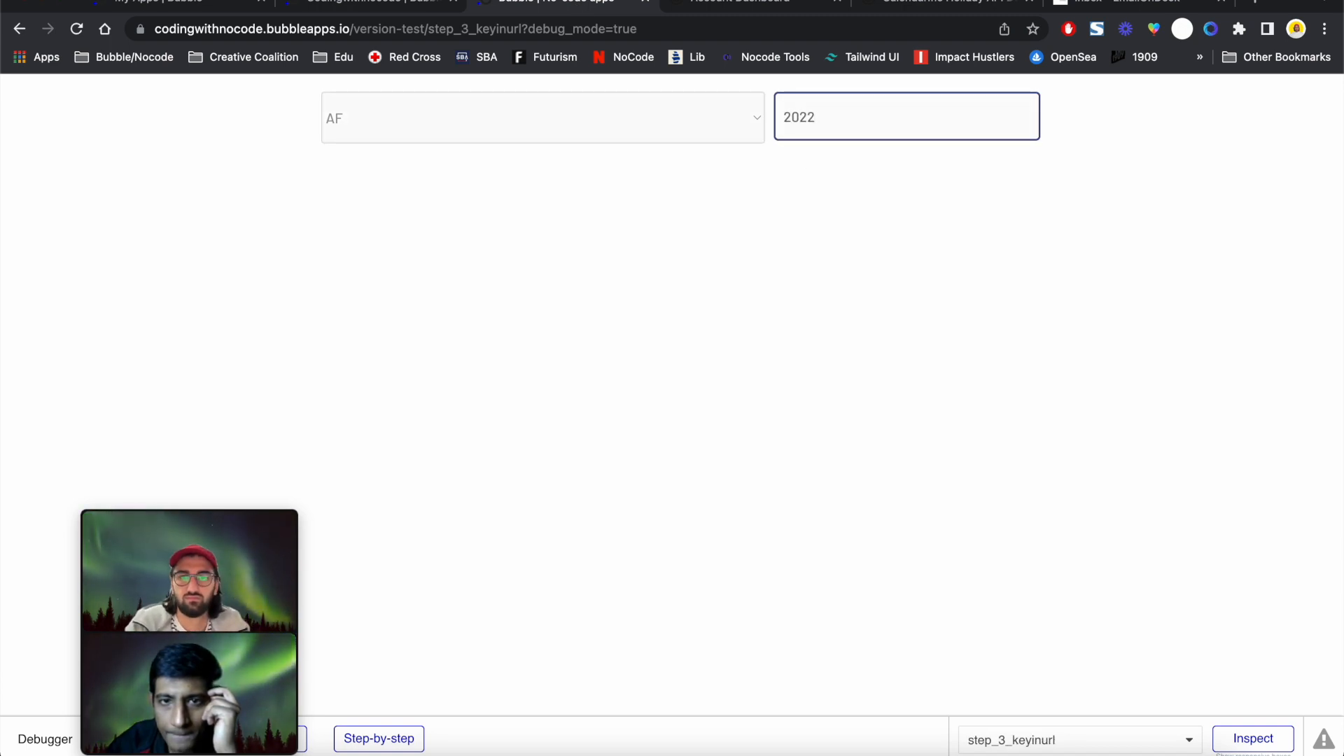
# Set rg_Holidays' Get Holidays country parameter to the dropdown value's iso-3166 code and prepare to reload the preview
pyautogui.click(354, 8)
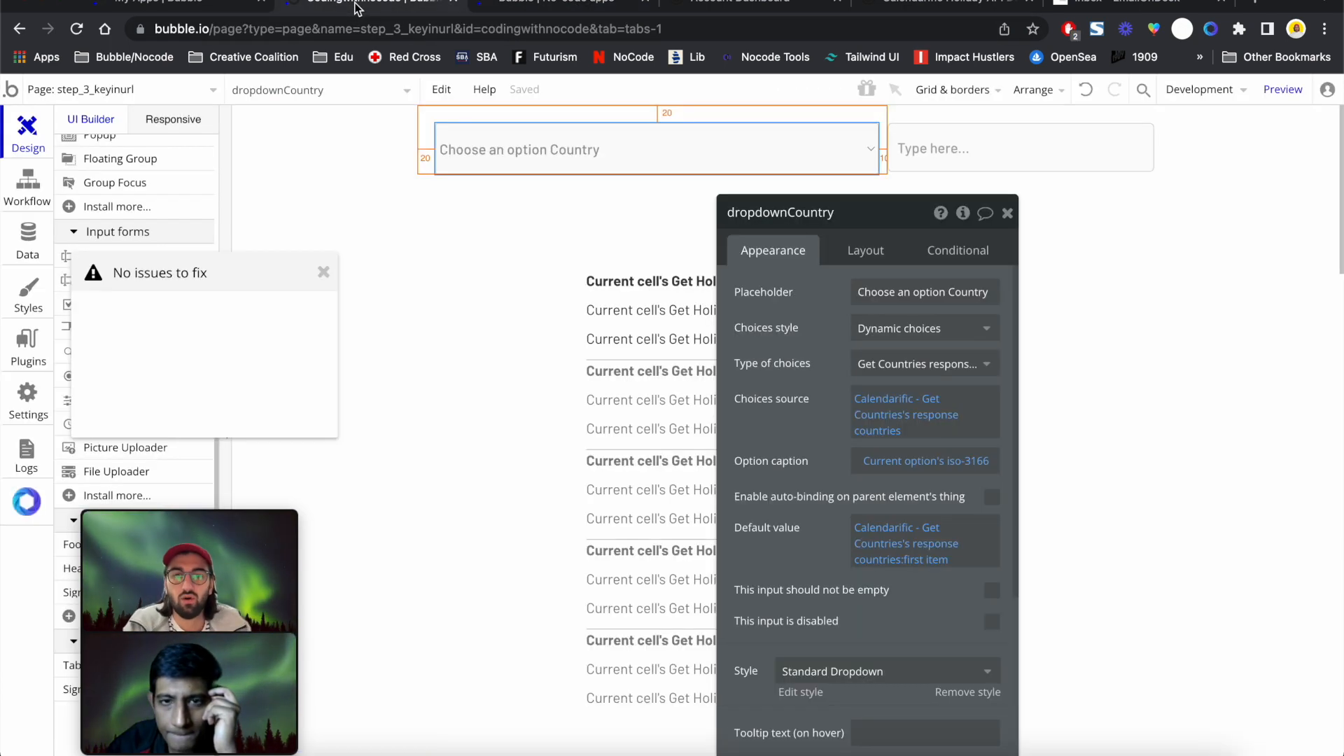
pyautogui.click(672, 525)
pyautogui.click(893, 328)
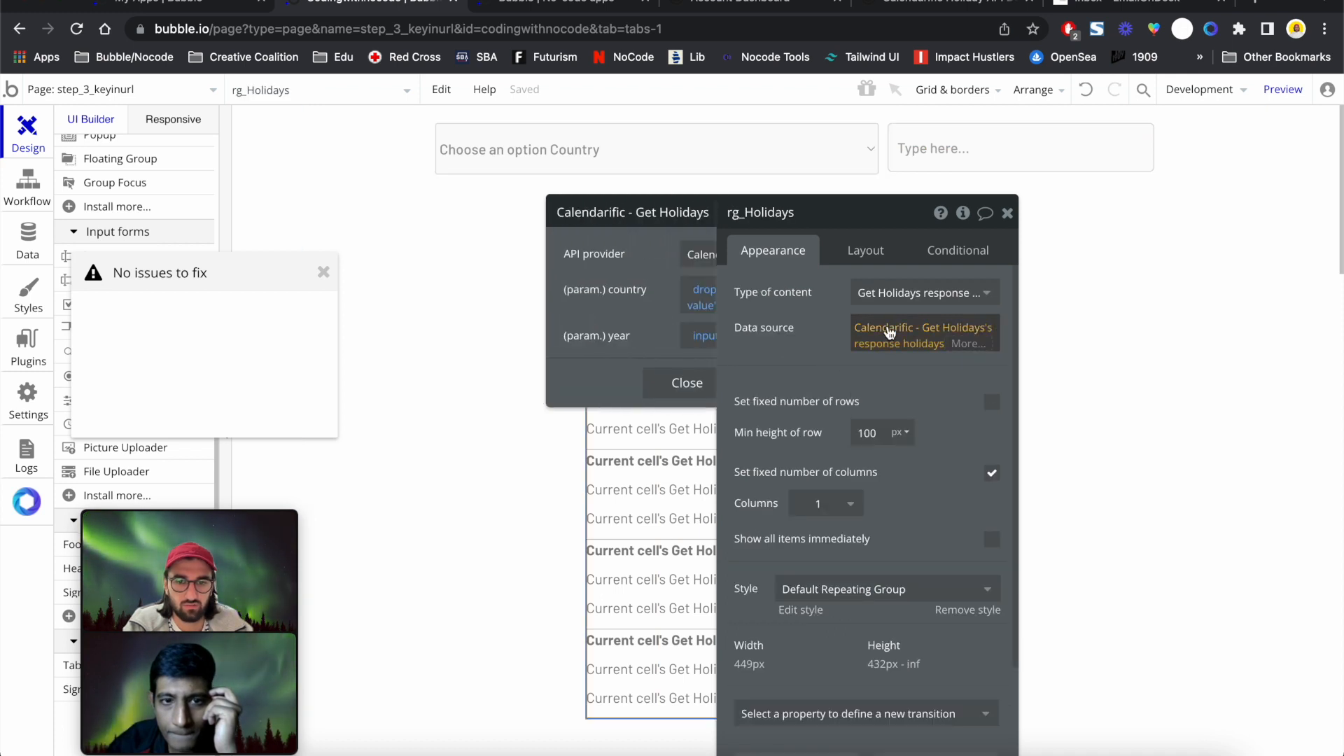
pyautogui.click(639, 314)
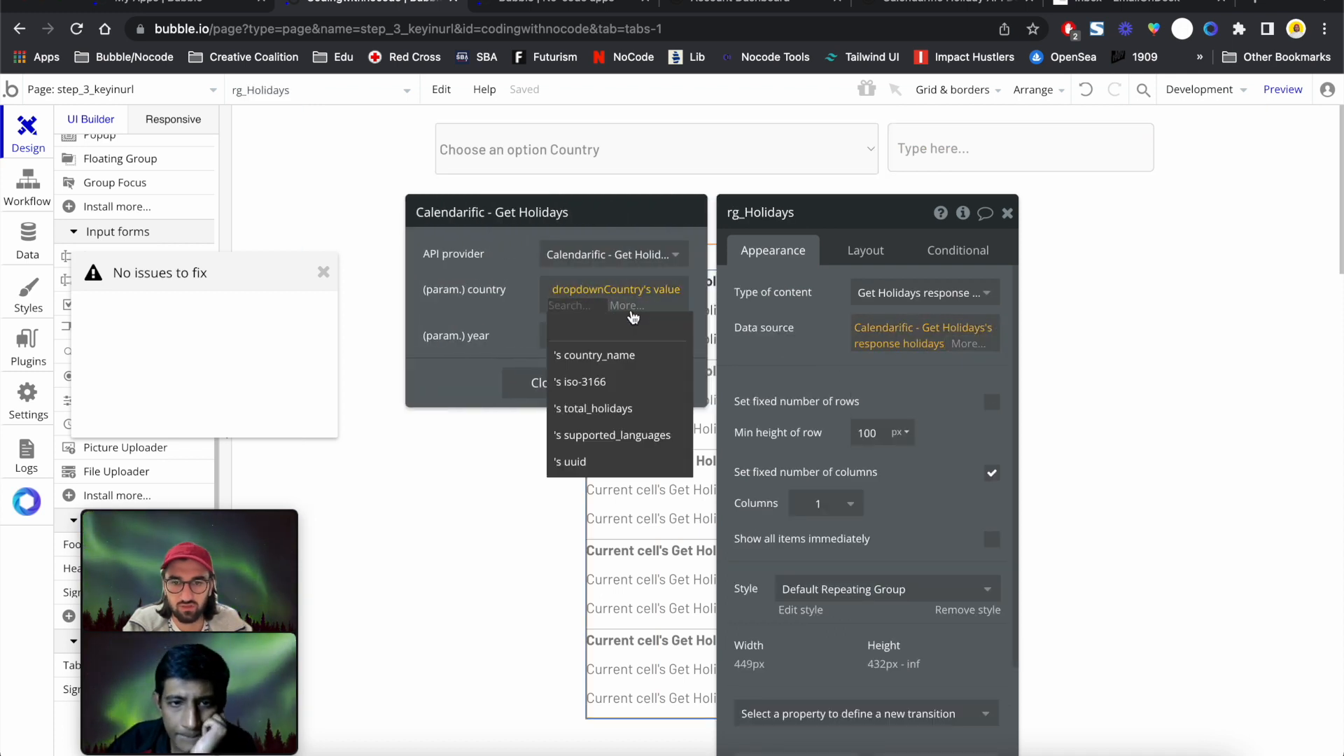
pyautogui.click(622, 381)
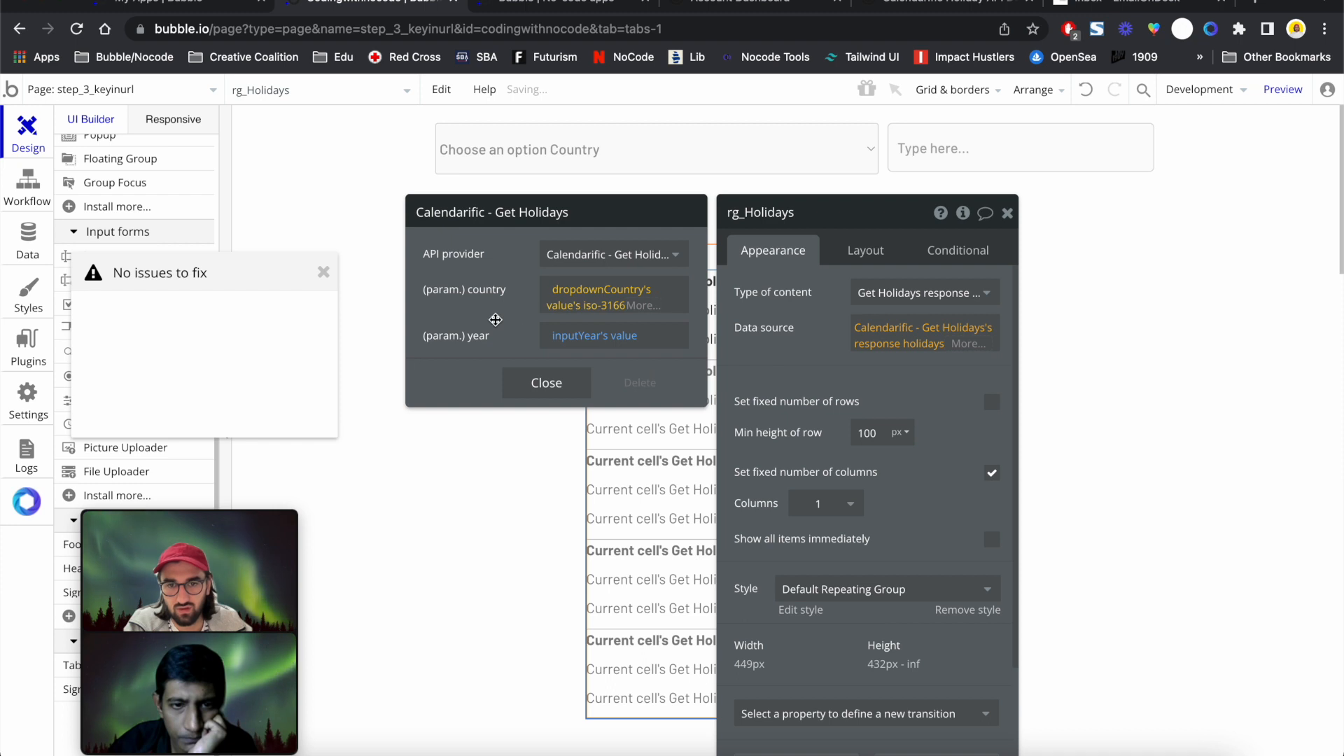
pyautogui.click(544, 4)
pyautogui.click(544, 24)
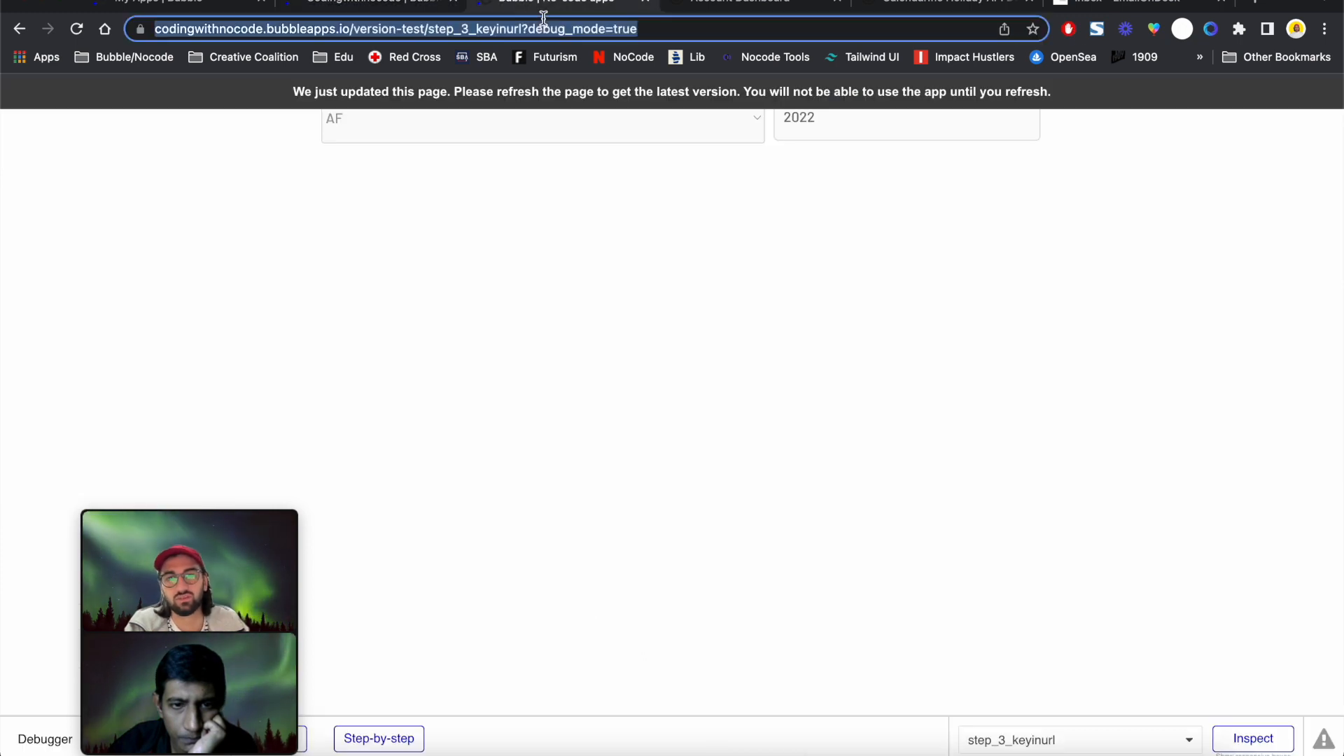
# Reload the preview and choose US in the country dropdown
pyautogui.press('Return')
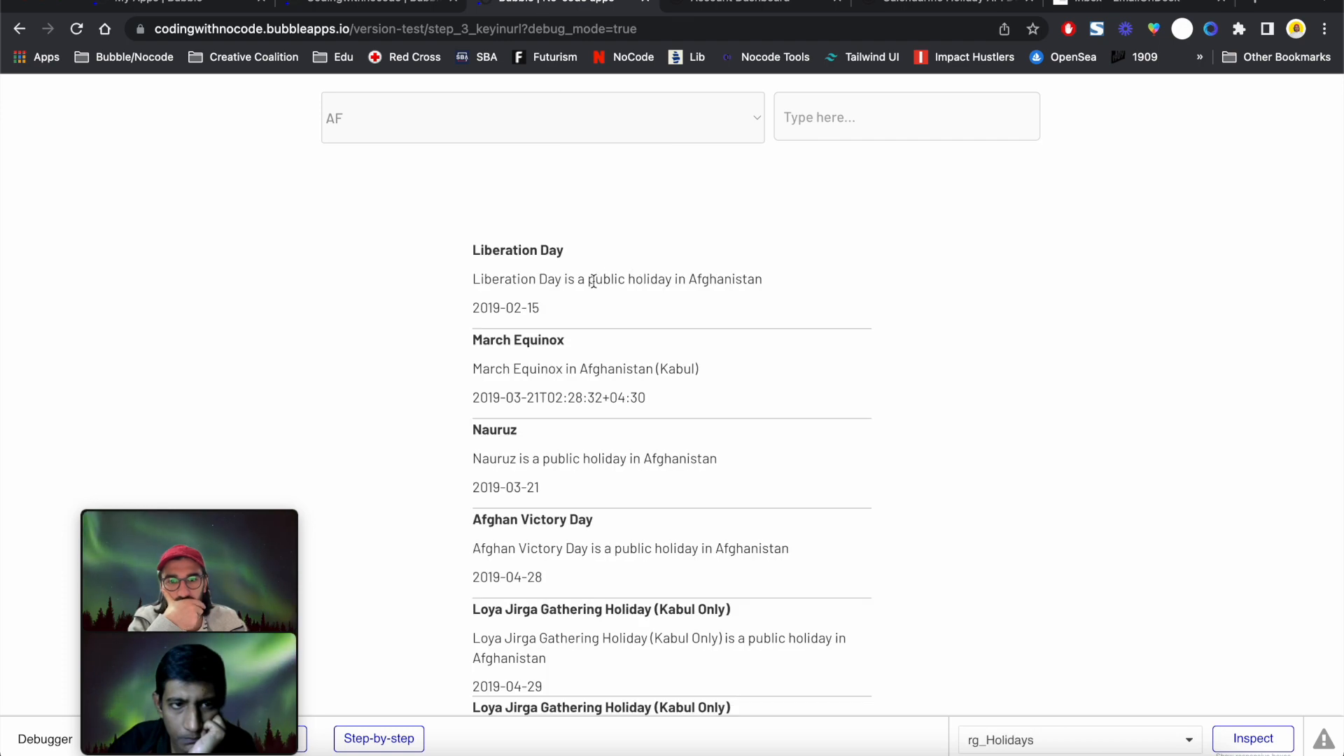
pyautogui.scroll(-5, 587, 414)
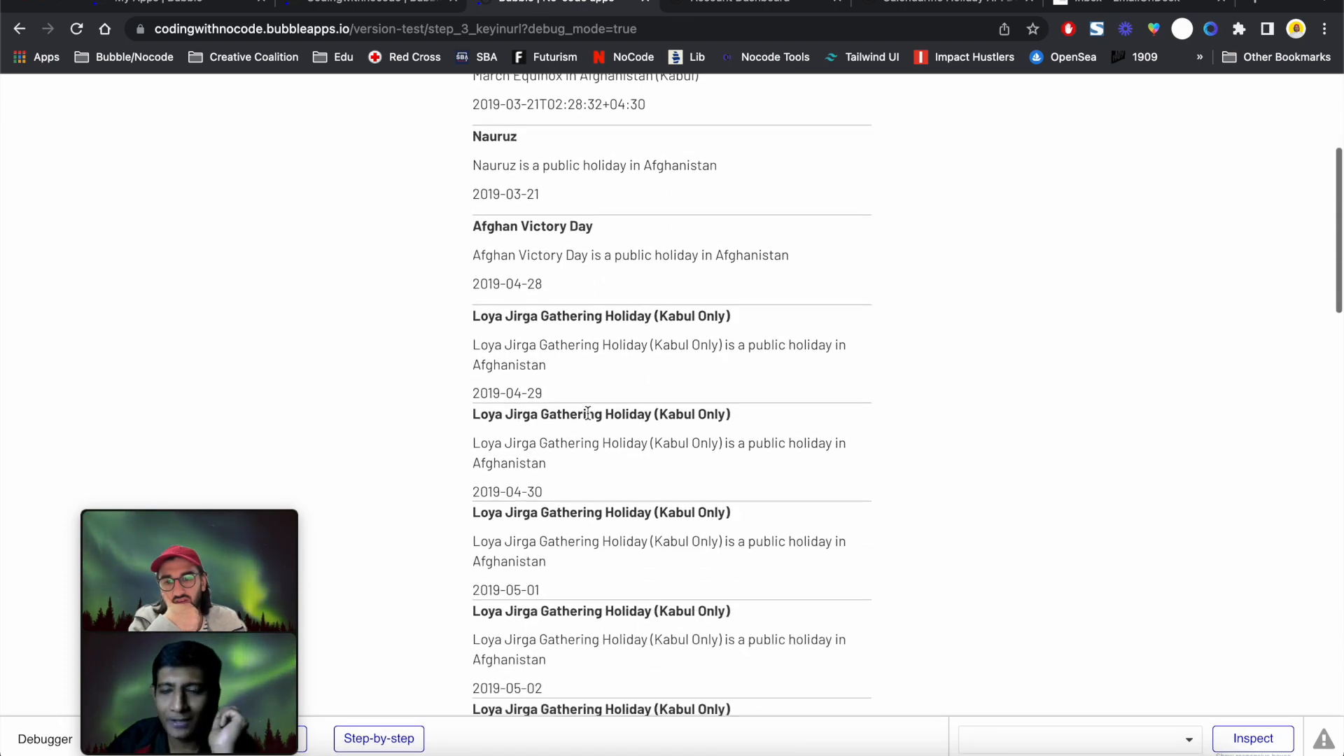
pyautogui.scroll(5, 588, 416)
pyautogui.click(581, 133)
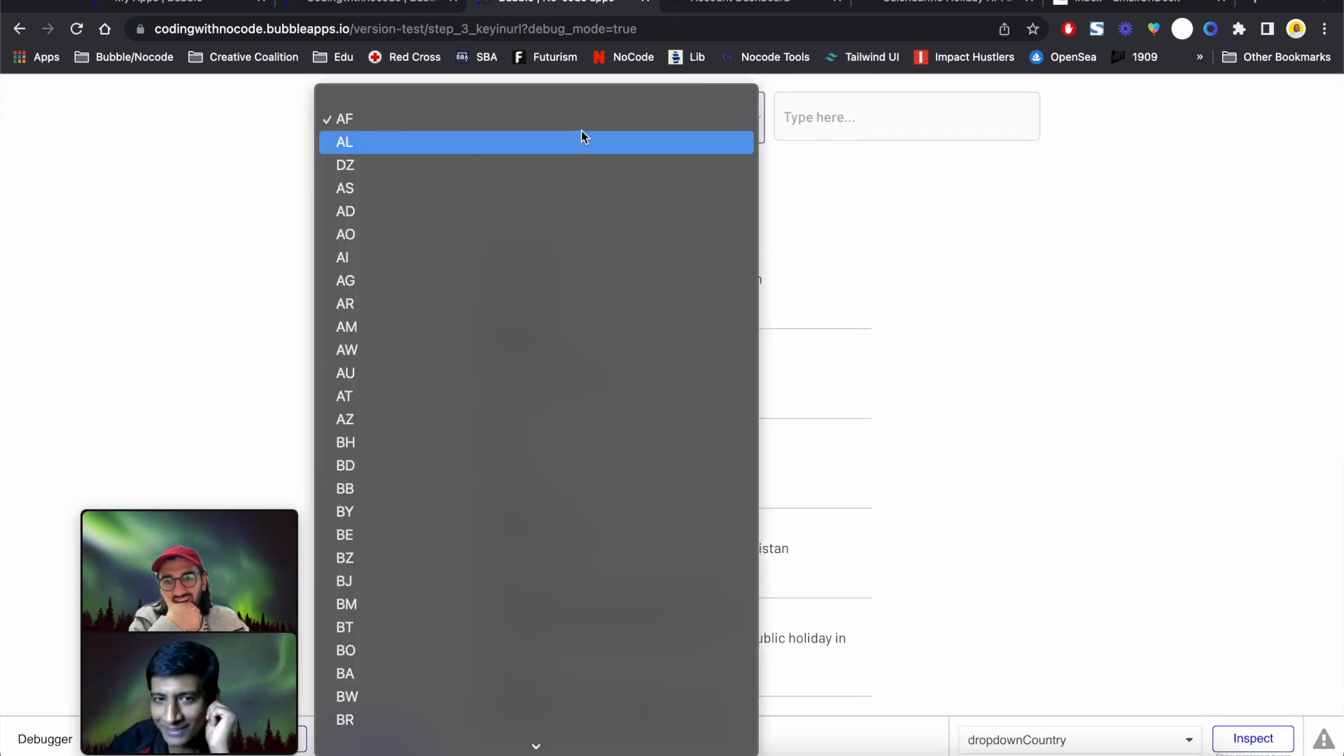
pyautogui.write('us')
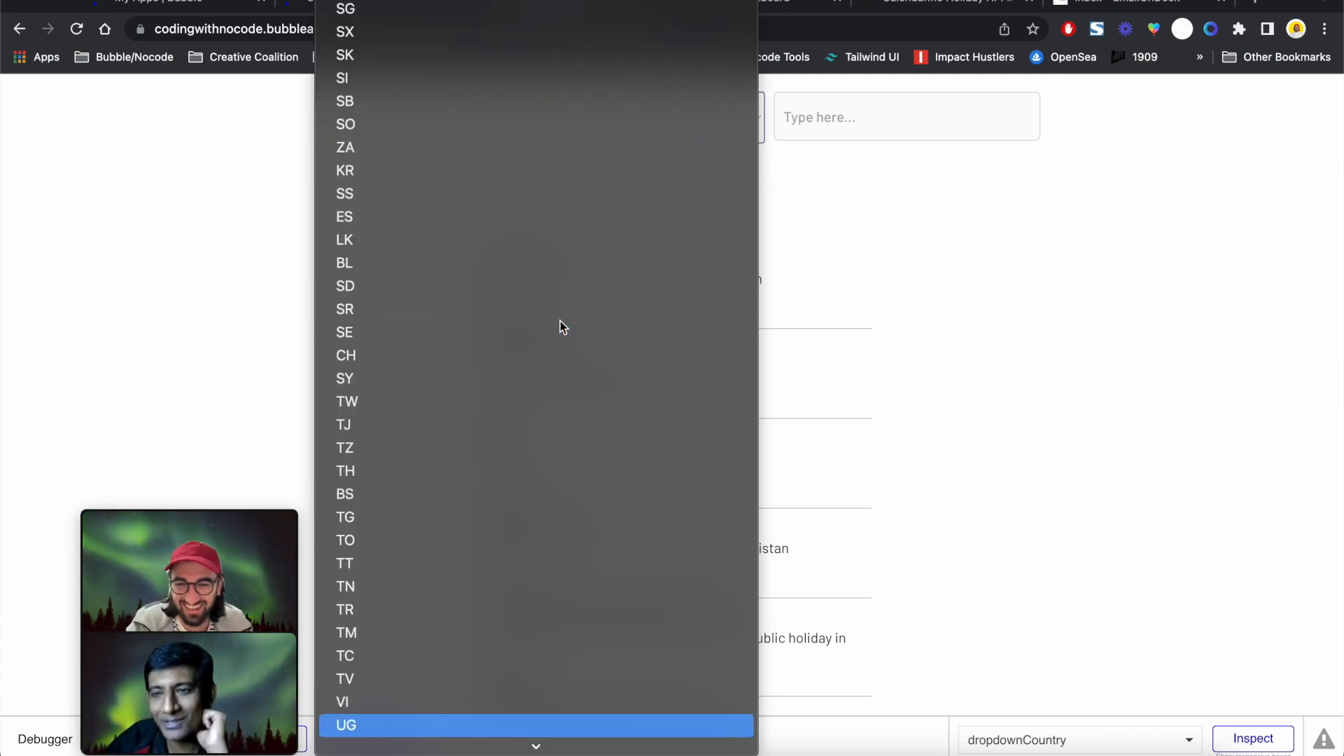
pyautogui.click(443, 725)
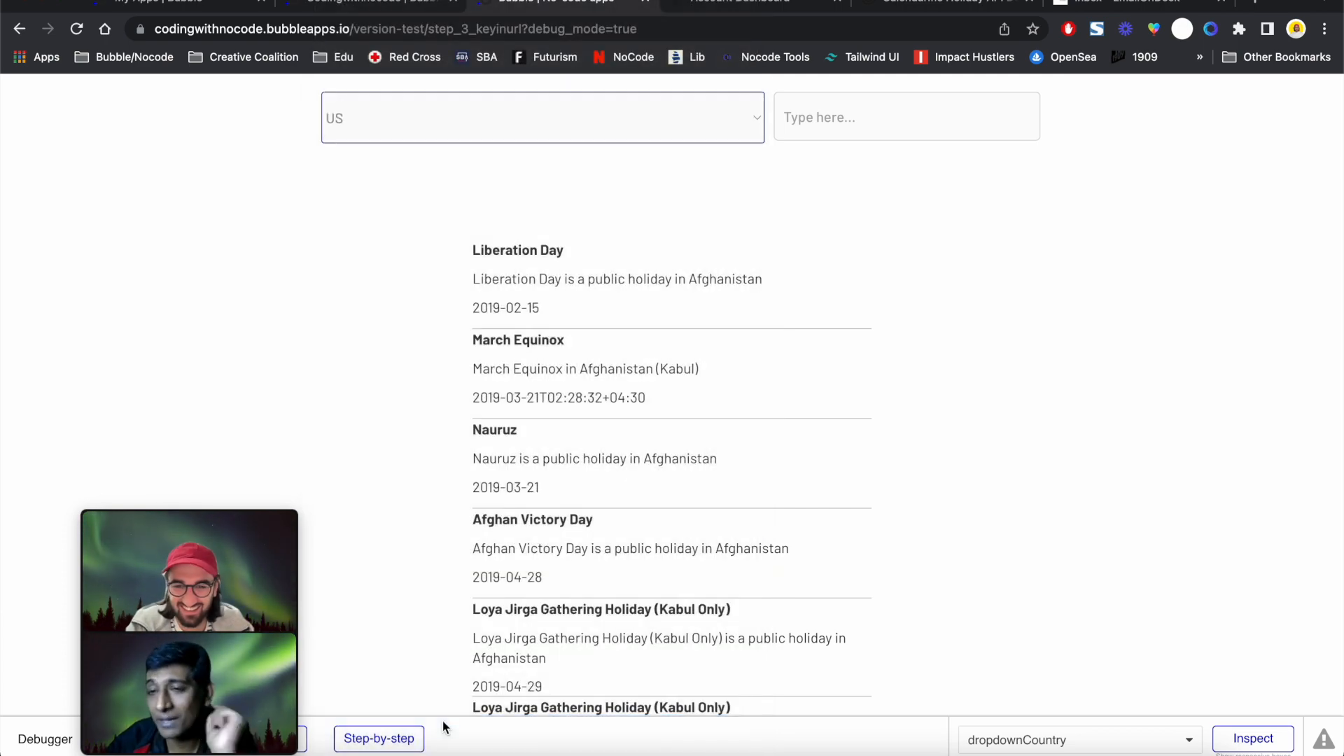
# Enter 2022 as the year and scroll through the resulting US holiday list
pyautogui.click(882, 112)
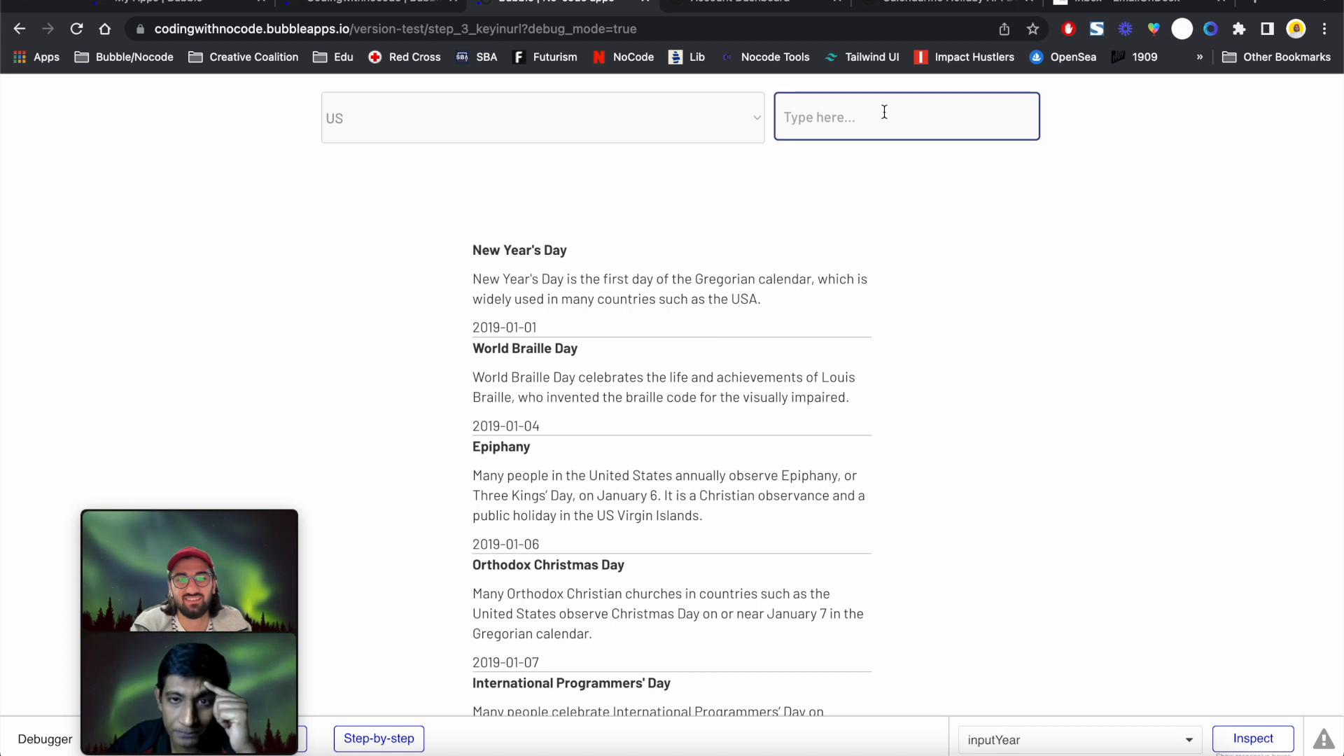
pyautogui.write('0')
pyautogui.press('BackSpace')
pyautogui.write('2022')
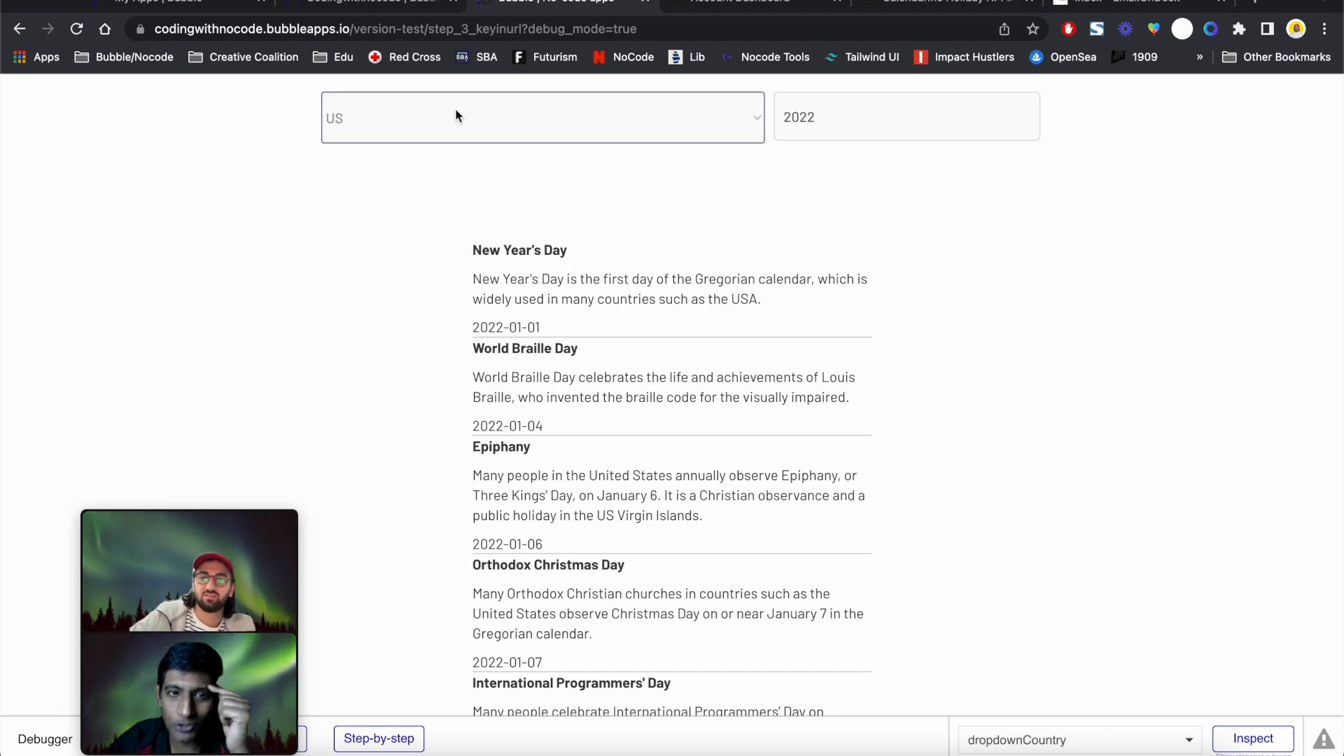
pyautogui.click(833, 123)
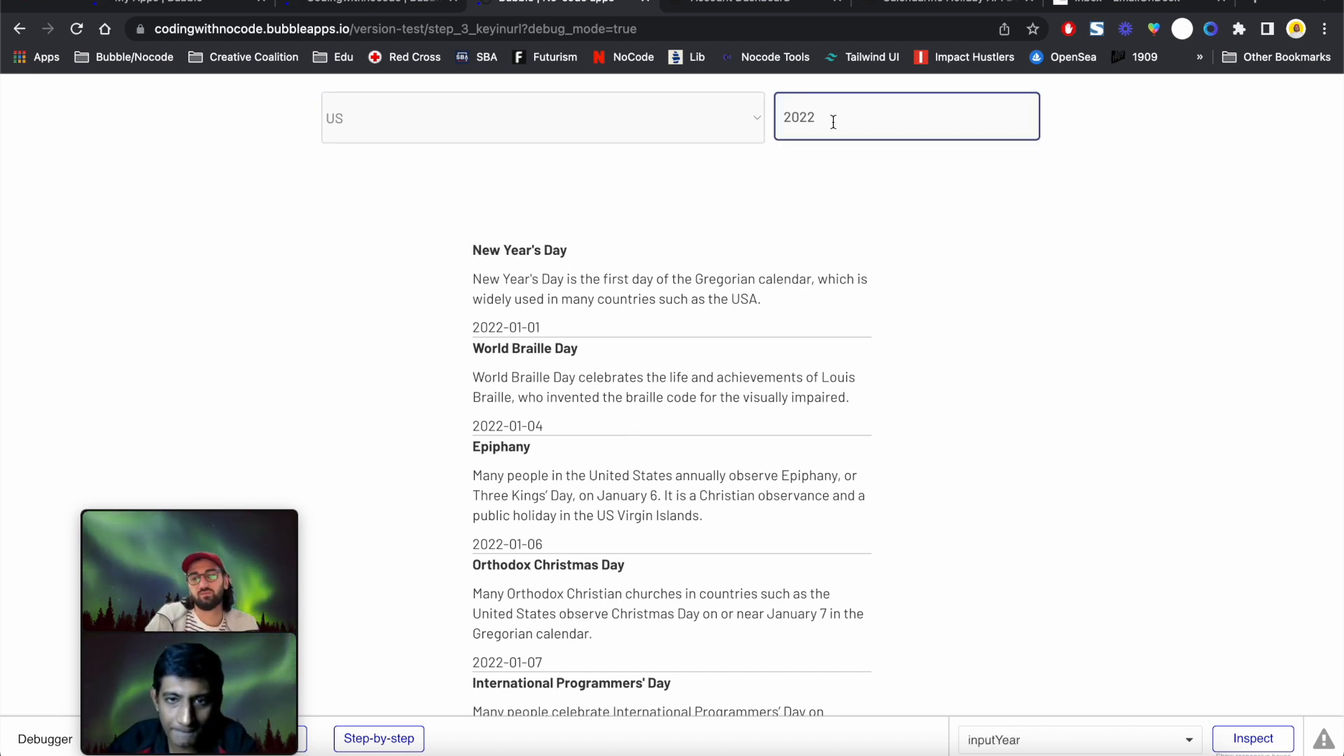
pyautogui.scroll(-2, 573, 390)
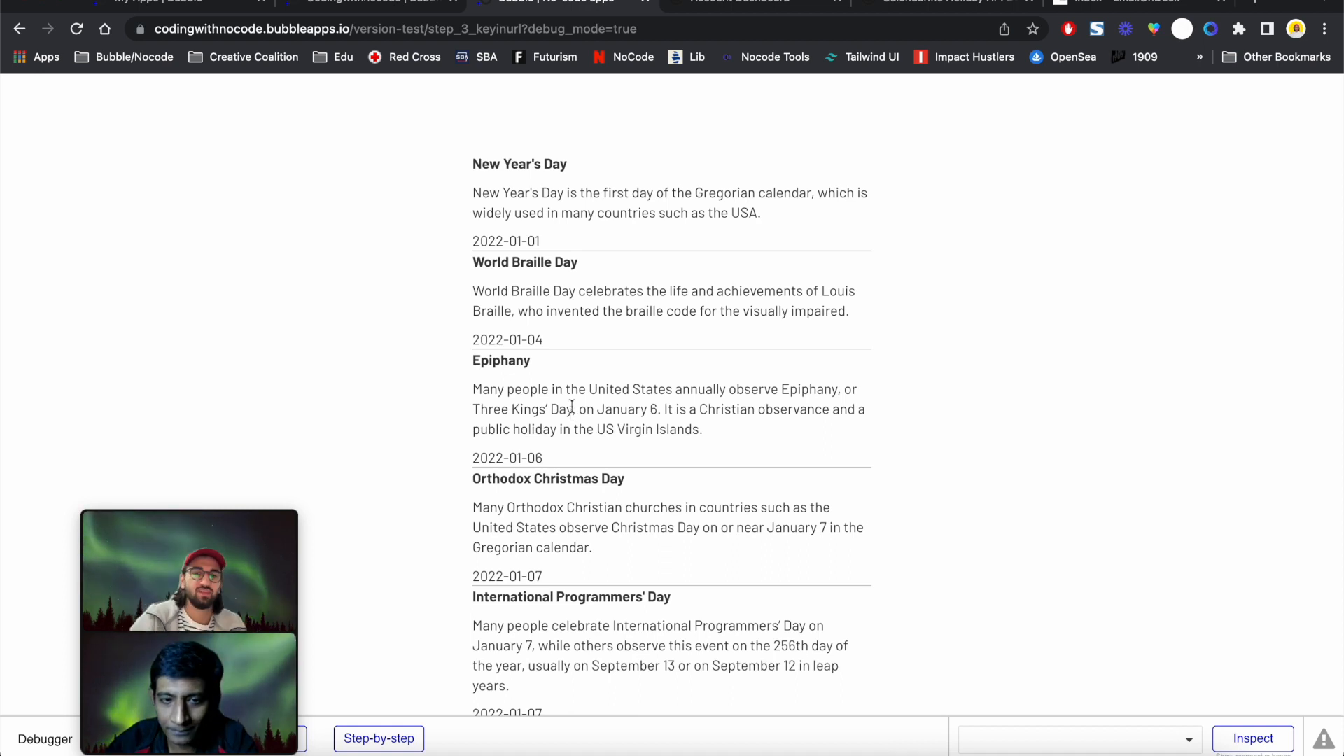
pyautogui.scroll(2, 571, 406)
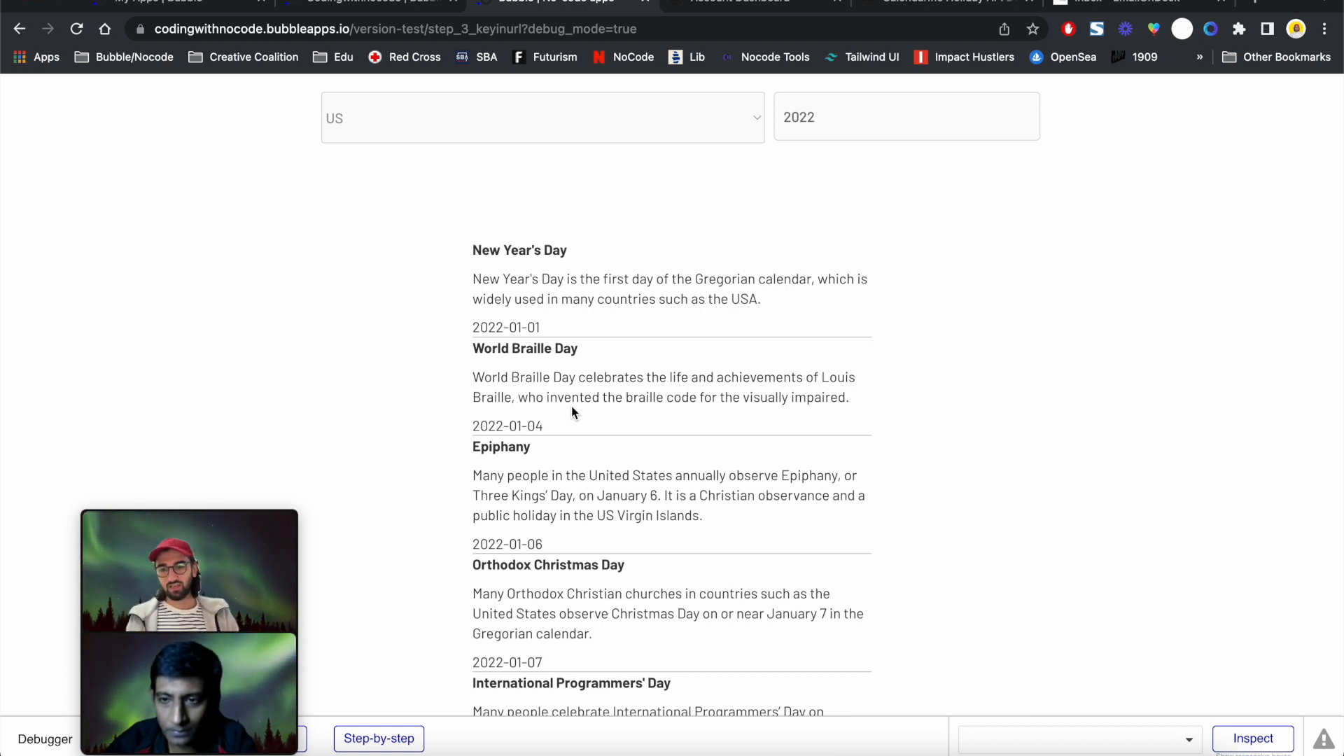
# Highlight the Calendarific docs' note that the country parameter uses iso-3166 format
pyautogui.click(913, 3)
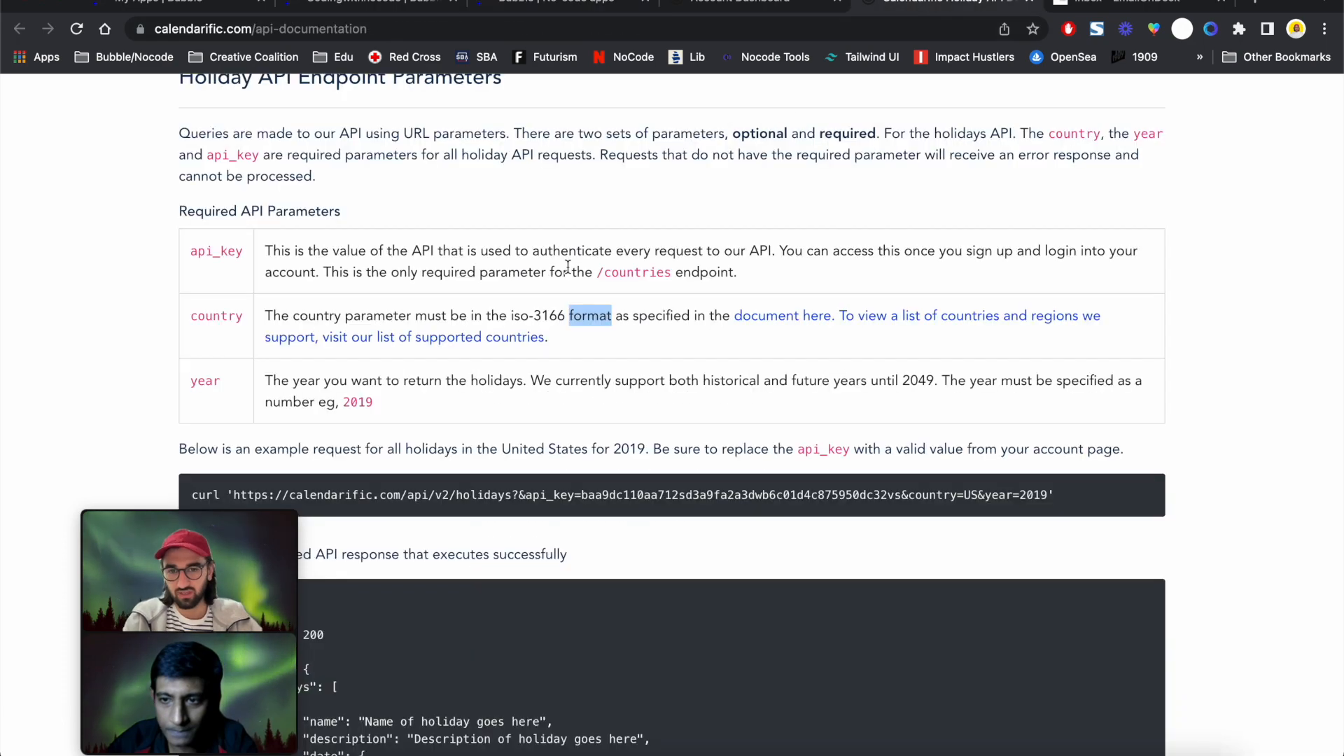
pyautogui.click(471, 326)
pyautogui.moveTo(266, 319); pyautogui.dragTo(612, 308)
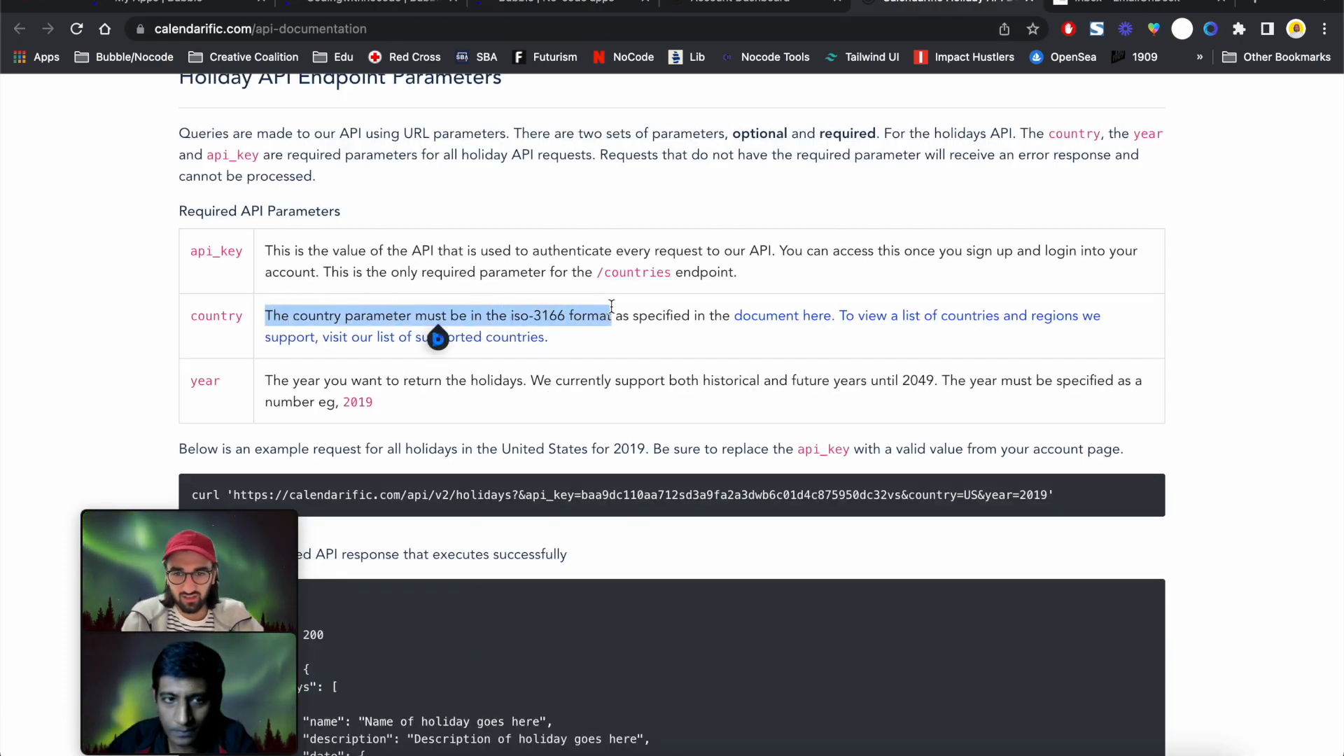
pyautogui.click(540, 315)
pyautogui.moveTo(510, 316); pyautogui.dragTo(566, 316)
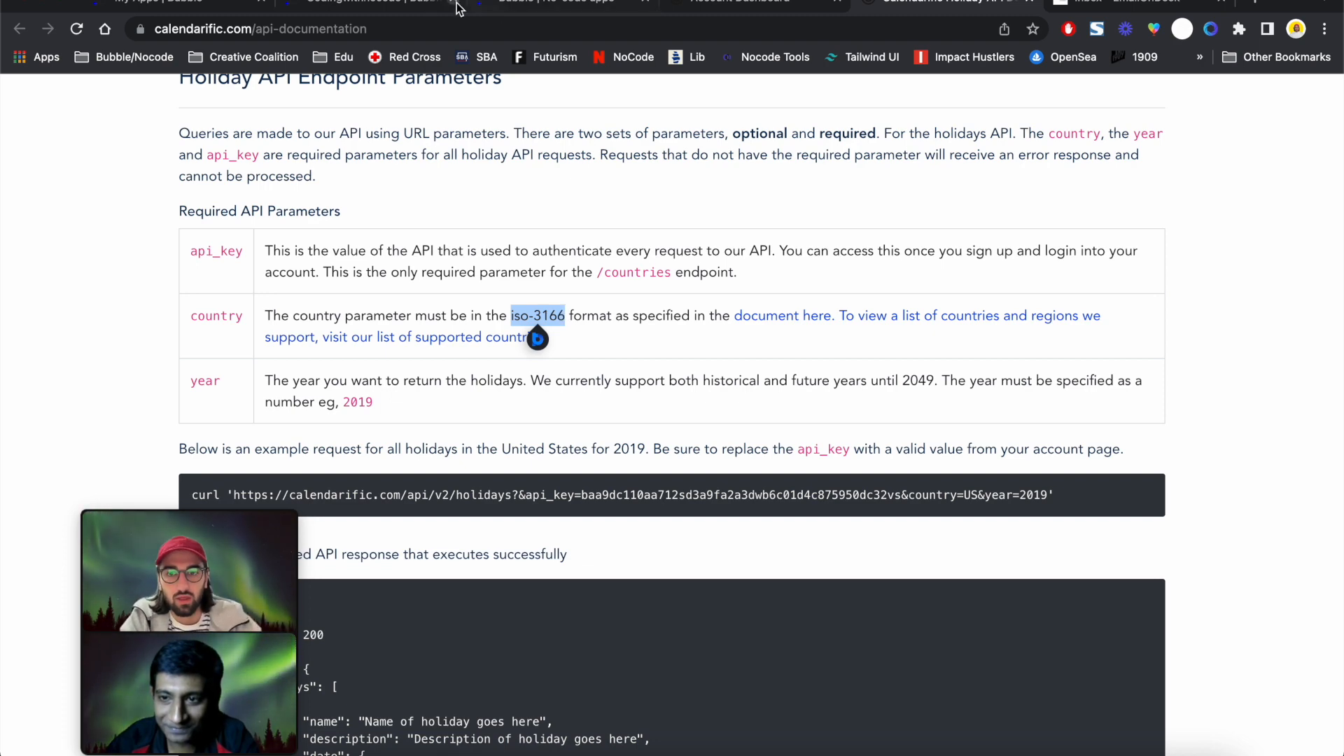
pyautogui.click(403, 7)
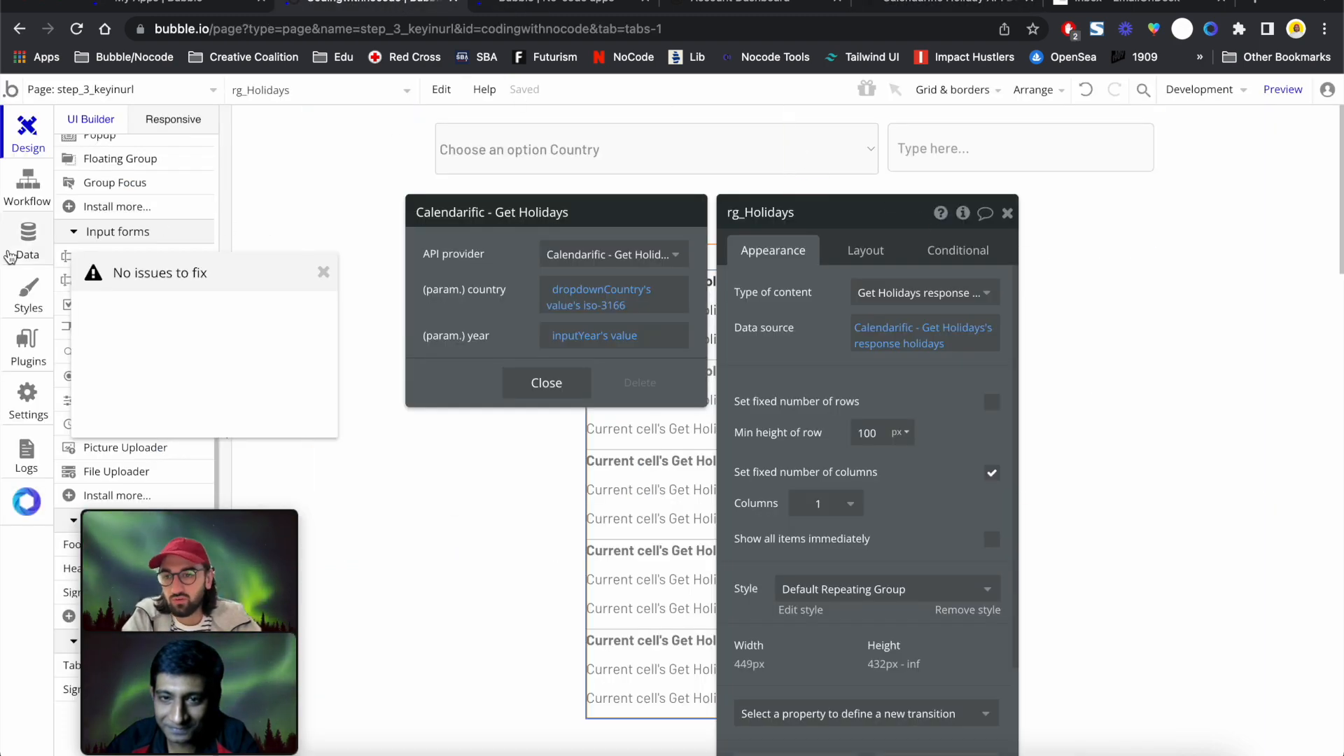
# Show the Calendarific API's Authentication options in the API Connector plugin settings
pyautogui.click(13, 326)
pyautogui.click(27, 399)
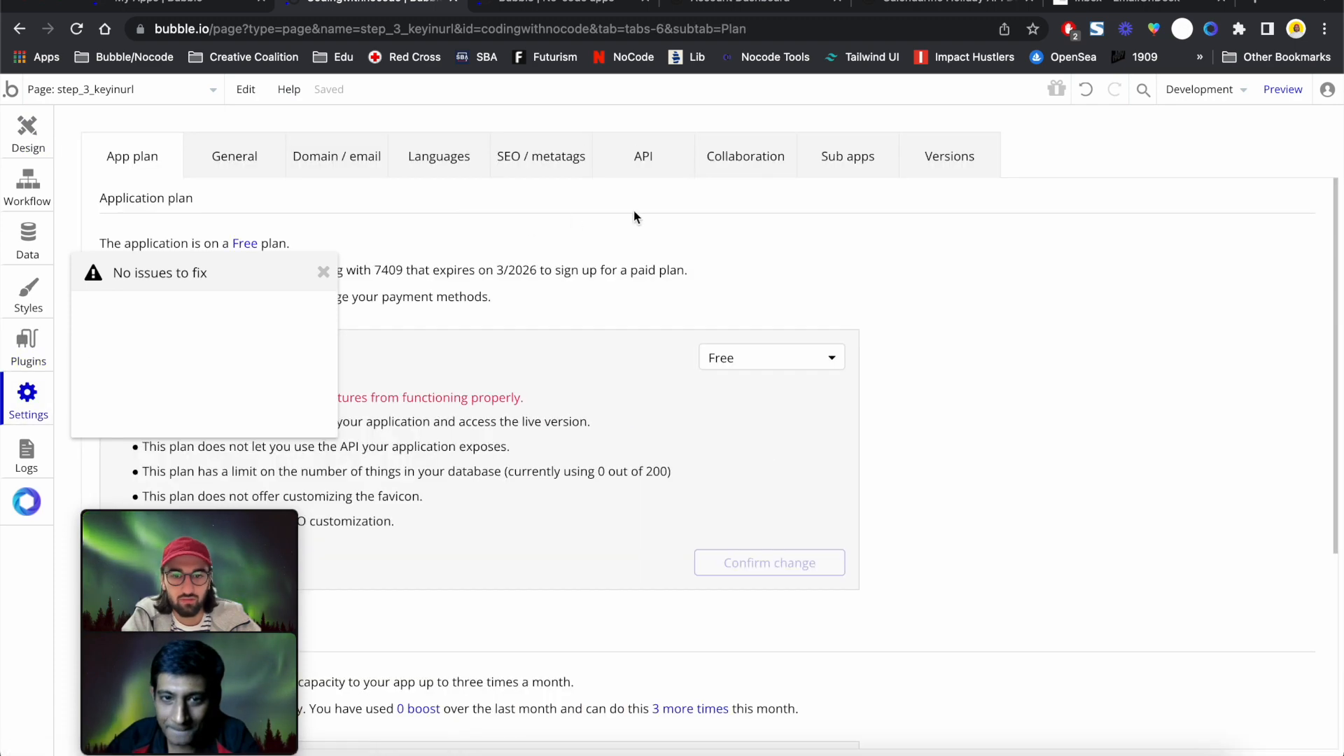
pyautogui.click(48, 340)
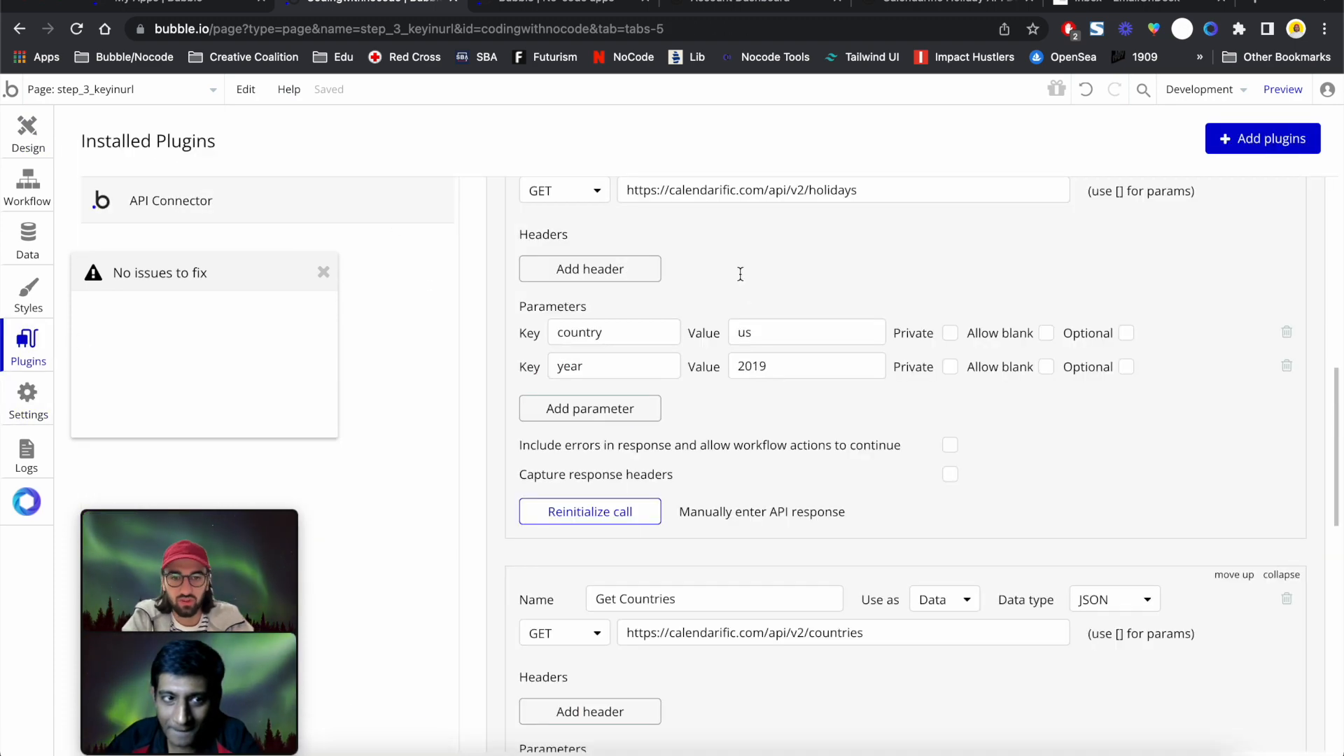
pyautogui.scroll(1, 966, 371)
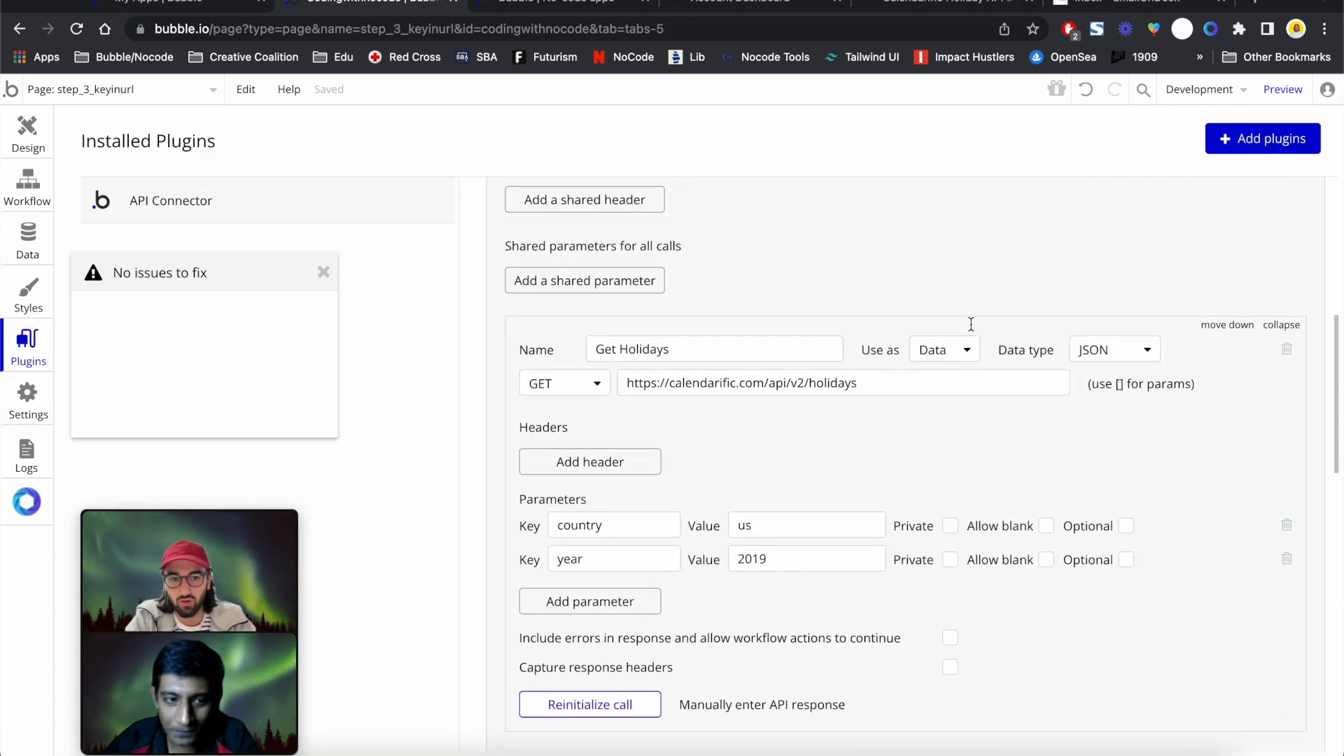
pyautogui.scroll(4, 971, 324)
pyautogui.scroll(1, 971, 324)
pyautogui.click(1054, 329)
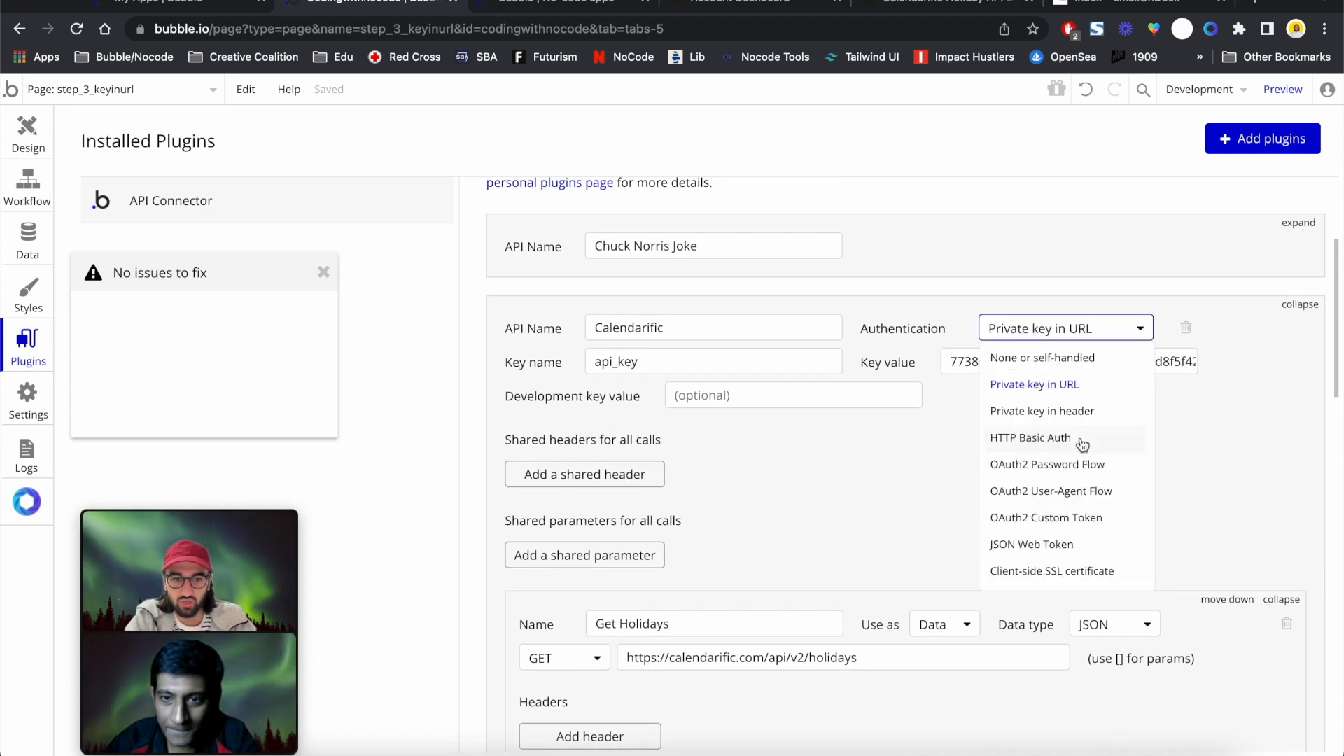